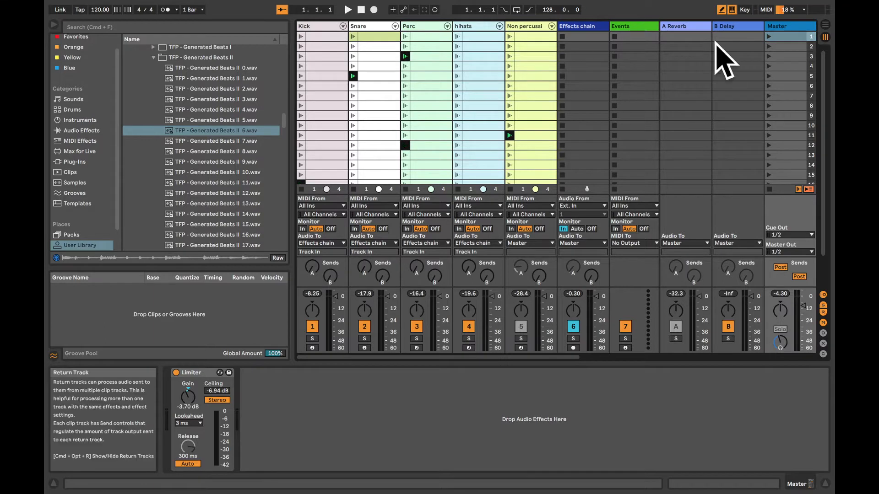
# - Play the first scene and look through the devices on the Non percussion, Events and Kick tracks
pyautogui.click(769, 37)
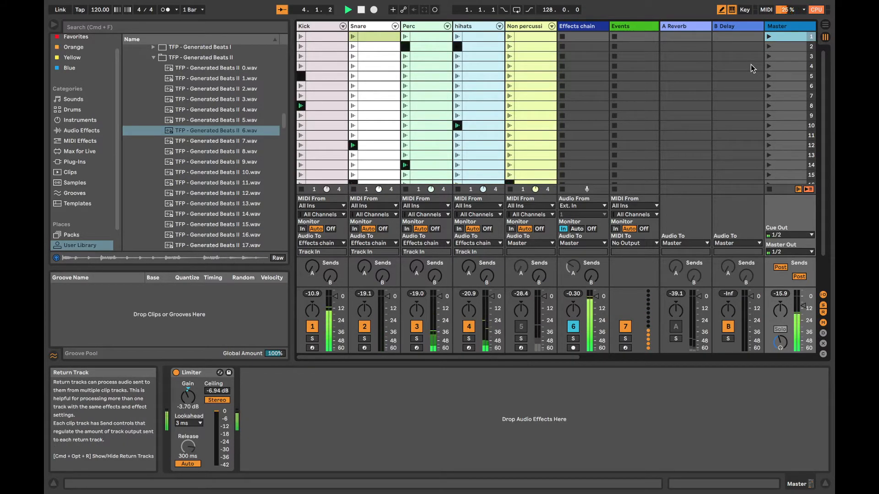
pyautogui.click(542, 26)
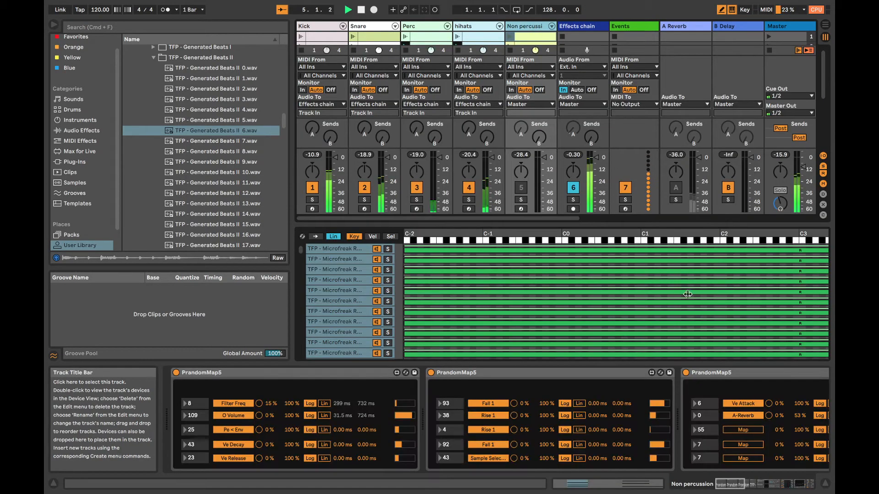
pyautogui.click(622, 26)
pyautogui.hscroll(10, 681, 412)
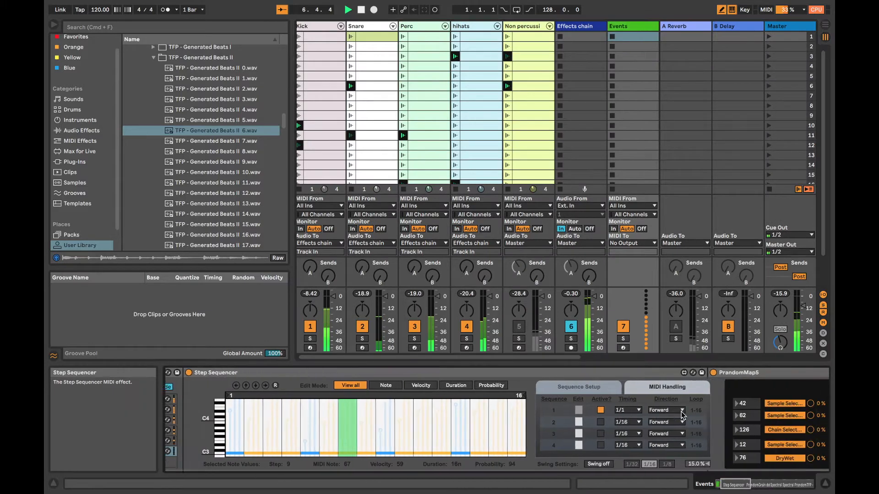
pyautogui.hscroll(4, 498, 47)
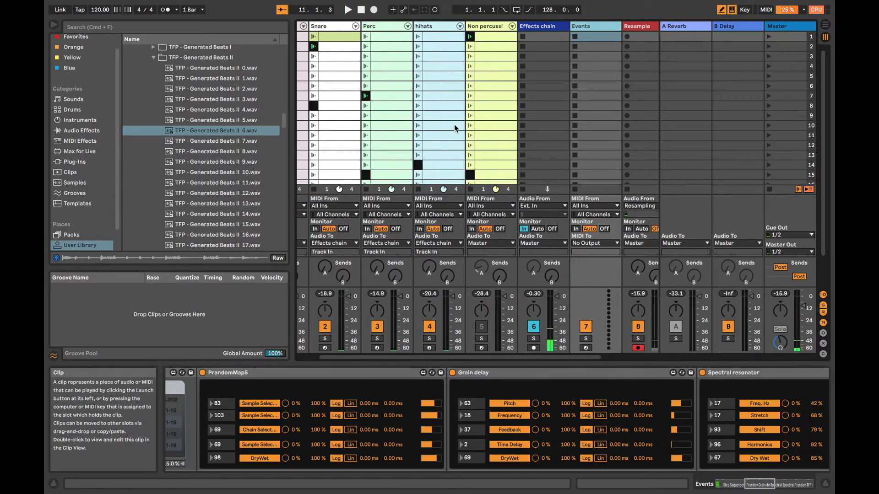
pyautogui.hscroll(-2, 455, 129)
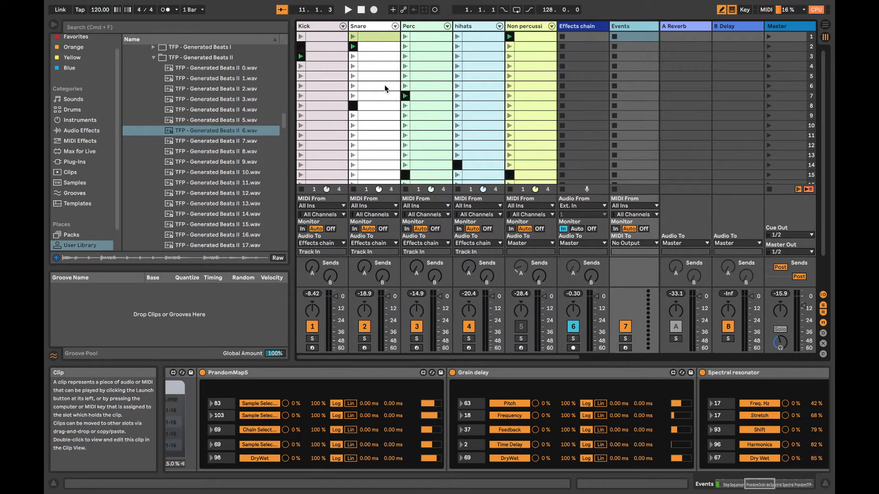
pyautogui.click(314, 26)
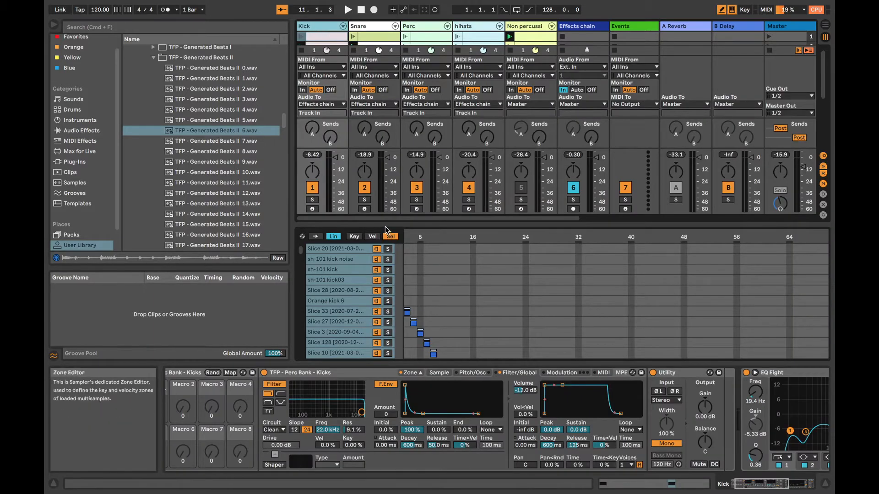
pyautogui.moveTo(383, 224); pyautogui.dragTo(386, 356)
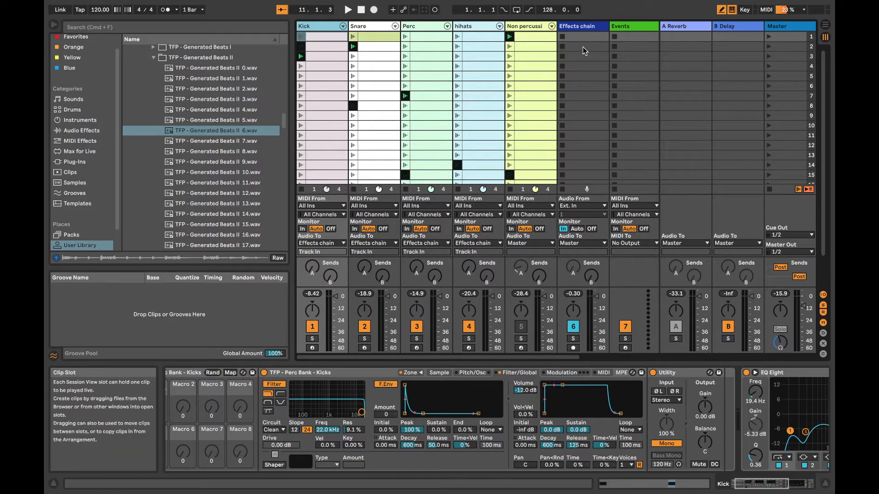
# - Look through the device chains on the Effects chain track and the Events track, including its events manager rack and step sequencer
pyautogui.click(574, 24)
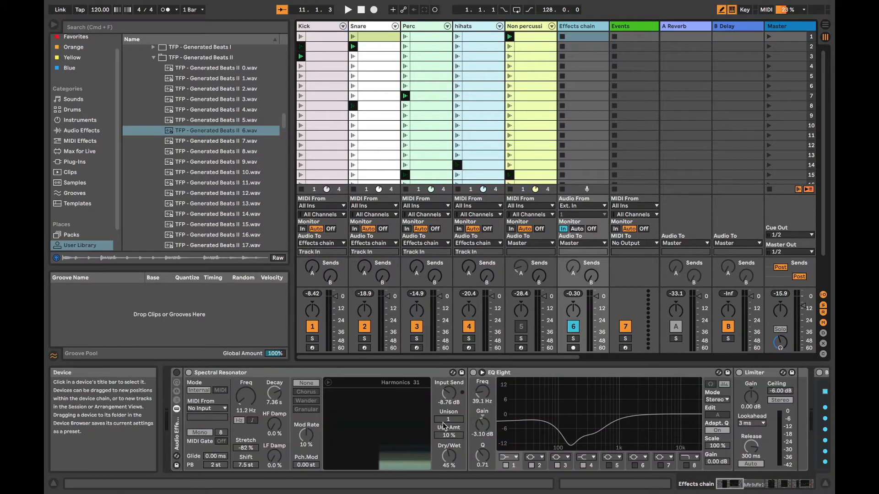
pyautogui.hscroll(10, 458, 423)
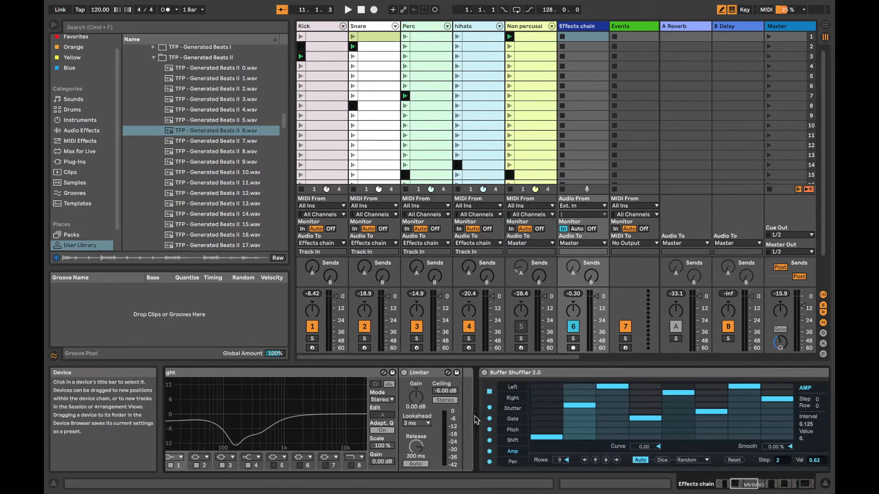
pyautogui.hscroll(2, 549, 166)
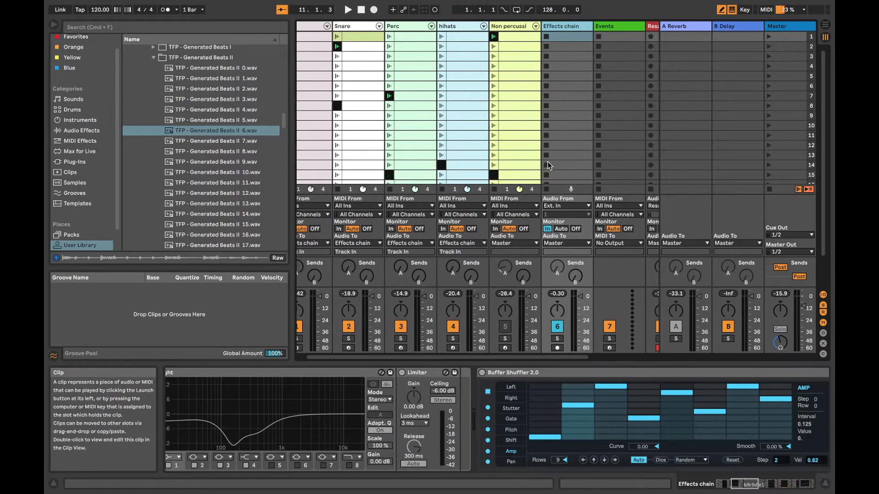
pyautogui.hscroll(3, 548, 164)
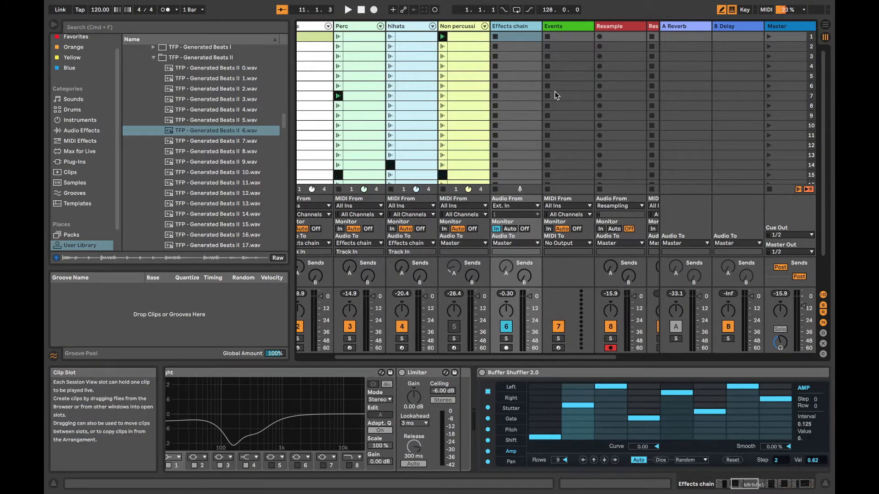
pyautogui.click(556, 30)
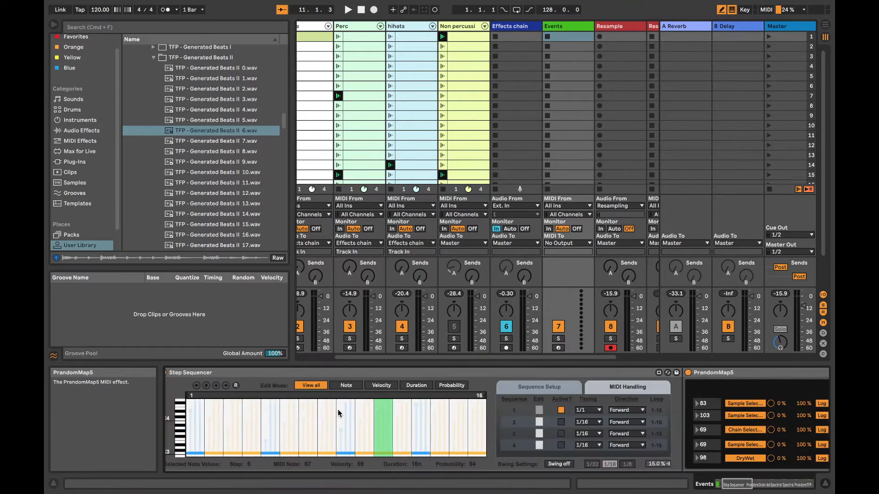
pyautogui.hscroll(-5, 340, 413)
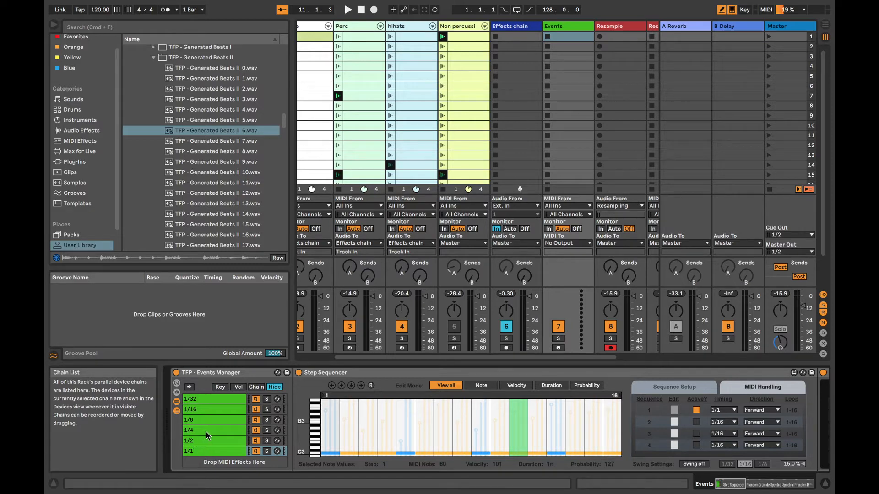
pyautogui.hscroll(3, 473, 93)
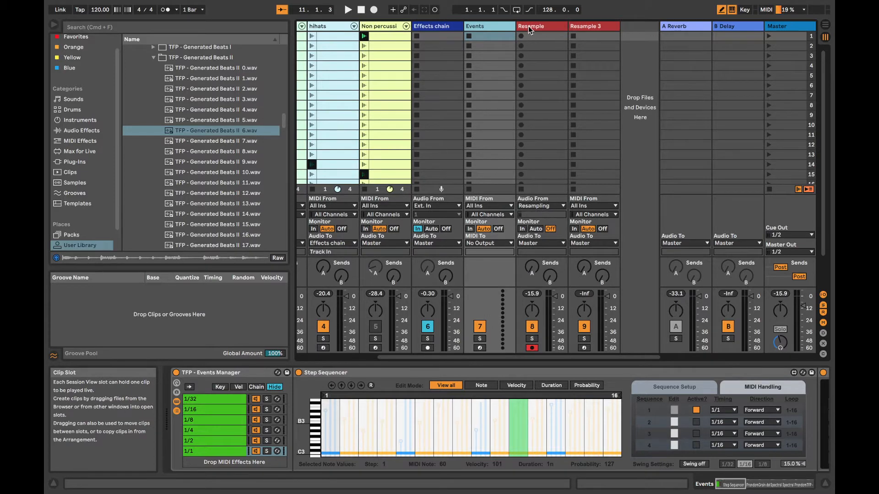
# - Delete the Resample 3 track from the loop pack set
pyautogui.click(597, 28)
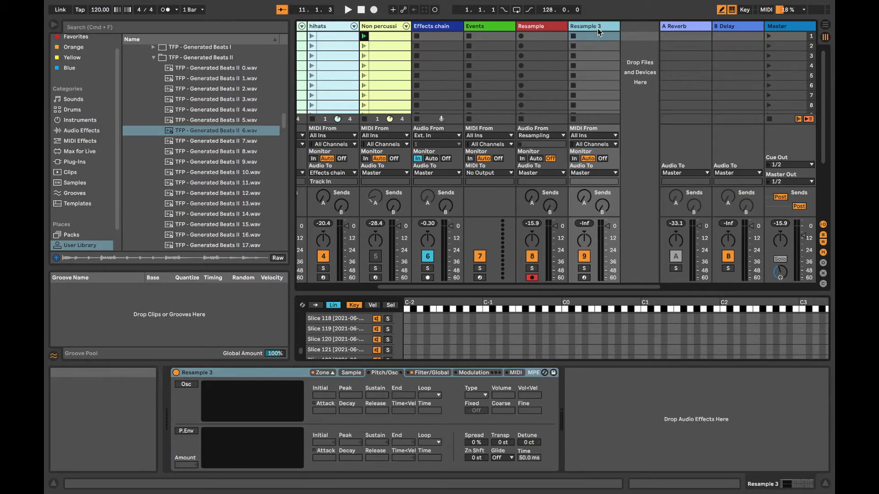
pyautogui.press('Delete')
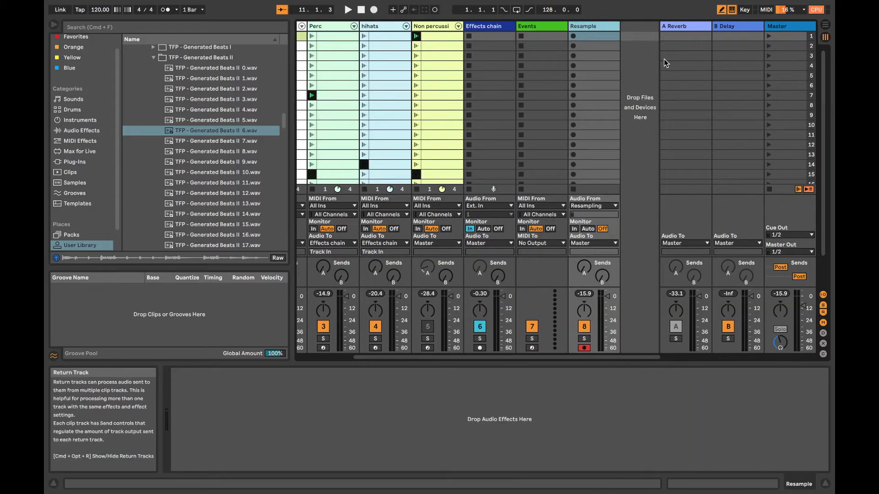
pyautogui.click(664, 63)
pyautogui.click(587, 56)
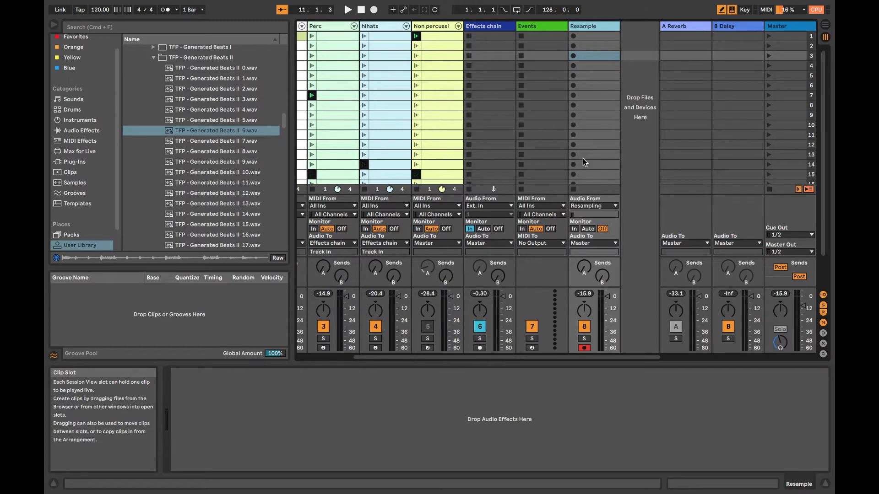
pyautogui.hscroll(-5, 457, 158)
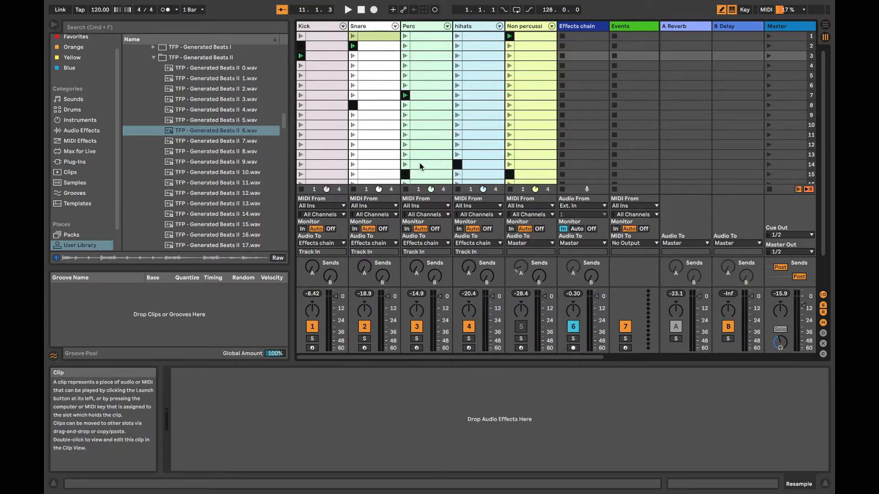
# - Create a new Live Set without saving the changes to "TFP - Loop pack"
pyautogui.moveTo(75, 3)
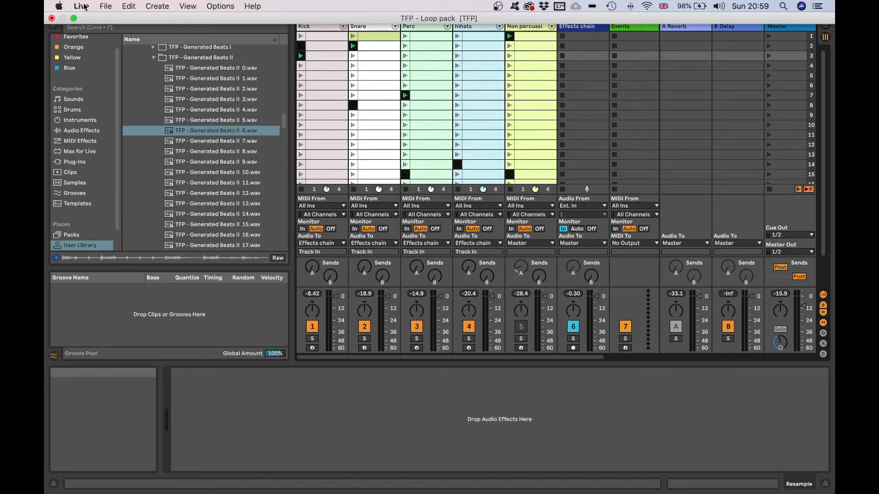
pyautogui.click(105, 6)
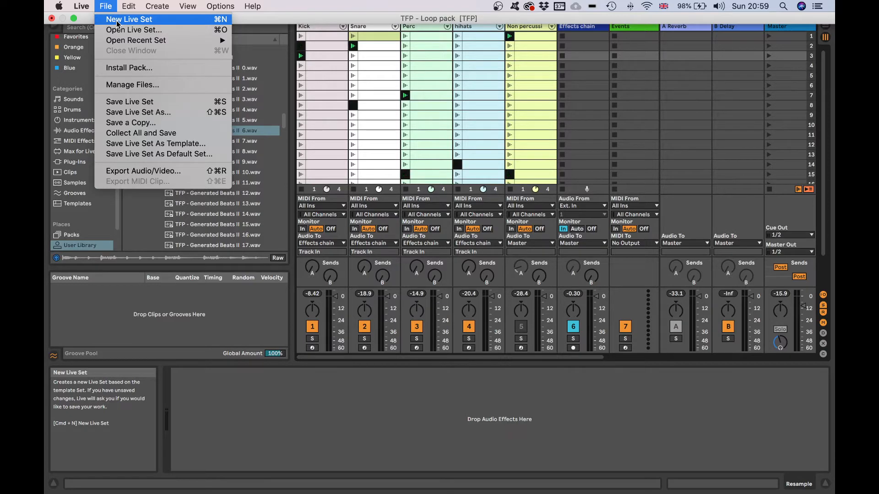
pyautogui.click(118, 20)
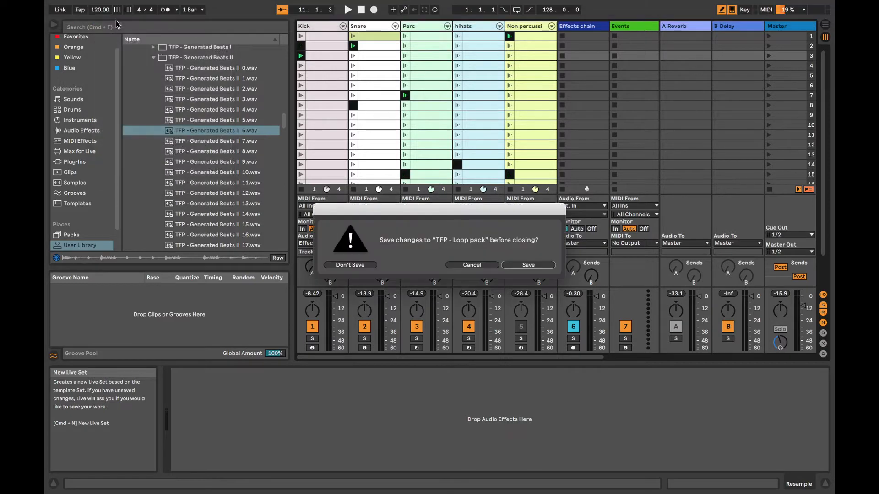
pyautogui.click(361, 265)
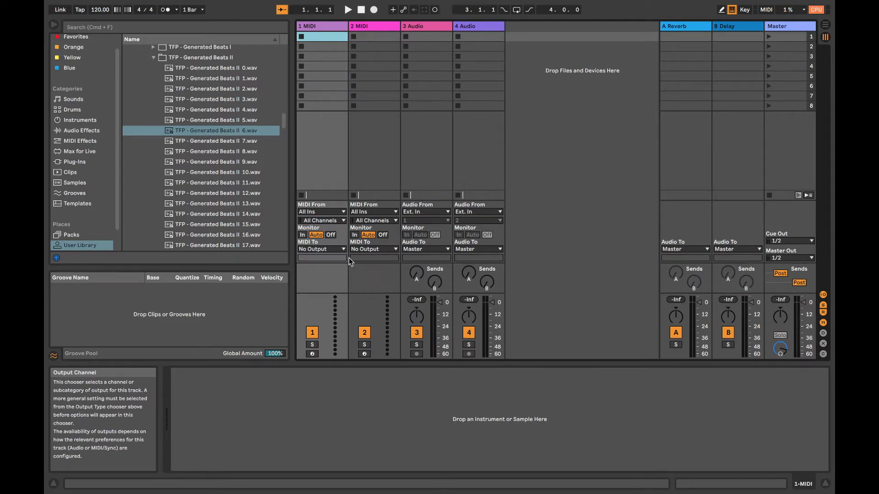
# - Delete both default audio tracks, 3 Audio and 4 Audio, from the new set
pyautogui.click(447, 27)
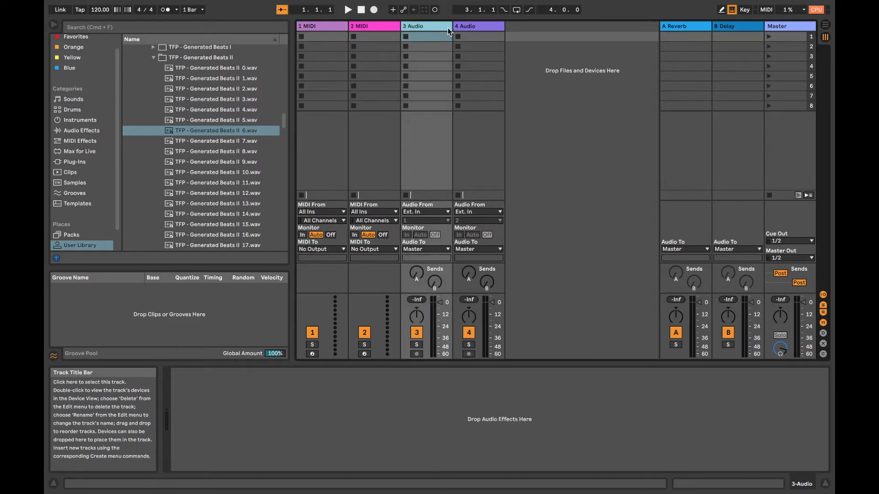
pyautogui.keyDown('shift'); pyautogui.click(458, 27); pyautogui.keyUp('shift')
pyautogui.press('Delete')
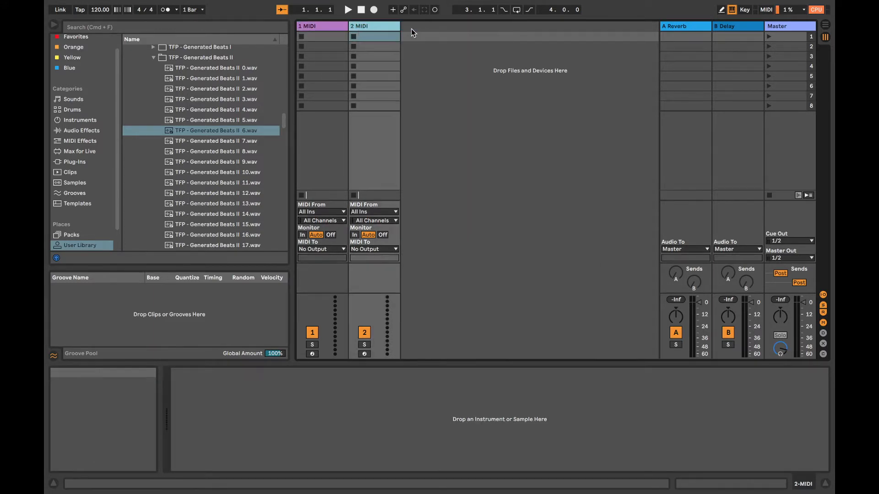
# - Rename the first MIDI track "Kick"
pyautogui.rightClick(308, 24)
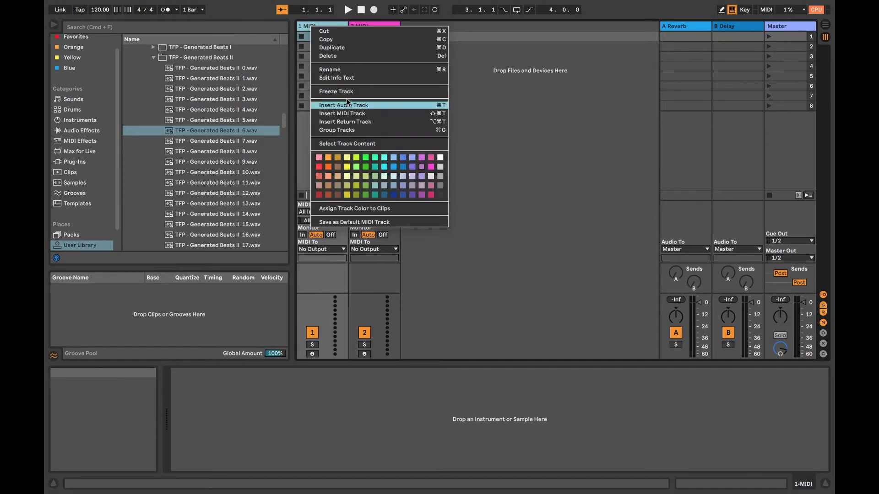
pyautogui.click(349, 25)
pyautogui.rightClick(331, 26)
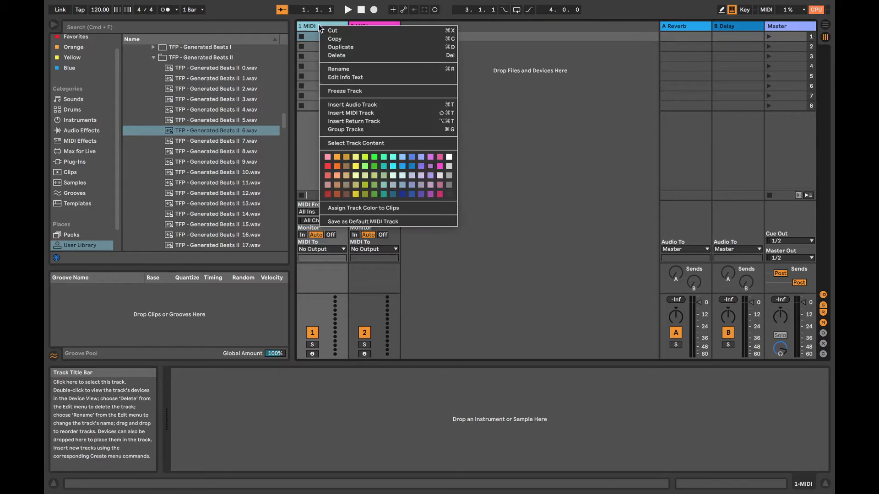
pyautogui.click(365, 77)
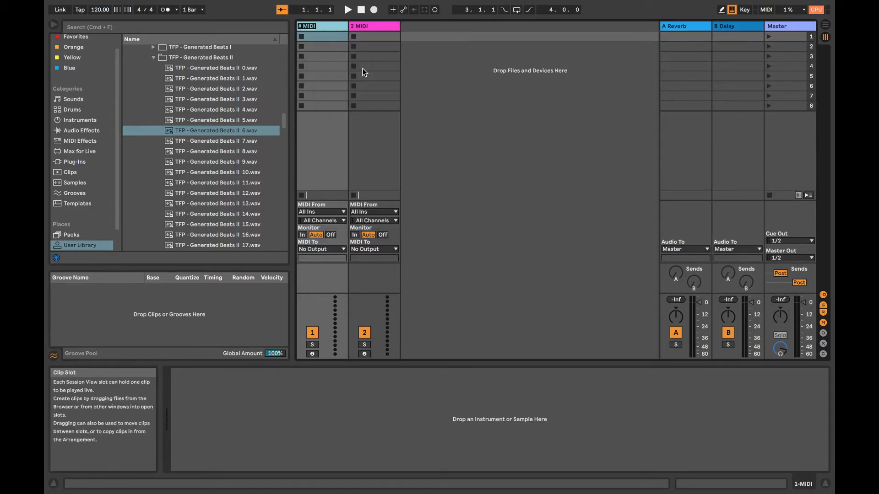
pyautogui.write('Kick')
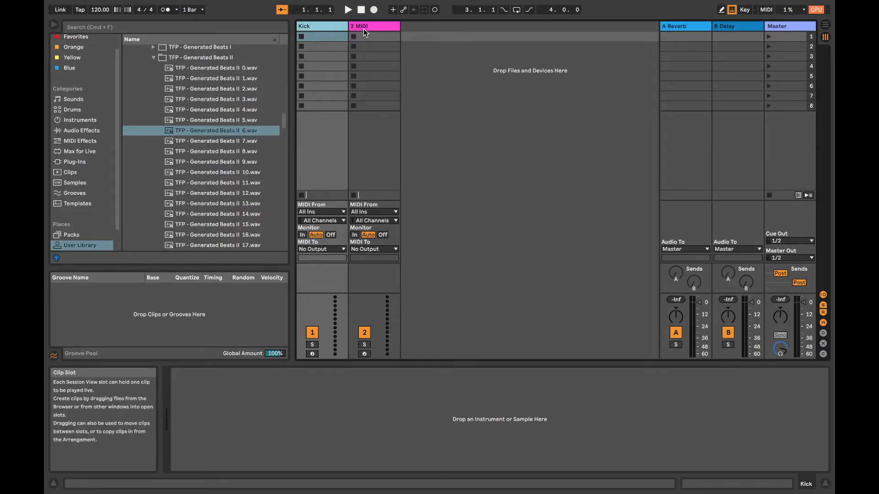
# - Rename the second MIDI track "Snare"
pyautogui.rightClick(364, 26)
pyautogui.click(388, 70)
pyautogui.write('S')
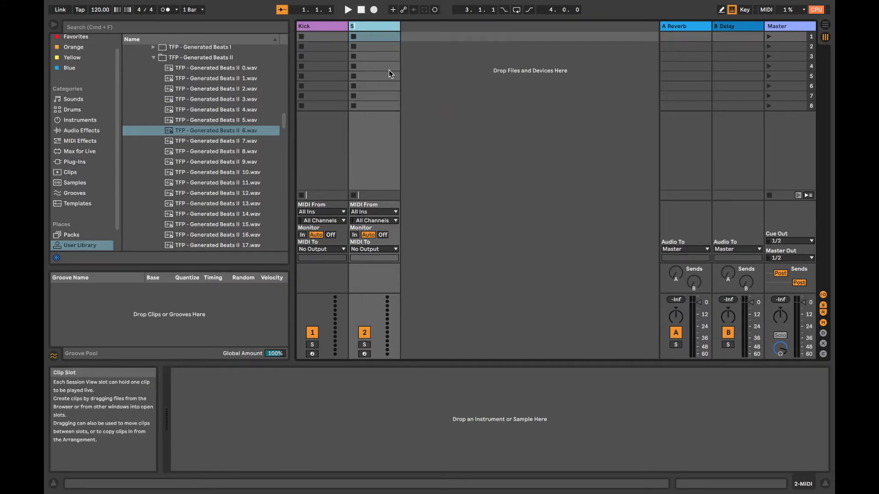
pyautogui.write('nare')
pyautogui.press('Return')
# - Insert a third MIDI track after Snare and name it "Perc"
pyautogui.rightClick(427, 78)
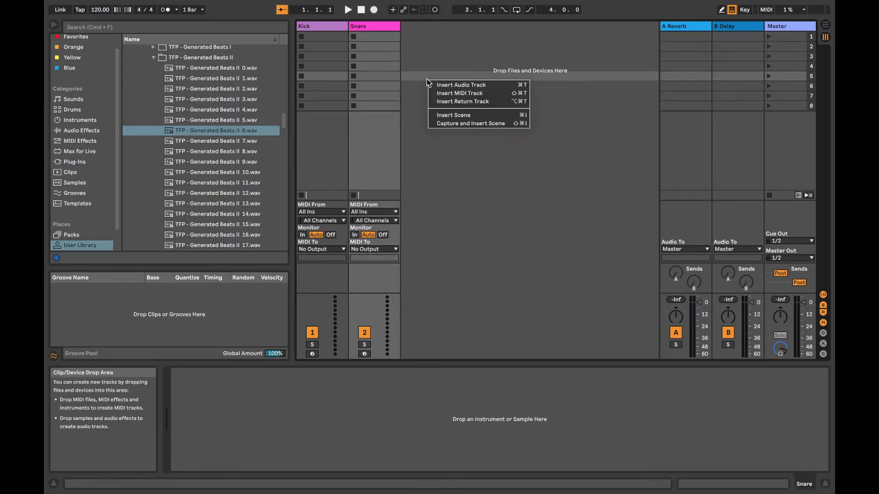
pyautogui.click(454, 93)
pyautogui.rightClick(409, 26)
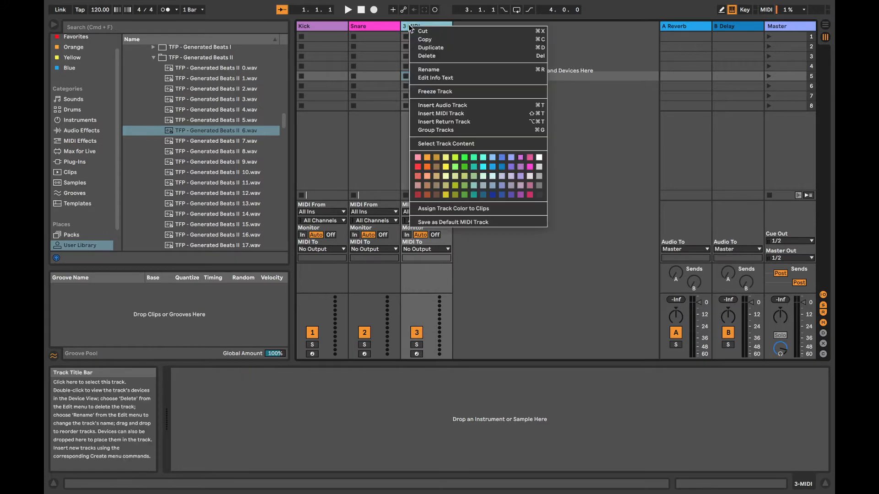
pyautogui.click(449, 69)
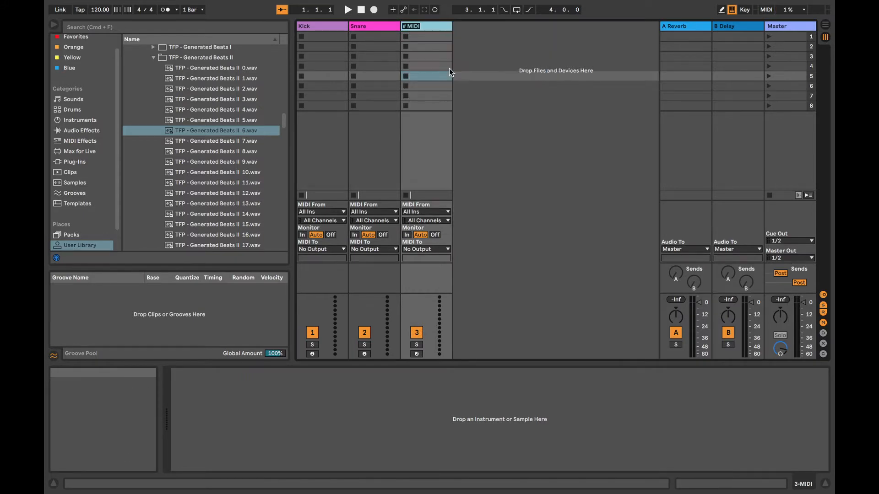
pyautogui.write('Perc')
pyautogui.press('Return')
pyautogui.rightClick(474, 61)
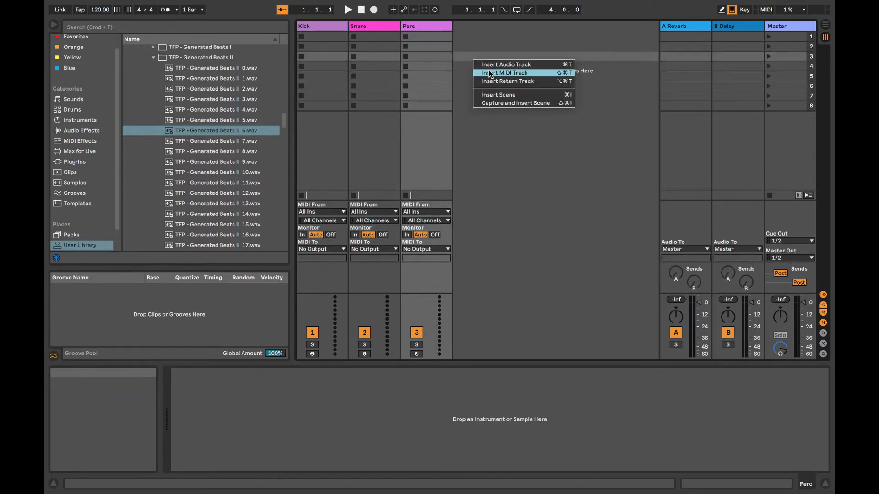
pyautogui.click(489, 72)
pyautogui.rightClick(471, 26)
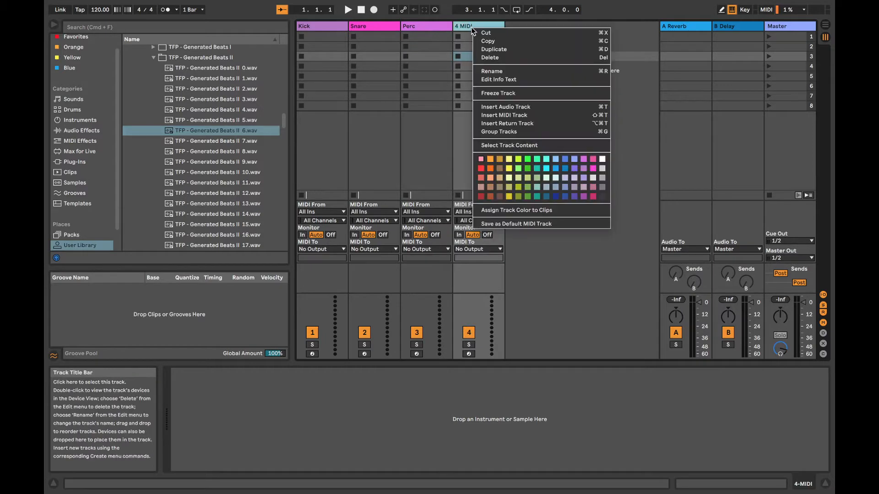
pyautogui.click(491, 70)
pyautogui.write('h')
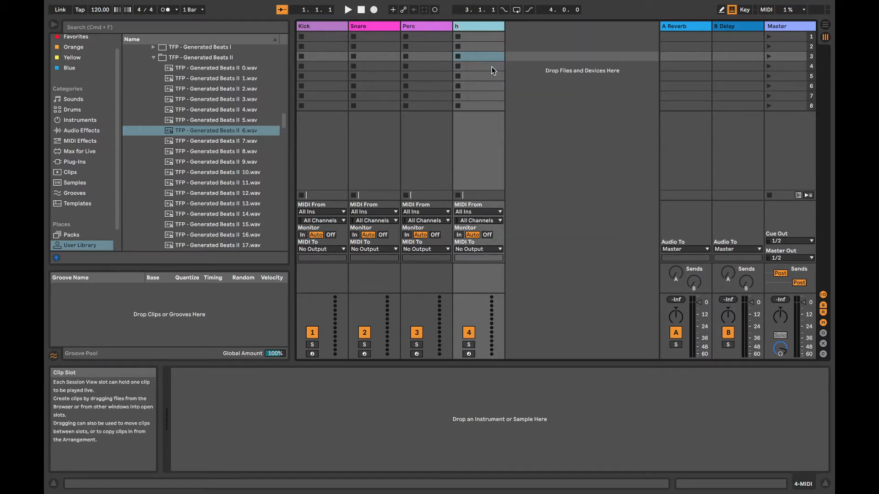
pyautogui.write('ihaty')
pyautogui.press('Return')
pyautogui.press('Delete')
# - Insert a fourth MIDI track after Perc and name it "Hihat"
pyautogui.rightClick(471, 59)
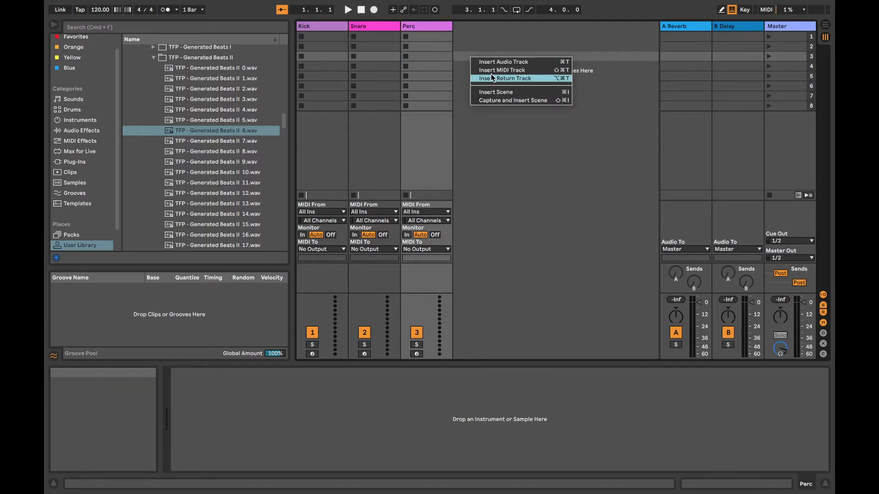
pyautogui.click(492, 71)
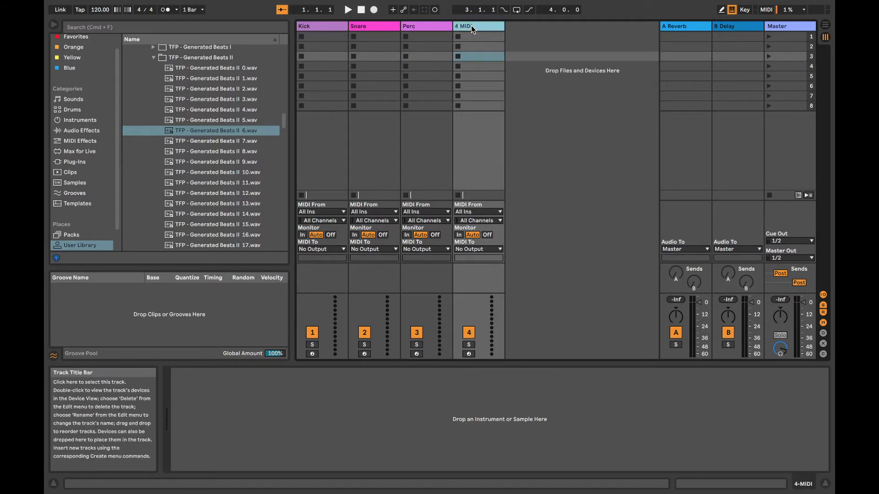
pyautogui.rightClick(471, 25)
pyautogui.click(501, 72)
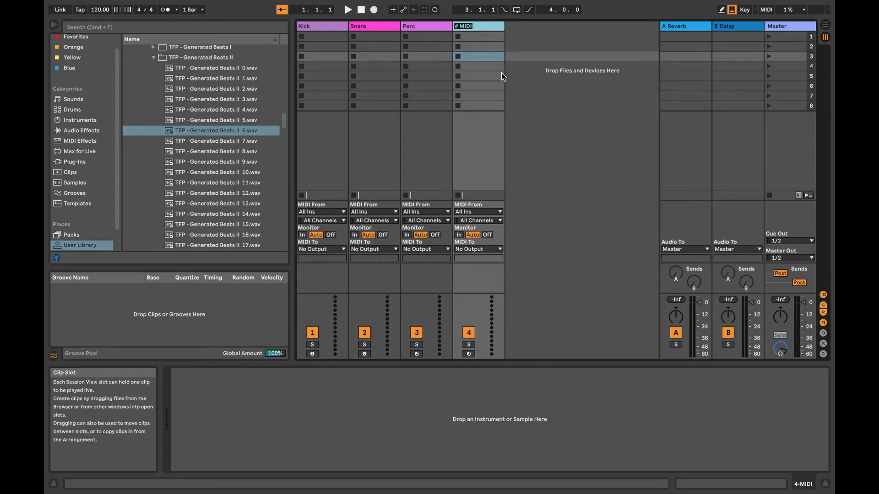
pyautogui.write('Hihat')
pyautogui.press('Return')
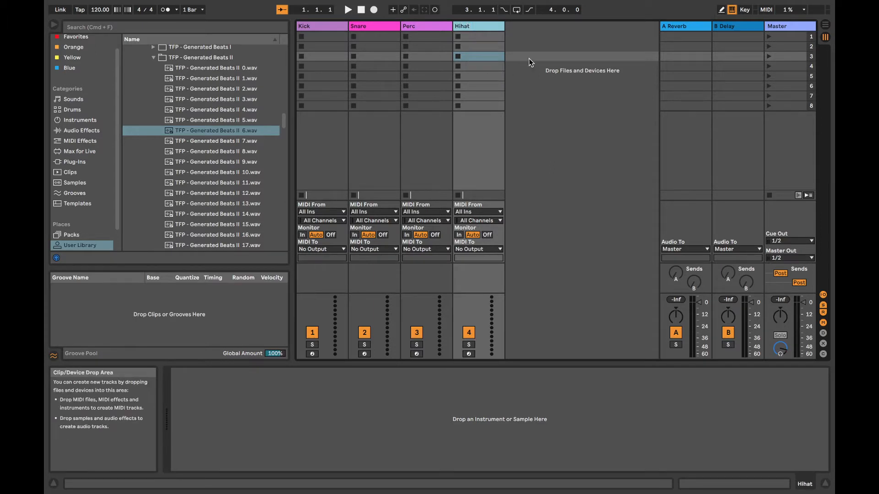
# - Add an audio track at the end of the set, after Hihat, and delete the surplus 5 MIDI track
pyautogui.rightClick(529, 70)
pyautogui.click(548, 83)
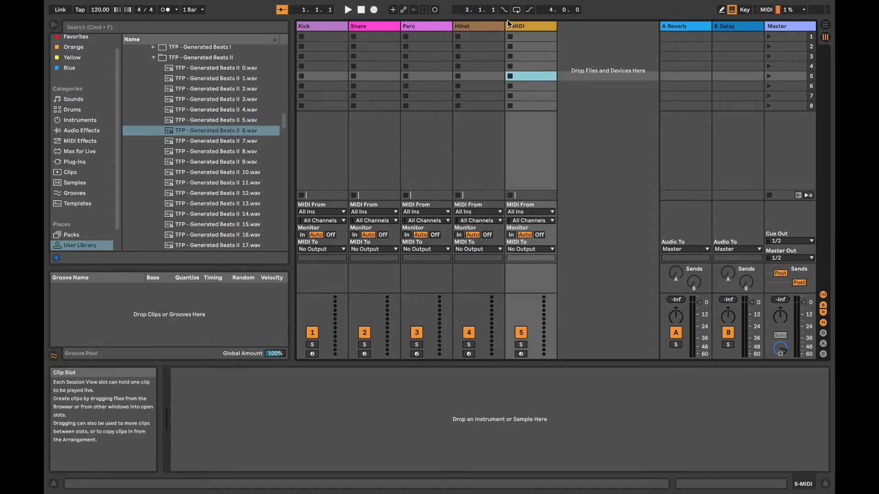
pyautogui.rightClick(508, 25)
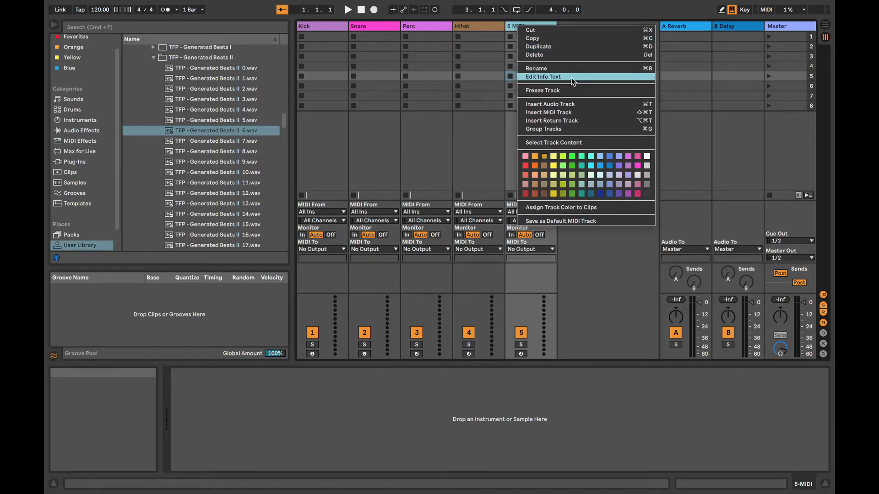
pyautogui.click(582, 103)
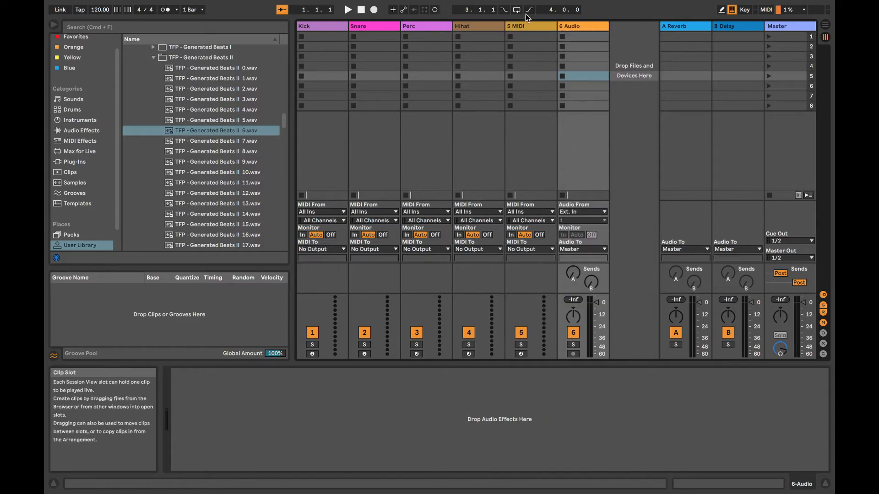
pyautogui.click(531, 24)
pyautogui.press('Delete')
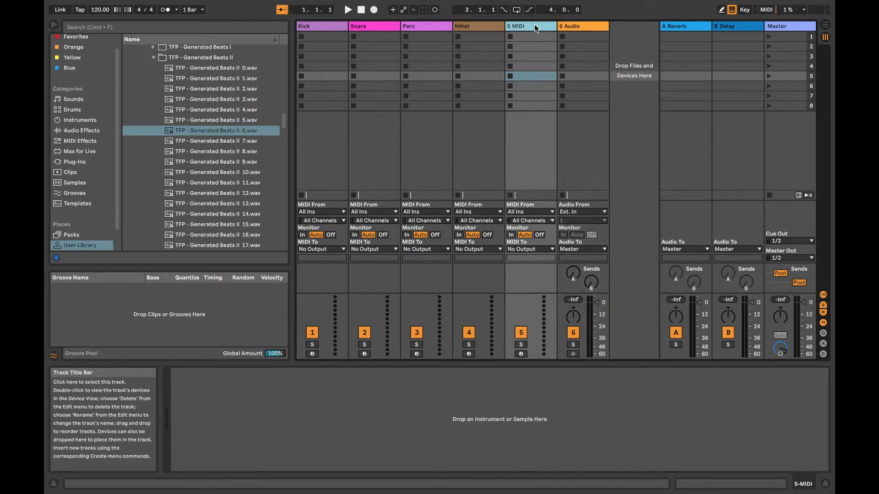
# - Rename the new audio track after Hihat "Effects"
pyautogui.rightClick(534, 23)
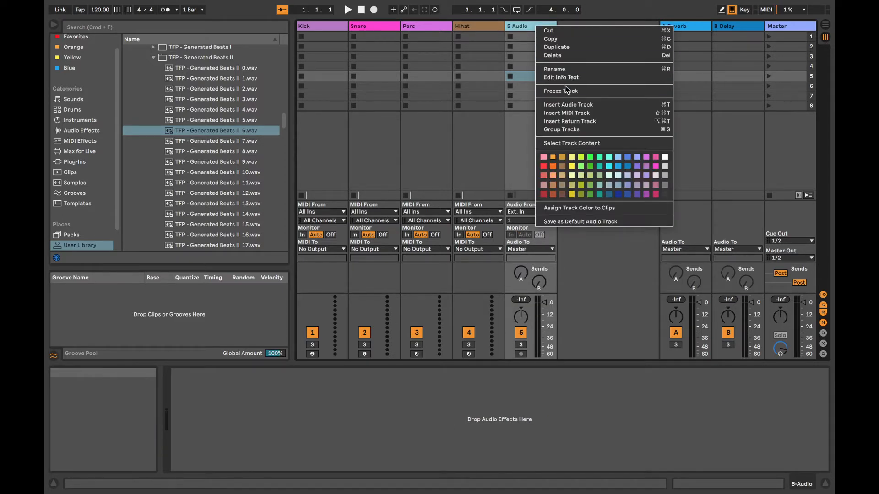
pyautogui.click(570, 68)
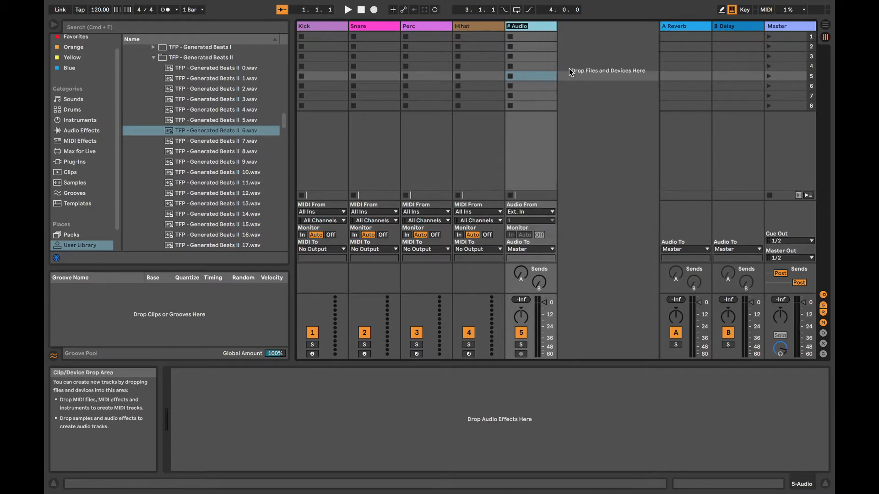
pyautogui.write('Effects')
pyautogui.press('Return')
# - Insert a MIDI track after Effects and name it "Events"
pyautogui.rightClick(572, 47)
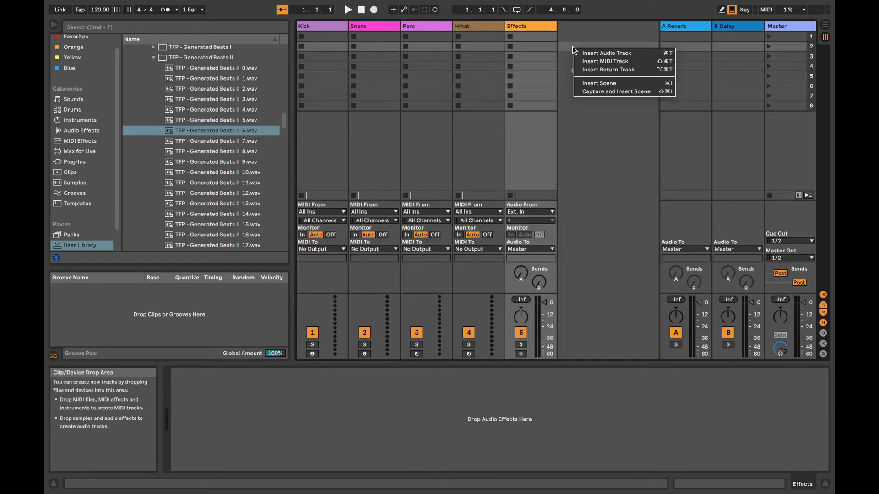
pyautogui.click(591, 62)
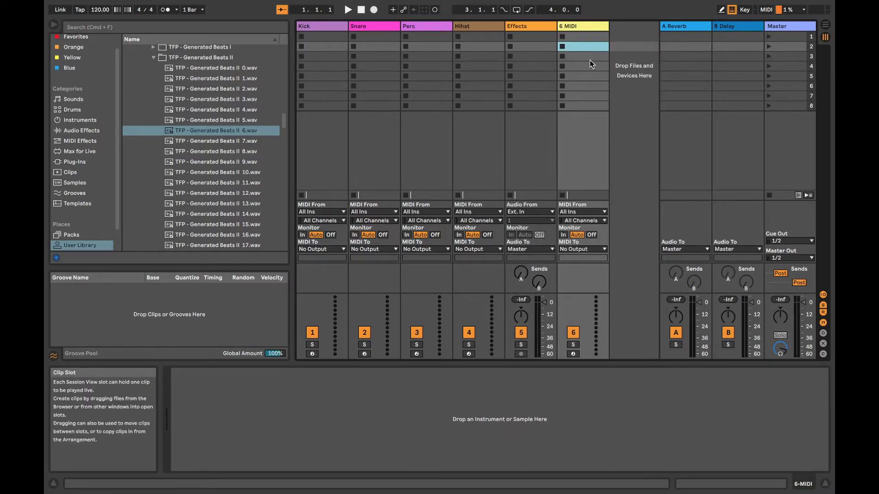
pyautogui.rightClick(572, 26)
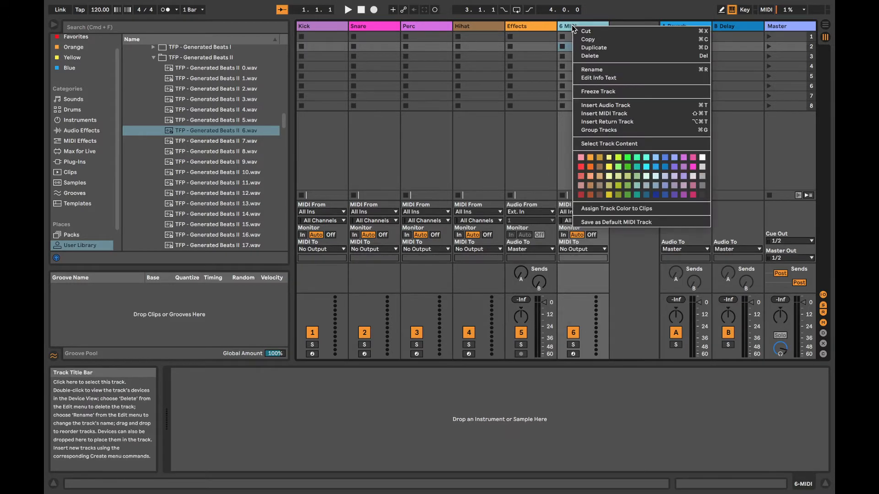
pyautogui.click(609, 69)
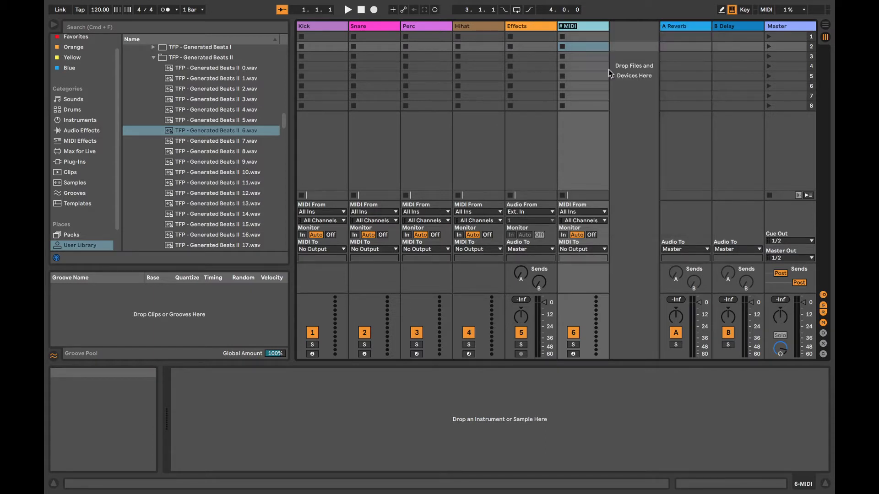
pyautogui.write('Event')
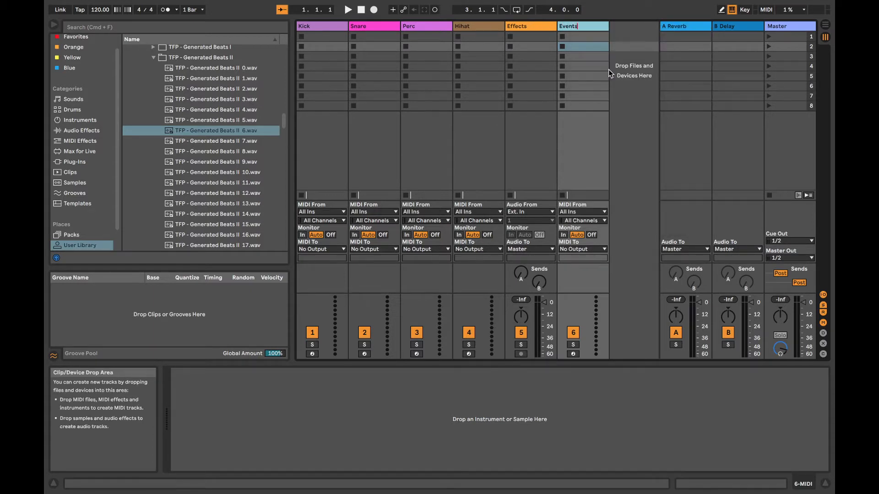
pyautogui.write('s')
pyautogui.press('Return')
# - Insert an audio track after Events and name it "Resampling"
pyautogui.rightClick(622, 65)
pyautogui.click(634, 72)
pyautogui.rightClick(625, 26)
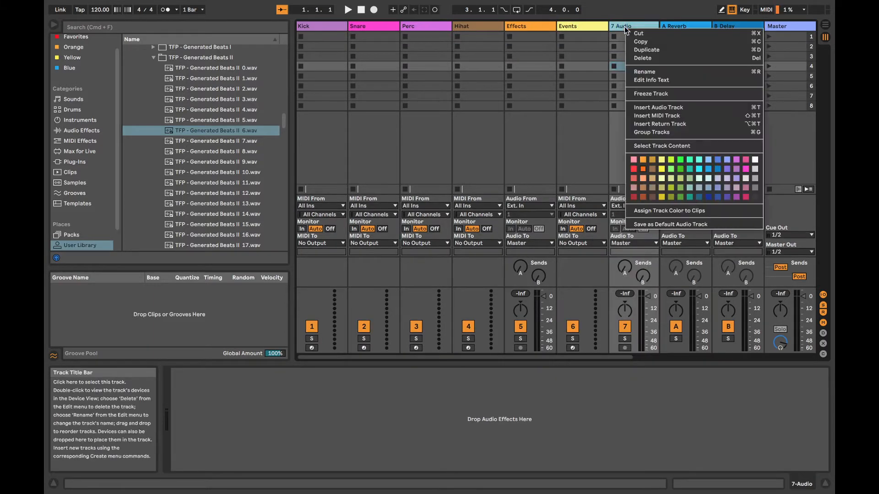
pyautogui.click(648, 71)
pyautogui.write('Resampling')
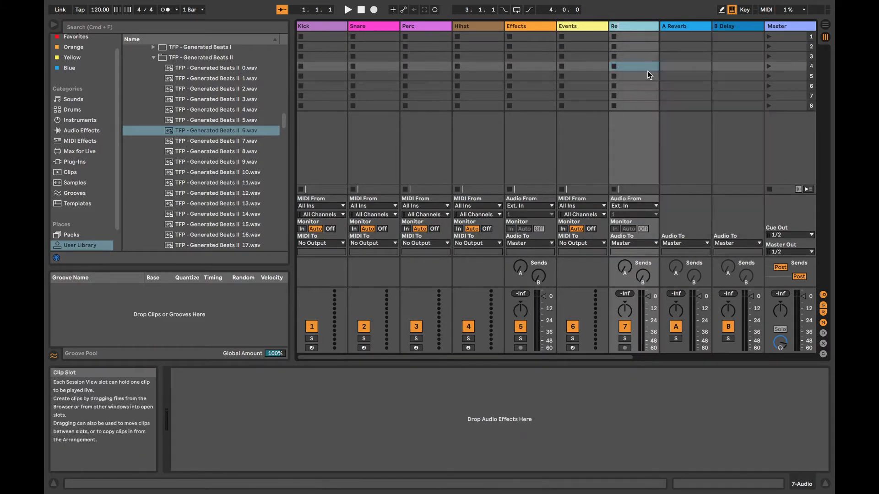
pyautogui.press('Return')
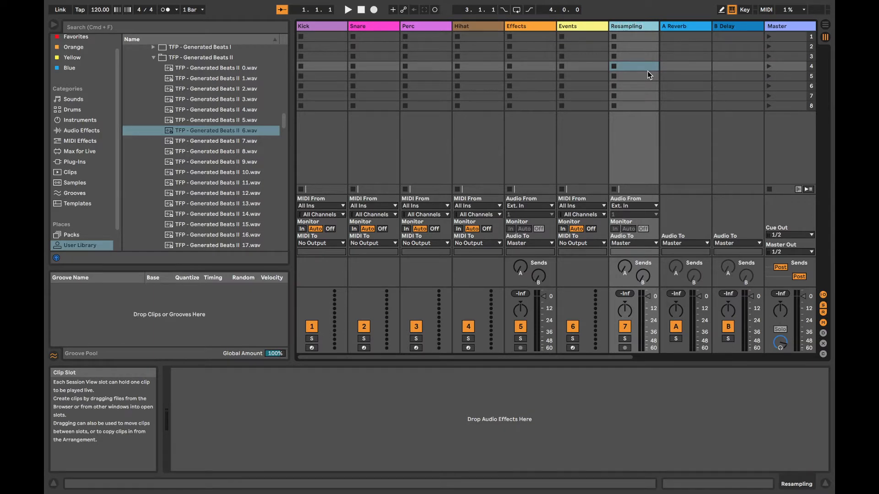
# - Load an empty Sampler instrument onto the Perc track
pyautogui.click(502, 142)
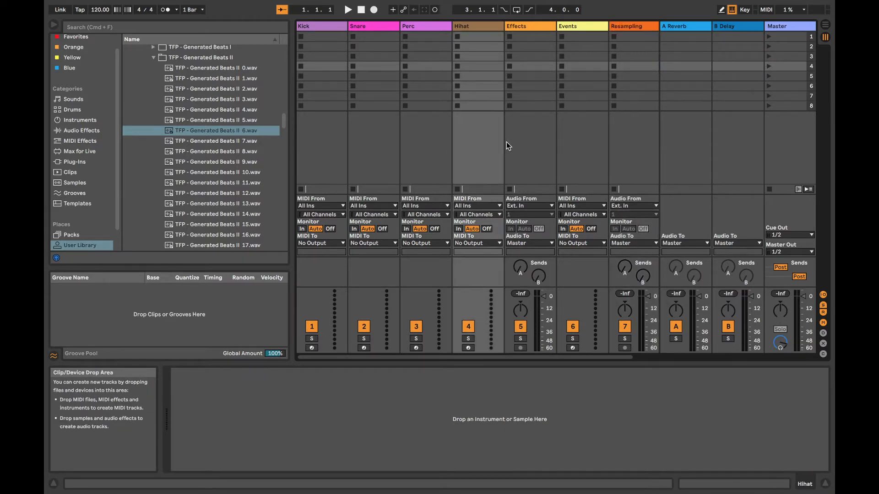
pyautogui.click(309, 28)
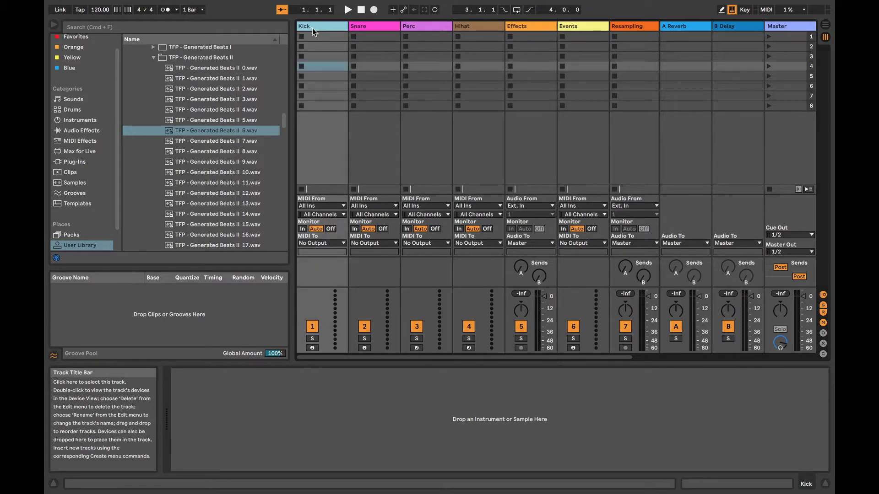
pyautogui.click(428, 26)
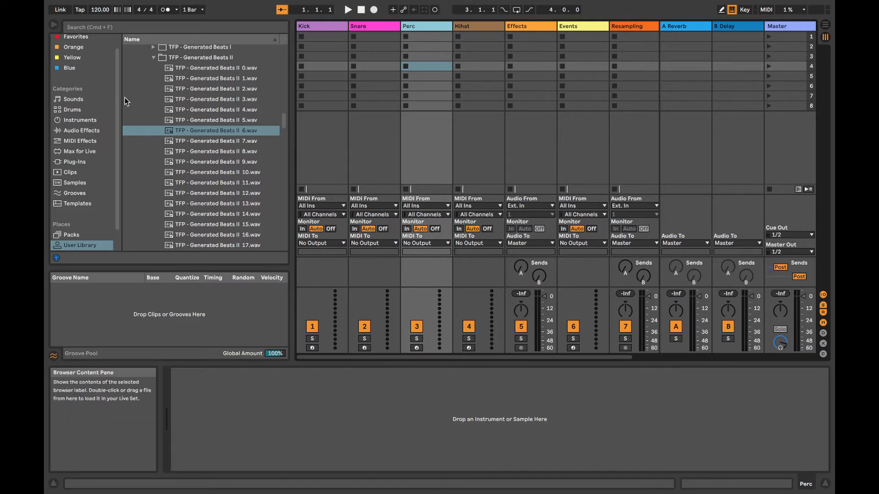
pyautogui.click(99, 120)
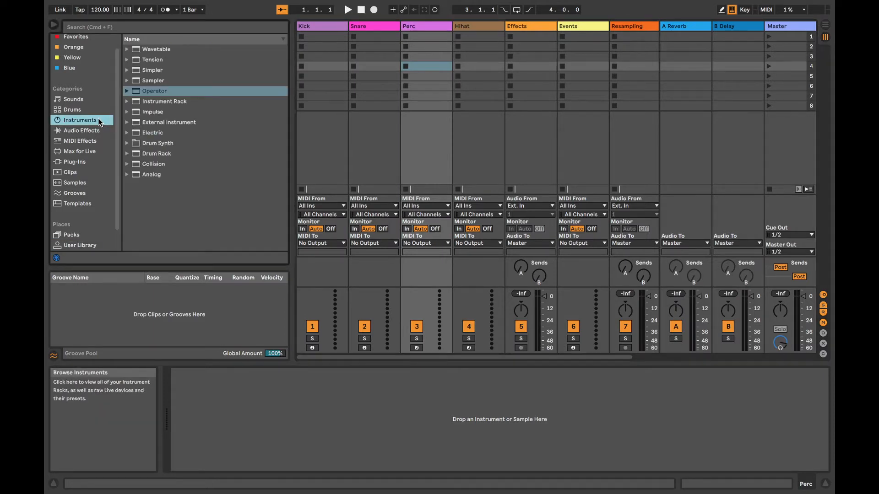
pyautogui.click(155, 81)
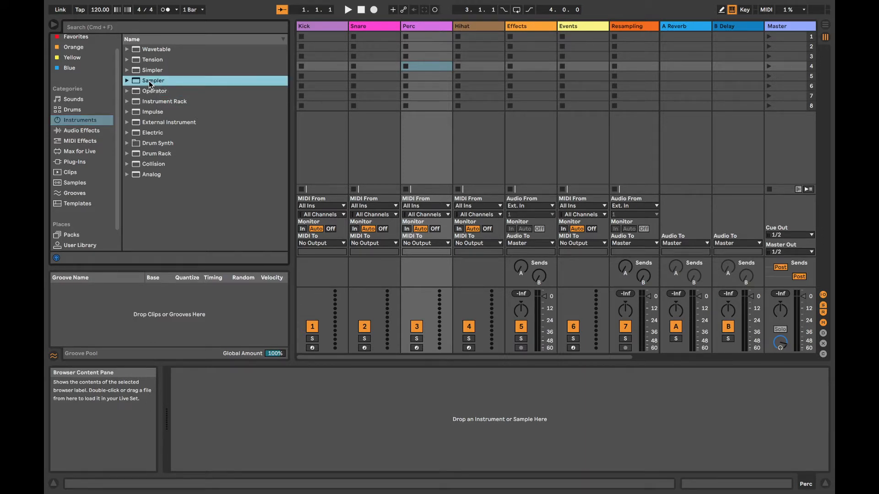
pyautogui.doubleClick(149, 81)
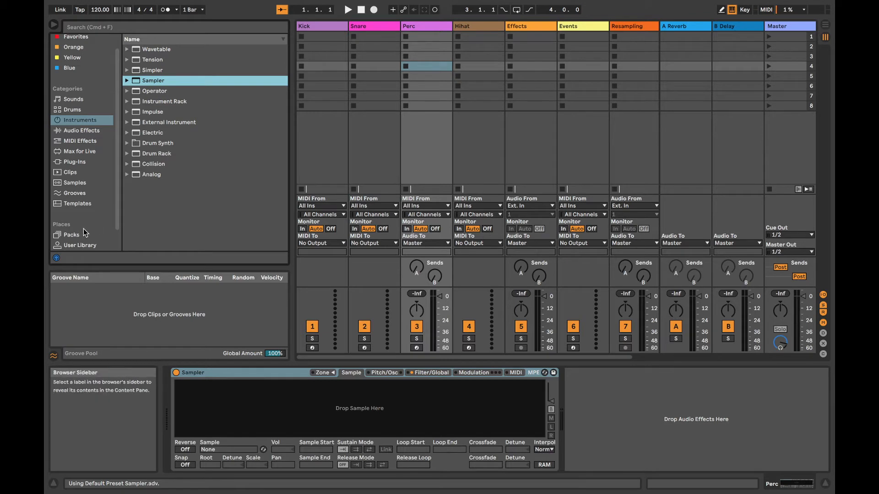
# - Return to the User Library and collapse the TFP - Generated Beats II and TFP - Loops folders
pyautogui.scroll(-2, 83, 229)
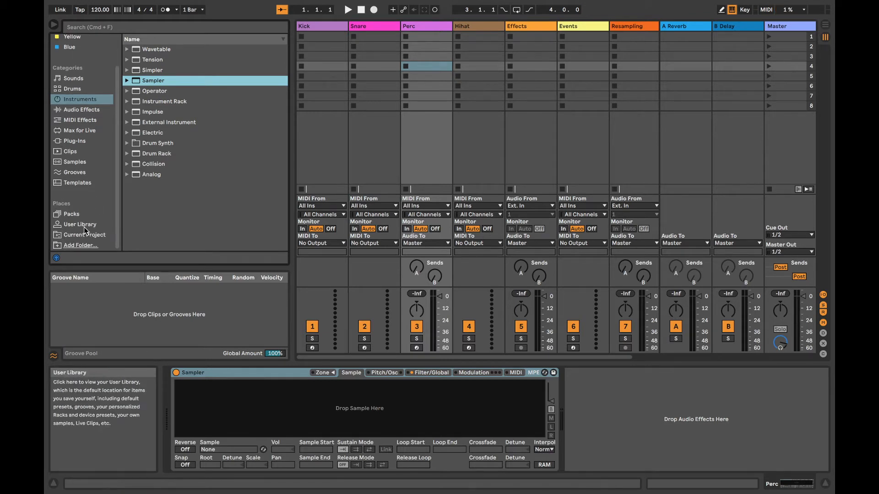
pyautogui.click(86, 225)
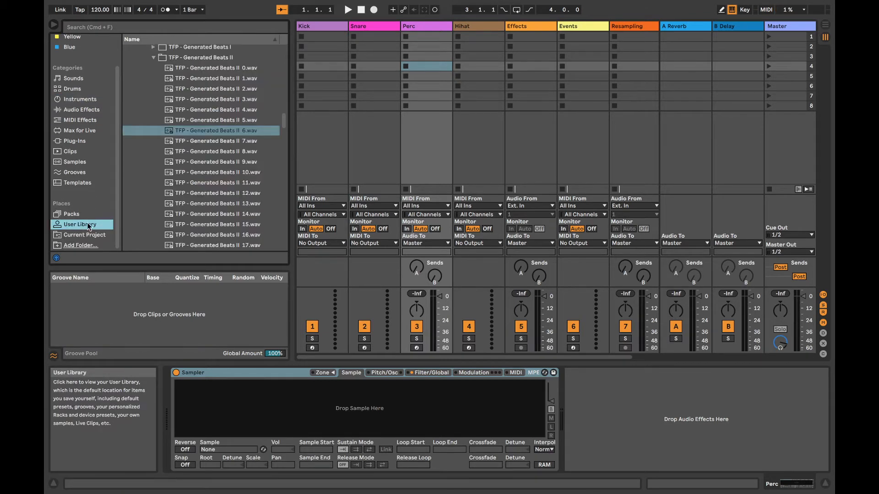
pyautogui.scroll(3, 197, 95)
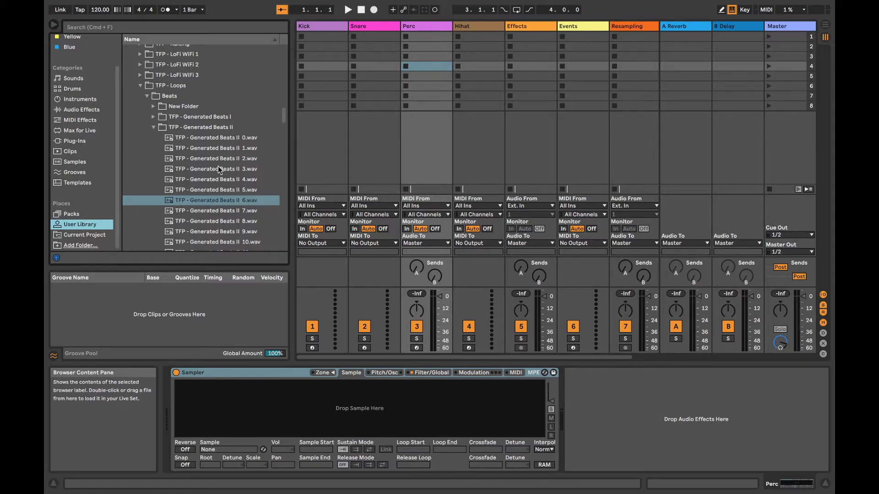
pyautogui.click(153, 127)
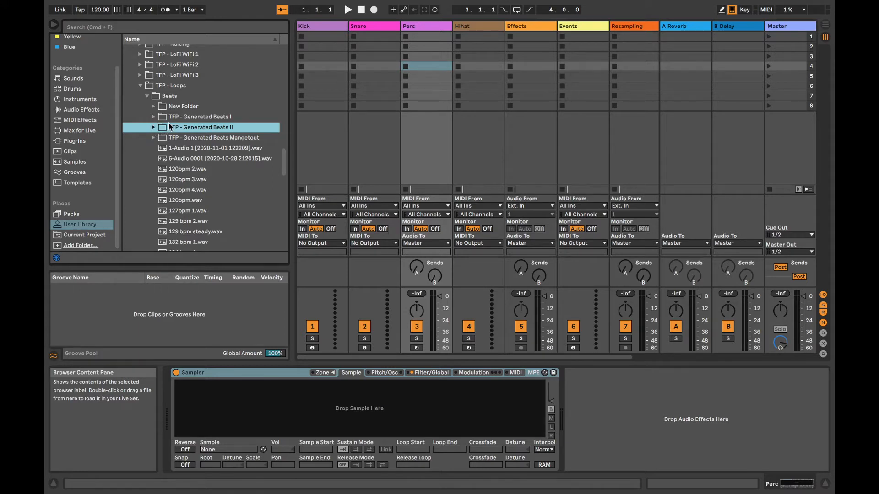
pyautogui.scroll(1, 156, 112)
pyautogui.click(140, 96)
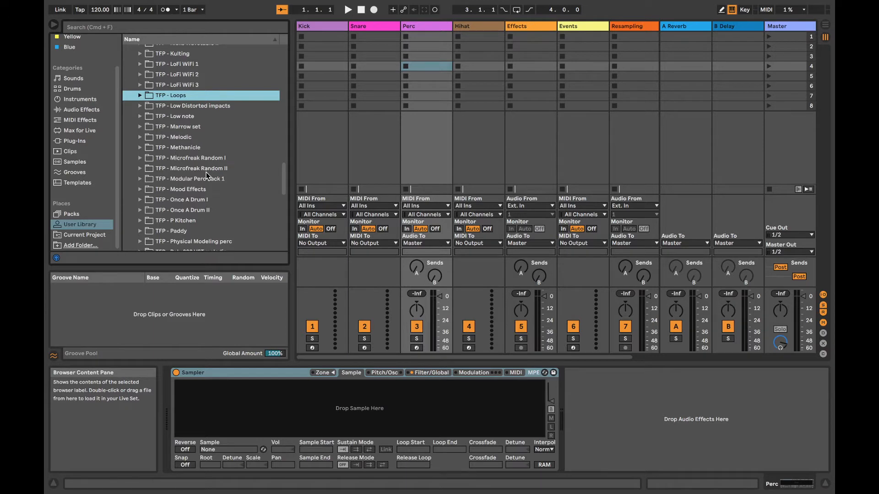
# - Expand the TFP - Synthetic FM Perc III sample folder in the User Library
pyautogui.scroll(-4, 206, 172)
pyautogui.scroll(-10, 194, 177)
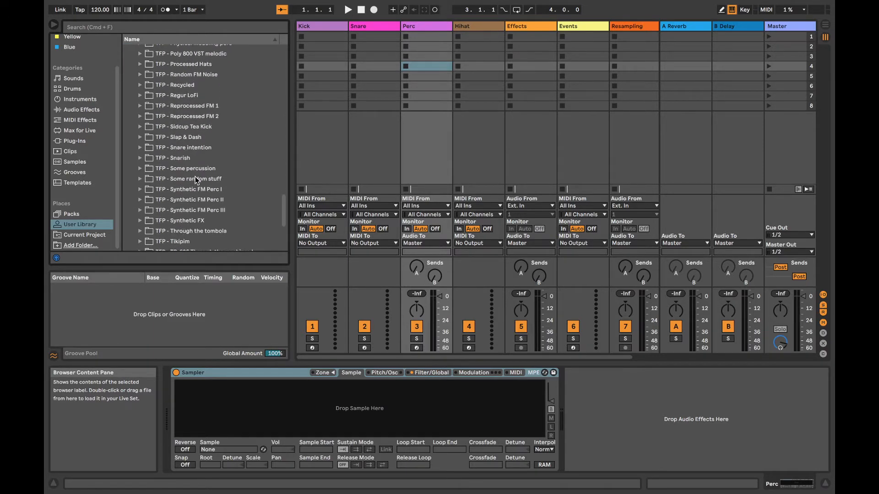
pyautogui.scroll(2, 185, 158)
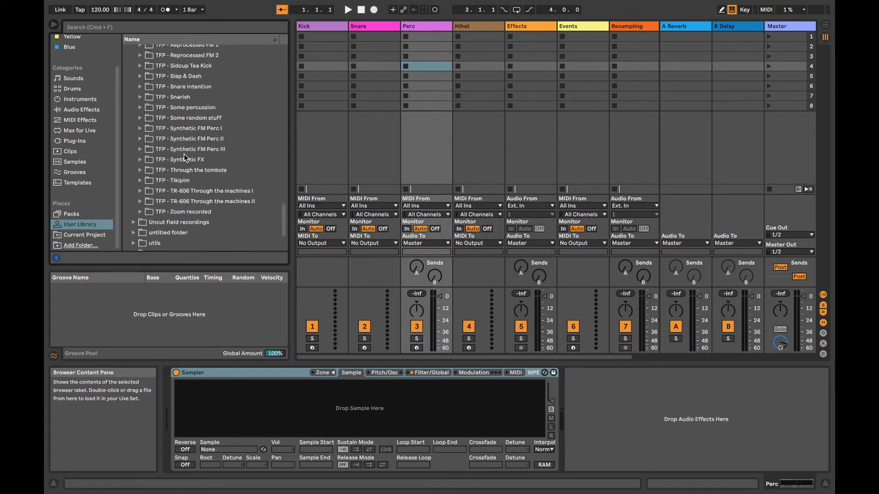
pyautogui.click(143, 150)
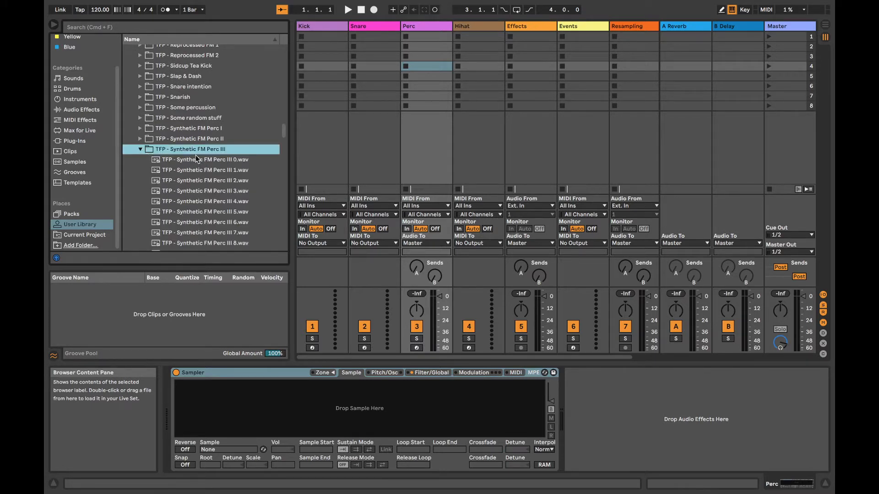
# - Add a Limiter to the Master track with its ceiling at -5.22 dB, and lower the Master volume to -7.5 dB
pyautogui.click(216, 159)
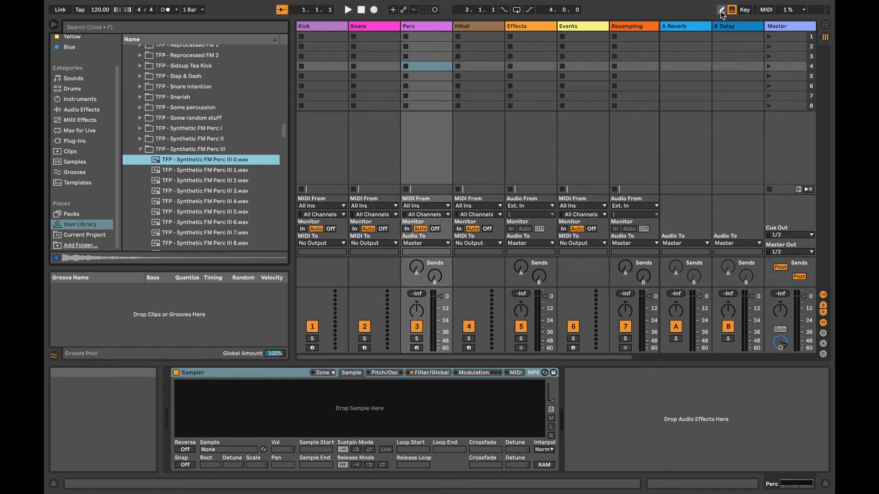
pyautogui.click(781, 29)
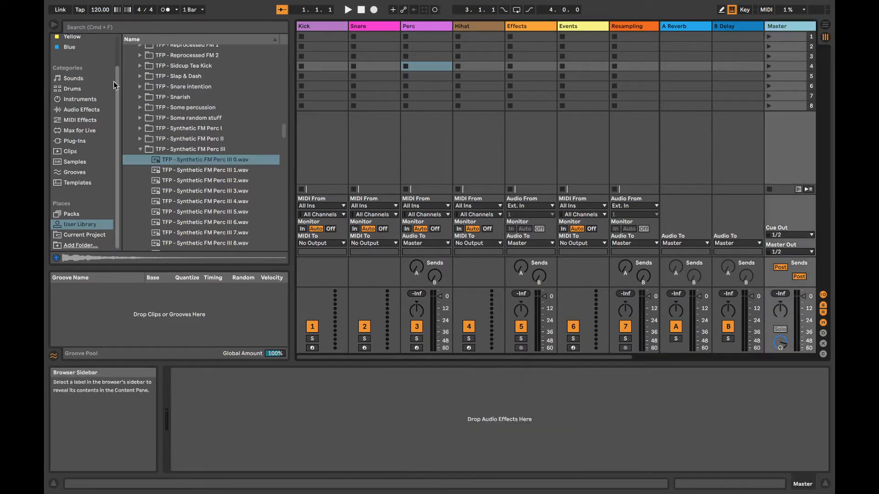
pyautogui.click(101, 109)
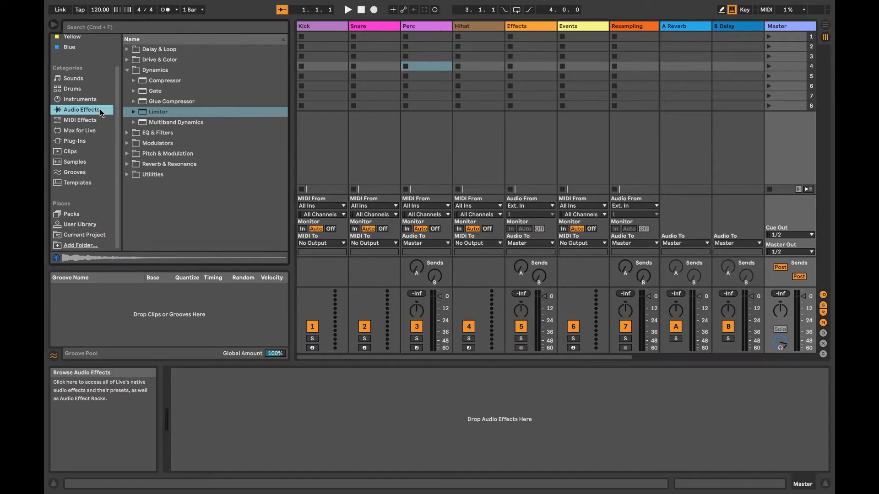
pyautogui.doubleClick(161, 111)
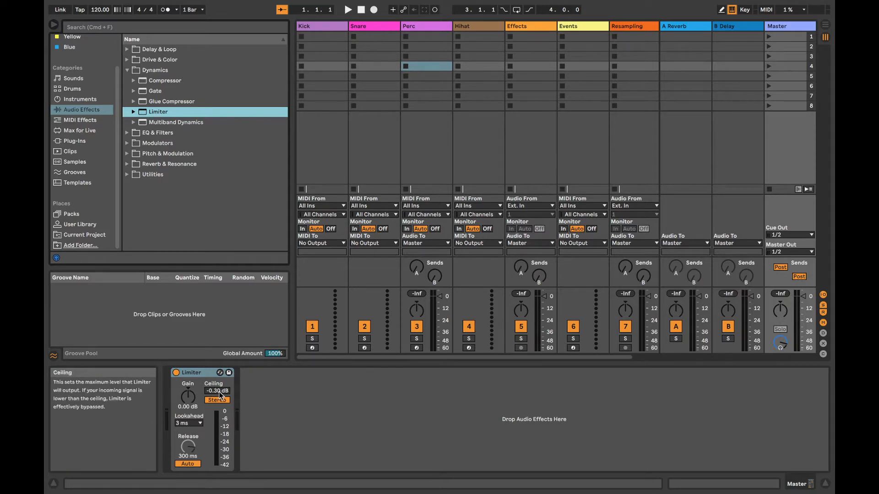
pyautogui.moveTo(219, 392); pyautogui.dragTo(219, 416)
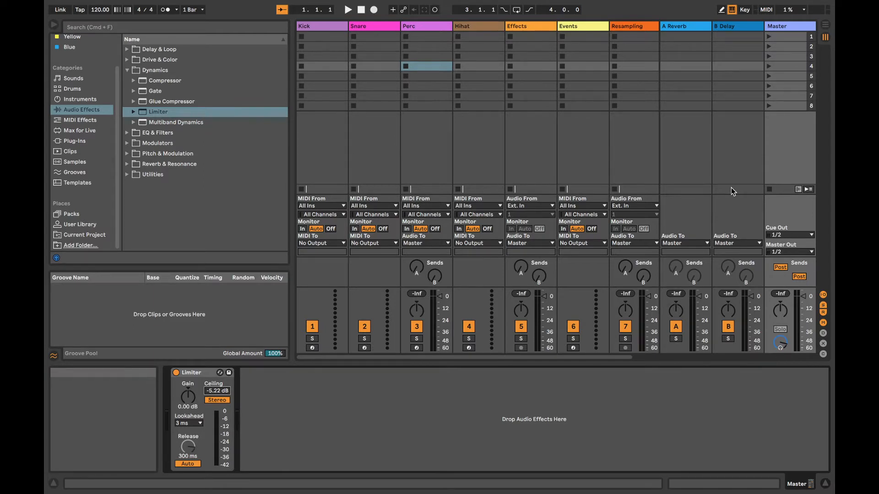
pyautogui.moveTo(797, 311); pyautogui.dragTo(797, 317)
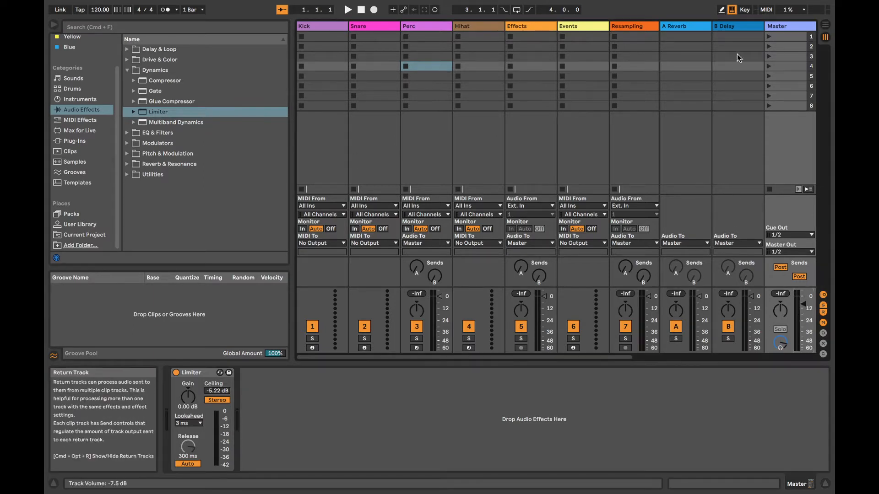
# - Return to the Perc track, audition several TFP - Synthetic FM Perc III samples and lower the Master volume to -10.0 dB
pyautogui.click(417, 26)
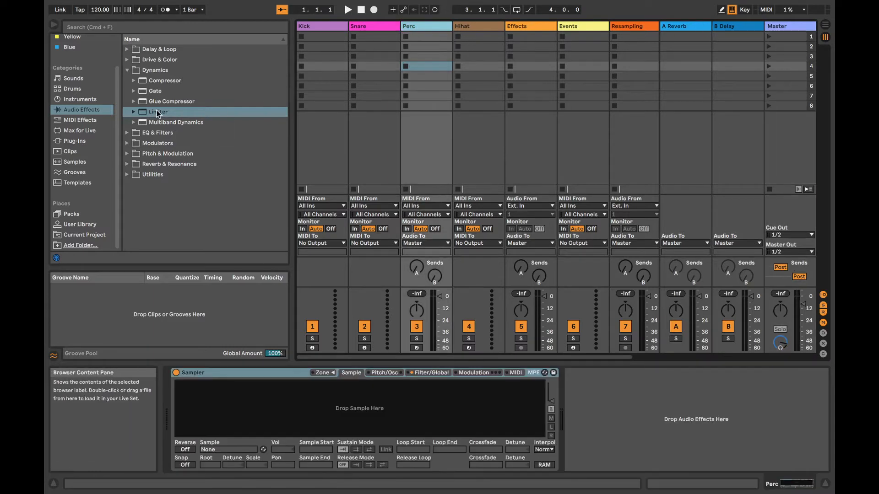
pyautogui.click(75, 223)
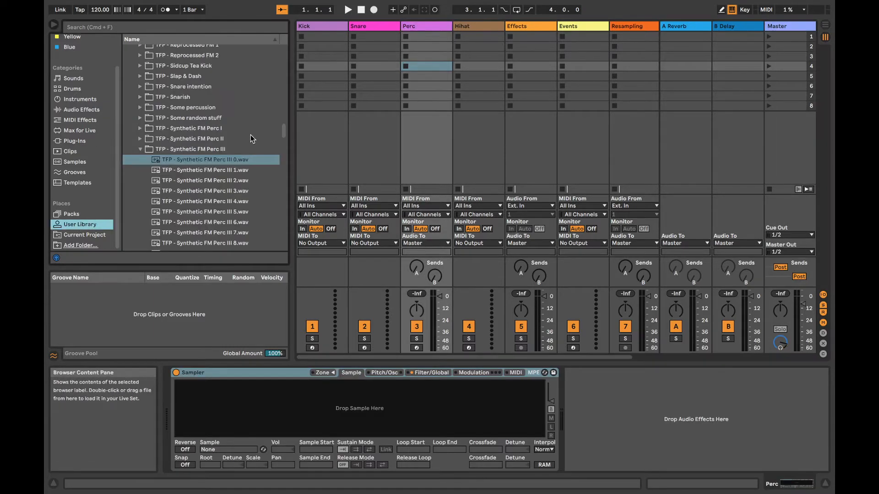
pyautogui.click(220, 170)
pyautogui.click(220, 160)
pyautogui.click(238, 230)
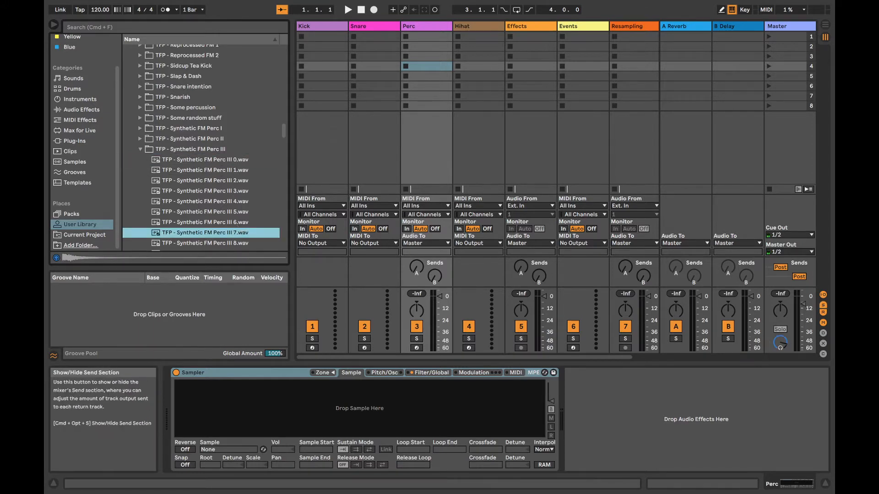
pyautogui.moveTo(804, 304); pyautogui.dragTo(803, 308)
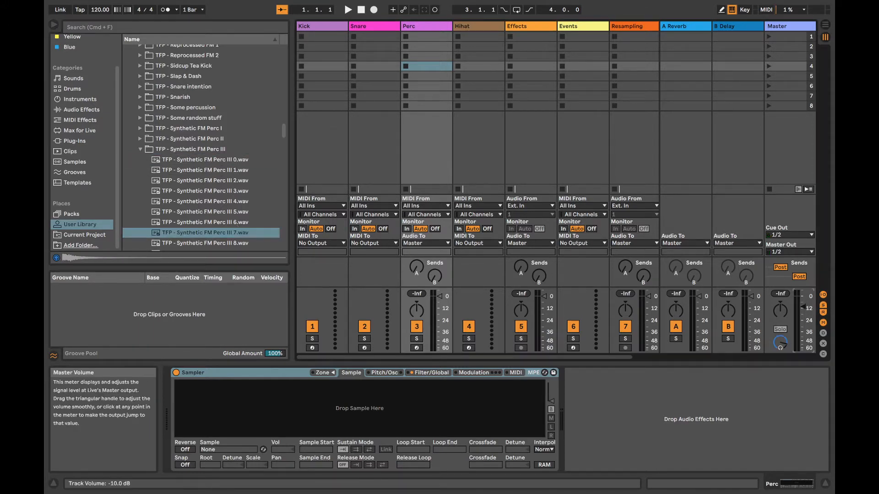
pyautogui.click(212, 203)
pyautogui.click(205, 213)
pyautogui.click(202, 231)
pyautogui.click(204, 202)
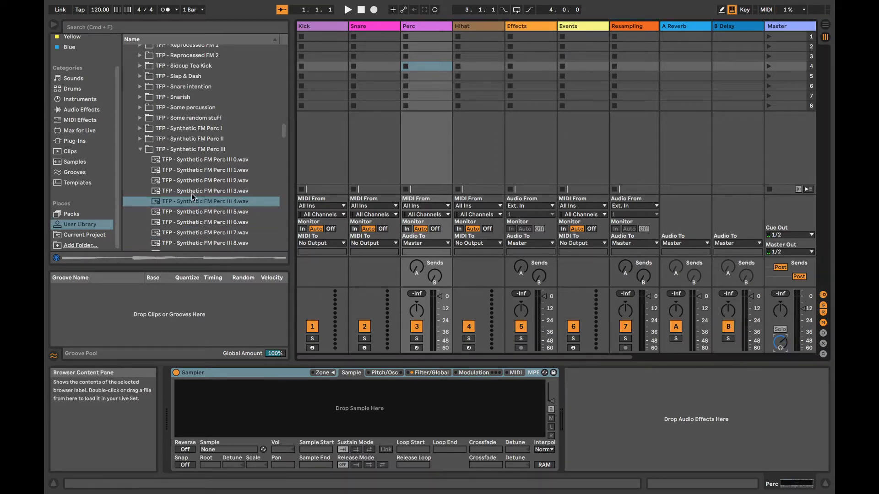
# - Load all TFP - Synthetic FM Perc III samples, 0 through 127, into the Sampler on the Perc track
pyautogui.scroll(-1, 185, 157)
pyautogui.click(185, 156)
pyautogui.scroll(-20, 221, 180)
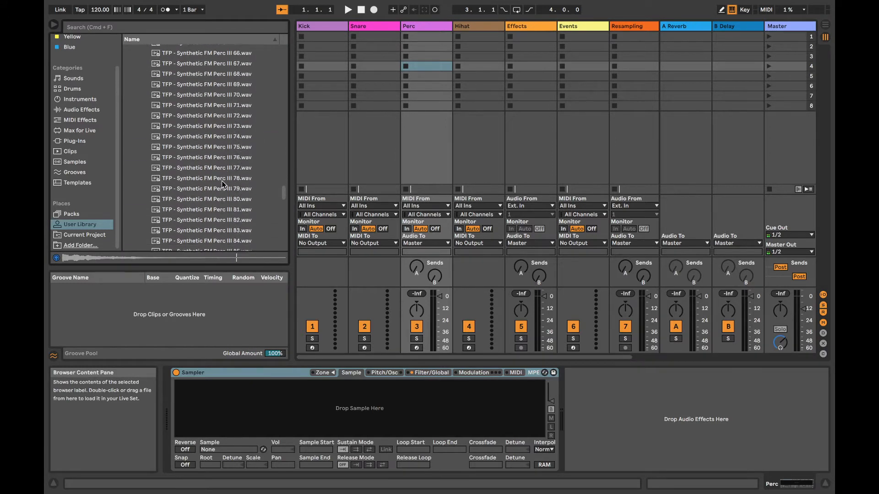
pyautogui.scroll(-10, 221, 182)
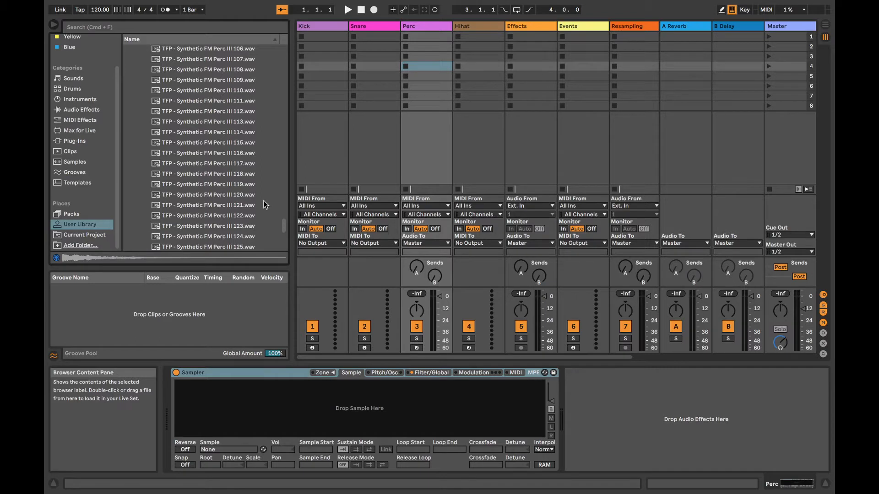
pyautogui.scroll(-4, 263, 201)
pyautogui.keyDown('shift'); pyautogui.click(242, 166); pyautogui.keyUp('shift')
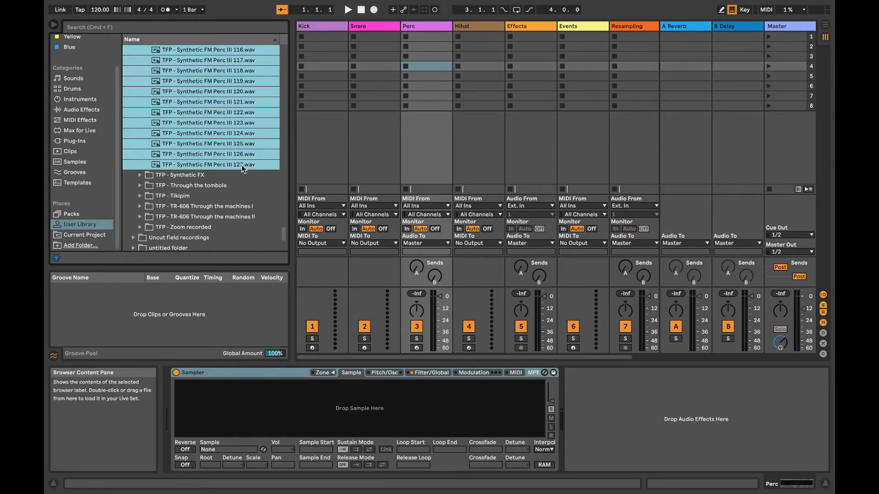
pyautogui.moveTo(296, 248); pyautogui.dragTo(346, 411)
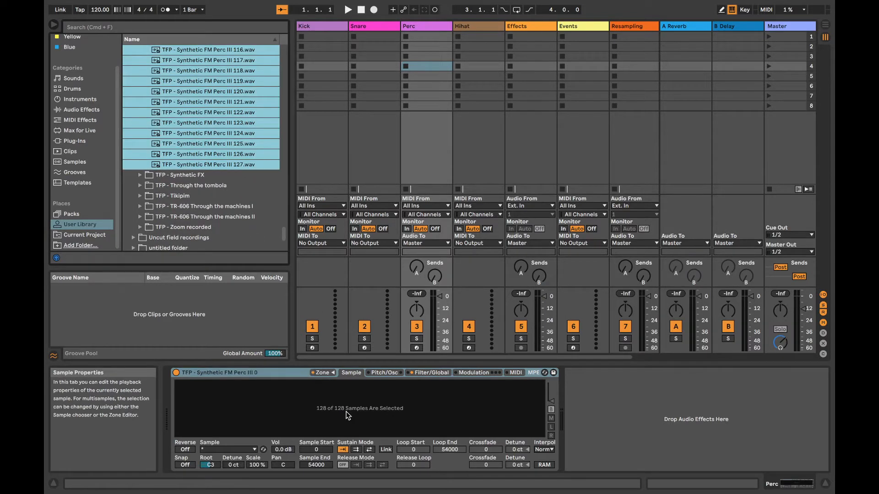
# - Examine the key zones of the loaded samples in an enlarged Zone editor, and close the editor
pyautogui.click(326, 372)
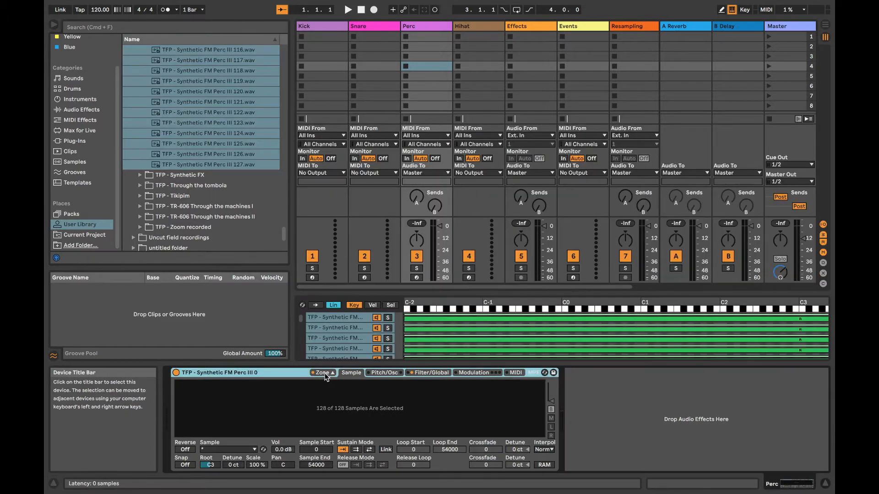
pyautogui.moveTo(399, 294); pyautogui.dragTo(396, 42)
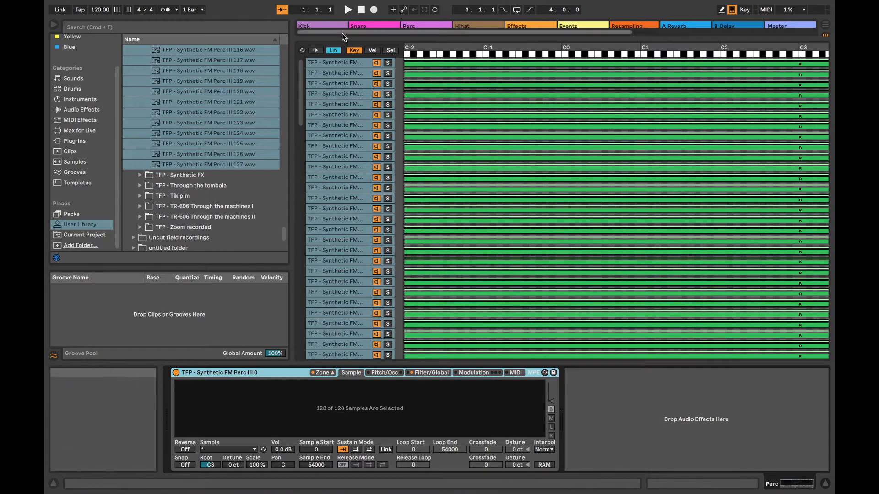
pyautogui.click(323, 372)
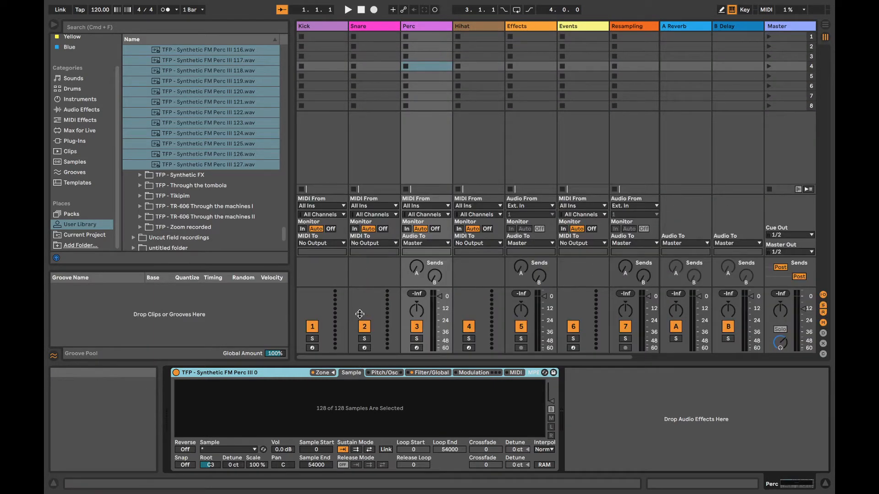
# - Arm the Perc track, play its layered samples in different octaves and show the Sampler's zones
pyautogui.click(416, 348)
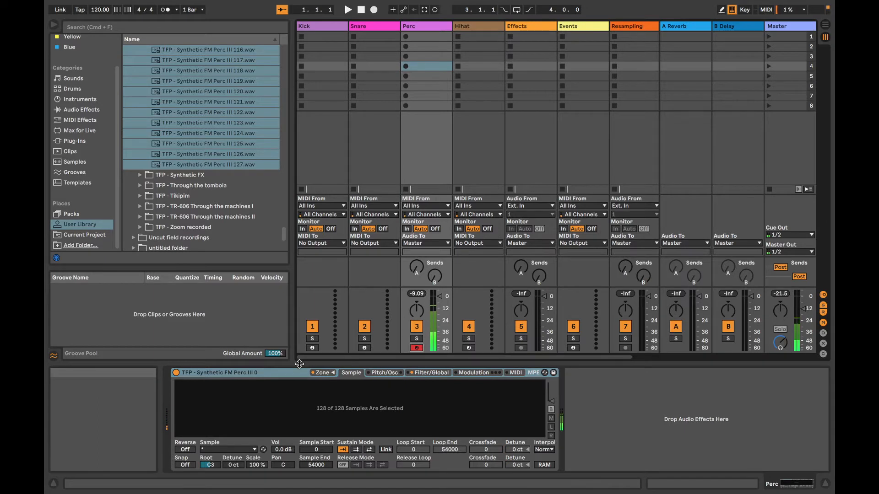
pyautogui.press('x')
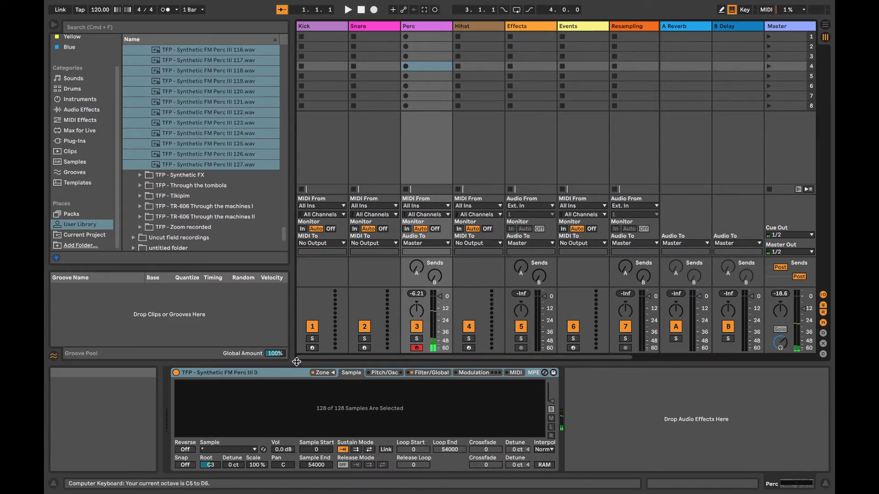
pyautogui.click(331, 373)
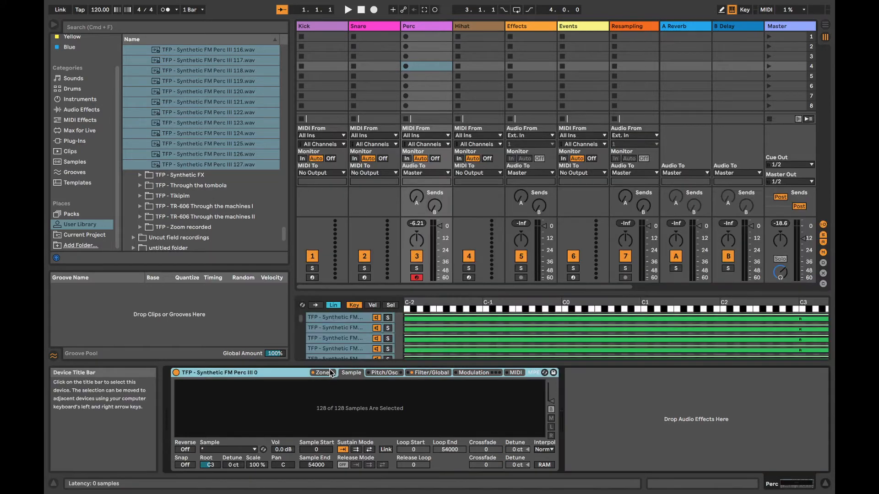
pyautogui.press('z')
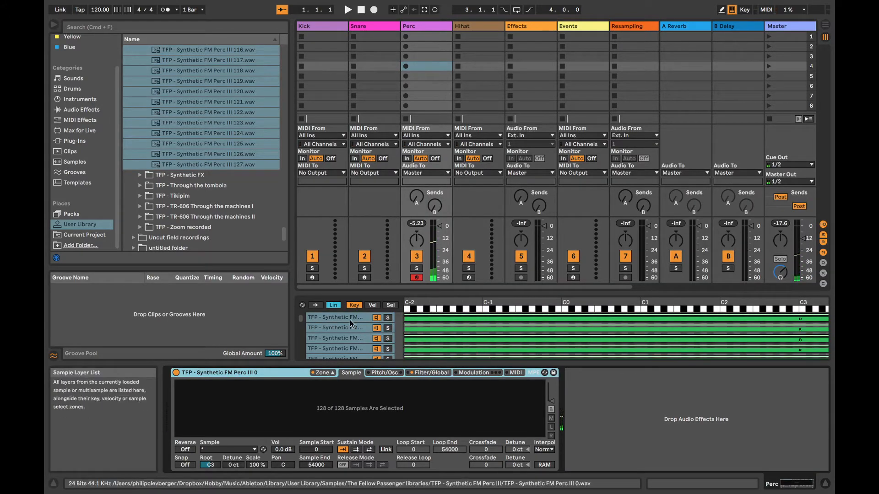
# - Distribute the sample select ranges of all layers equally, and audition the sample at selector position 0
pyautogui.click(390, 305)
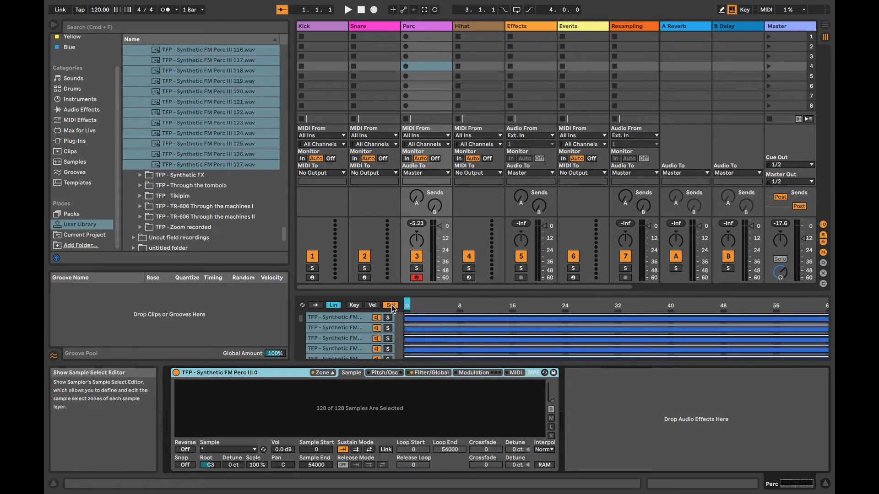
pyautogui.rightClick(337, 328)
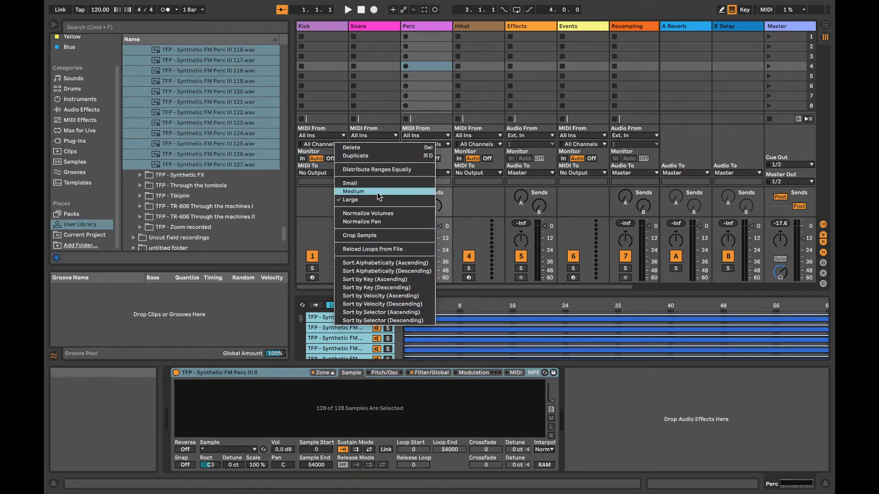
pyautogui.click(373, 170)
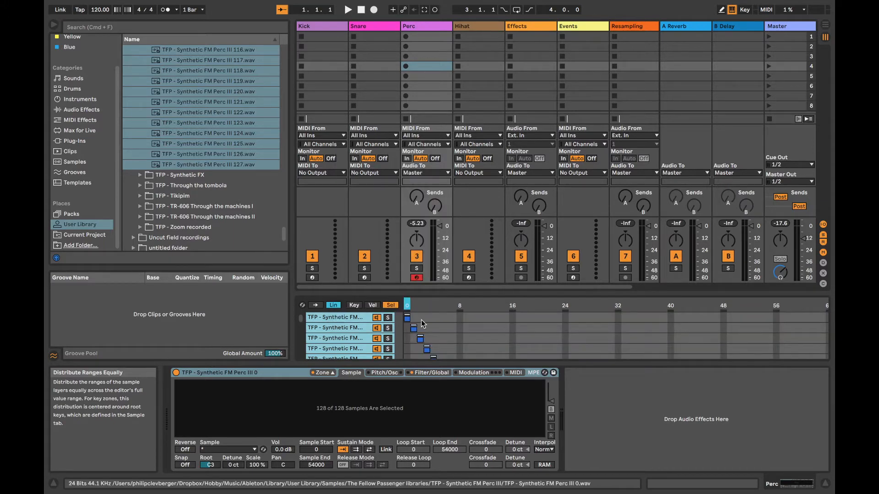
pyautogui.moveTo(407, 305)
pyautogui.mouseDown()
pyautogui.moveTo(512, 305)
pyautogui.moveTo(407, 305)
pyautogui.mouseUp()
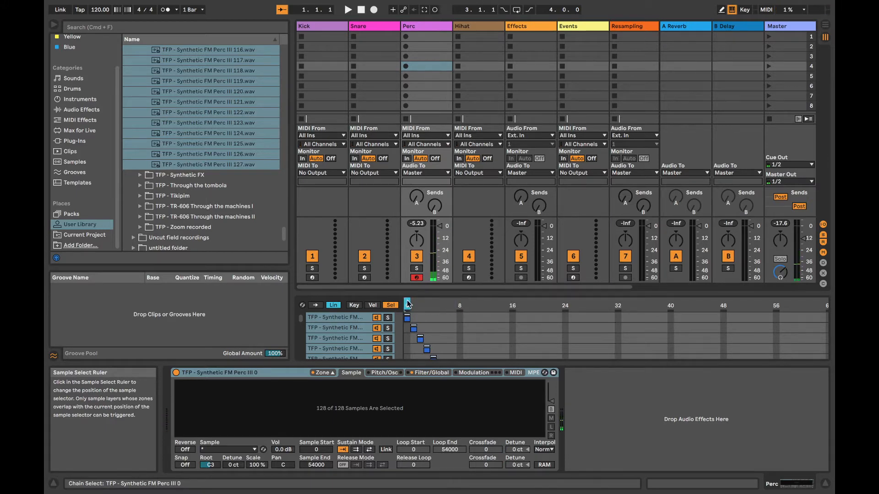
# - Group the Perc track's Sampler into an Instrument Rack with its macro controls showing
pyautogui.click(216, 371)
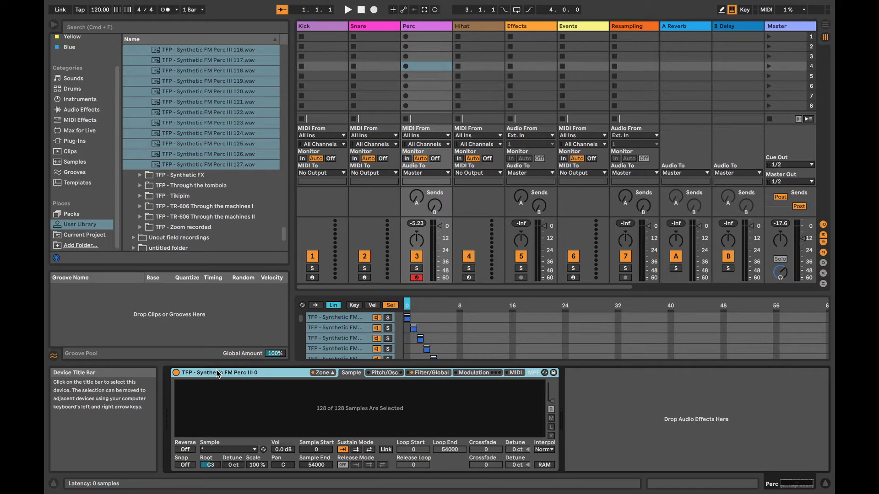
pyautogui.press('super+g')
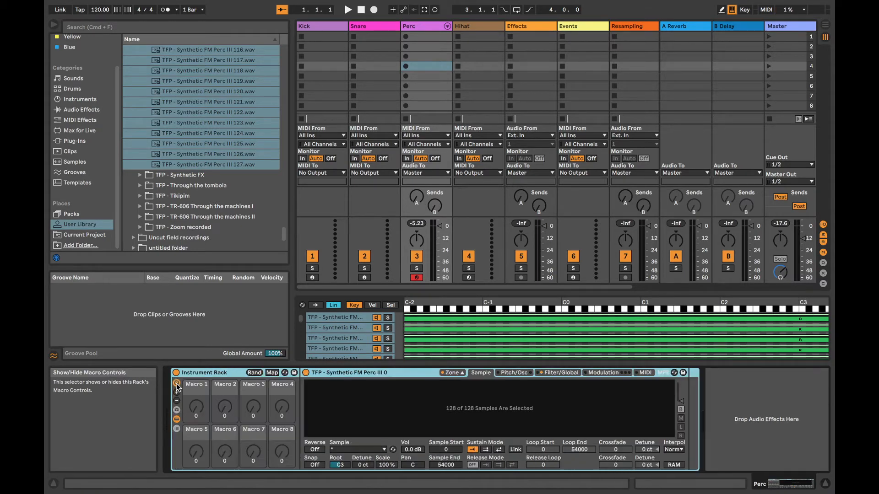
pyautogui.click(177, 389)
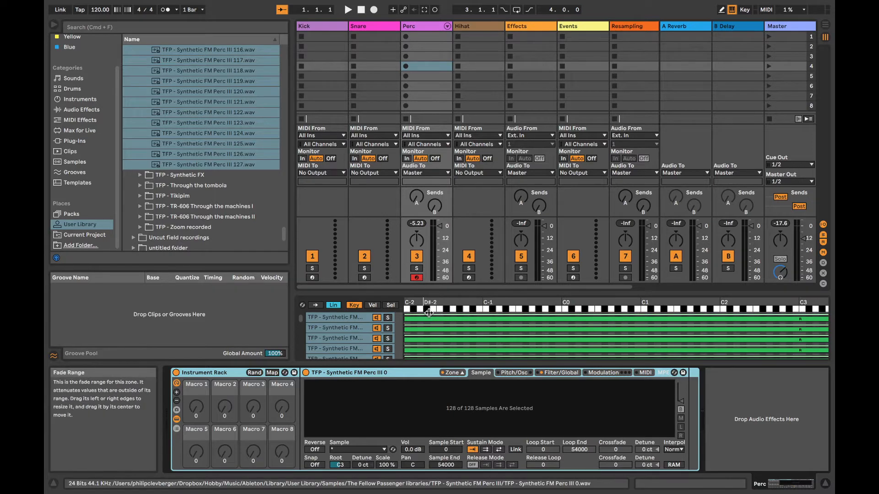
# - Map the Sampler's sample selector to Macro 1 and turn that macro to 4
pyautogui.moveTo(439, 311)
pyautogui.mouseDown()
pyautogui.moveTo(482, 310)
pyautogui.moveTo(439, 311)
pyautogui.mouseUp()
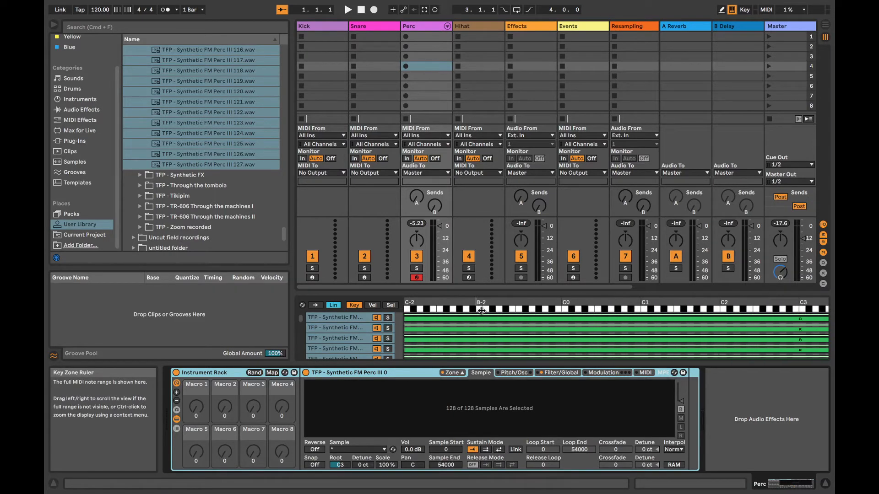
pyautogui.click(388, 305)
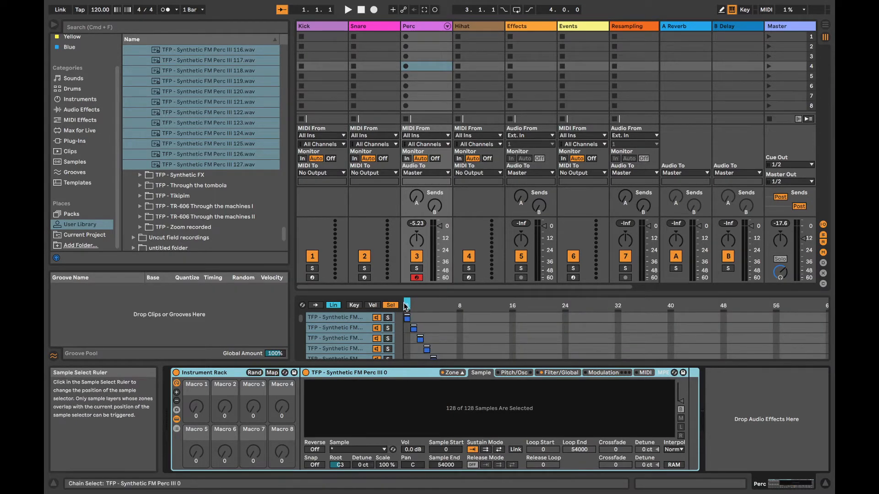
pyautogui.rightClick(406, 306)
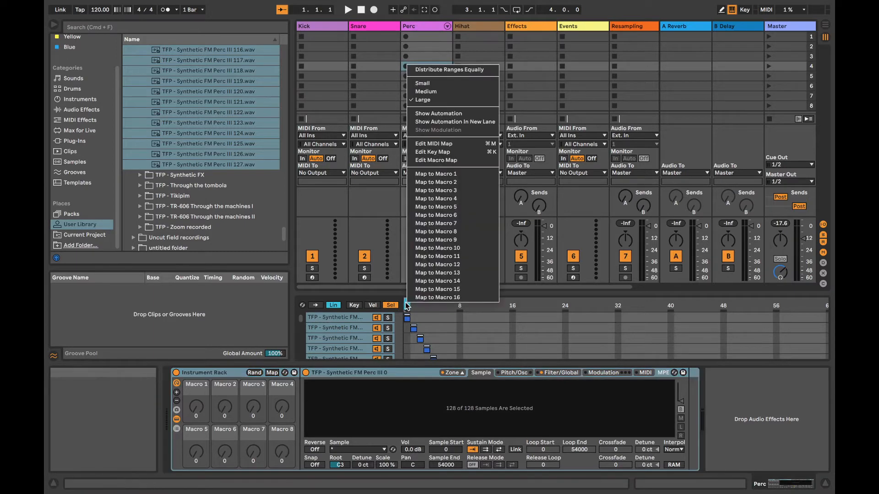
pyautogui.click(438, 175)
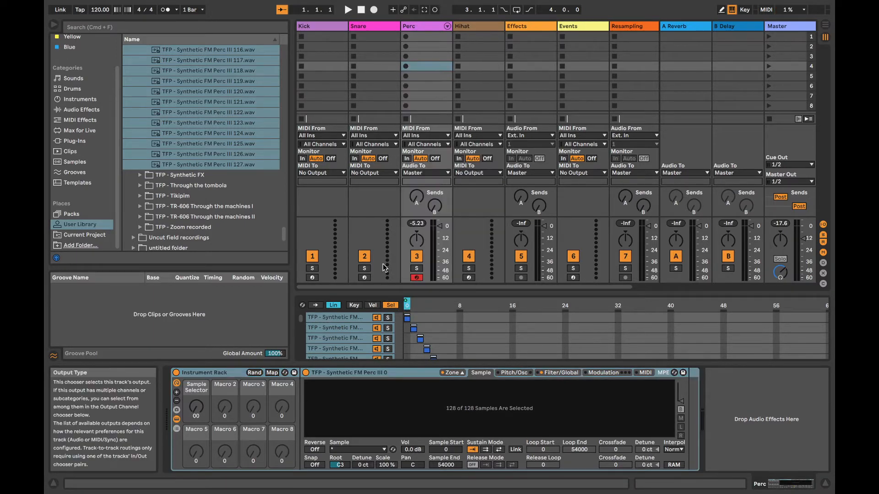
pyautogui.moveTo(207, 406)
pyautogui.mouseDown()
pyautogui.moveTo(207, 371)
pyautogui.moveTo(204, 411)
pyautogui.mouseUp()
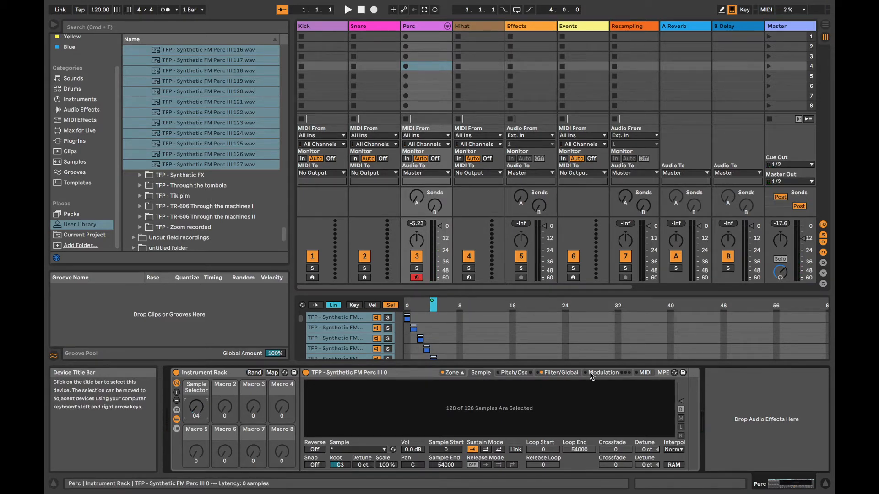
# - Shape the Perc Sampler's volume envelope with a 481 ms decay, -18 dB sustain and 708 ms release
pyautogui.click(566, 375)
pyautogui.moveTo(604, 398); pyautogui.dragTo(603, 401)
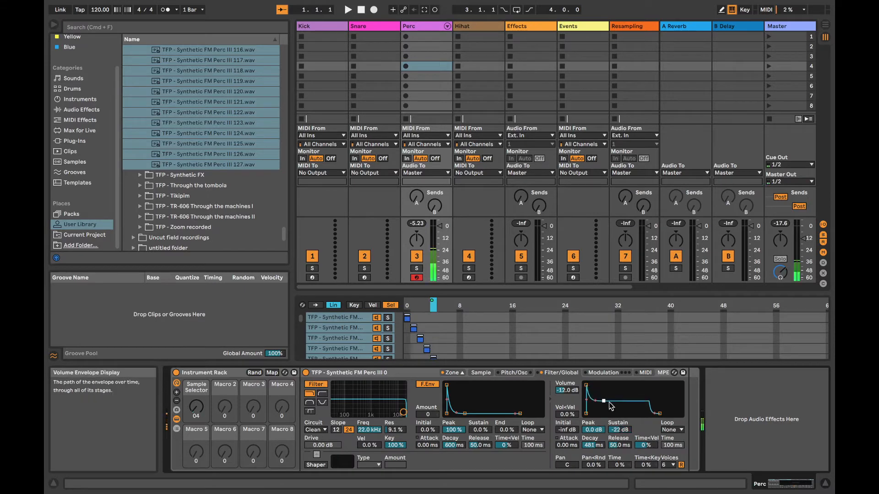
pyautogui.moveTo(660, 414); pyautogui.dragTo(671, 414)
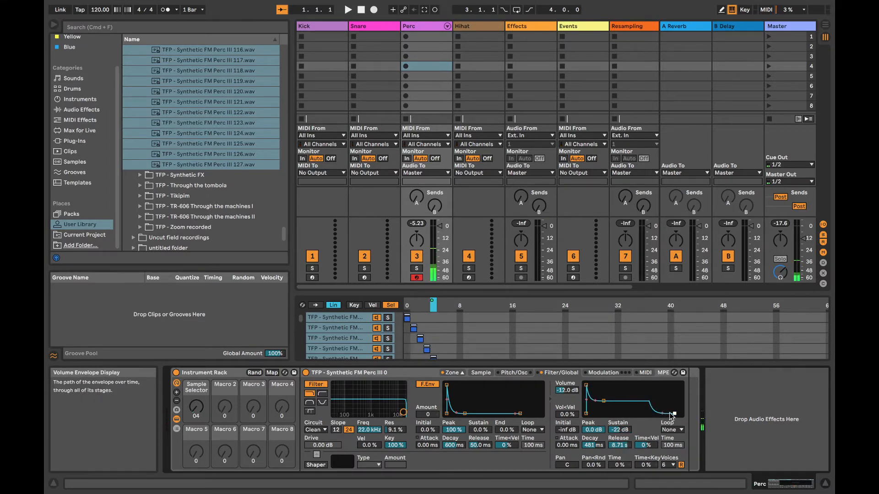
pyautogui.moveTo(603, 401); pyautogui.dragTo(604, 398)
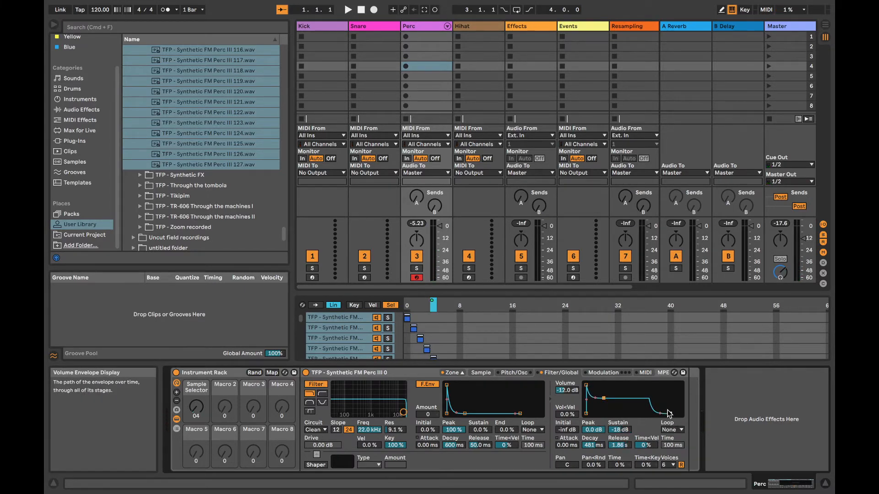
pyautogui.moveTo(670, 414); pyautogui.dragTo(667, 414)
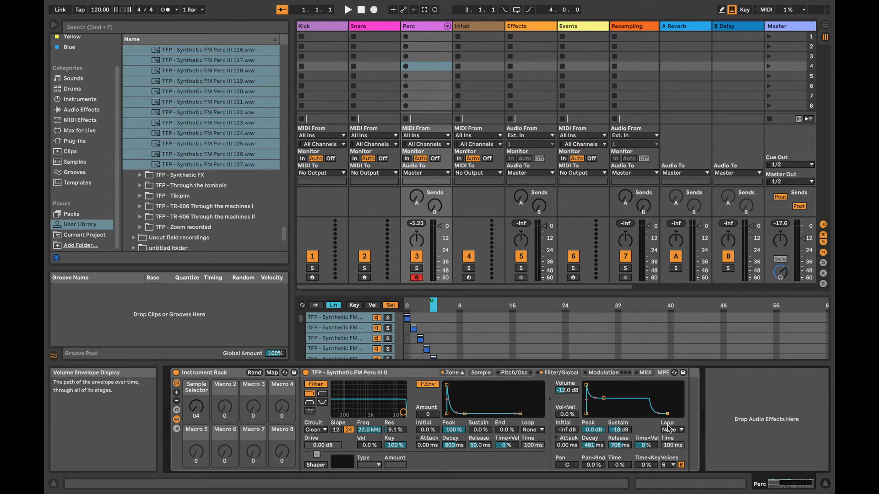
# - Limit the Perc Sampler to 1 voice and play a note to audition it
pyautogui.click(670, 463)
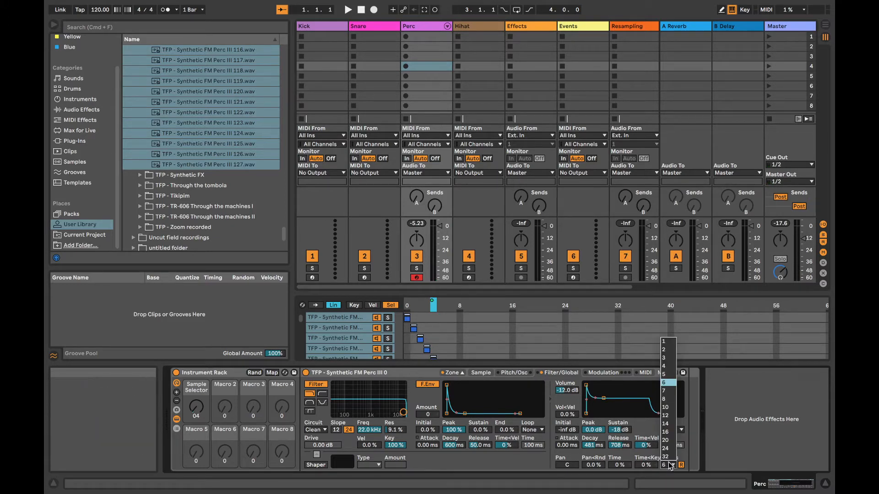
pyautogui.click(668, 342)
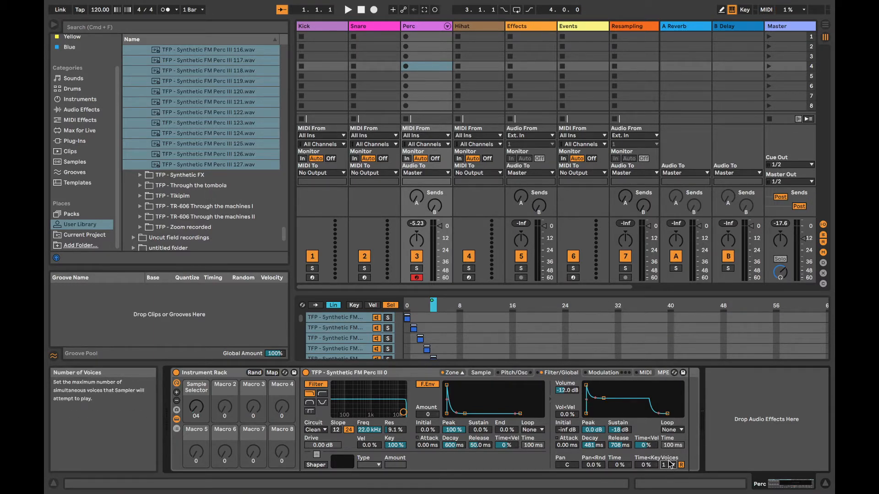
pyautogui.press('a')
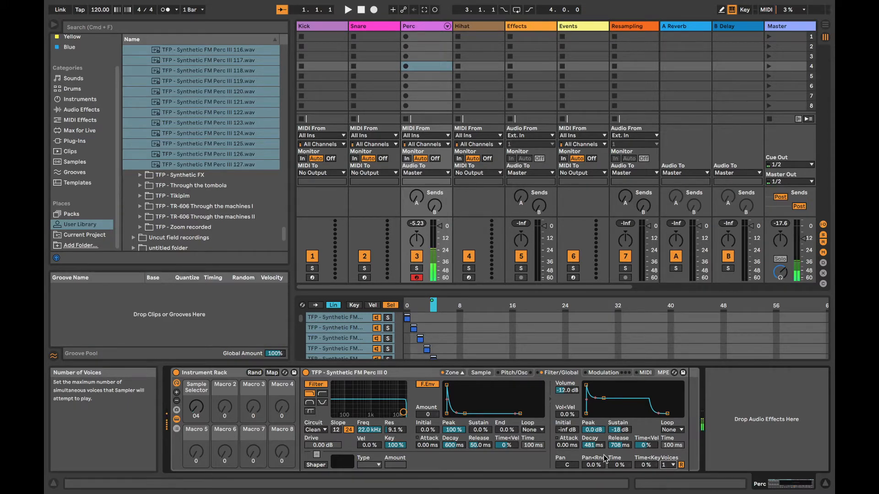
# - Return the Sample Selector macro to 0 and tighten the volume envelope to a 57.6 ms decay and -37 dB sustain
pyautogui.moveTo(189, 406)
pyautogui.mouseDown()
pyautogui.moveTo(188, 390)
pyautogui.moveTo(188, 409)
pyautogui.mouseUp()
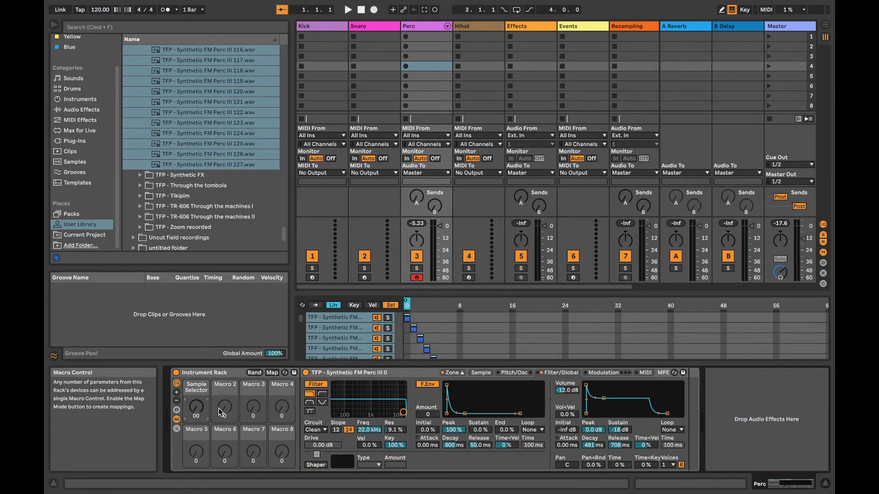
pyautogui.press('a')
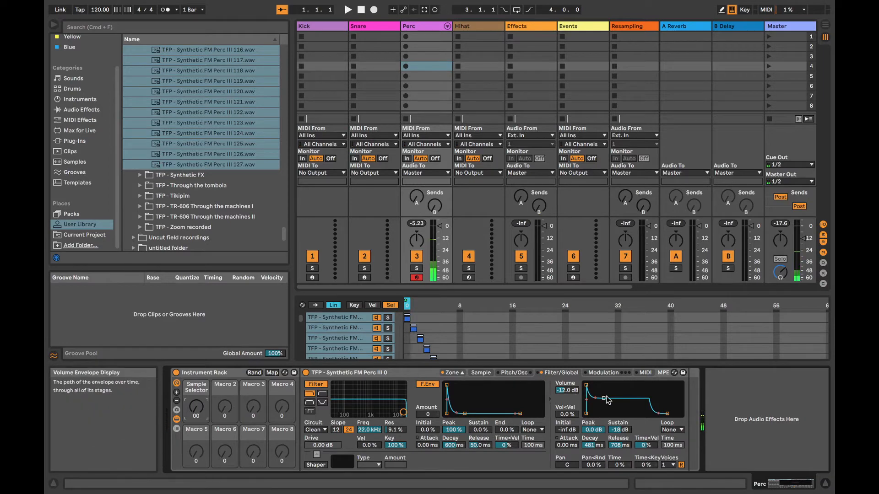
pyautogui.moveTo(604, 398); pyautogui.dragTo(597, 407)
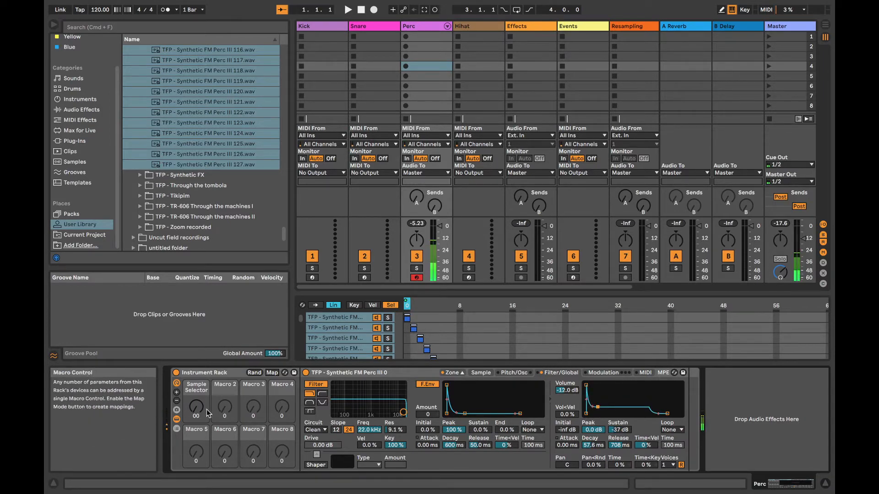
pyautogui.moveTo(200, 408)
pyautogui.mouseDown()
pyautogui.moveTo(201, 384)
pyautogui.moveTo(200, 408)
pyautogui.mouseUp()
# - Select the Snare track and collapse the TFP - Synthetic FM Perc III folder in the User Library
pyautogui.click(362, 25)
pyautogui.scroll(-4, 154, 221)
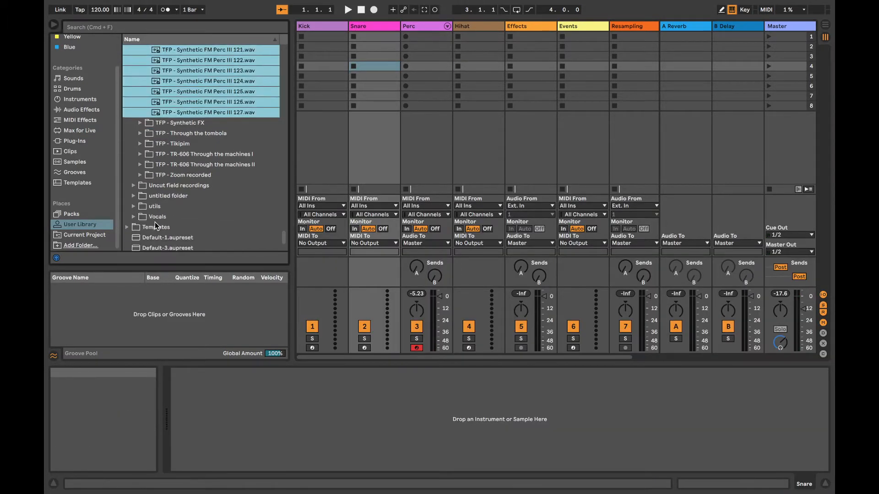
pyautogui.scroll(20, 155, 222)
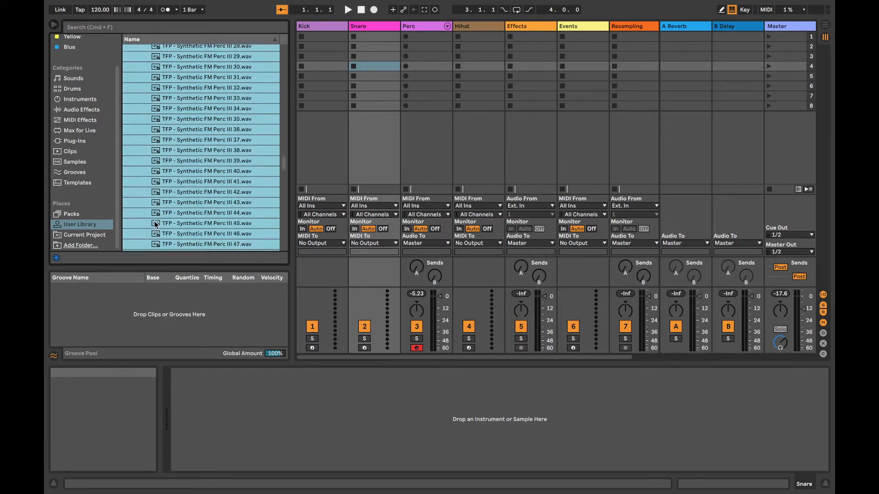
pyautogui.click(364, 25)
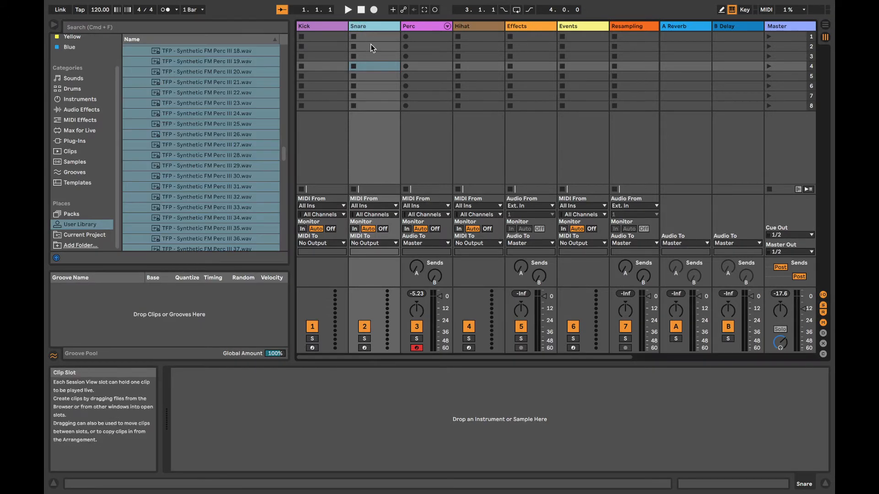
pyautogui.click(207, 108)
pyautogui.scroll(10, 207, 108)
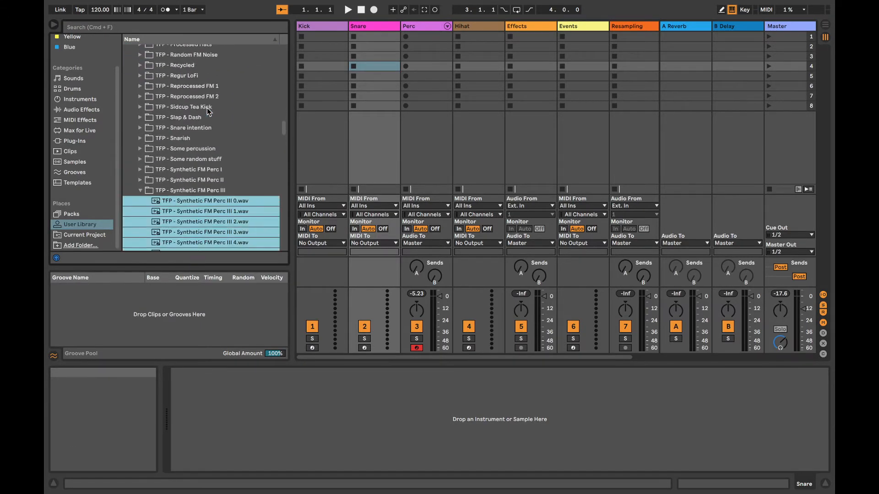
pyautogui.click(140, 191)
pyautogui.scroll(20, 156, 146)
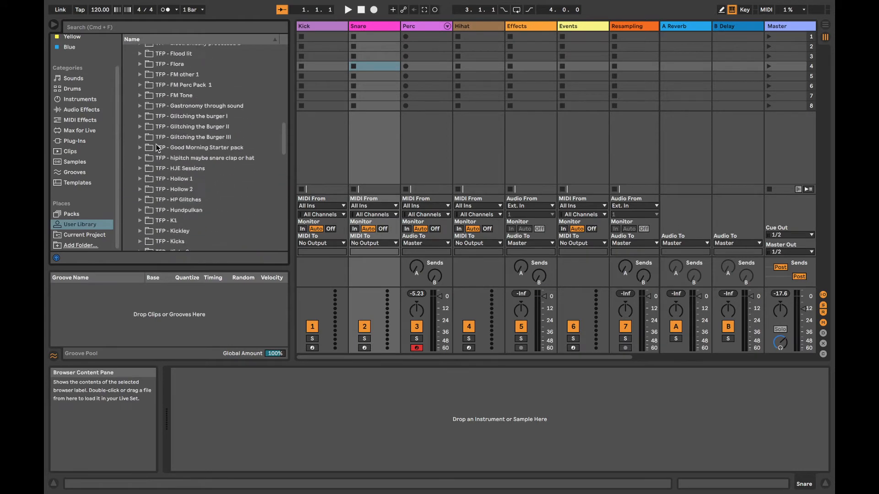
# - Collapse The Fellow Passenger libraries folder among the User Library samples
pyautogui.scroll(-5, 156, 144)
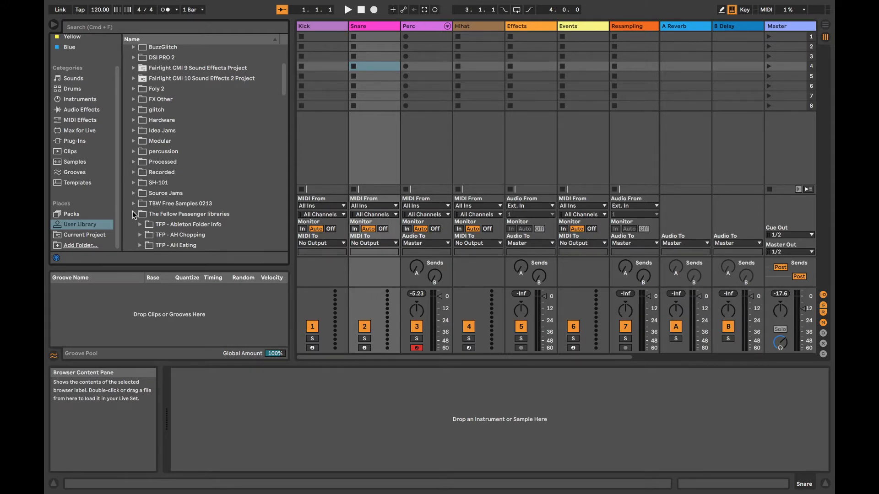
pyautogui.scroll(-1, 194, 202)
pyautogui.scroll(-2, 194, 202)
pyautogui.click(133, 176)
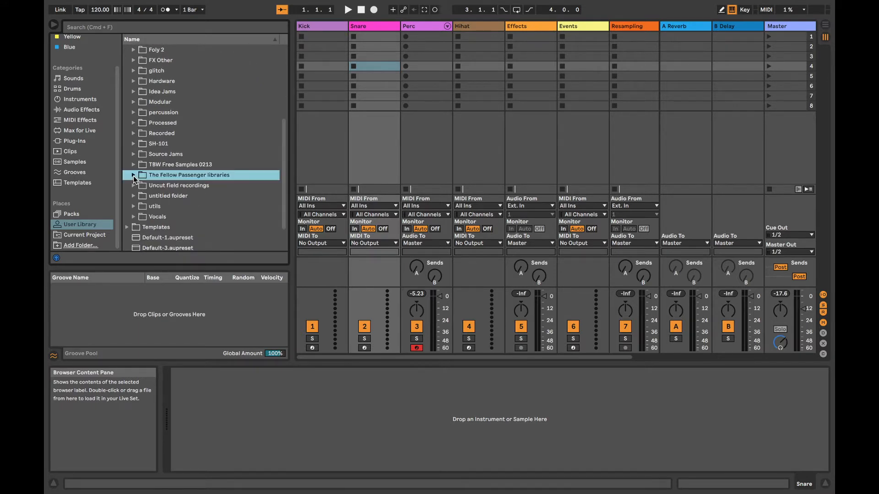
pyautogui.scroll(4, 138, 134)
pyautogui.scroll(3, 139, 137)
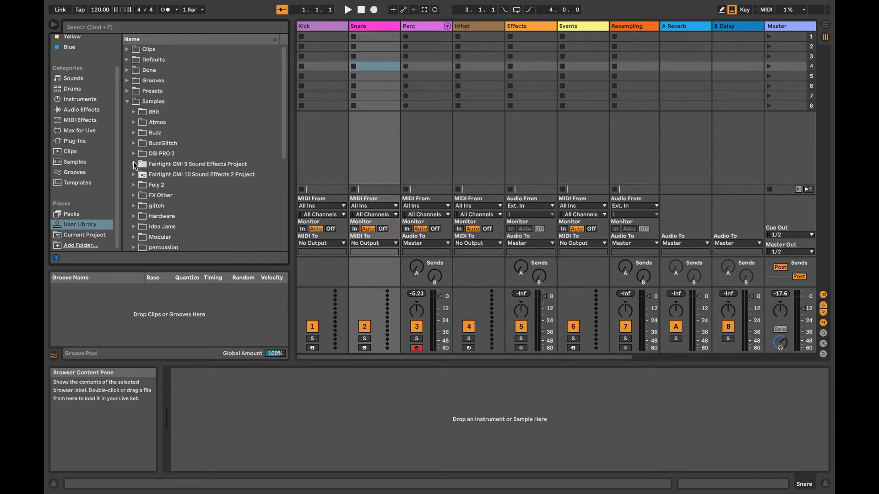
# - Load the TFP - Bank- Snares preset from the User Library's percussion presets onto the Snare track
pyautogui.click(369, 24)
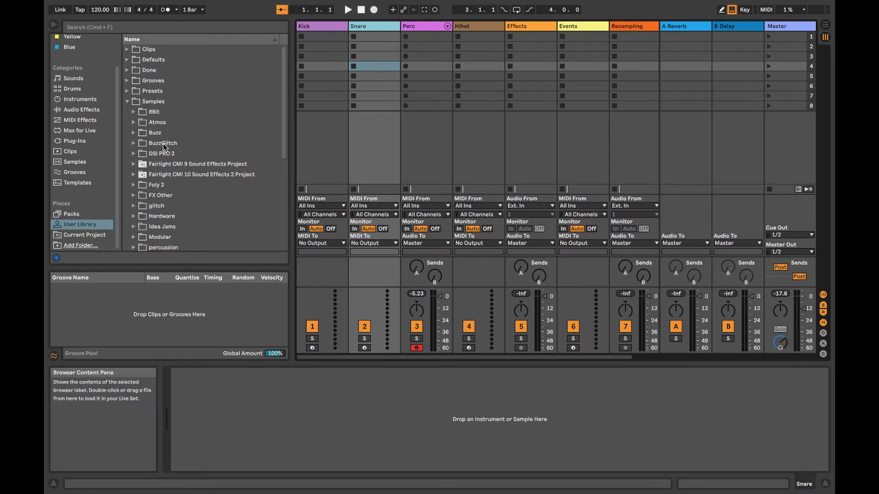
pyautogui.click(128, 102)
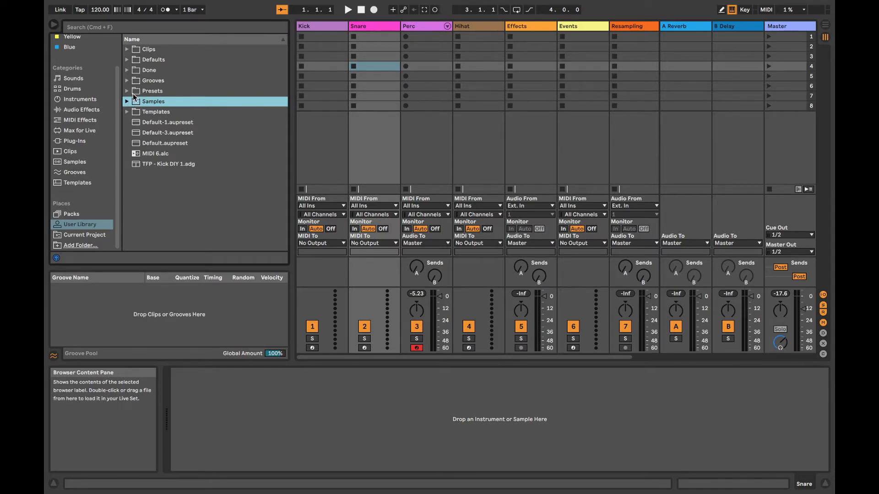
pyautogui.click(133, 91)
pyautogui.scroll(-10, 181, 197)
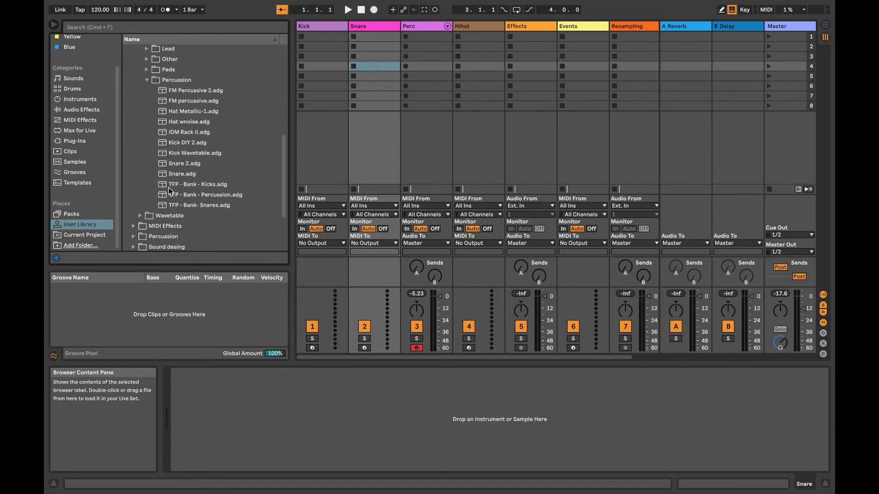
pyautogui.click(220, 206)
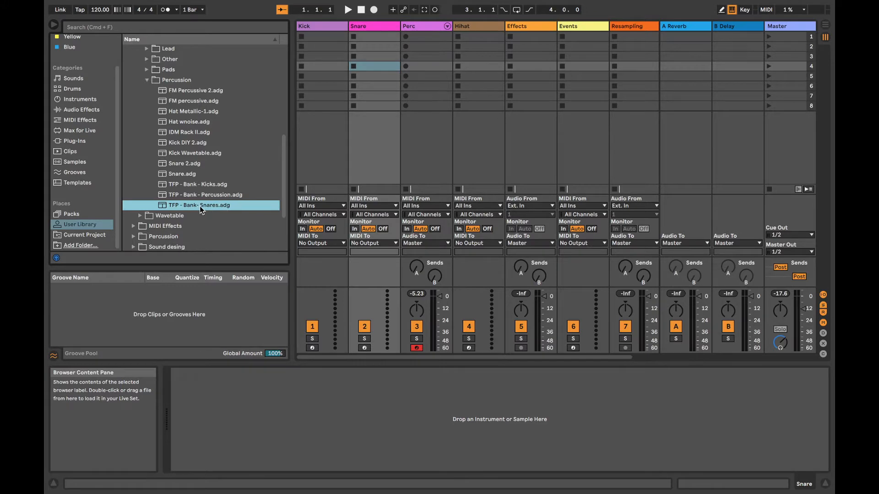
pyautogui.moveTo(199, 206); pyautogui.dragTo(268, 418)
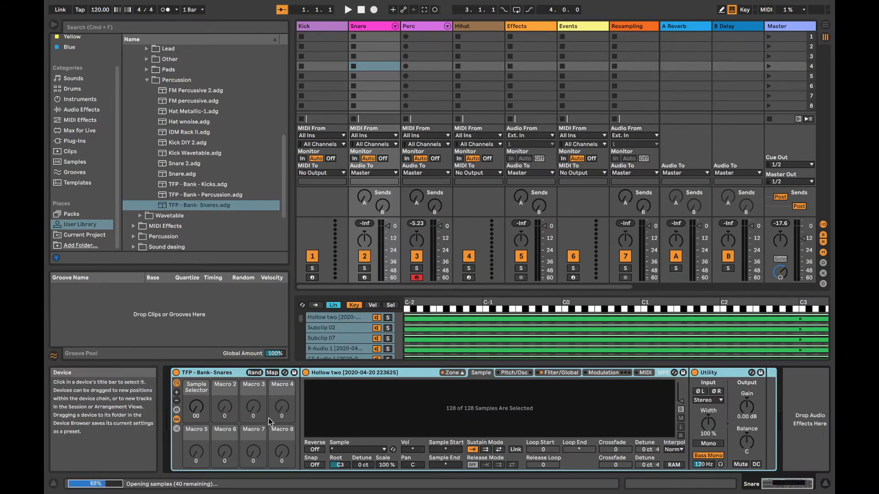
# - Show the snare bank's sample select zones and set its Sample Selector macro to 2
pyautogui.click(390, 305)
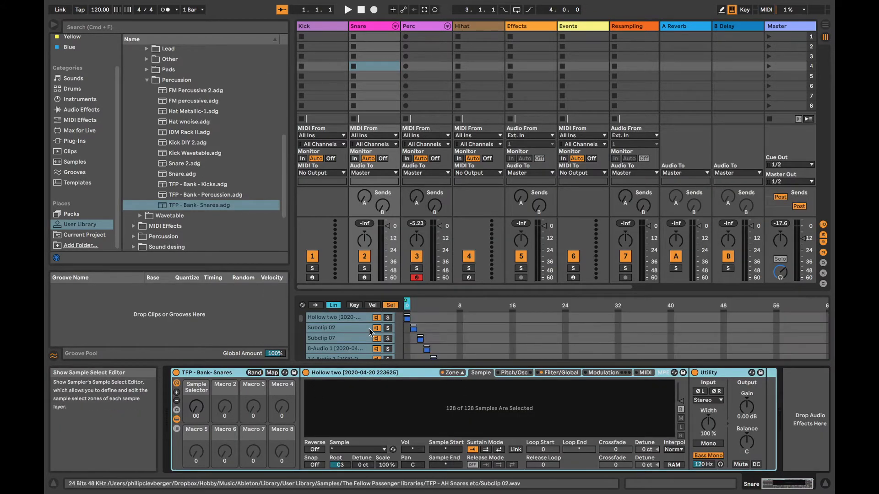
pyautogui.click(197, 410)
pyautogui.moveTo(197, 408); pyautogui.dragTo(196, 404)
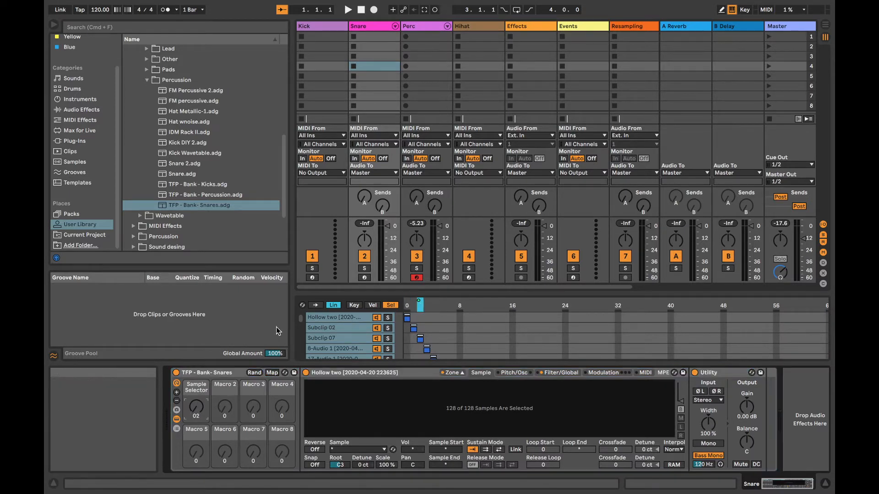
# - Arm the Snare track, disarm Perc, and audition snares while turning the Sample Selector macro up to 45
pyautogui.click(365, 277)
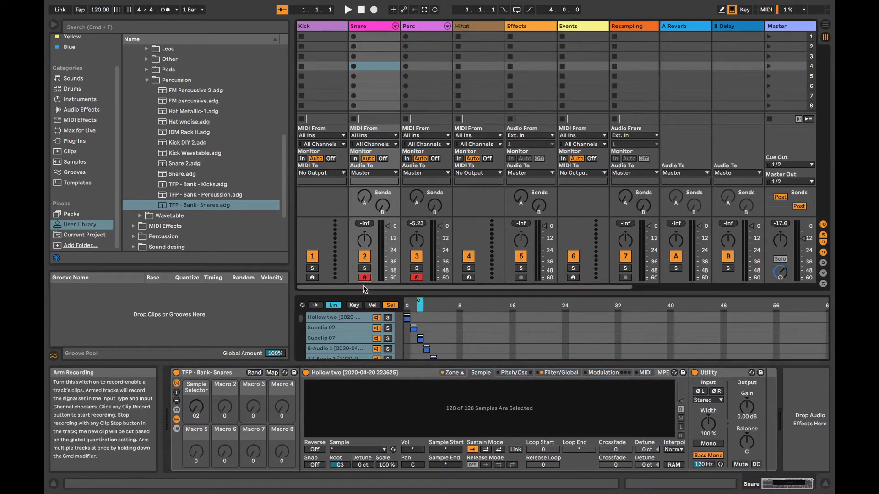
pyautogui.click(416, 278)
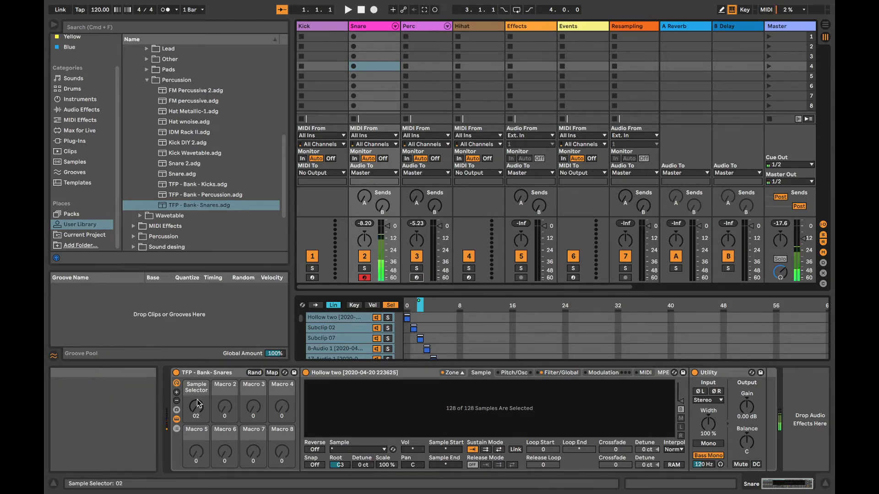
pyautogui.moveTo(197, 402); pyautogui.dragTo(197, 329)
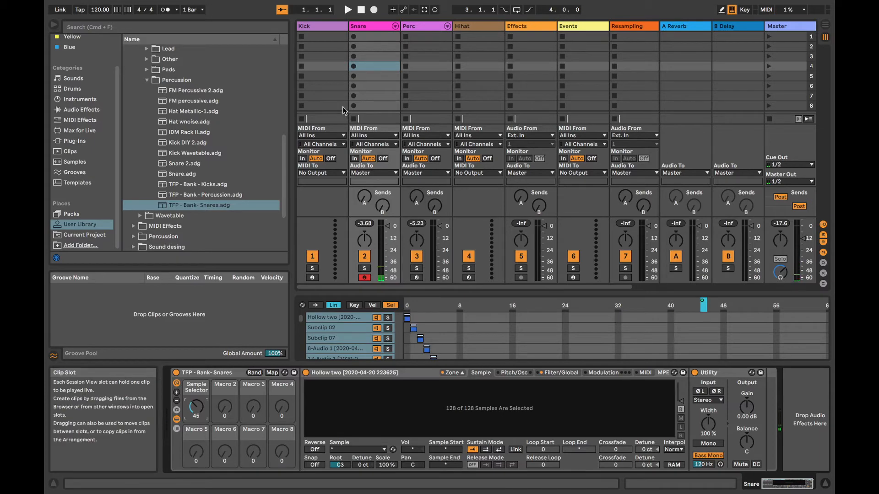
# - Load the TFP - Bank - Kicks preset onto the Kick track and audition it with its sample select zones showing
pyautogui.click(323, 26)
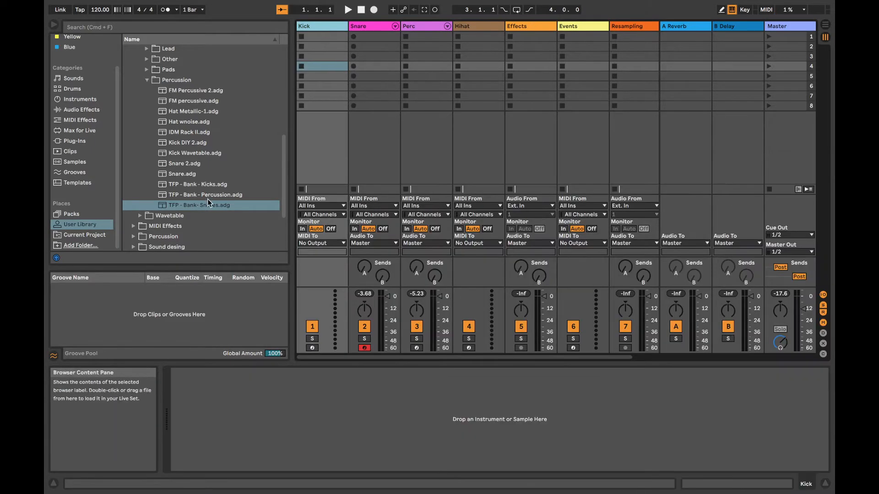
pyautogui.click(211, 184)
pyautogui.moveTo(182, 185); pyautogui.dragTo(309, 433)
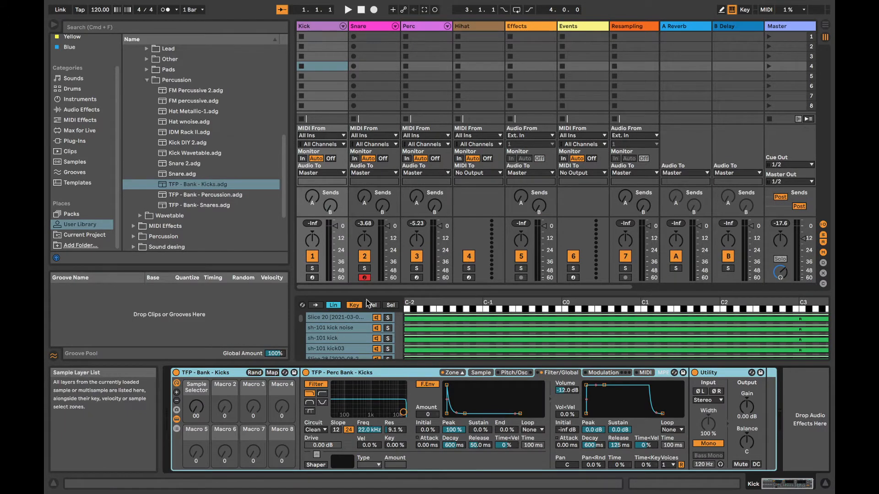
pyautogui.click(389, 305)
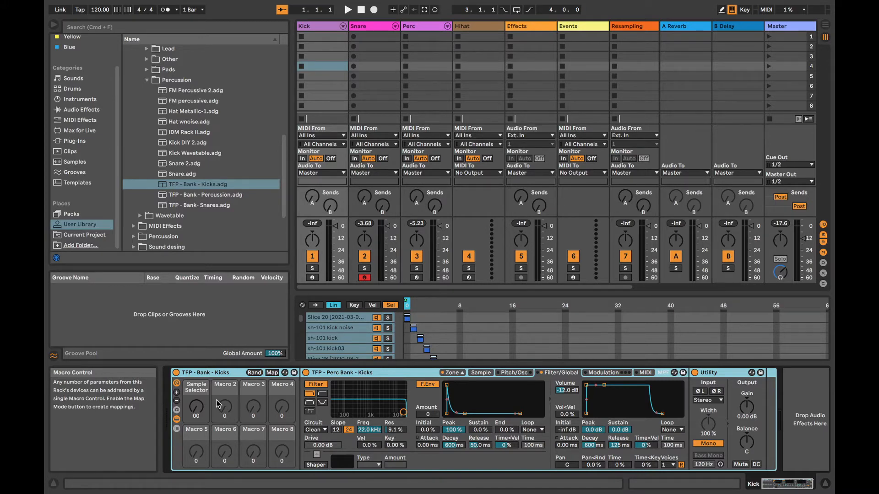
pyautogui.moveTo(196, 407)
pyautogui.mouseDown()
pyautogui.moveTo(197, 381)
pyautogui.moveTo(196, 410)
pyautogui.mouseUp()
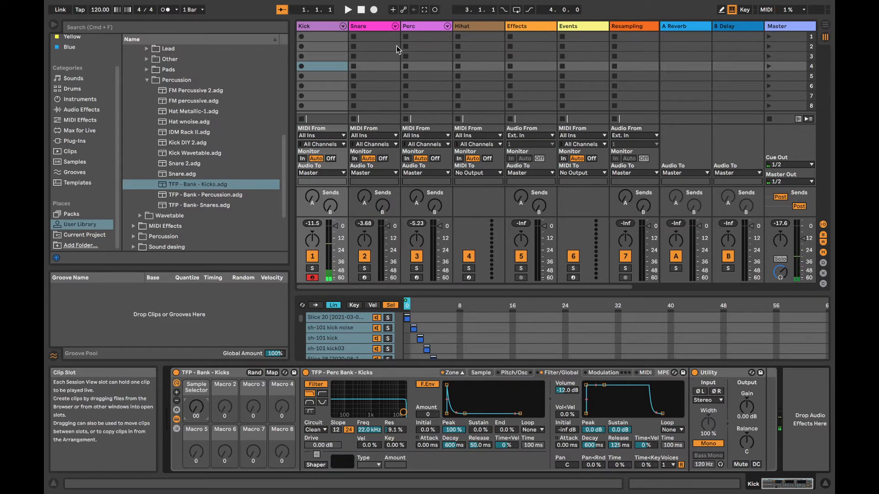
# - Return to the Perc track and select all sample layers in its Sampler
pyautogui.click(416, 27)
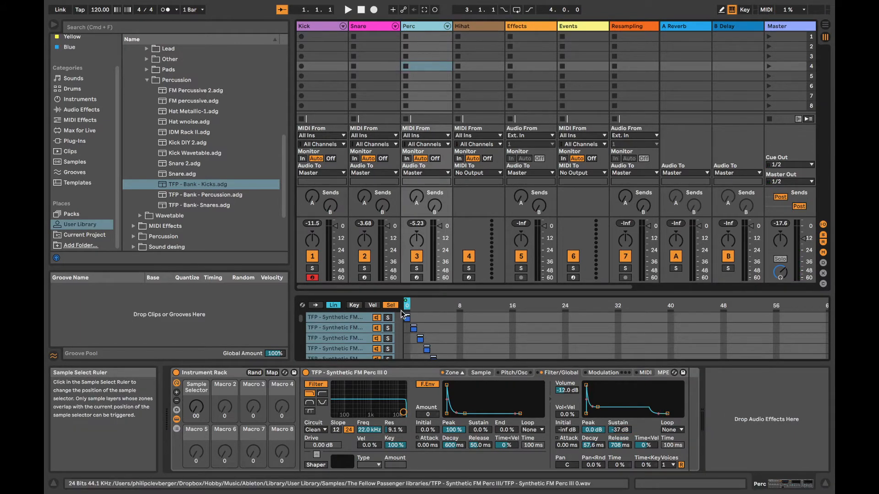
pyautogui.click(362, 328)
pyautogui.click(339, 316)
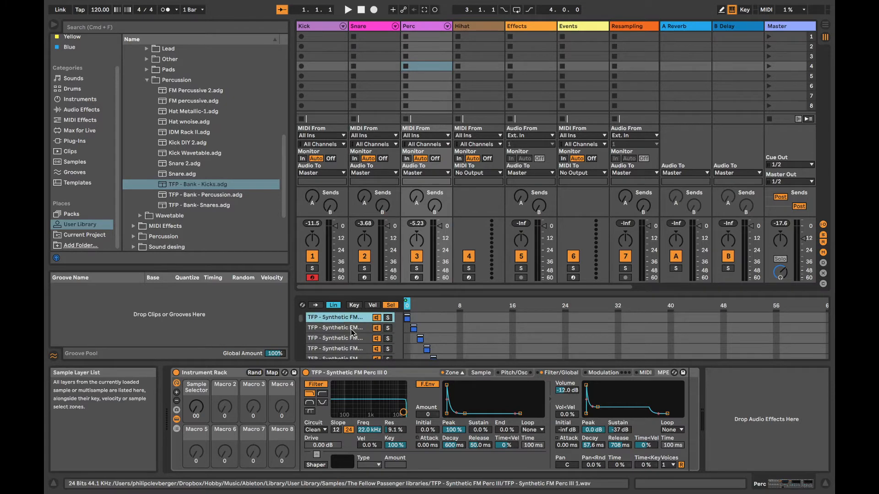
pyautogui.press('super+a')
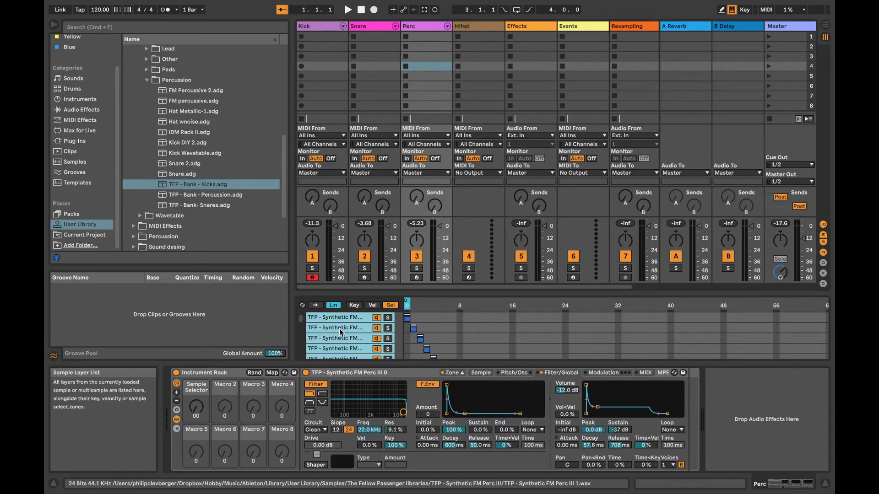
# - Show the range, normalizing and sorting options for the selected Perc sample layers
pyautogui.rightClick(336, 328)
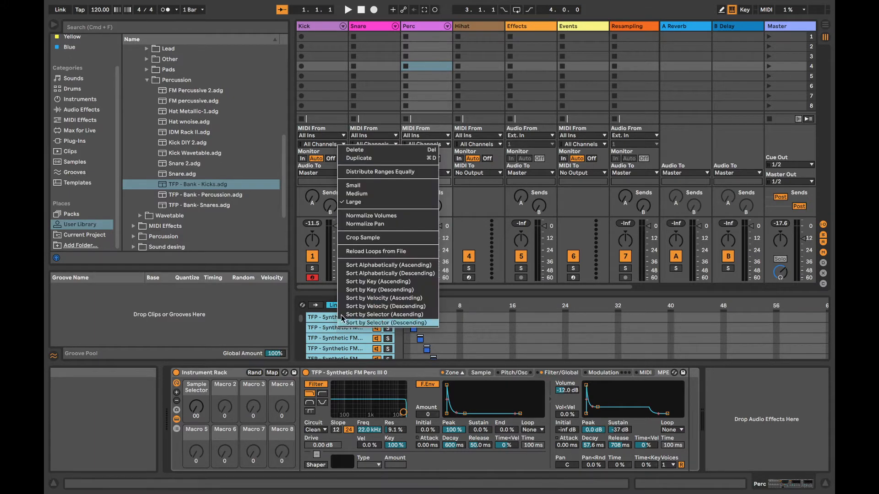
pyautogui.click(390, 217)
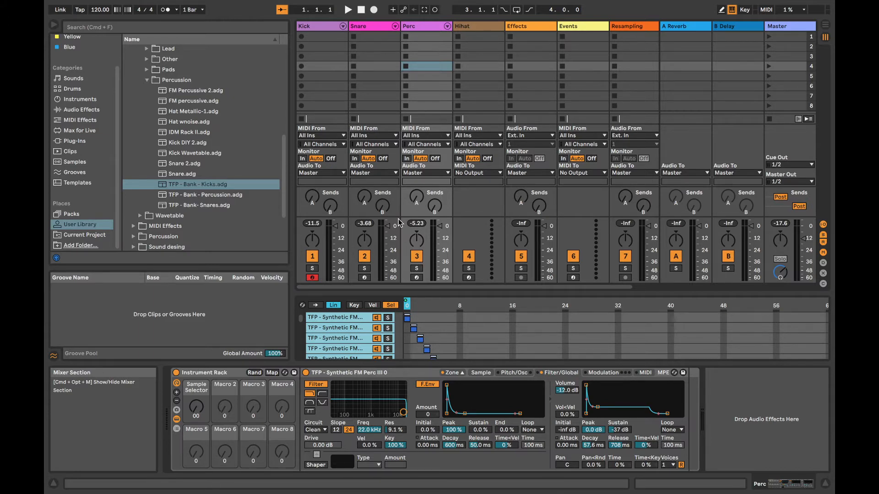
# - Load an empty Sampler onto the Hihat track
pyautogui.click(479, 25)
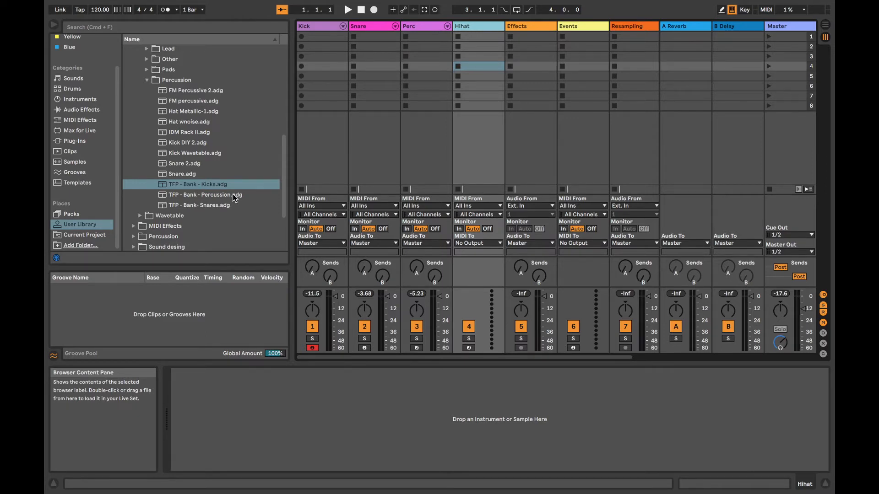
pyautogui.click(85, 100)
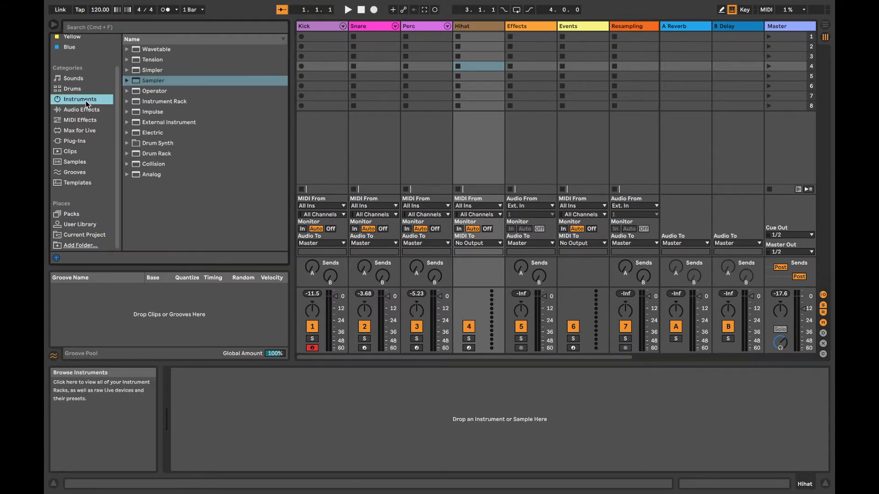
pyautogui.moveTo(147, 86); pyautogui.dragTo(358, 408)
# - Browse the User Library samples to The Fellow Passenger libraries and expand the TFP - Processed Hats folder
pyautogui.click(79, 225)
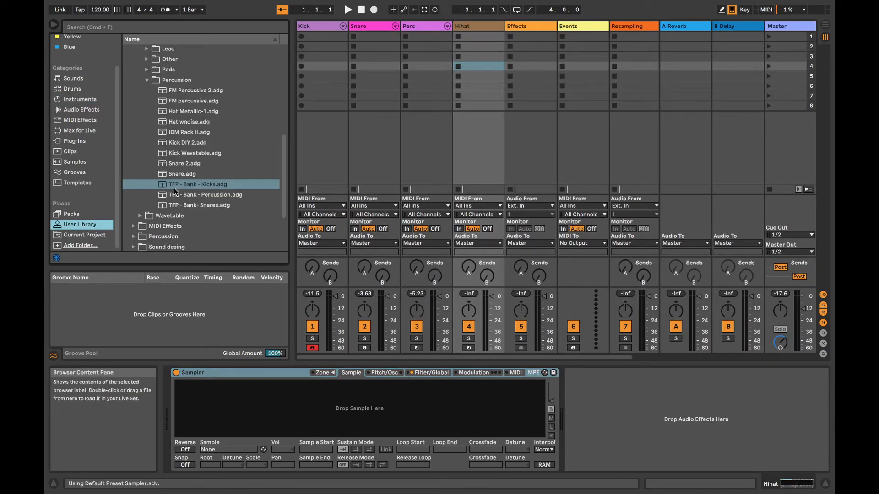
pyautogui.scroll(-3, 175, 182)
pyautogui.click(127, 183)
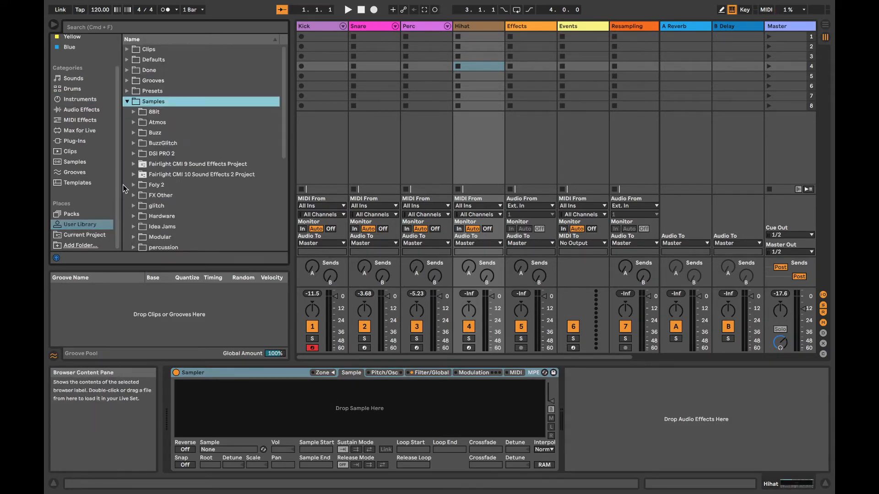
pyautogui.scroll(-5, 152, 209)
pyautogui.click(132, 141)
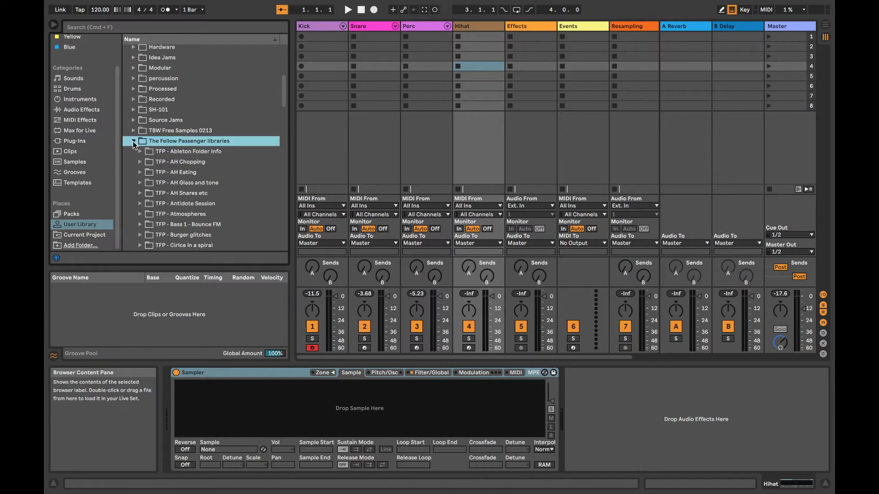
pyautogui.scroll(-10, 183, 207)
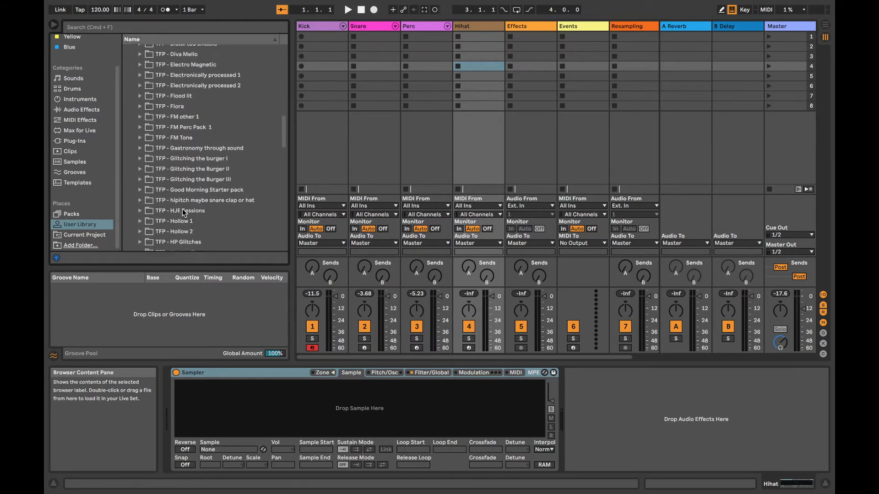
pyautogui.scroll(-5, 183, 209)
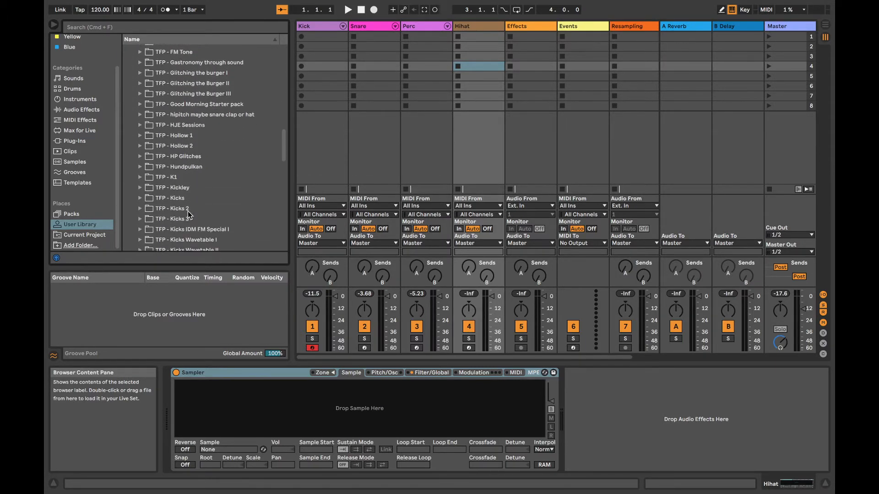
pyautogui.scroll(-5, 187, 211)
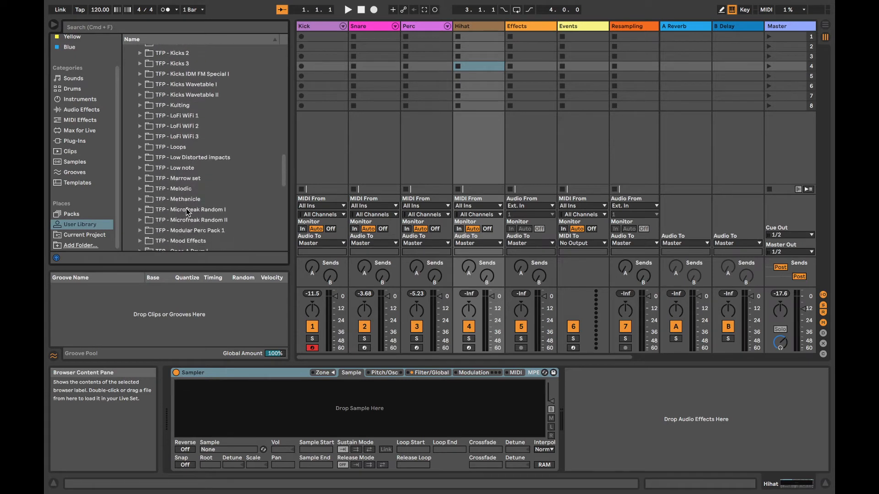
pyautogui.scroll(-5, 186, 209)
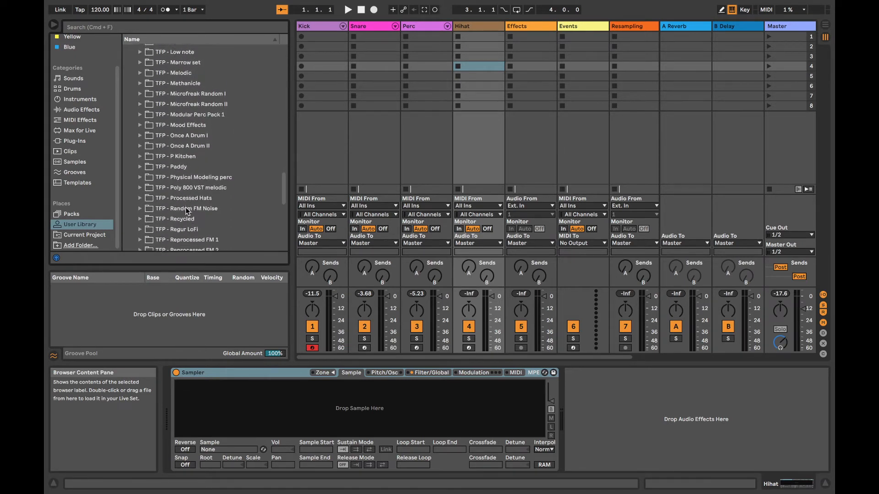
pyautogui.scroll(-2, 221, 216)
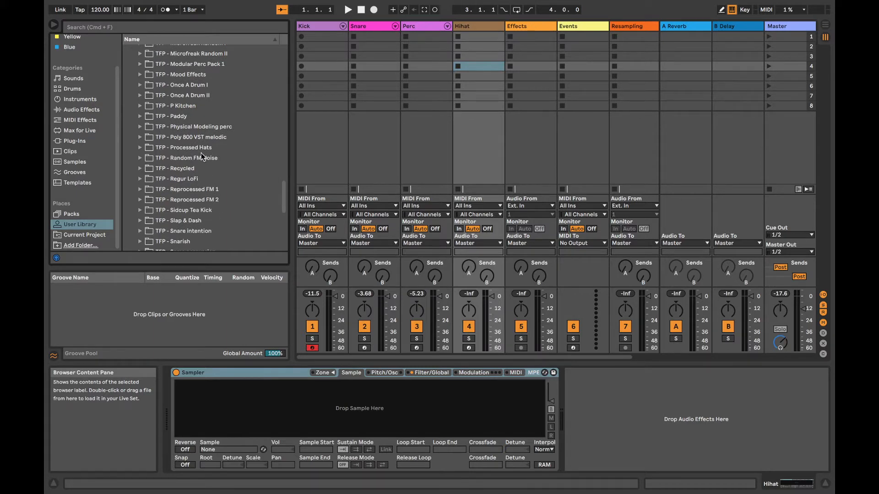
pyautogui.click(140, 147)
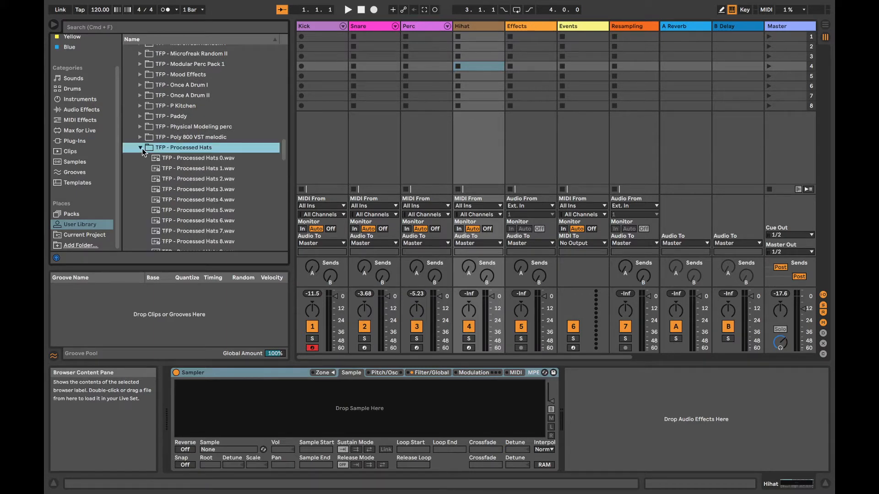
# - Load all samples from TFP - Processed Hats 0.wav to 55.wav into the Hihat track's Sampler
pyautogui.click(206, 160)
pyautogui.scroll(-10, 207, 181)
pyautogui.scroll(-10, 207, 181)
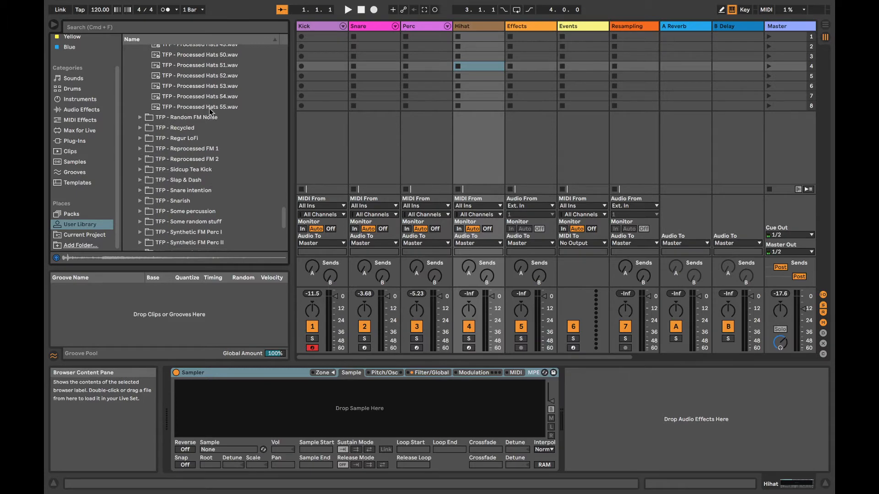
pyautogui.keyDown('shift'); pyautogui.click(208, 107); pyautogui.keyUp('shift')
pyautogui.moveTo(208, 96); pyautogui.dragTo(351, 410)
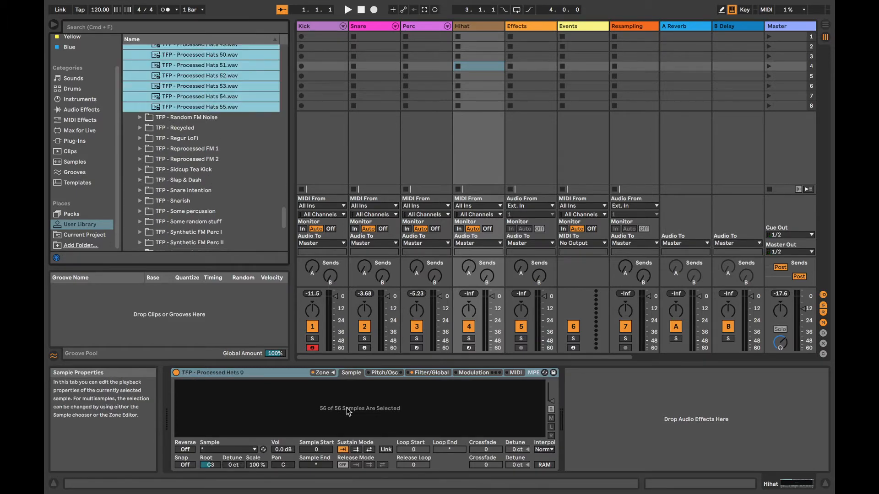
# - Show the hi-hat Sampler's sample select zones and apply Distribute Ranges Equally to all its layers
pyautogui.click(328, 373)
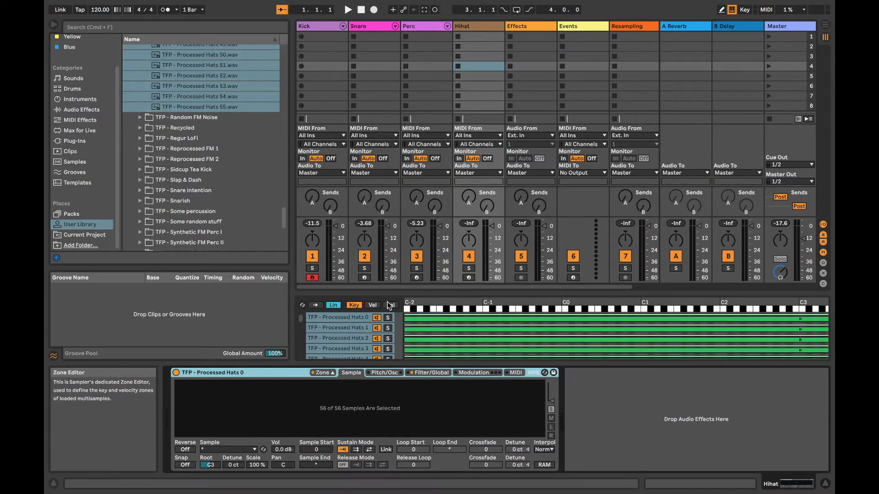
pyautogui.click(373, 305)
pyautogui.rightClick(336, 329)
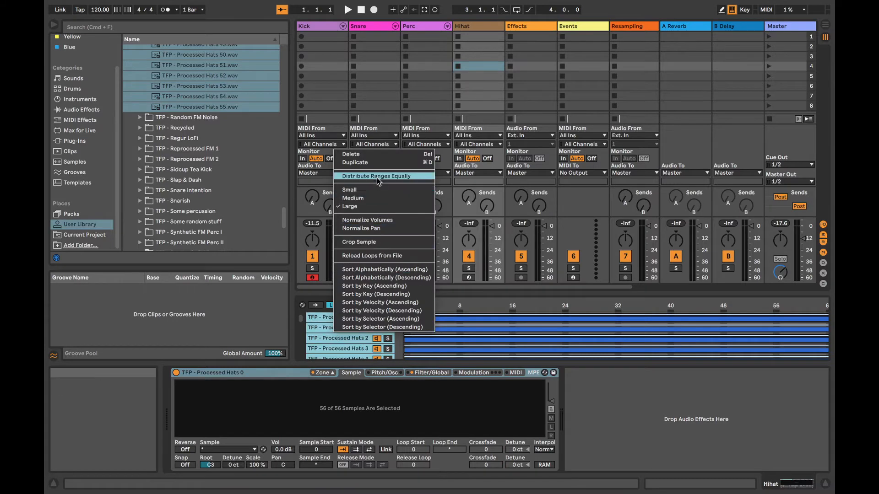
pyautogui.click(323, 343)
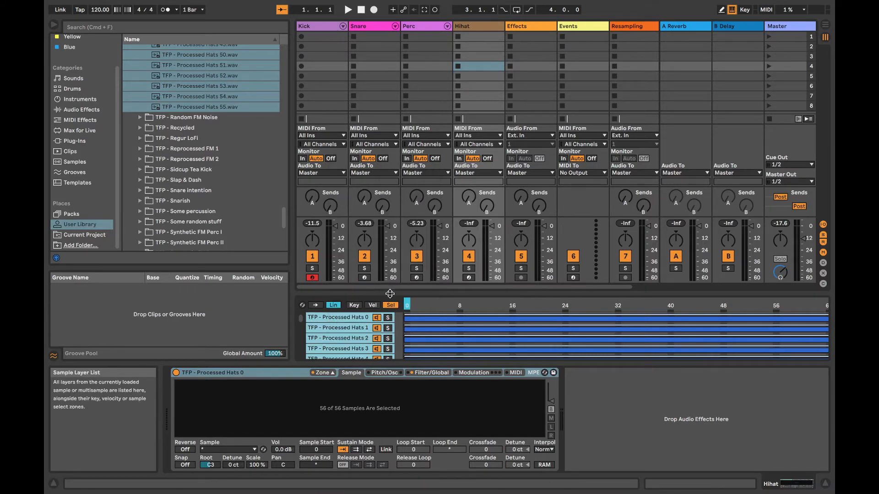
pyautogui.rightClick(344, 332)
pyautogui.click(399, 175)
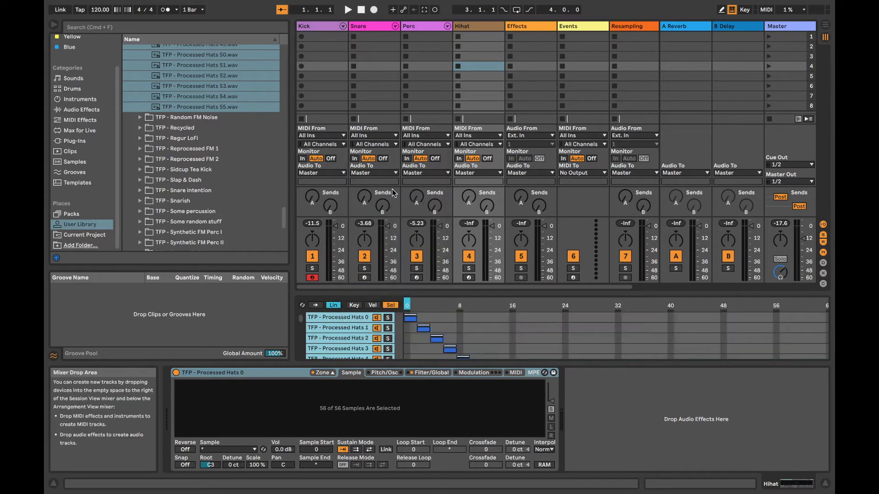
# - Group the hi-hat Sampler into an Instrument Rack, show its macros, and map the sample selector to Macro 1
pyautogui.click(281, 371)
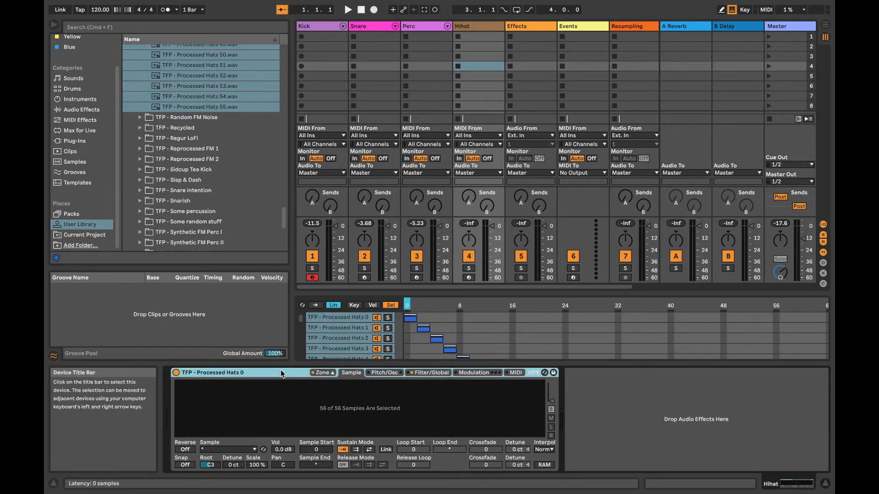
pyautogui.press('super+g')
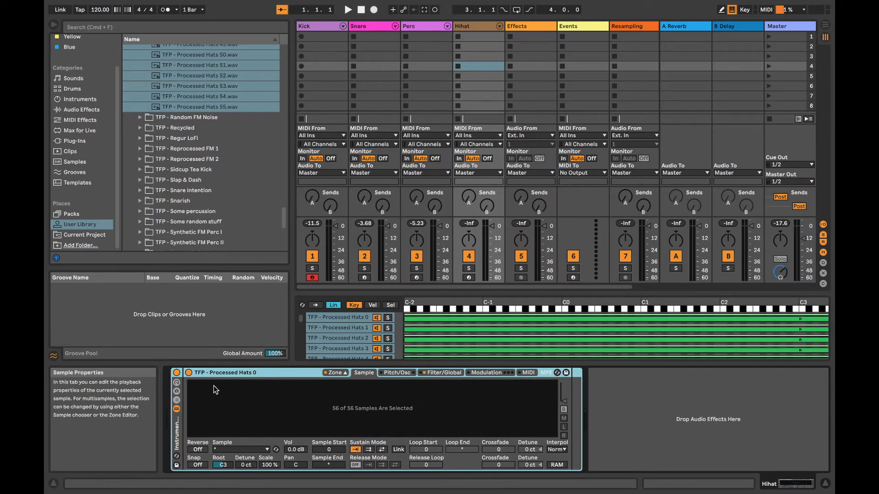
pyautogui.click(176, 384)
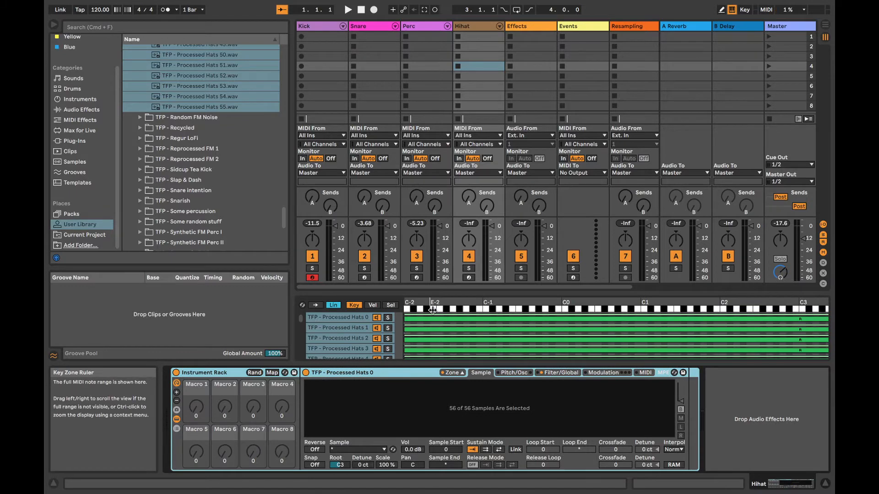
pyautogui.click(388, 305)
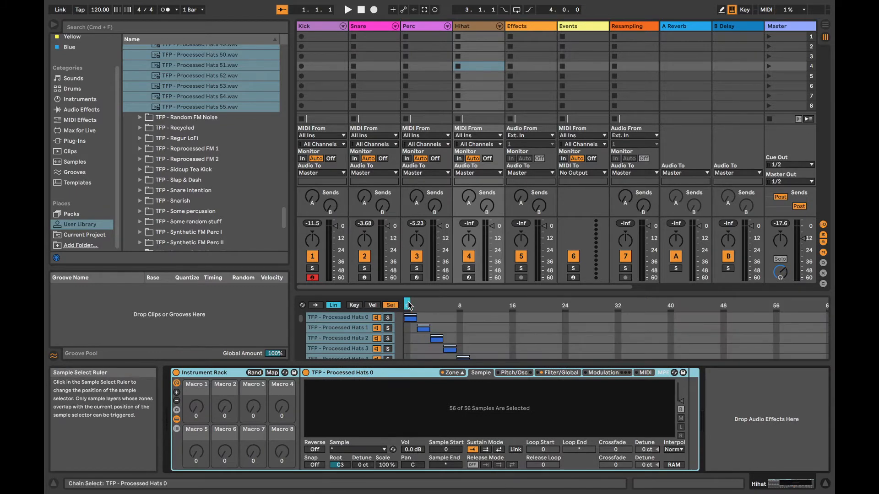
pyautogui.rightClick(407, 301)
pyautogui.click(439, 173)
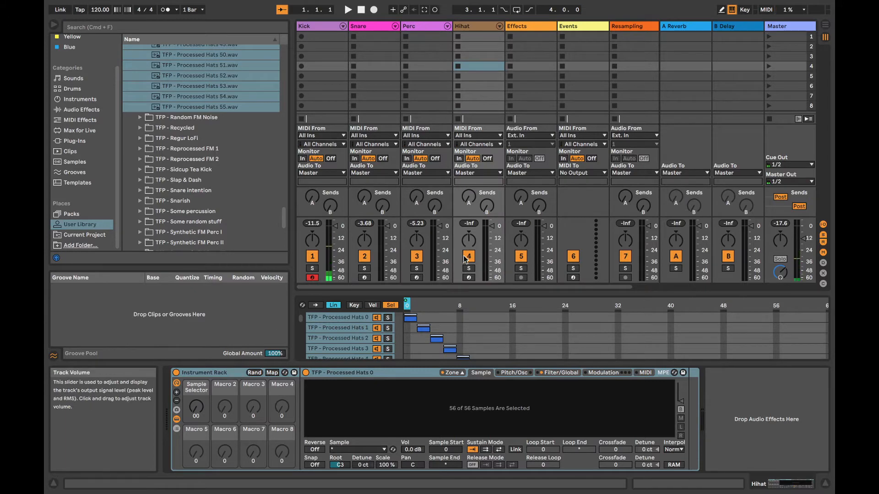
# - Arm the Hihat track, disarm Kick, and audition the first hi-hat sample
pyautogui.click(469, 278)
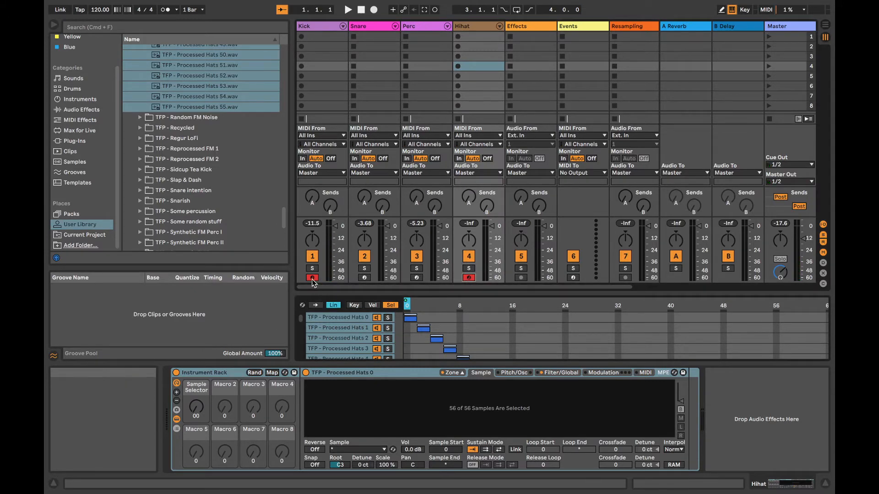
pyautogui.moveTo(195, 407)
pyautogui.mouseDown()
pyautogui.moveTo(196, 386)
pyautogui.moveTo(202, 412)
pyautogui.mouseUp()
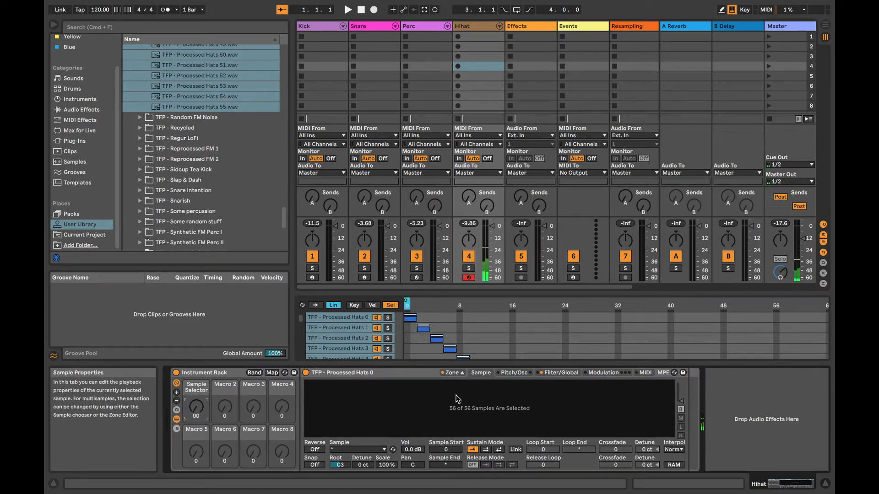
# - Switch the hi-hat Sampler's filter to high-pass with a cutoff of about 2.32 kHz and 14% resonance
pyautogui.click(556, 373)
pyautogui.click(323, 394)
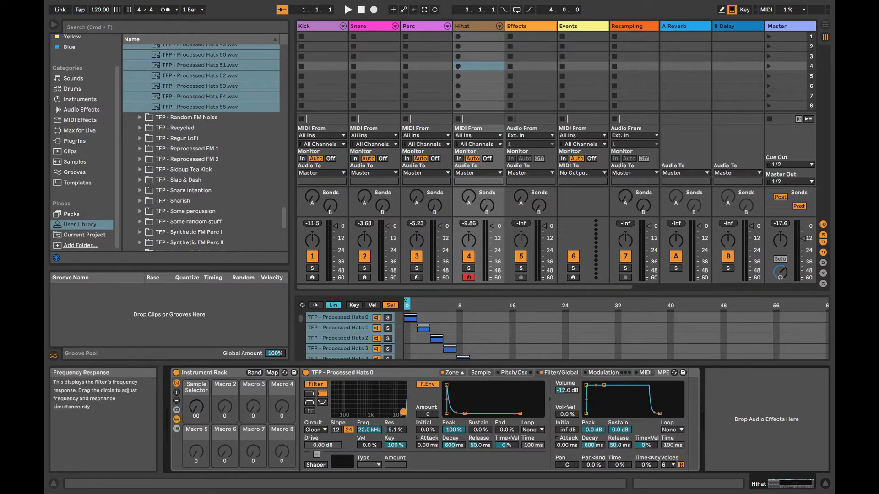
pyautogui.moveTo(403, 412); pyautogui.dragTo(379, 411)
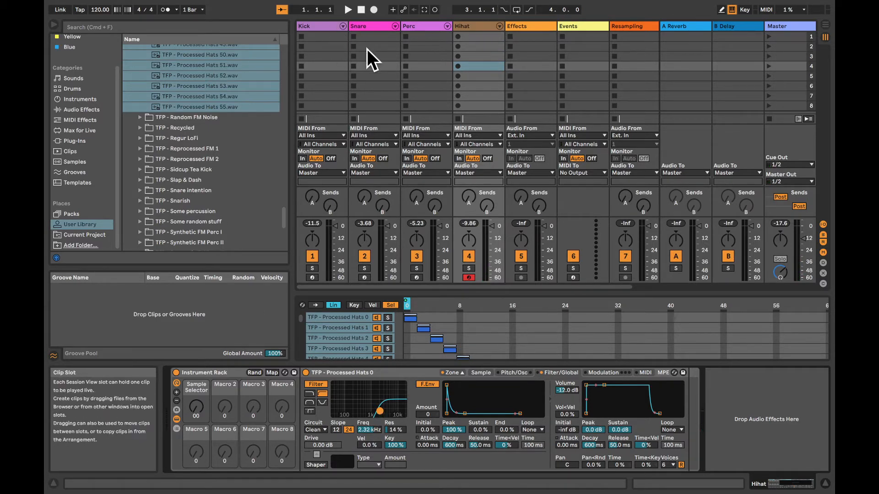
# - Compare with the Kick track, then refine the hi-hat filter to 2.08 kHz and 11% resonance and set Sample Selector to 5
pyautogui.click(312, 28)
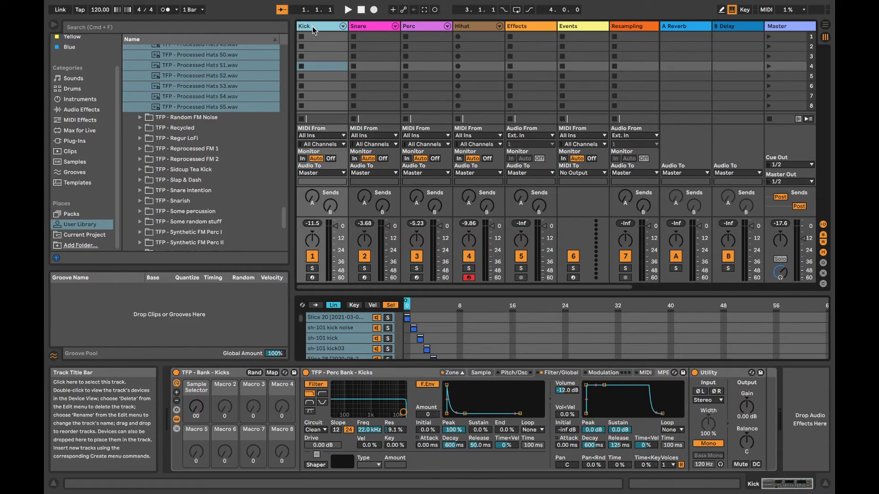
pyautogui.click(470, 26)
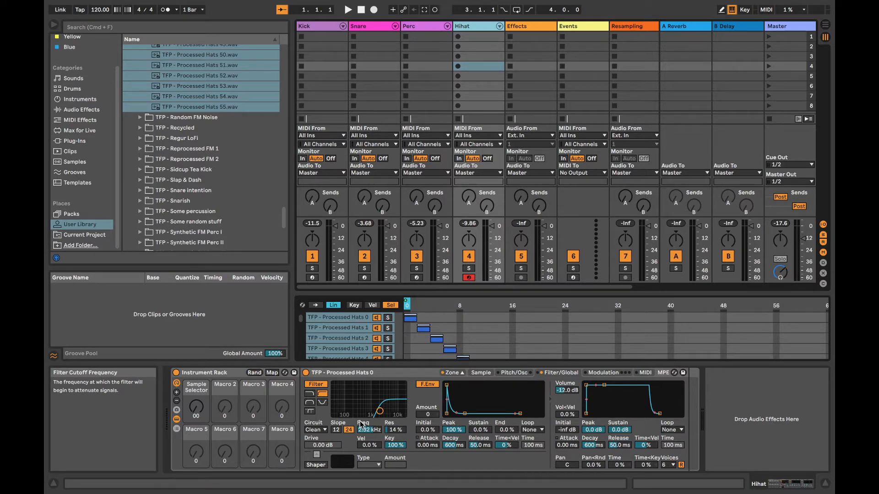
pyautogui.moveTo(379, 411); pyautogui.dragTo(378, 412)
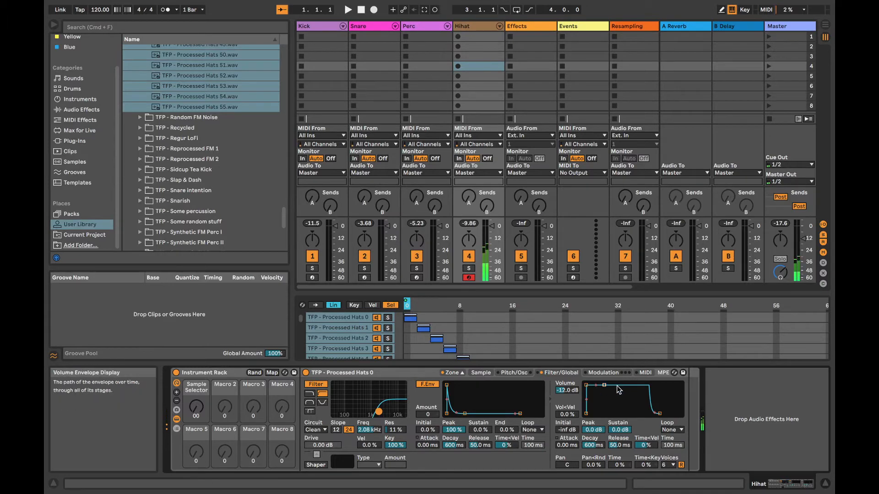
pyautogui.moveTo(196, 406)
pyautogui.mouseDown()
pyautogui.moveTo(196, 388)
pyautogui.moveTo(198, 419)
pyautogui.mouseUp()
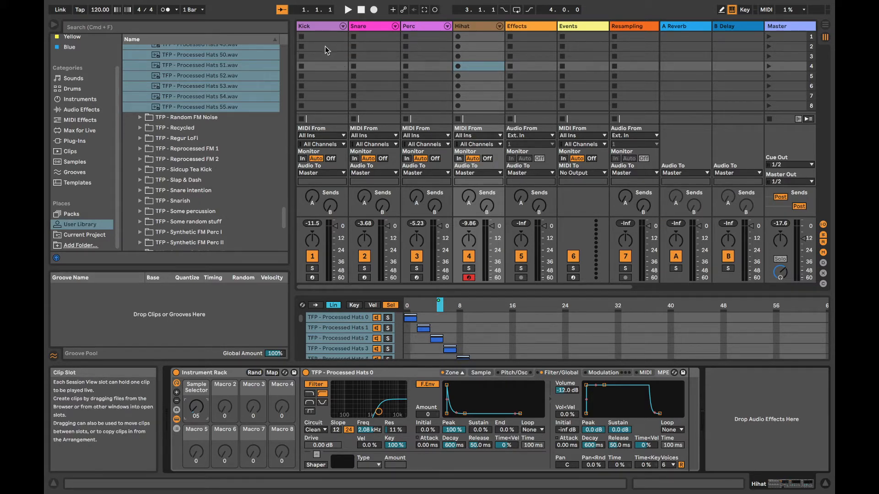
# - Create an empty one-bar MIDI clip in the first slot of the Kick track
pyautogui.moveTo(230, 7)
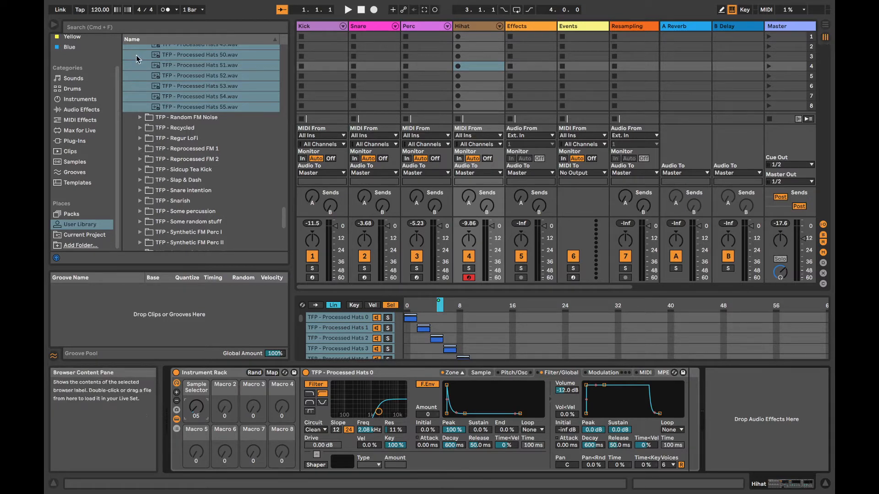
pyautogui.click(319, 37)
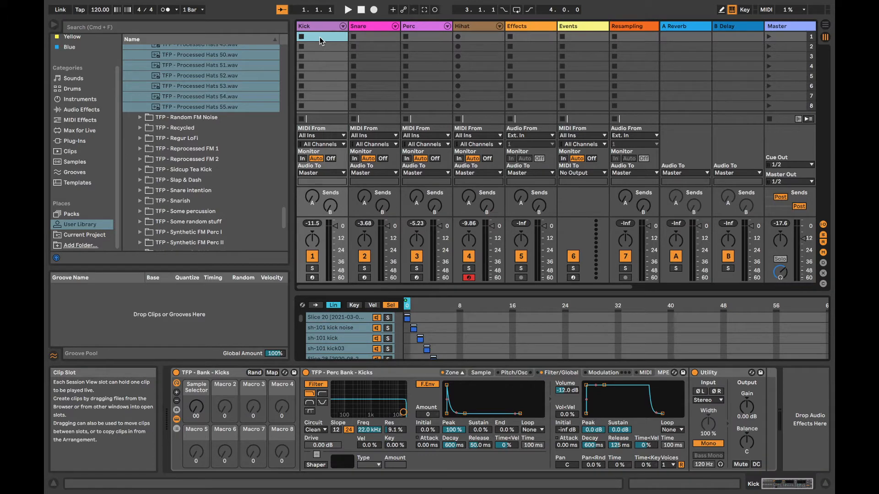
pyautogui.doubleClick(320, 37)
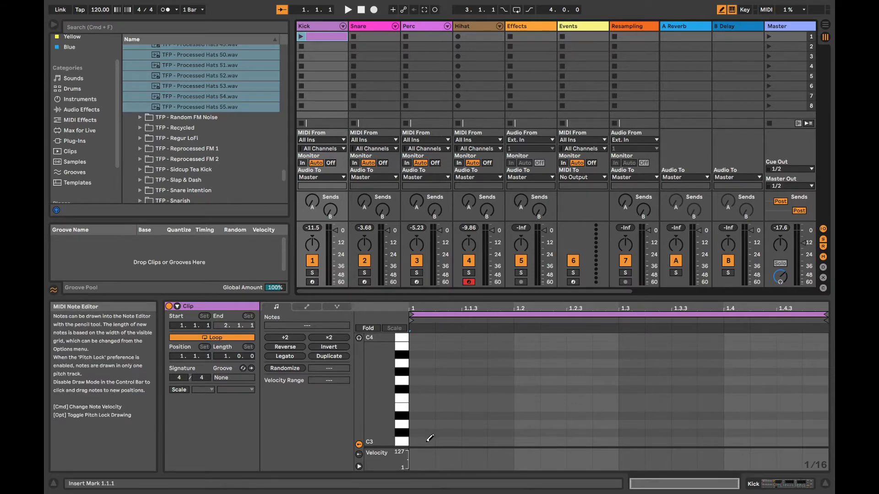
# - Add C3 sixteenth notes at 1.1.1 and 1.2.3 in the Kick clip and audition it
pyautogui.click(428, 441)
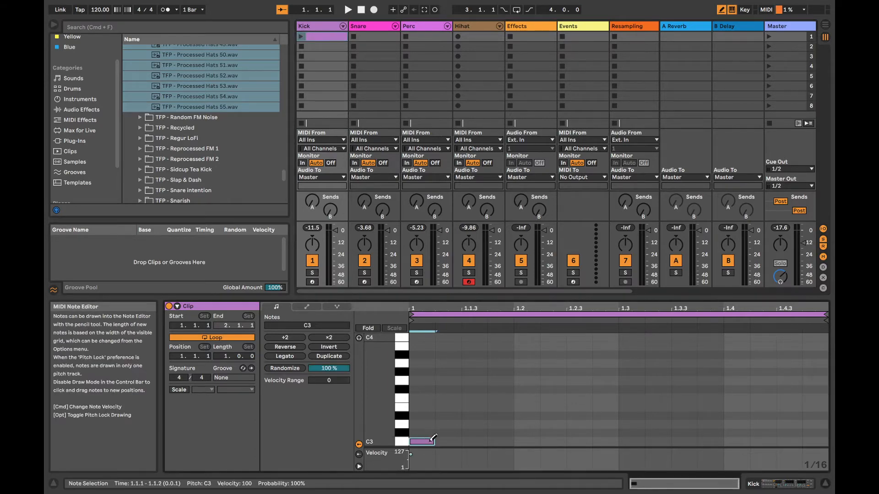
pyautogui.click(581, 441)
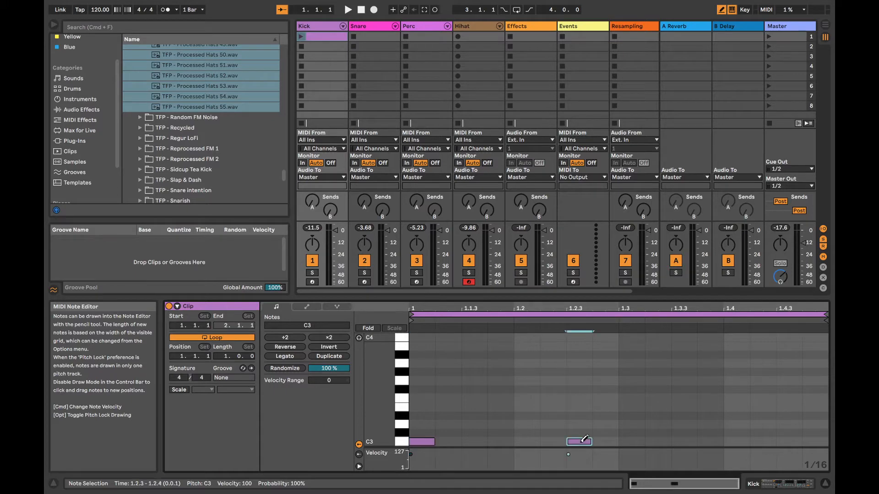
pyautogui.click(301, 36)
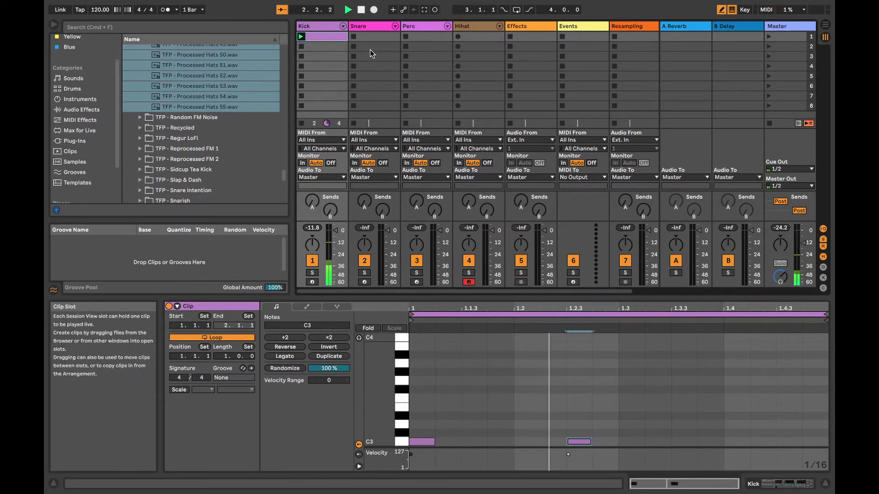
pyautogui.press('space')
# - Create a one-bar clip in the Snare track's first slot with C3 notes on beats 1.2 and 1.4, and launch it
pyautogui.click(374, 35)
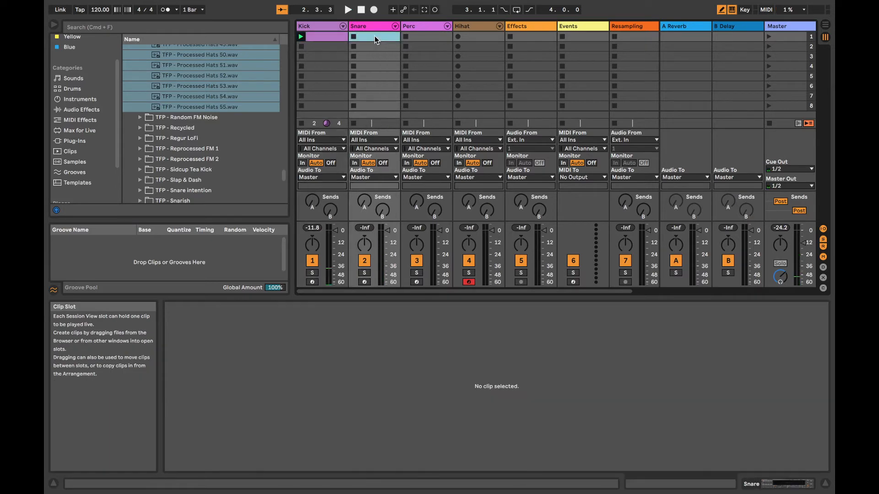
pyautogui.doubleClick(374, 36)
pyautogui.click(526, 442)
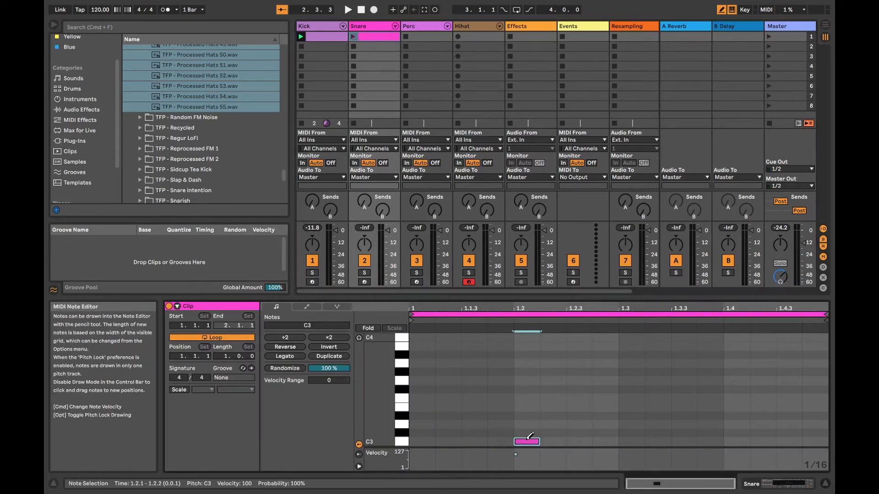
pyautogui.click(736, 441)
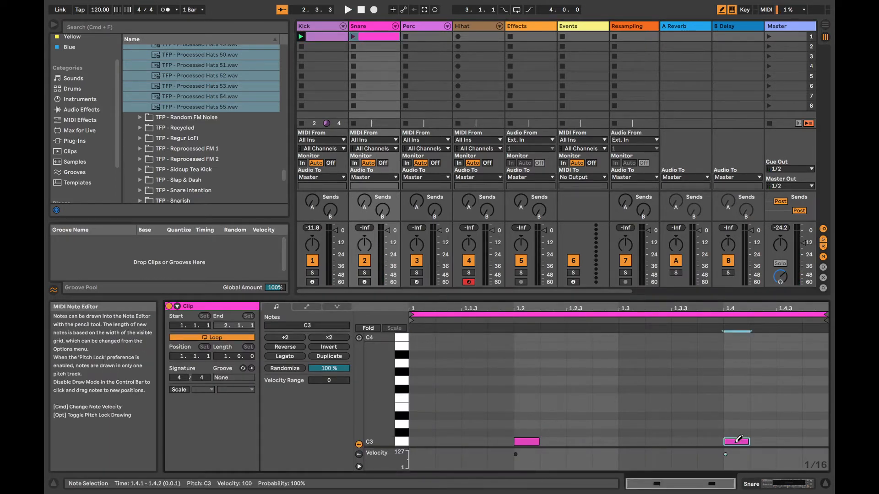
pyautogui.click(352, 36)
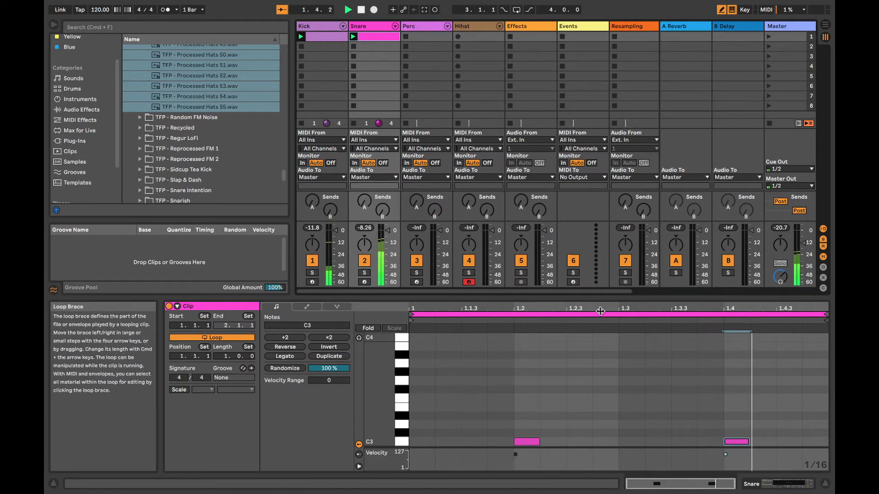
# - Create a Perc clip with C3 sixteenths at 1.1.2–1.1.3, 1.2.1–1.2.2, 1.3.2–1.3.4 and 1.4.3, and audition it with the first scene
pyautogui.doubleClick(427, 36)
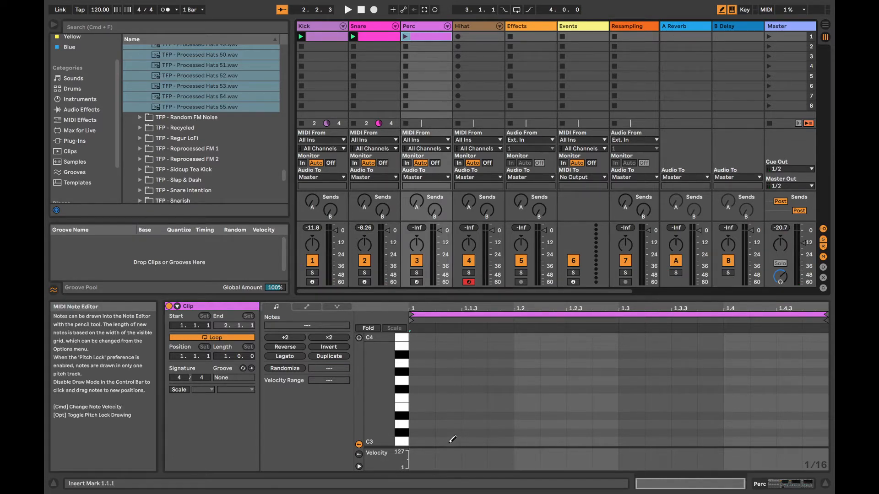
pyautogui.moveTo(453, 441); pyautogui.dragTo(562, 437)
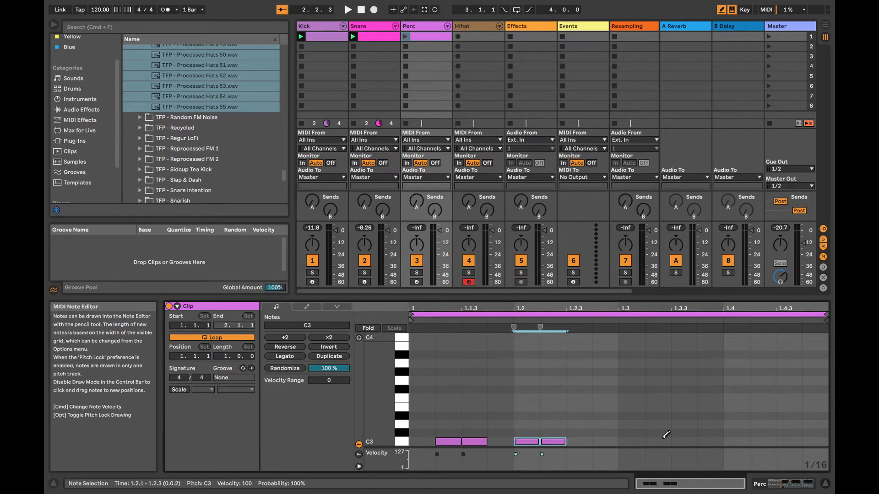
pyautogui.moveTo(650, 440); pyautogui.dragTo(705, 437)
pyautogui.click(704, 440)
pyautogui.click(789, 440)
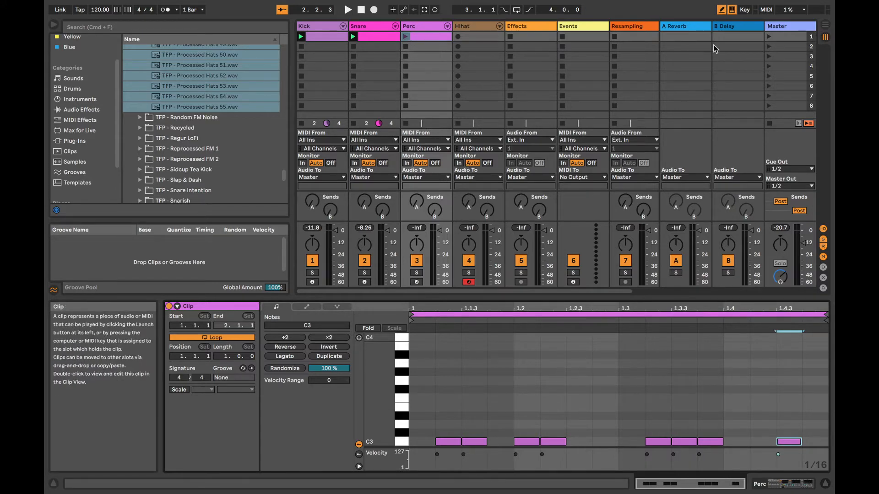
pyautogui.click(770, 37)
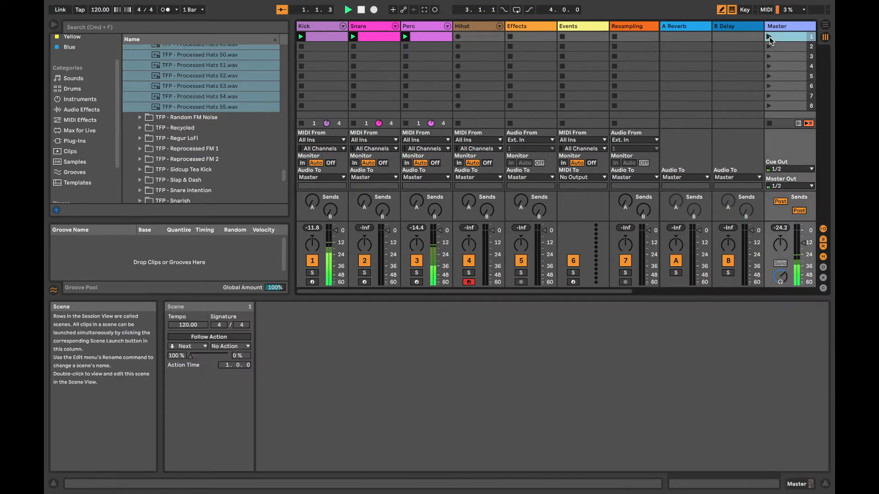
pyautogui.click(408, 37)
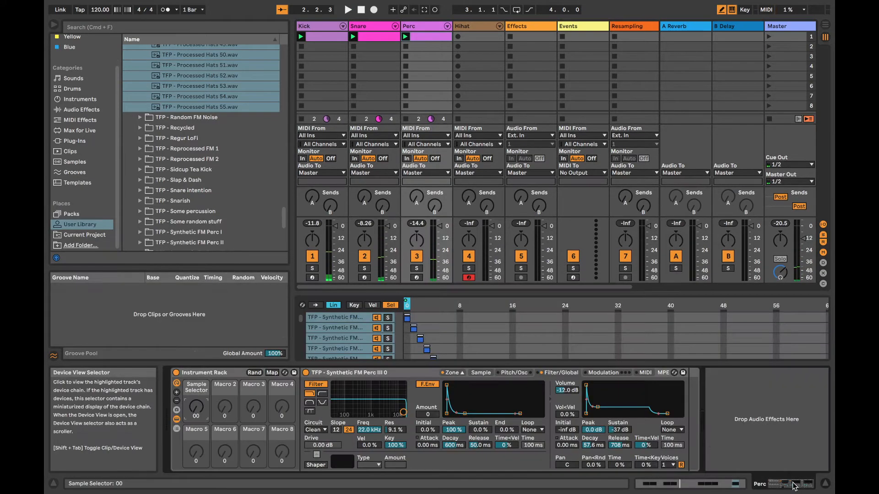
# - Review the Perc track's Instrument Rack and its Sample Selector macro, and return to the Perc clip's notes
pyautogui.click(795, 489)
pyautogui.click(424, 26)
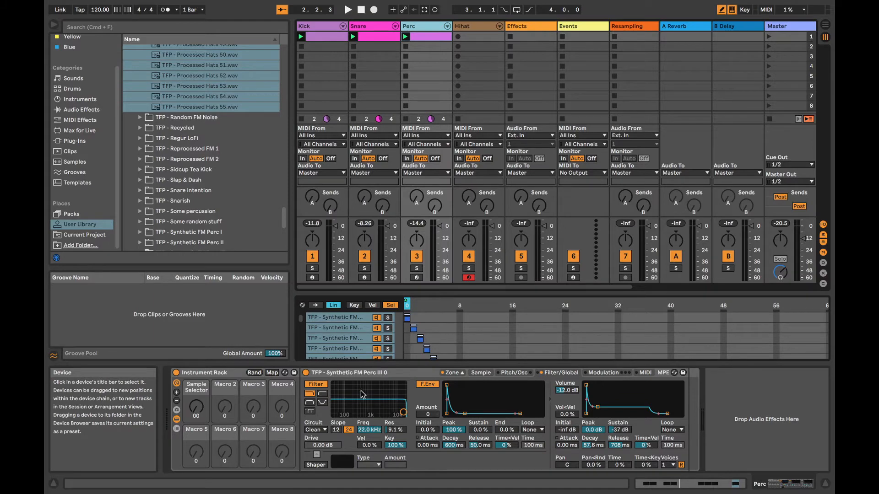
pyautogui.click(424, 37)
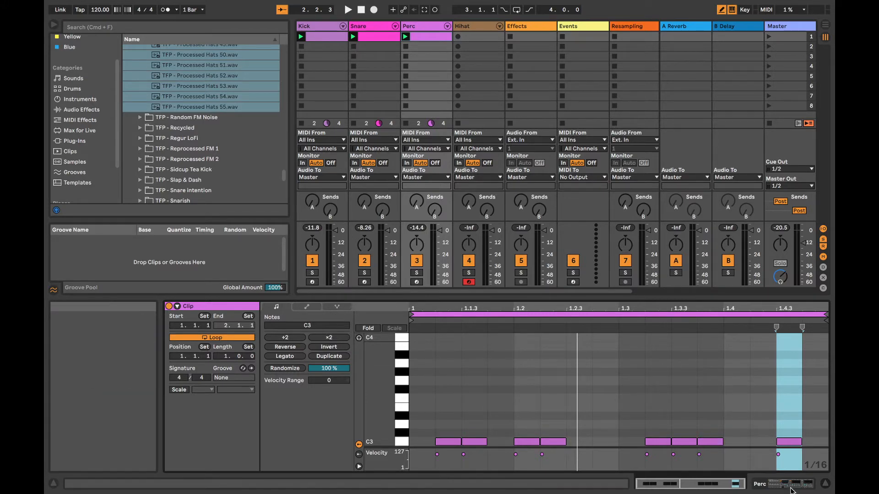
pyautogui.click(700, 442)
pyautogui.click(693, 447)
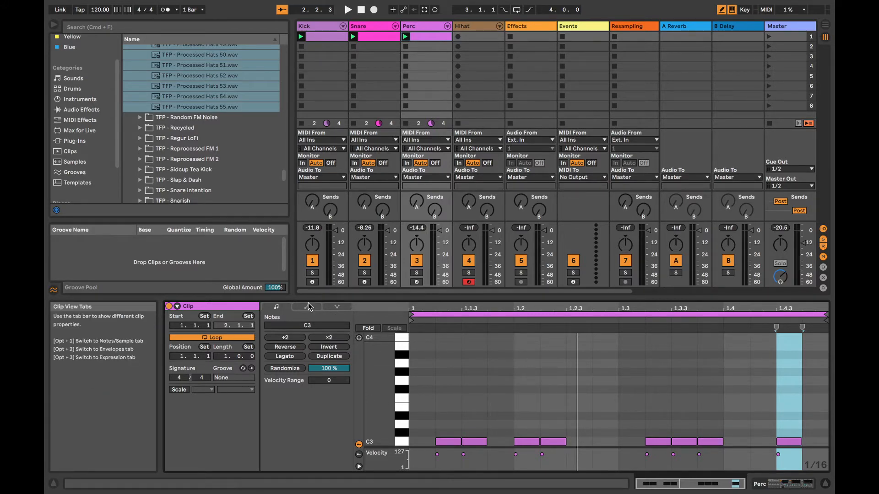
# - Draw a stepped sixteenth-note envelope for the Instrument Rack's Sample Selector across the Perc clip and audition it
pyautogui.click(308, 307)
pyautogui.click(336, 307)
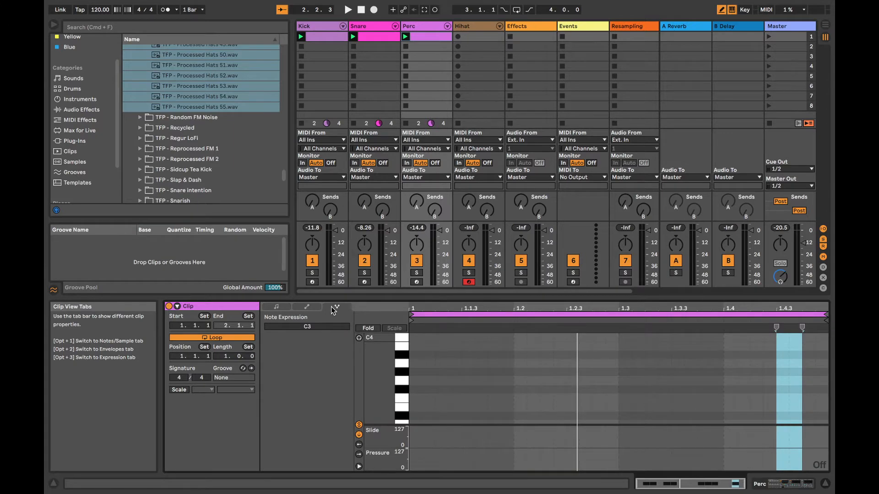
pyautogui.click(307, 307)
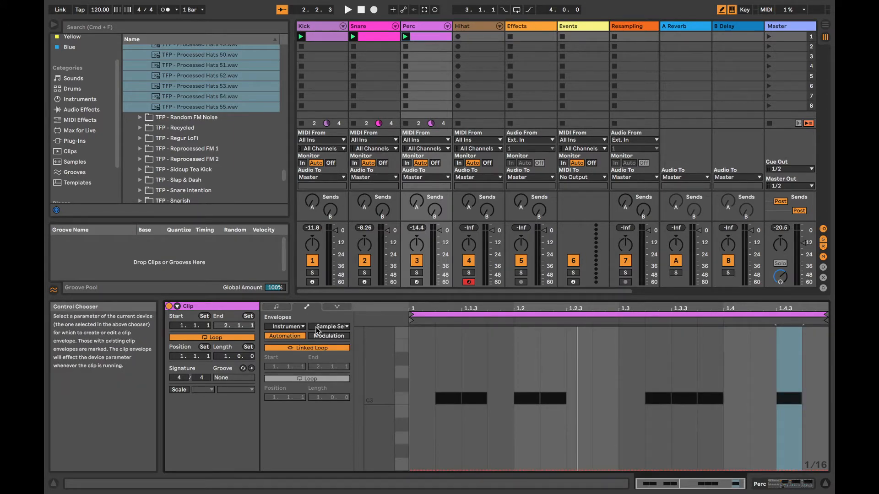
pyautogui.click(286, 327)
pyautogui.click(307, 345)
pyautogui.click(334, 327)
pyautogui.click(334, 328)
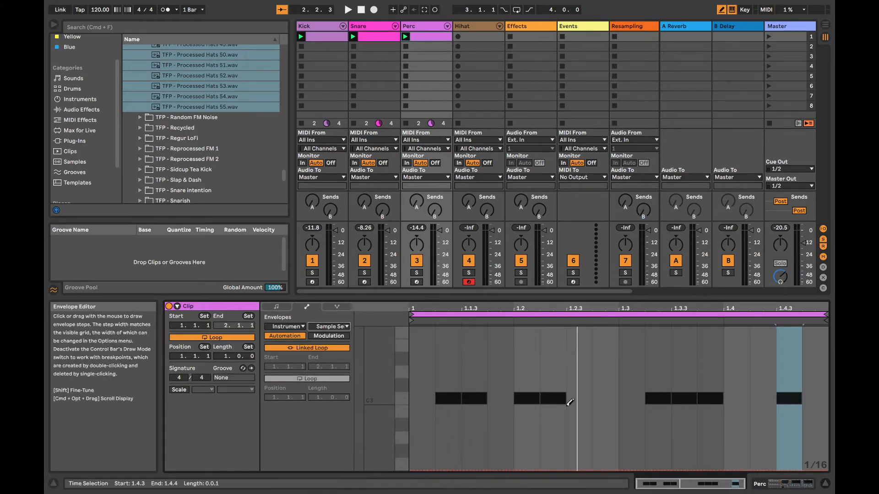
pyautogui.moveTo(459, 406)
pyautogui.mouseDown()
pyautogui.moveTo(555, 362)
pyautogui.moveTo(810, 407)
pyautogui.mouseUp()
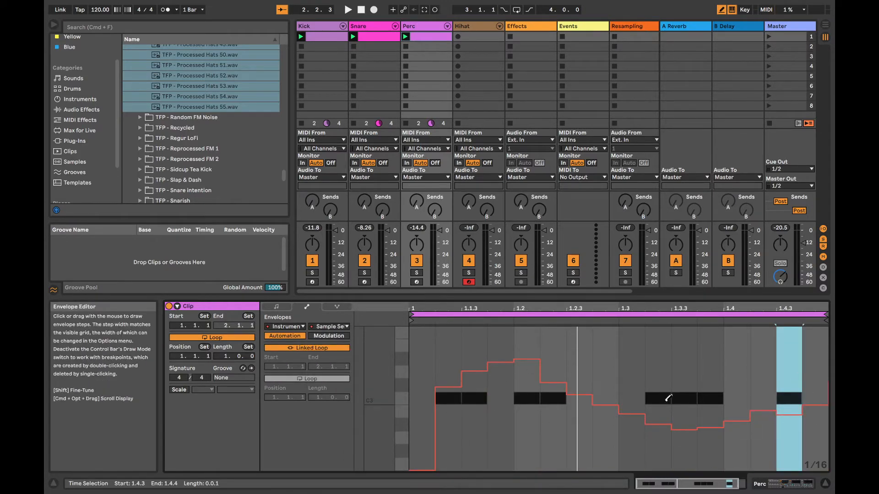
pyautogui.press('space')
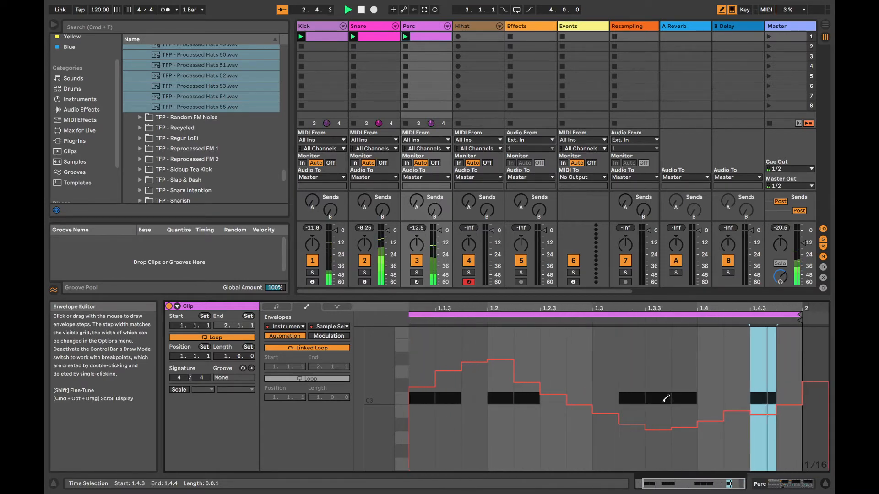
pyautogui.press('space')
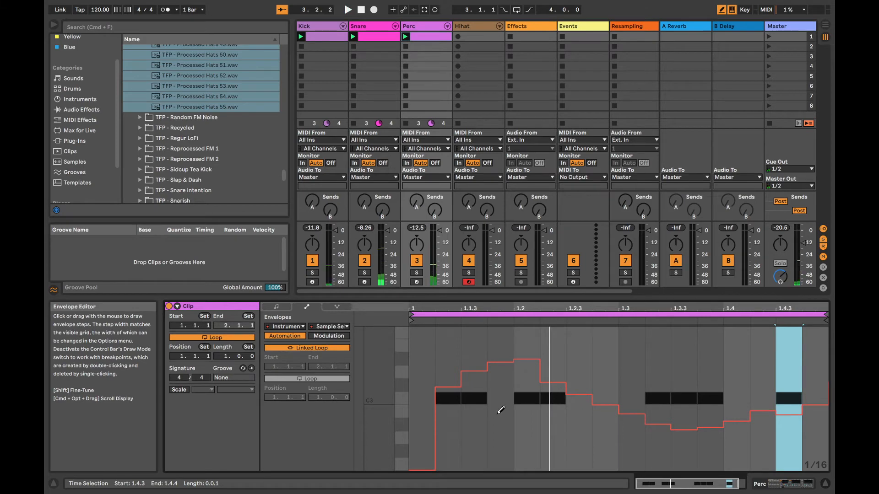
# - Examine which devices and Instrument Rack controls the Perc clip's envelope can automate, keeping Sample Selector chosen
pyautogui.click(281, 327)
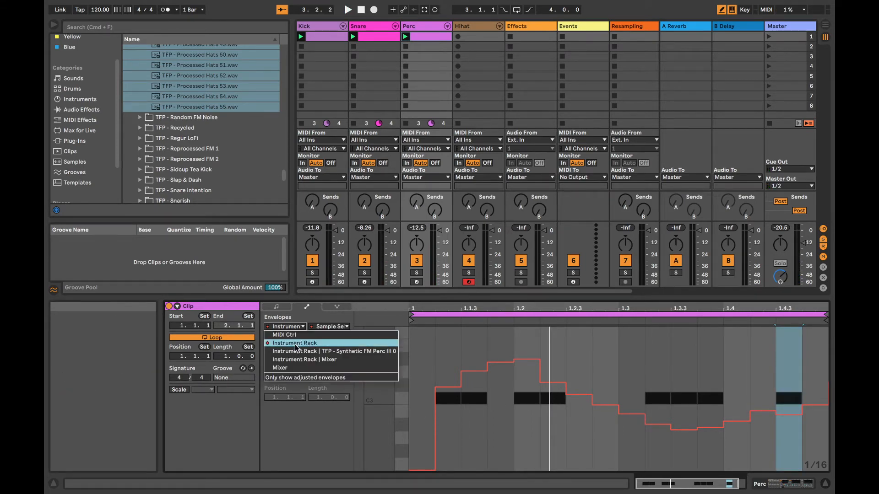
pyautogui.click(295, 343)
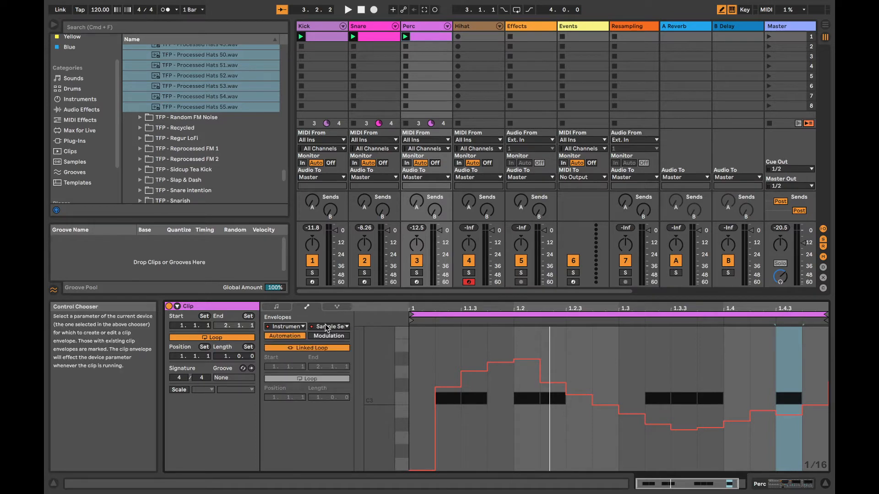
pyautogui.click(328, 327)
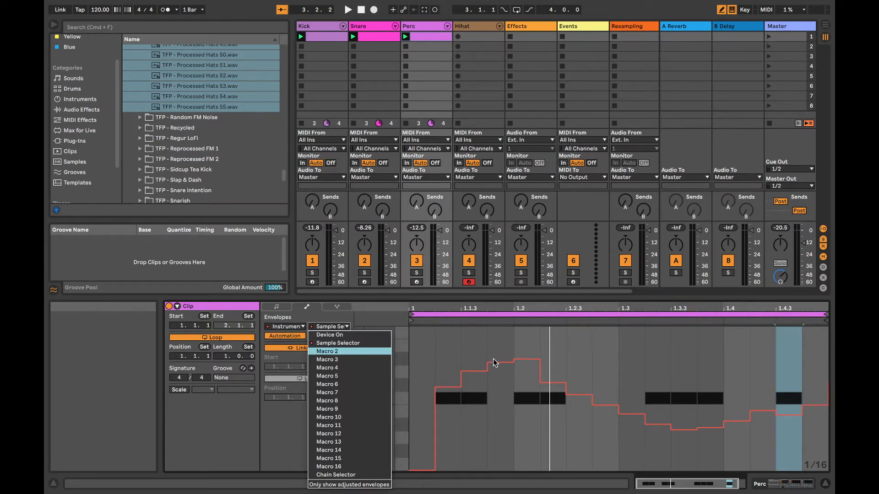
pyautogui.click(533, 375)
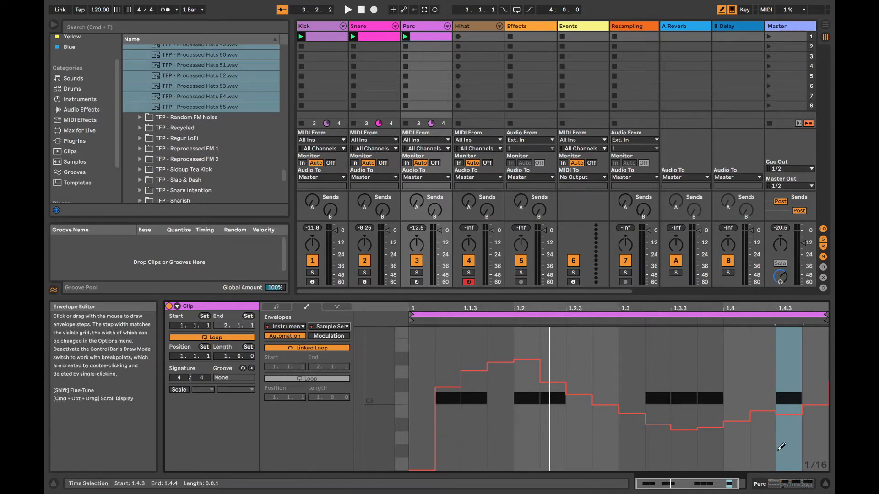
# - Play the Perc rack to watch the automated Sample Selector macro, and delete that macro's automation
pyautogui.click(804, 483)
pyautogui.press('space')
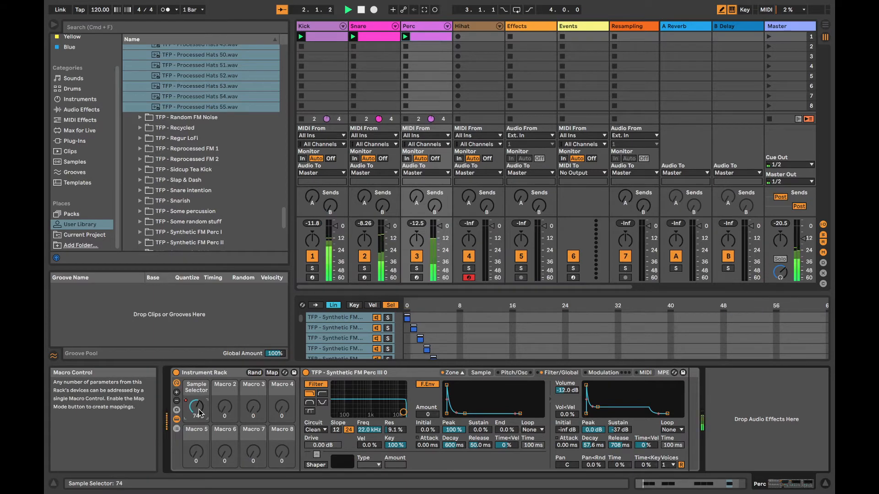
pyautogui.press('space')
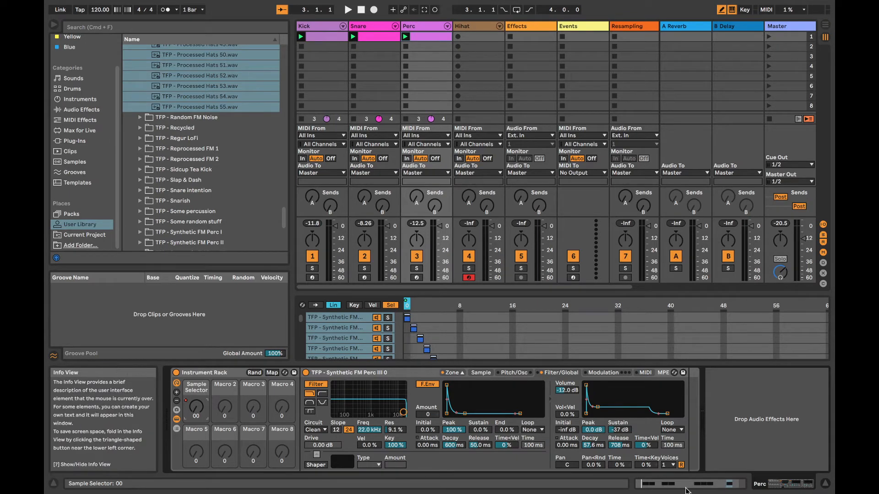
pyautogui.rightClick(191, 407)
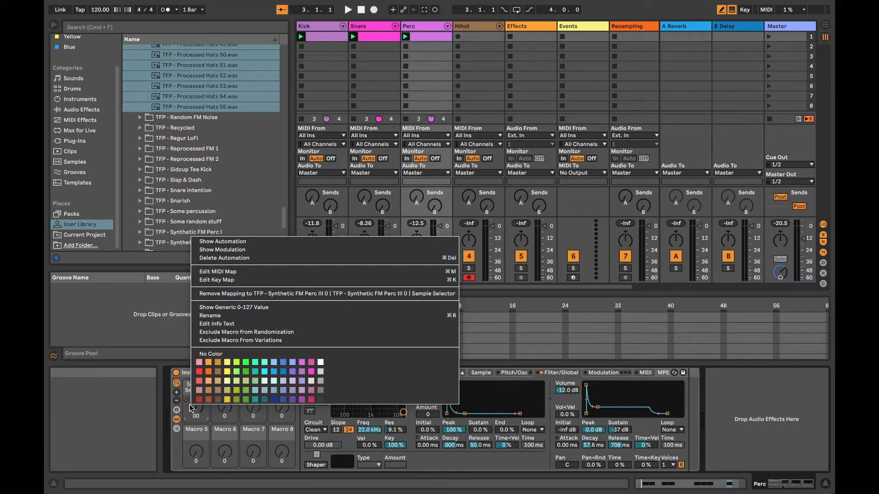
pyautogui.click(259, 258)
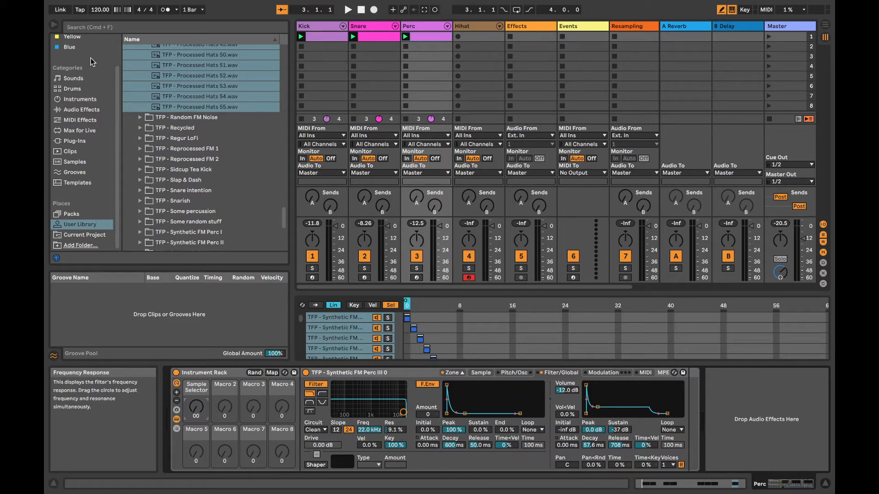
# - Search the Max for Live devices for "prandom" and load PrandomMap5 onto the Perc track
pyautogui.click(79, 131)
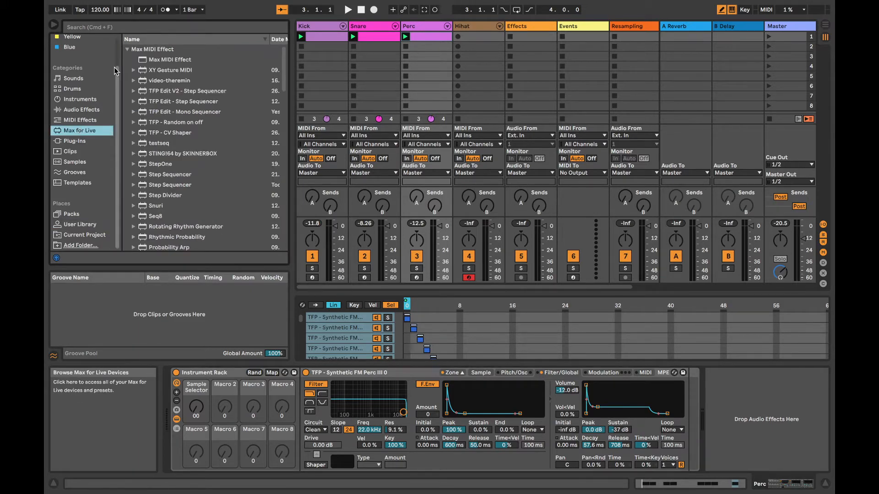
pyautogui.click(91, 27)
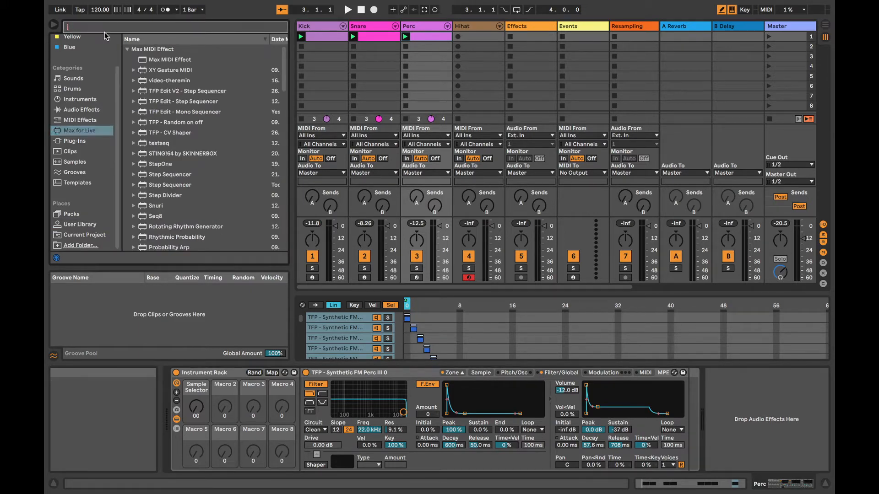
pyautogui.write('prandom')
pyautogui.click(187, 63)
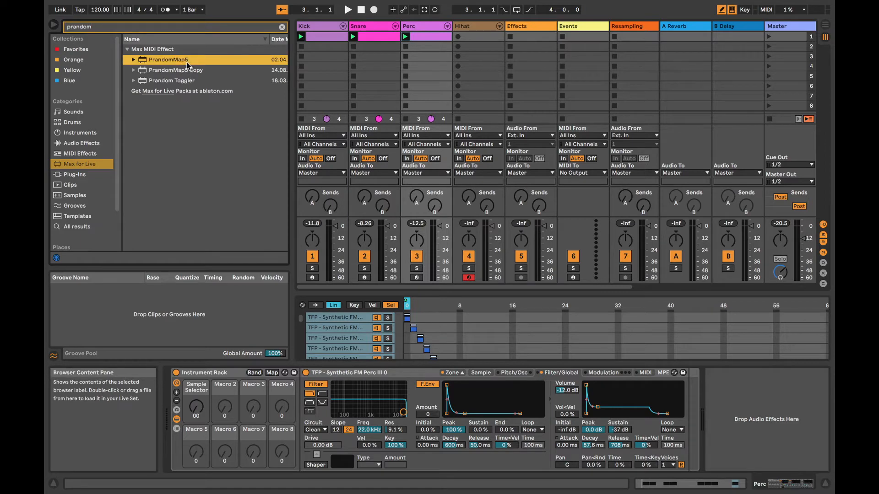
pyautogui.press('Return')
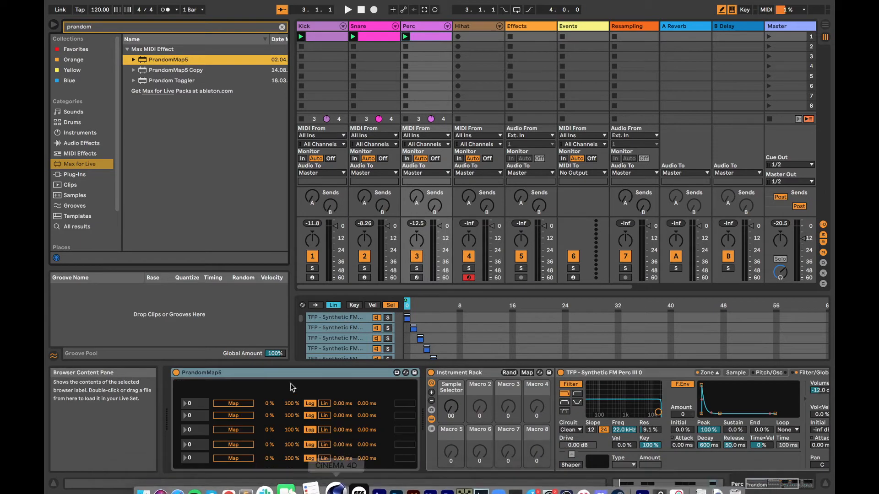
# - Map PrandomMap5's first slot to the Perc rack's Sample Selector macro and start playback to audition the randomization
pyautogui.click(238, 406)
pyautogui.click(451, 411)
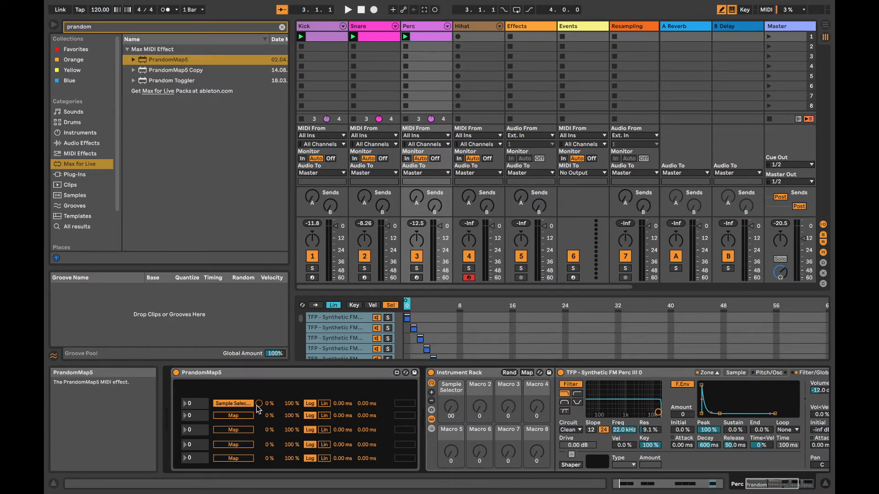
pyautogui.press('space')
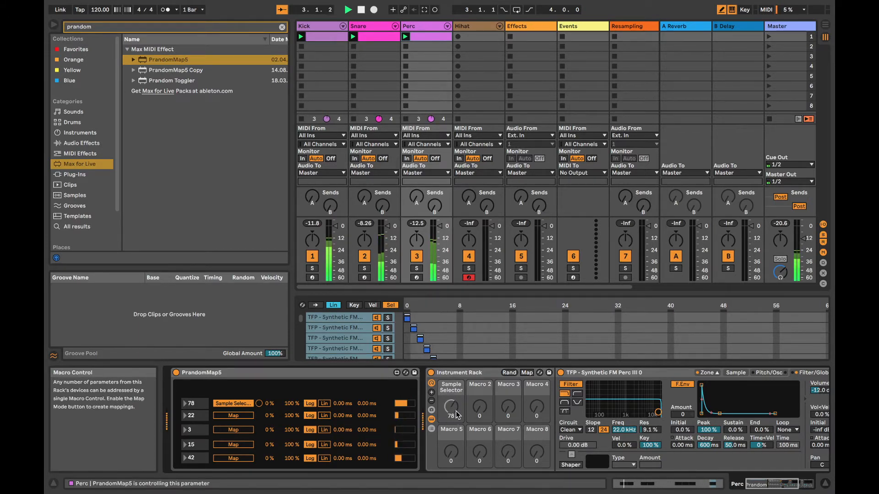
# - Map PrandomMap5's second slot to the Perc Sampler's volume envelope Decay and limit its range to 16–59 %
pyautogui.press('space')
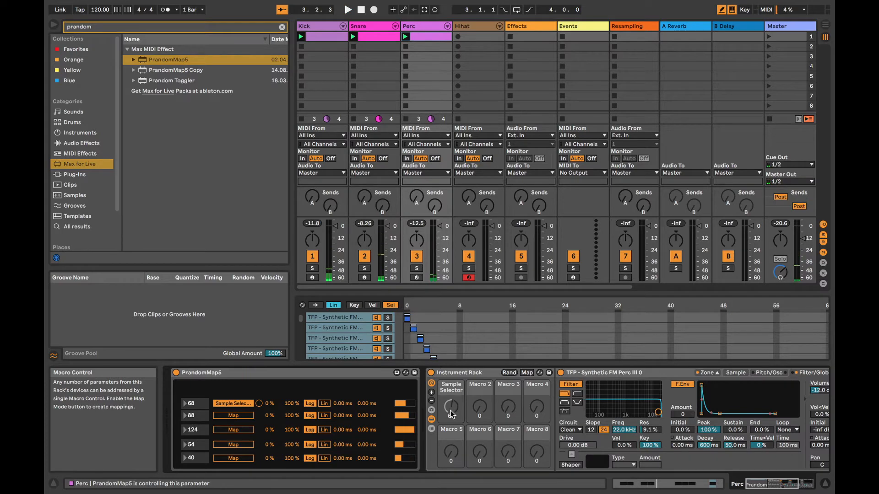
pyautogui.hscroll(1, 446, 410)
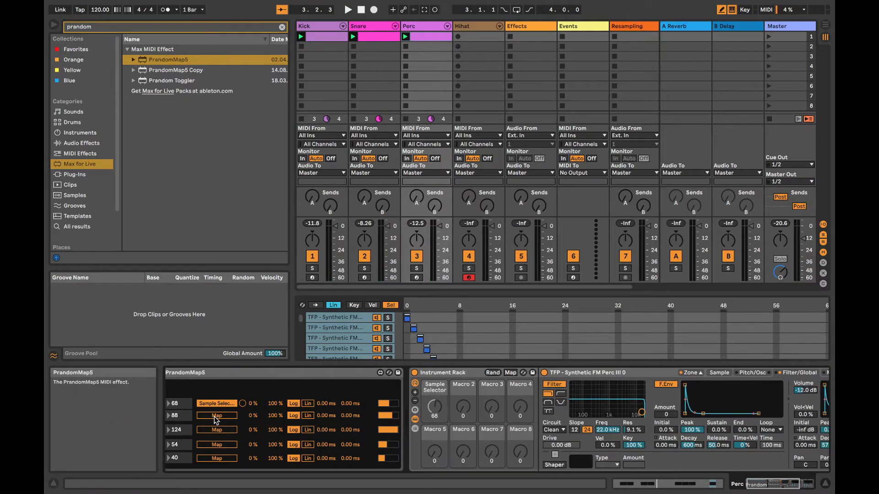
pyautogui.hscroll(10, 458, 425)
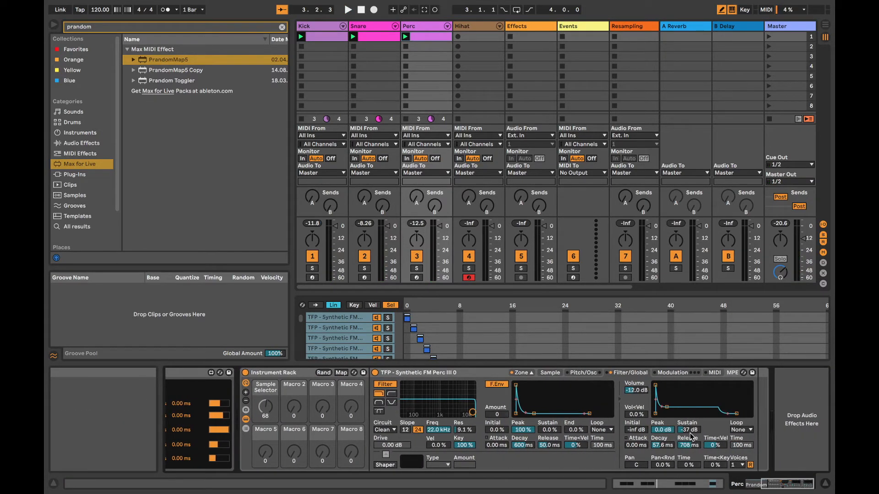
pyautogui.press('space')
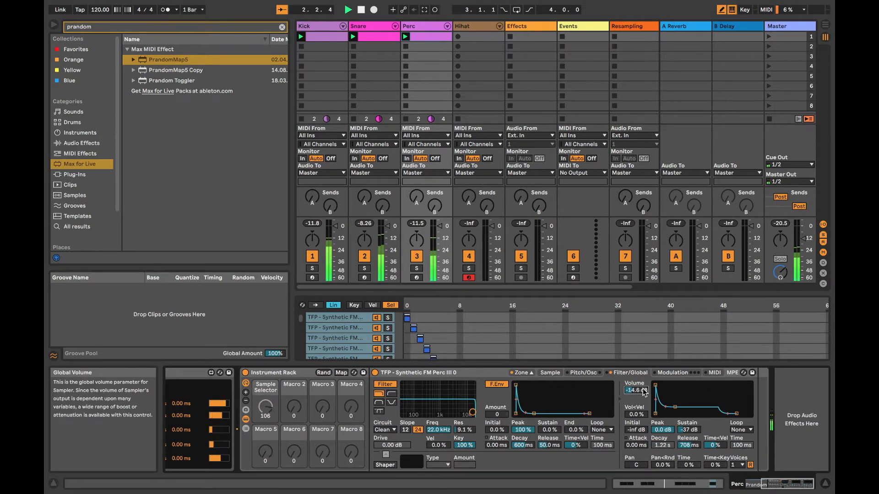
pyautogui.hscroll(-5, 490, 446)
pyautogui.hscroll(5, 490, 446)
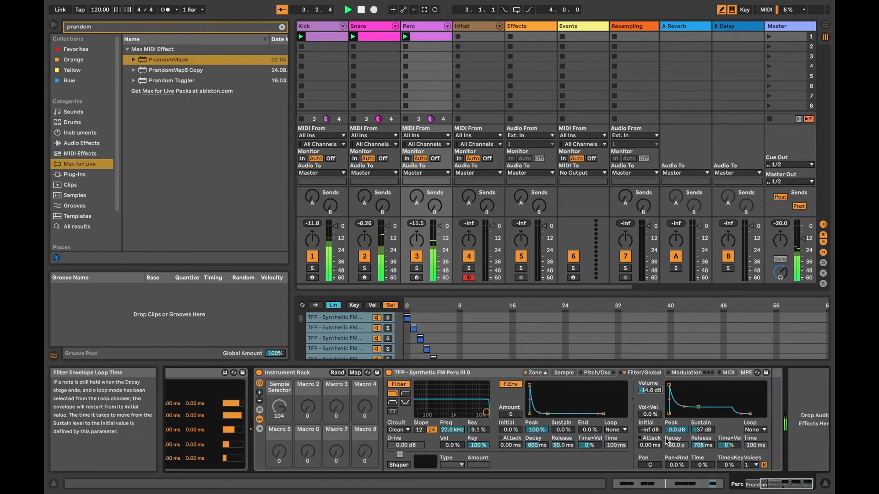
pyautogui.hscroll(-10, 288, 423)
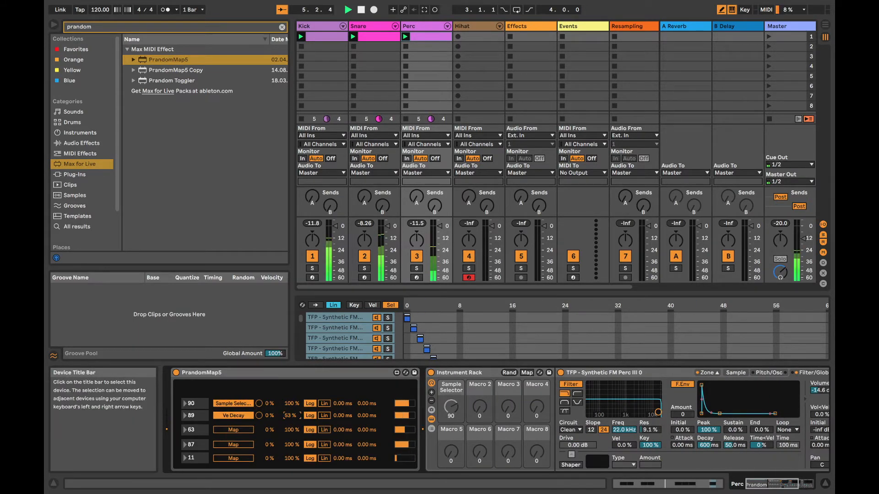
pyautogui.moveTo(291, 419); pyautogui.dragTo(270, 410)
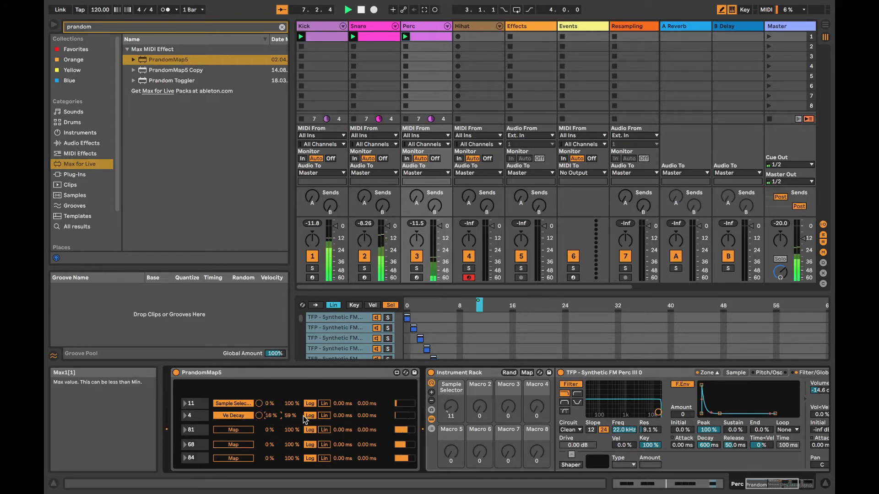
# - Reset the Perc Sampler's volume to -12.0 dB and stop playback
pyautogui.hscroll(5, 668, 409)
pyautogui.doubleClick(630, 391)
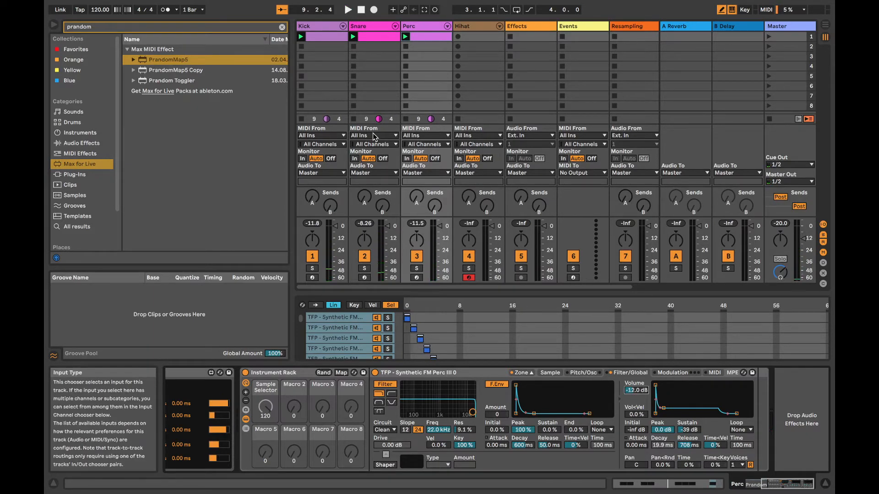
pyautogui.press('space')
# - Create a one-bar clip in the Hihat track's first slot and fill it with sixteenth-note C3 hits
pyautogui.doubleClick(471, 40)
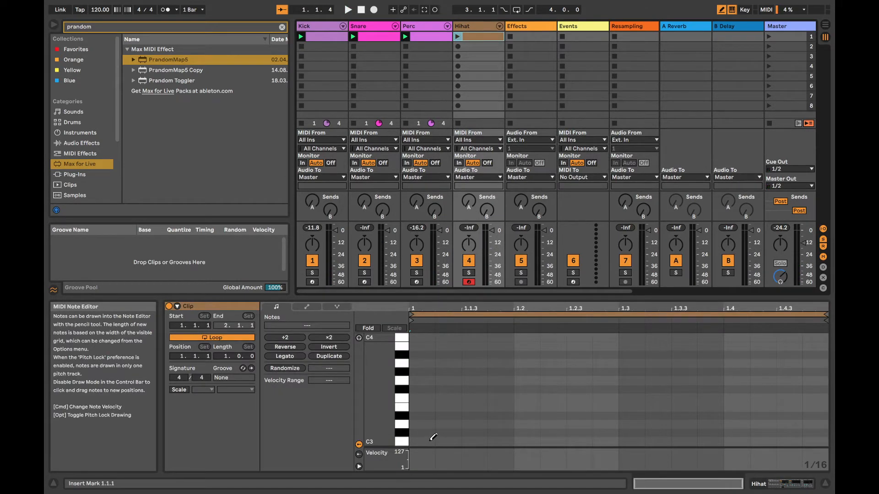
pyautogui.moveTo(430, 440); pyautogui.dragTo(447, 440)
pyautogui.moveTo(506, 440); pyautogui.dragTo(821, 439)
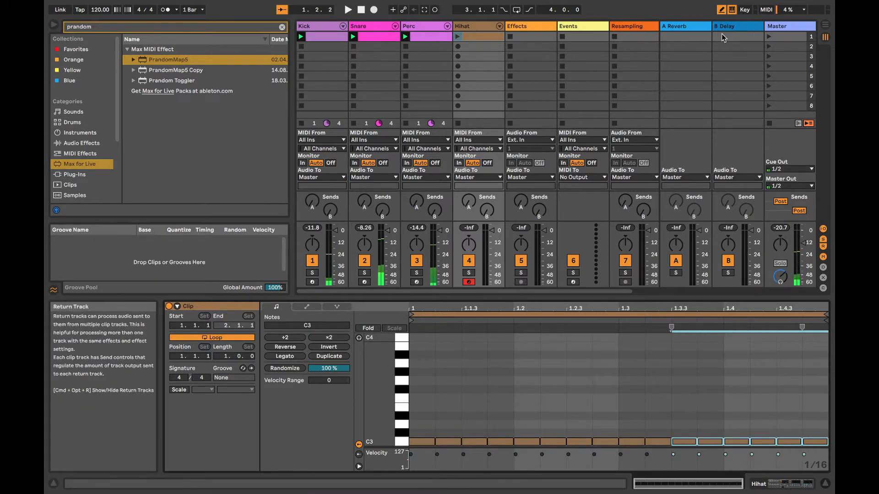
# - Launch scene 1 and lower the Hihat Sampler's volume to -26.4 dB while auditioning the beat
pyautogui.click(770, 36)
pyautogui.press('space')
pyautogui.click(480, 38)
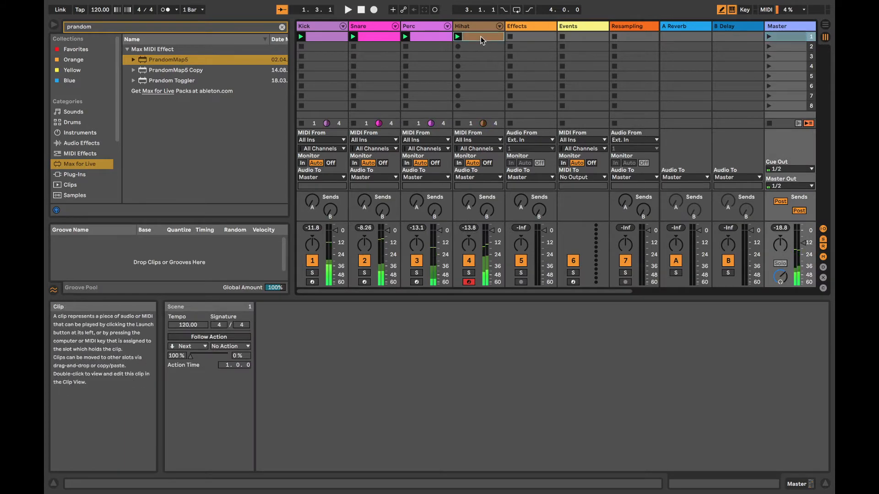
pyautogui.click(801, 484)
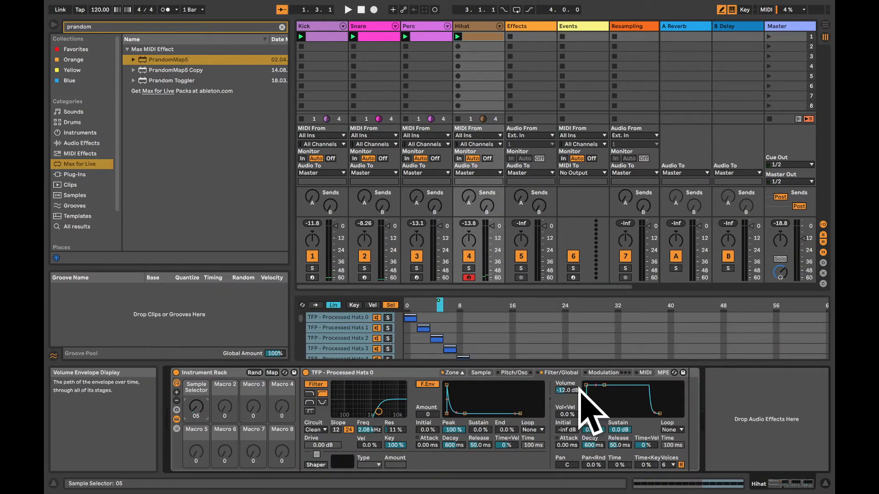
pyautogui.moveTo(567, 390); pyautogui.dragTo(570, 407)
pyautogui.press('space')
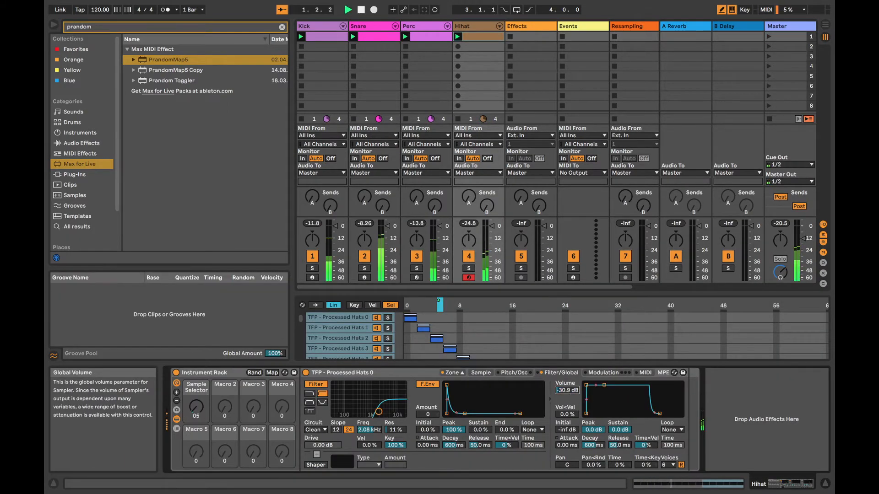
pyautogui.press('space')
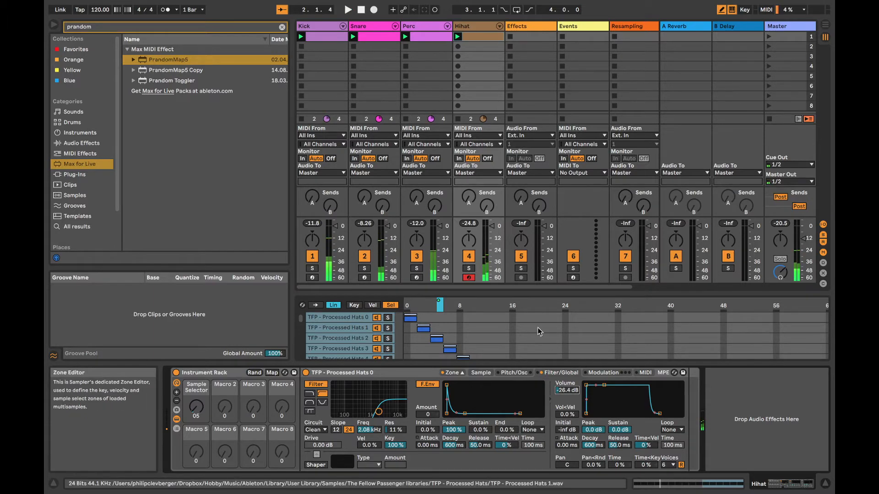
# - Shorten all notes in the Hihat clip to about a quarter of a sixteenth note and play the beat
pyautogui.doubleClick(479, 37)
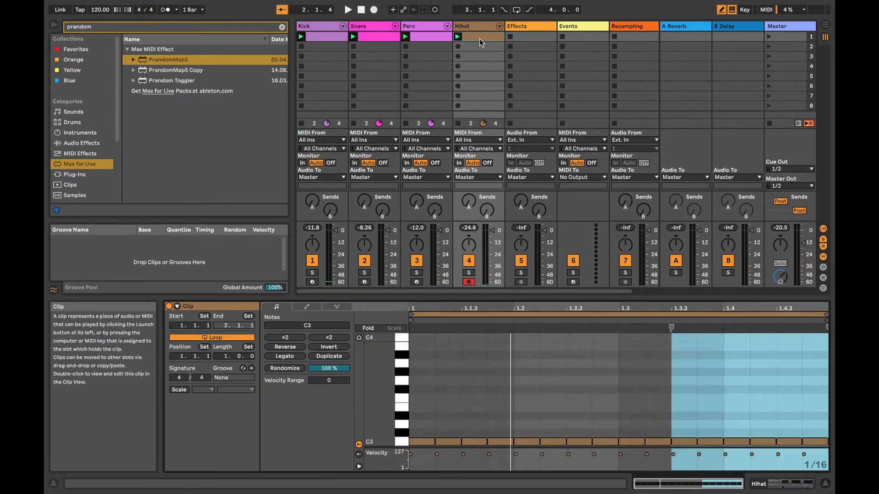
pyautogui.hotkey('ctrl', 'a')
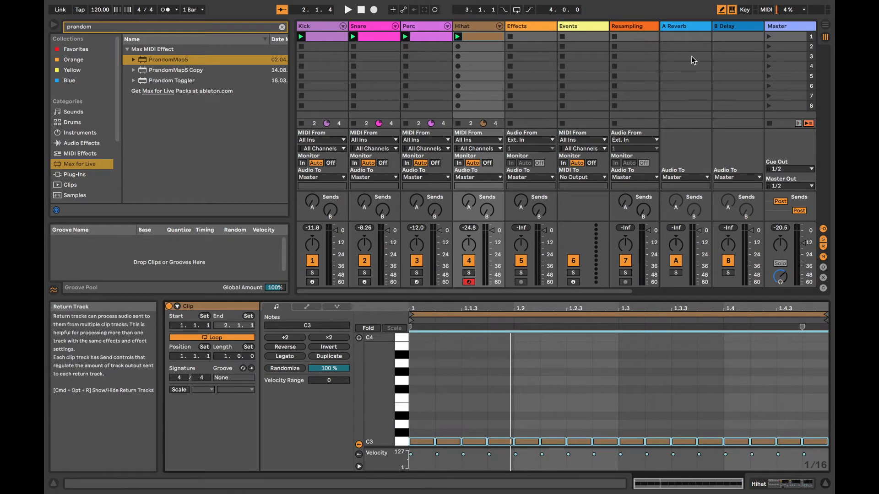
pyautogui.click(722, 9)
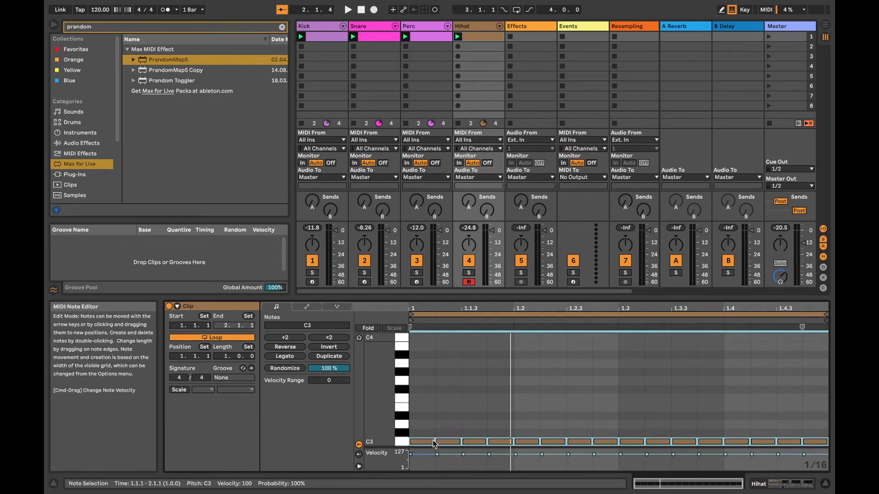
pyautogui.moveTo(433, 441); pyautogui.dragTo(416, 442)
pyautogui.press('space')
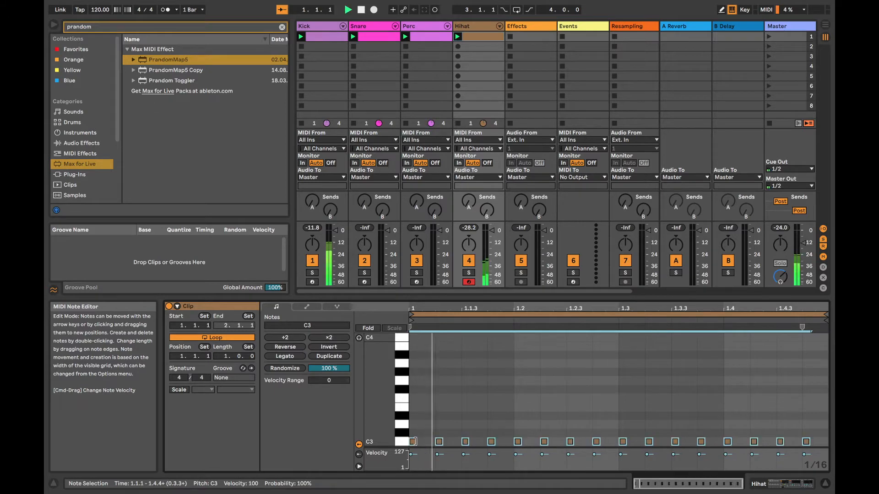
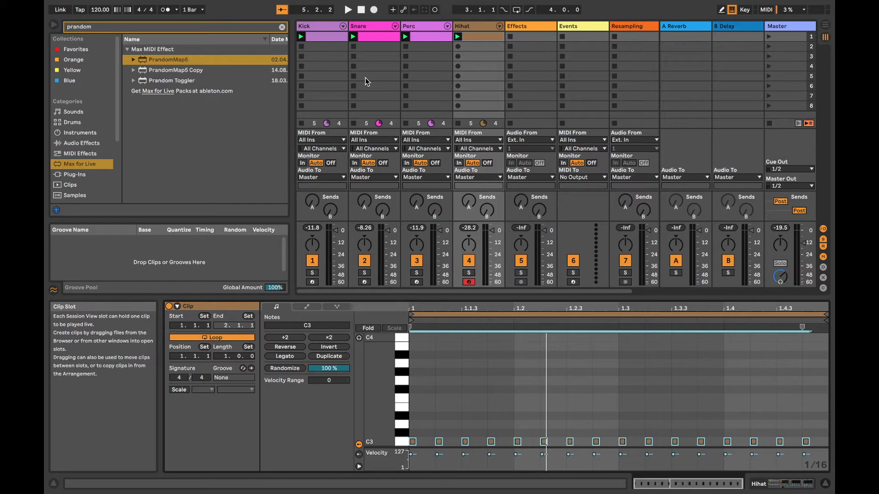
# - Create a second Kick clip with C3 notes at 1.1.1 and 1.3.3 and play it with the beat
pyautogui.doubleClick(322, 45)
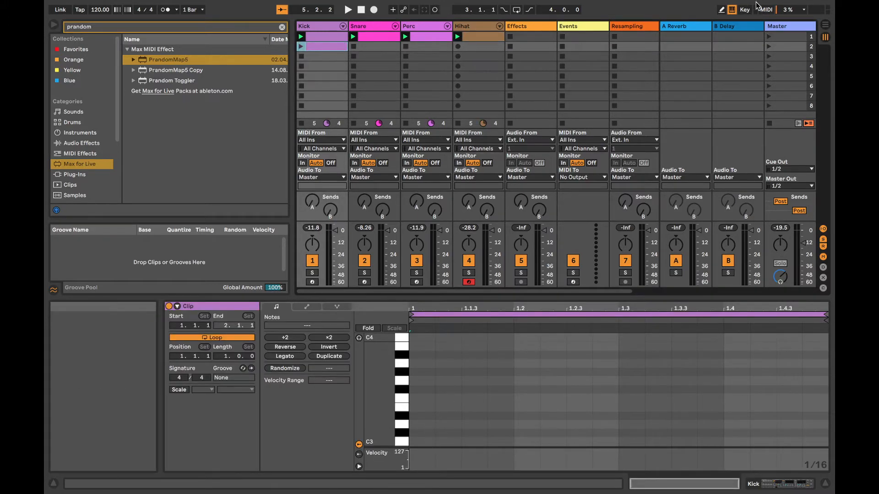
pyautogui.click(721, 9)
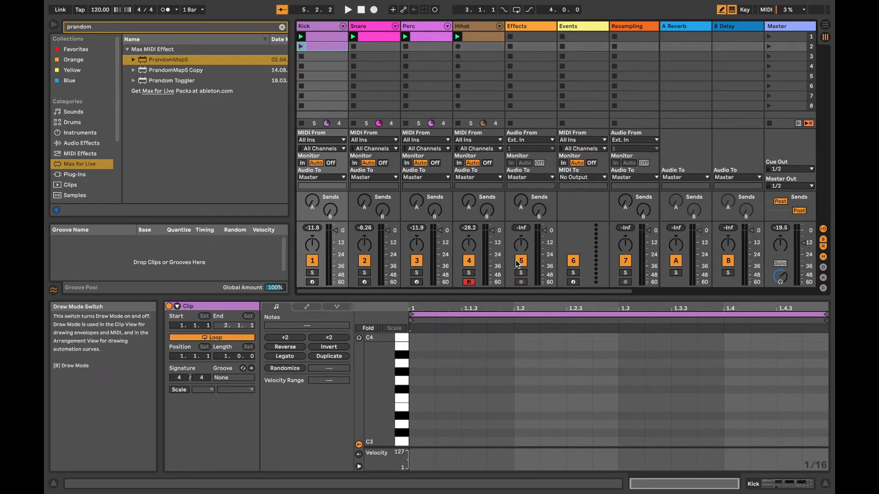
pyautogui.click(426, 440)
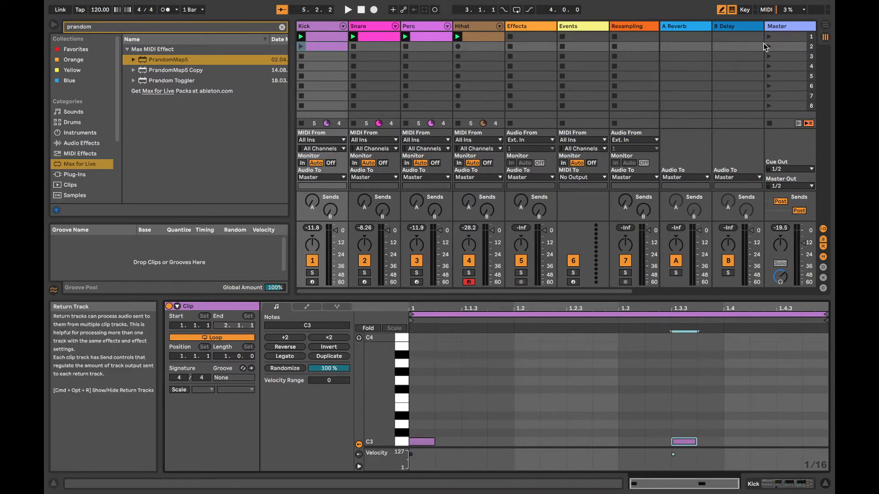
pyautogui.press('space')
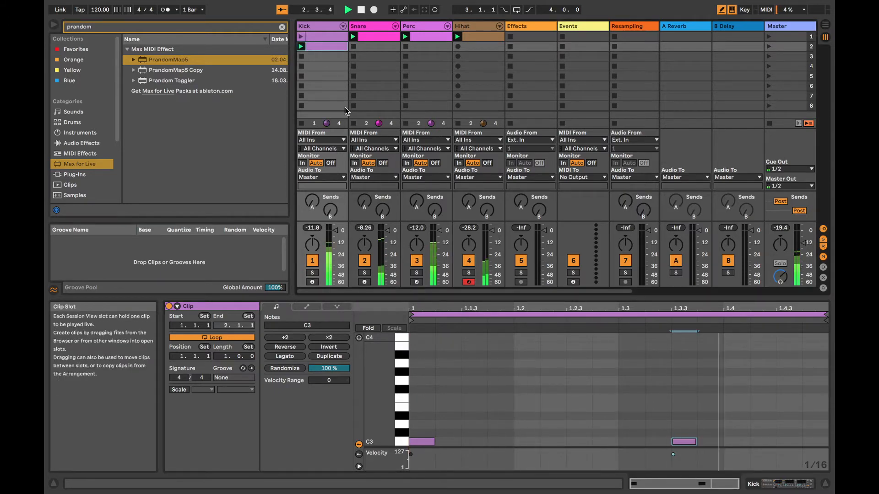
# - Create a third Kick clip with C3 notes at 1.1.1, 1.1.2, 1.1.3, 1.2.3 and 1.4.3
pyautogui.doubleClick(328, 56)
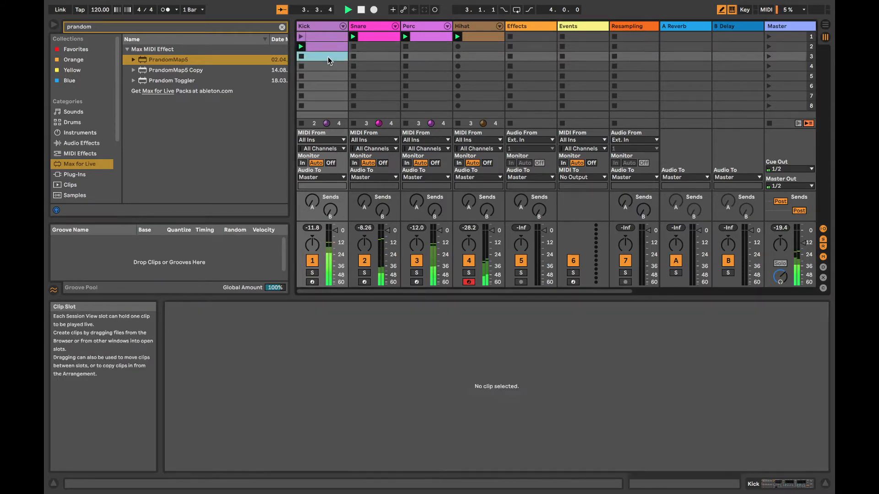
pyautogui.press('space')
pyautogui.click(421, 440)
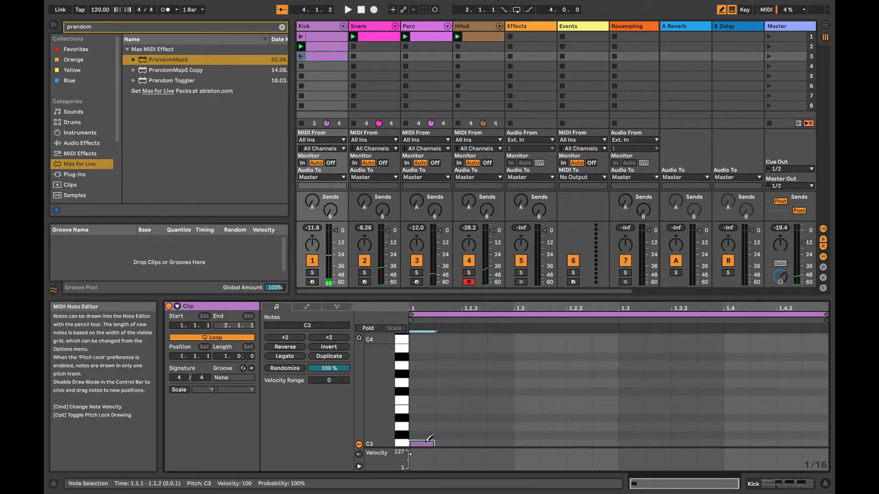
pyautogui.moveTo(449, 402); pyautogui.dragTo(479, 399)
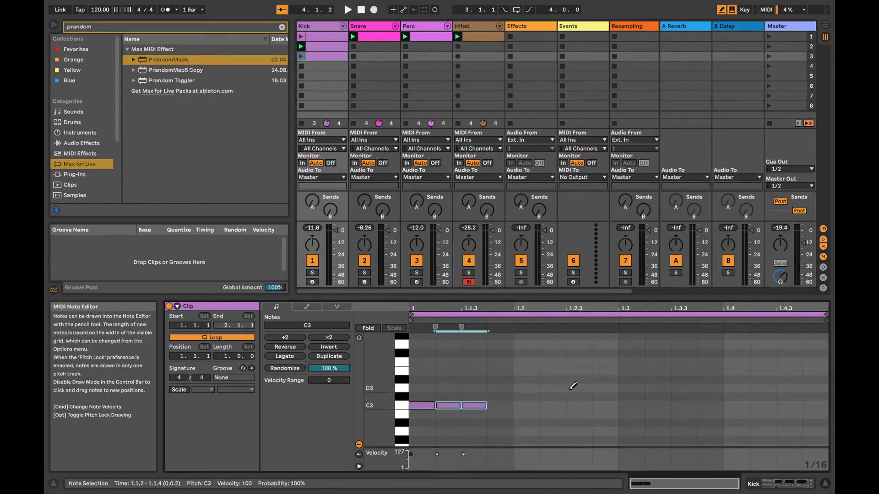
pyautogui.click(580, 405)
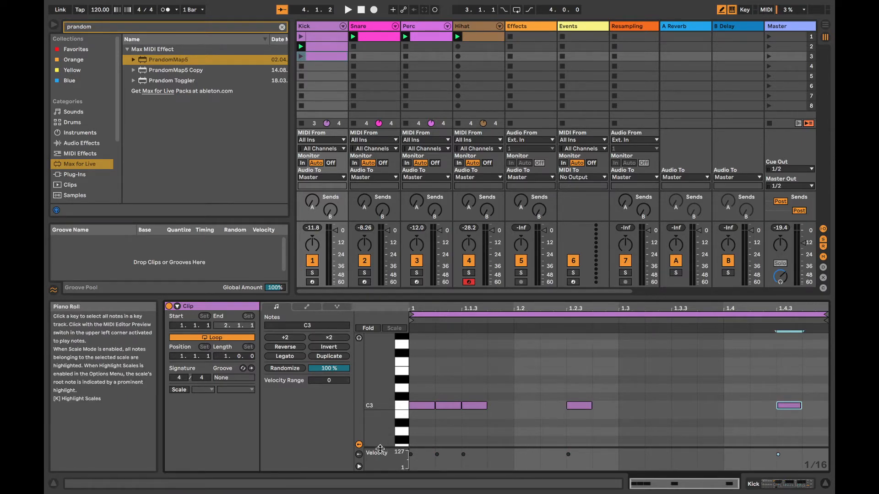
# - Show the third Kick clip's Chance lane, setting its second to fourth notes to 49% probability and the last note to 94%
pyautogui.click(360, 468)
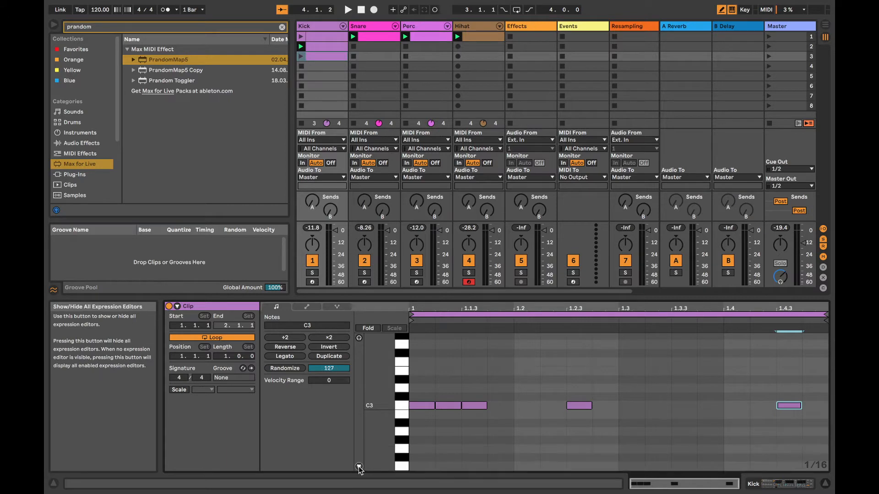
pyautogui.click(359, 468)
pyautogui.click(359, 455)
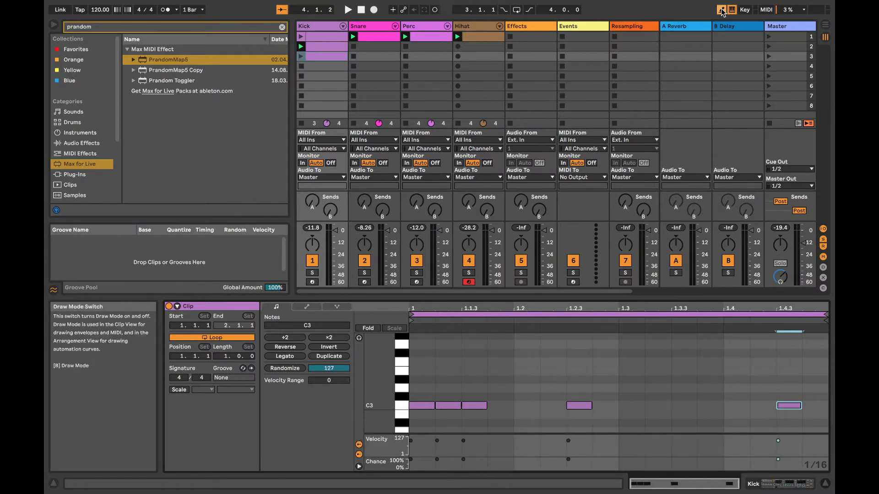
pyautogui.press('b')
pyautogui.moveTo(438, 466); pyautogui.dragTo(688, 448)
pyautogui.moveTo(778, 444); pyautogui.dragTo(781, 442)
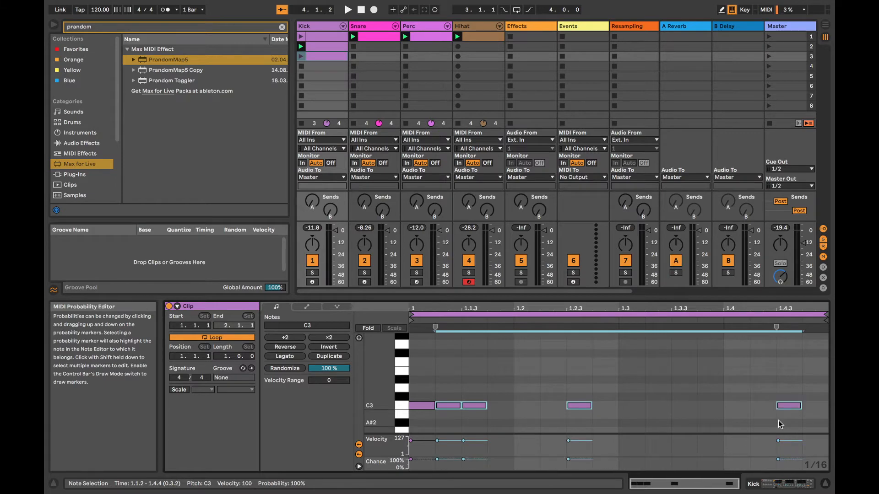
pyautogui.click(438, 460)
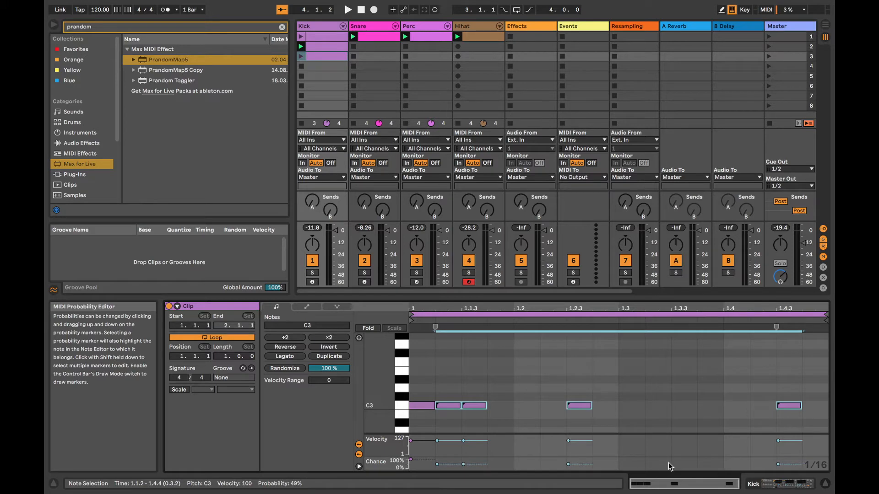
pyautogui.click(778, 464)
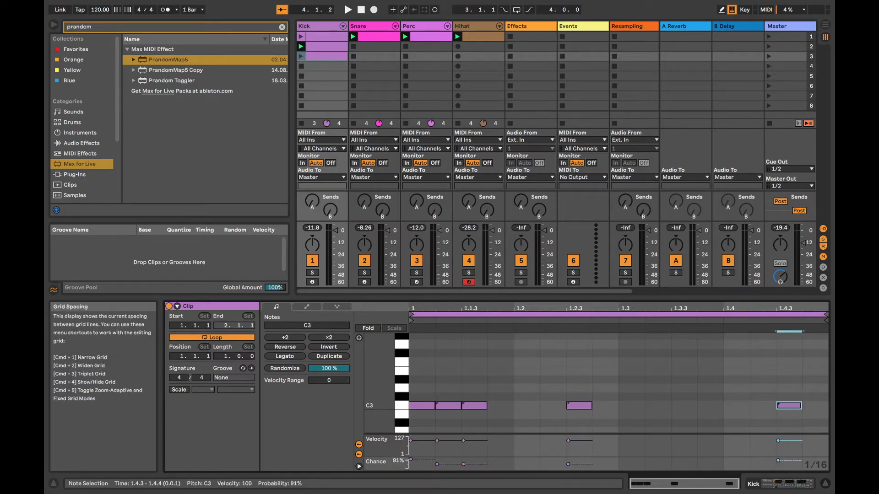
# - Launch the third Kick clip to audition its note probabilities with the other drum tracks, and stop playback
pyautogui.press('space')
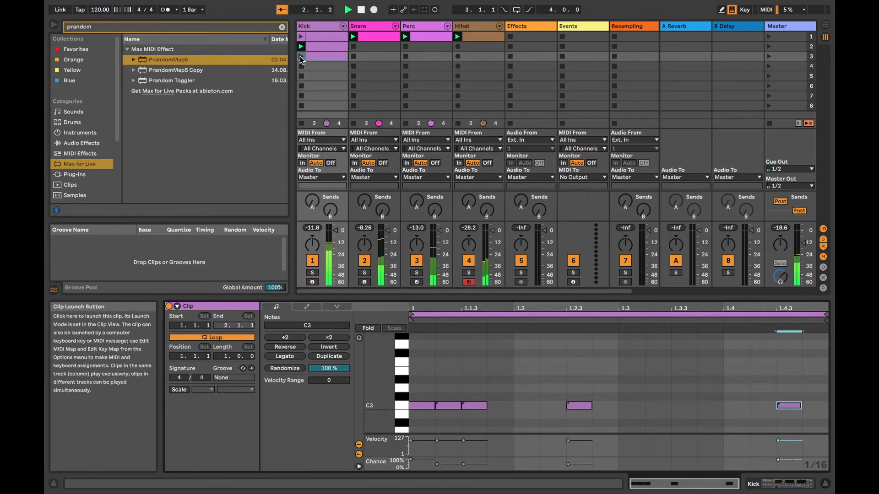
pyautogui.click(300, 56)
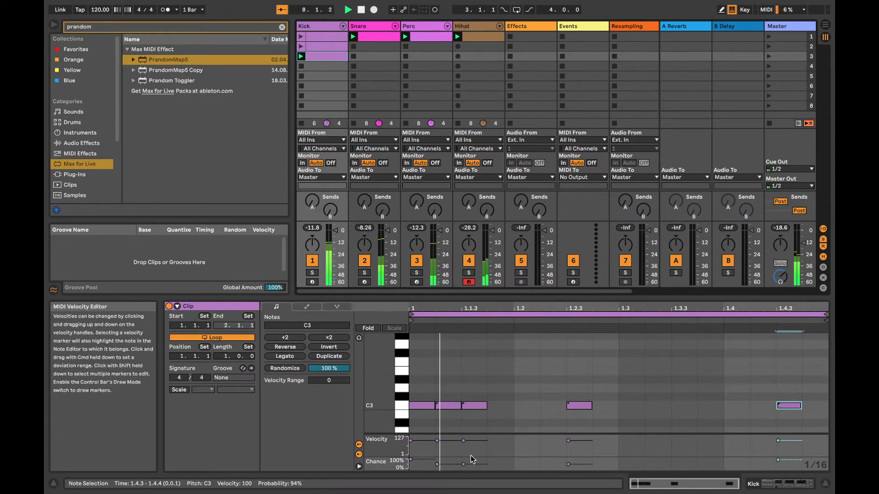
pyautogui.press('space')
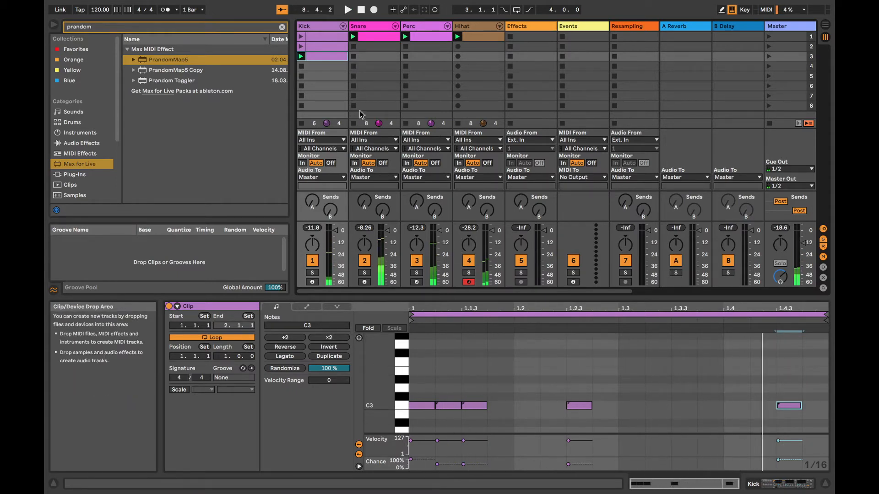
# - Create a fourth Kick clip with C3 notes at 1.1.1, 1.1.4, 1.3.1 and 1.3.4, and launch it
pyautogui.doubleClick(327, 68)
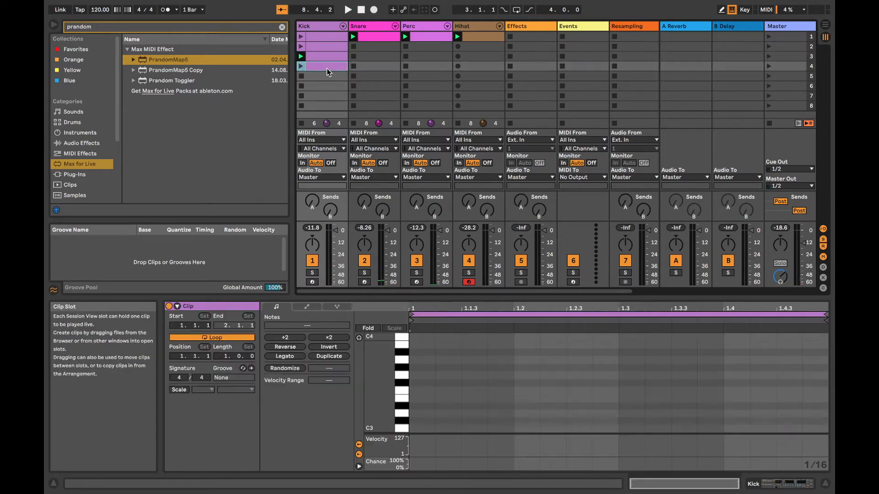
pyautogui.press('b')
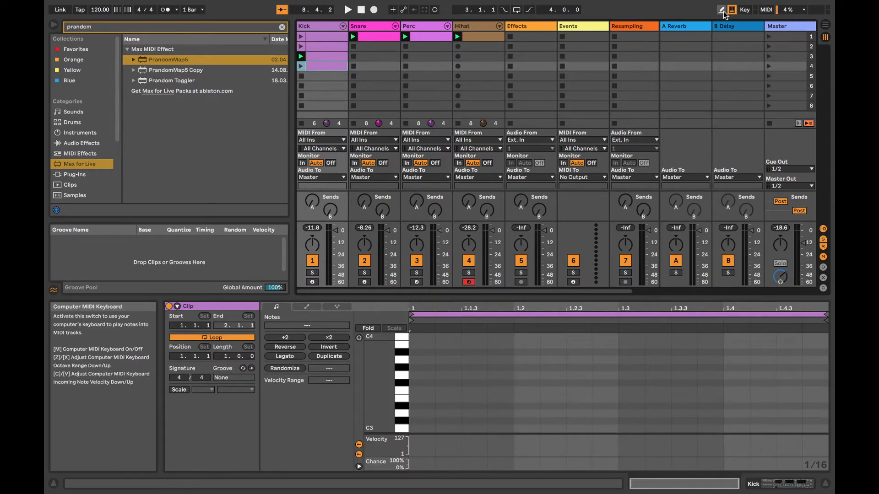
pyautogui.click(424, 428)
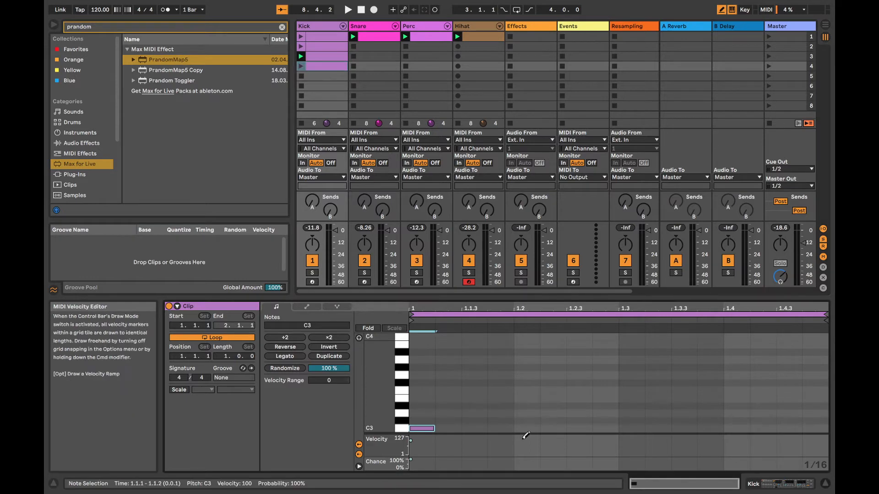
pyautogui.click(500, 428)
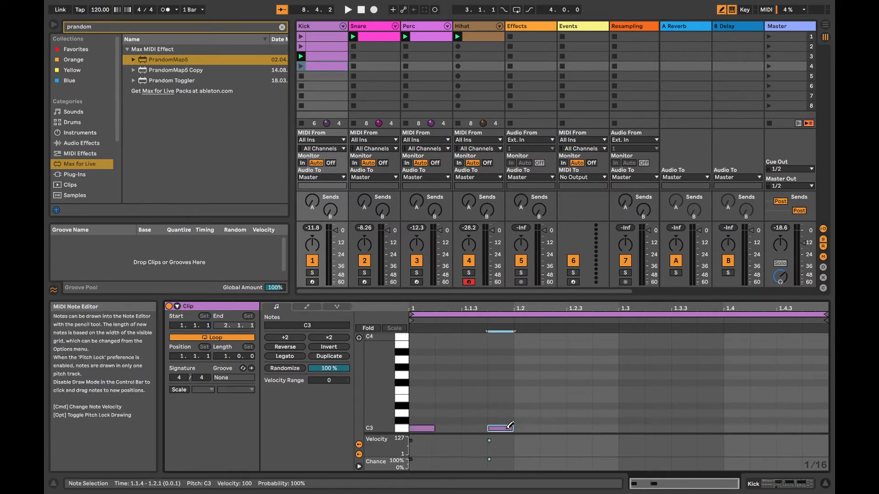
pyautogui.click(634, 428)
pyautogui.click(709, 428)
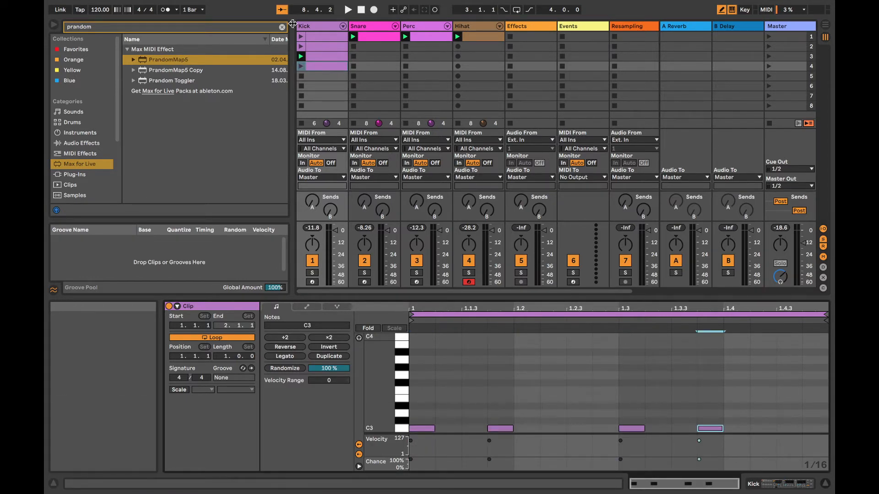
pyautogui.click(300, 66)
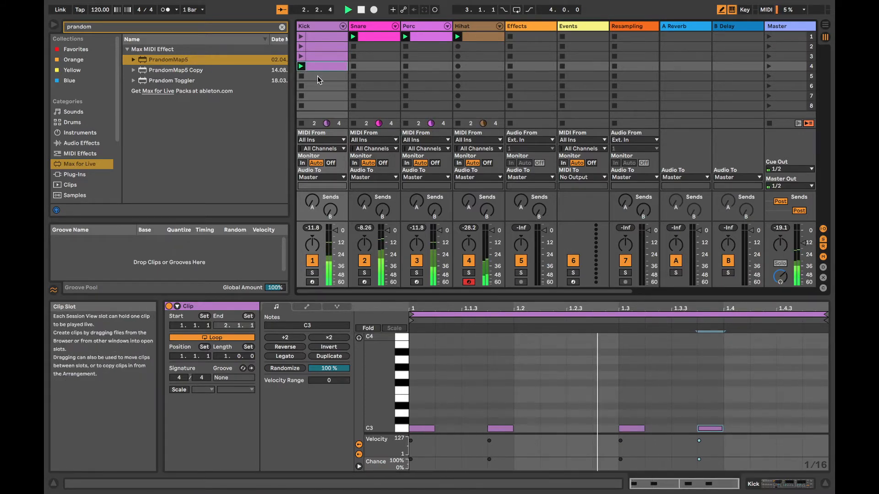
# - Create a fifth Kick clip with C3 notes at 1.1.1, 1.2.2, 1.2.3, 1.2.4, 1.3.3, 1.4.2 and 1.4.4, and launch it
pyautogui.doubleClick(317, 76)
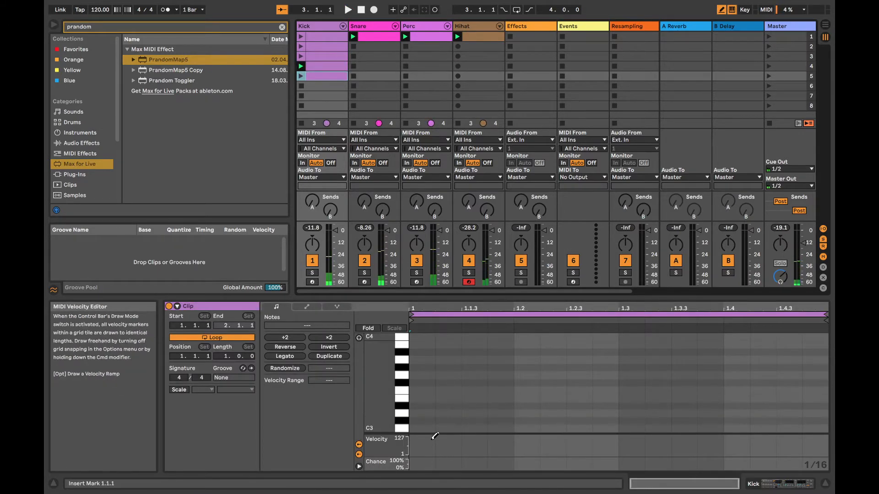
pyautogui.click(421, 428)
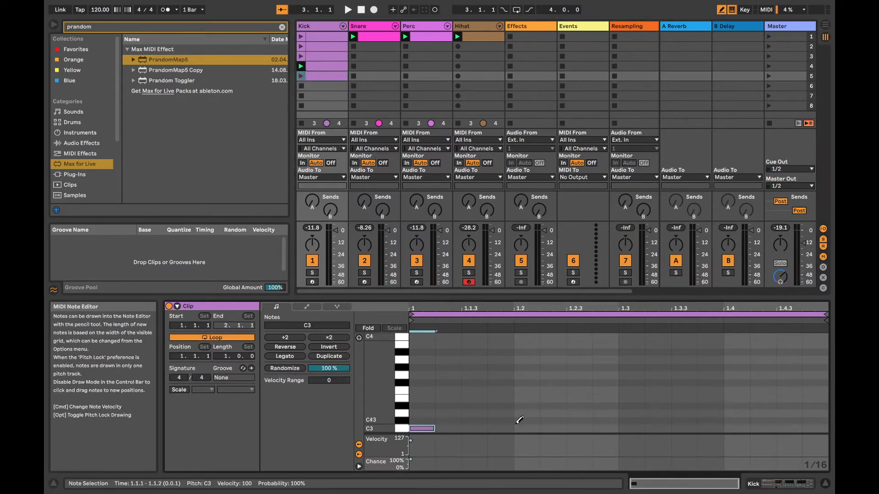
pyautogui.moveTo(542, 426); pyautogui.dragTo(598, 422)
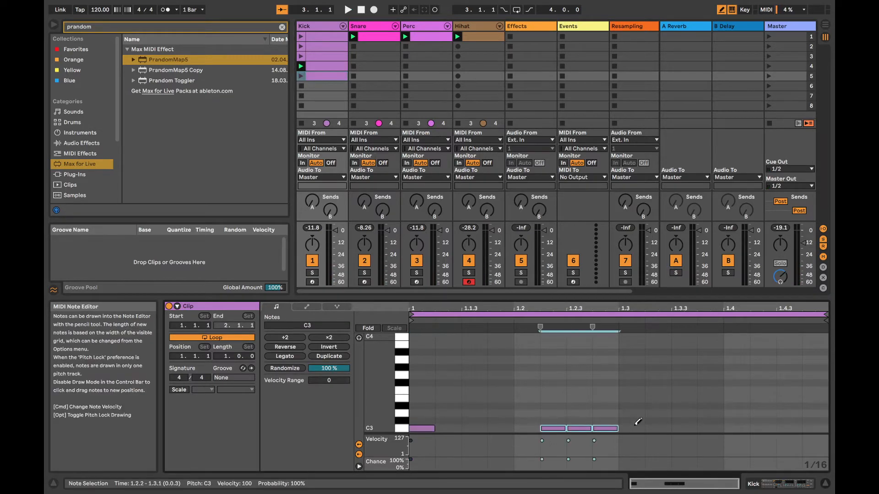
pyautogui.click(686, 427)
pyautogui.click(764, 428)
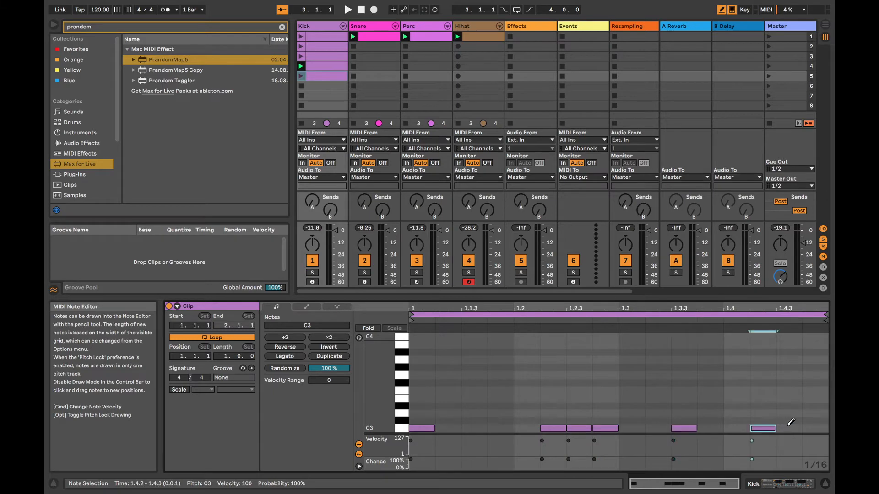
pyautogui.click(814, 427)
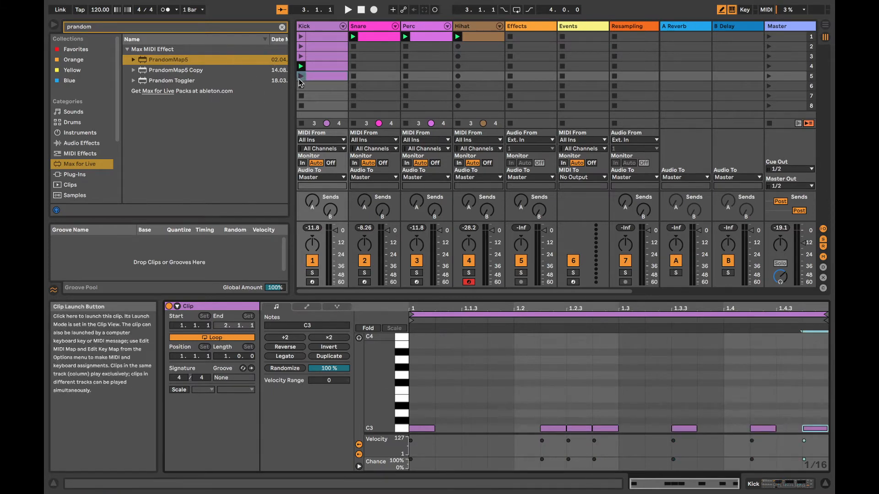
pyautogui.click(301, 76)
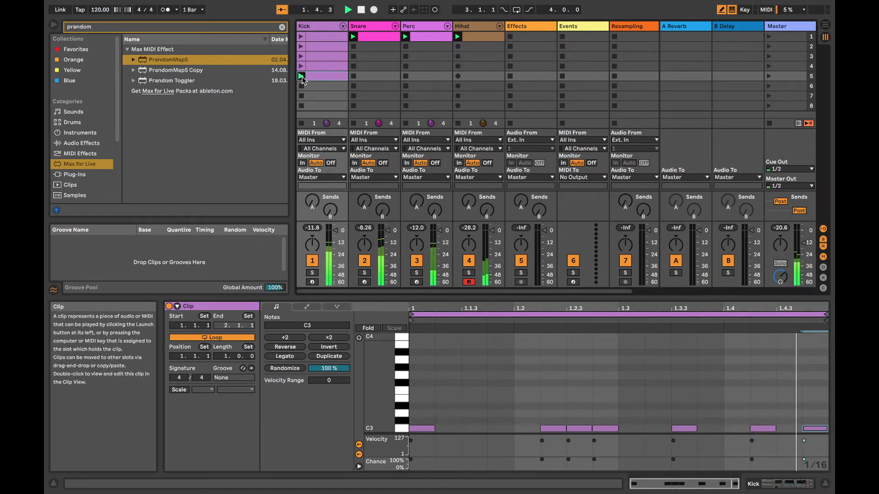
# - Set every note after the first in the fifth Kick clip to 52% probability, and stop playback
pyautogui.click(721, 10)
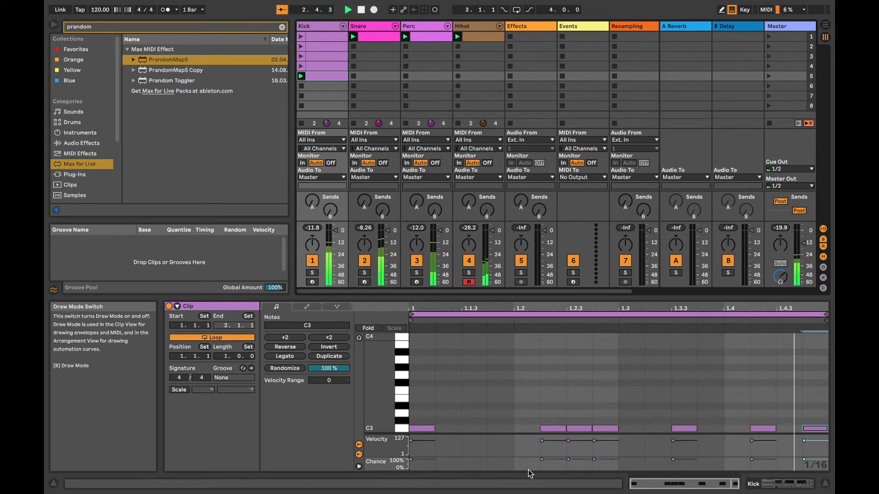
pyautogui.moveTo(529, 469); pyautogui.dragTo(819, 458)
pyautogui.moveTo(540, 460); pyautogui.dragTo(543, 465)
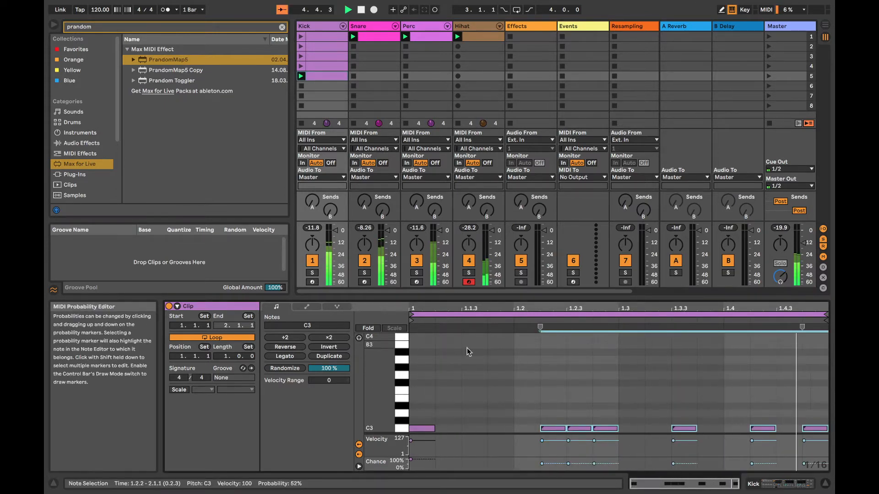
pyautogui.press('space')
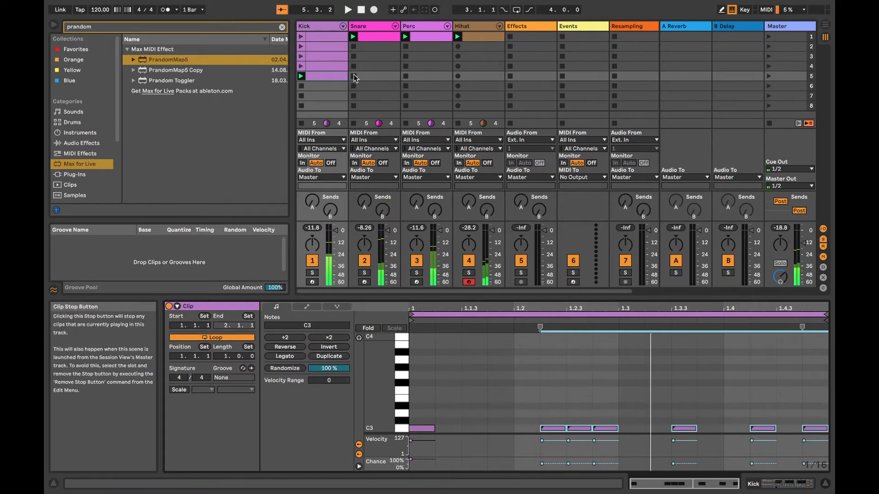
# - Create a second Snare clip with C3 notes at 1.1.3, 1.3.3 and 1.4.3, and launch it with the beat
pyautogui.doubleClick(366, 47)
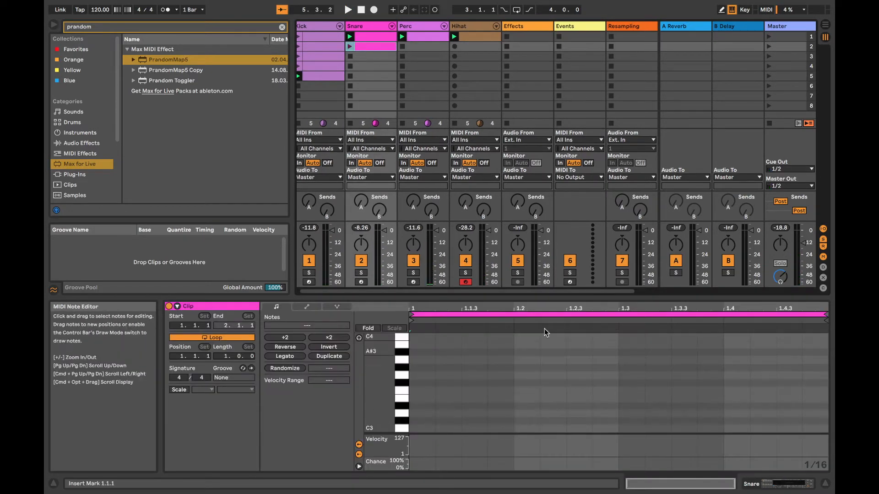
pyautogui.click(721, 16)
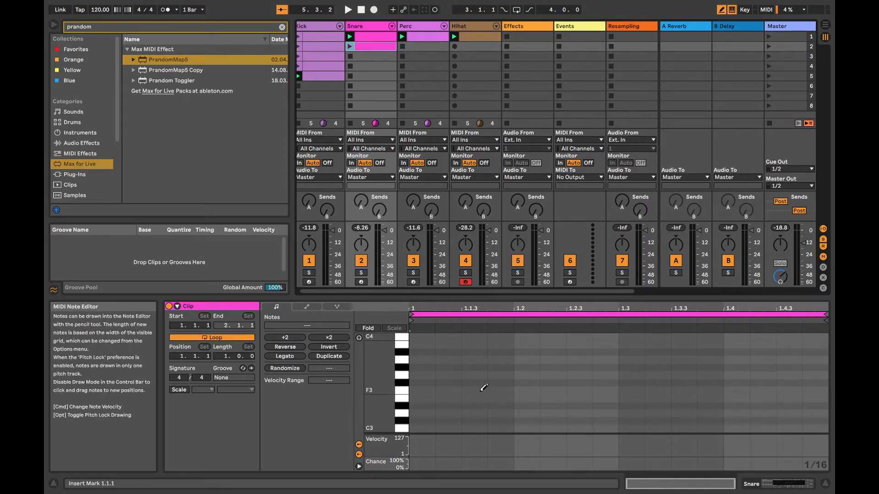
pyautogui.click(476, 412)
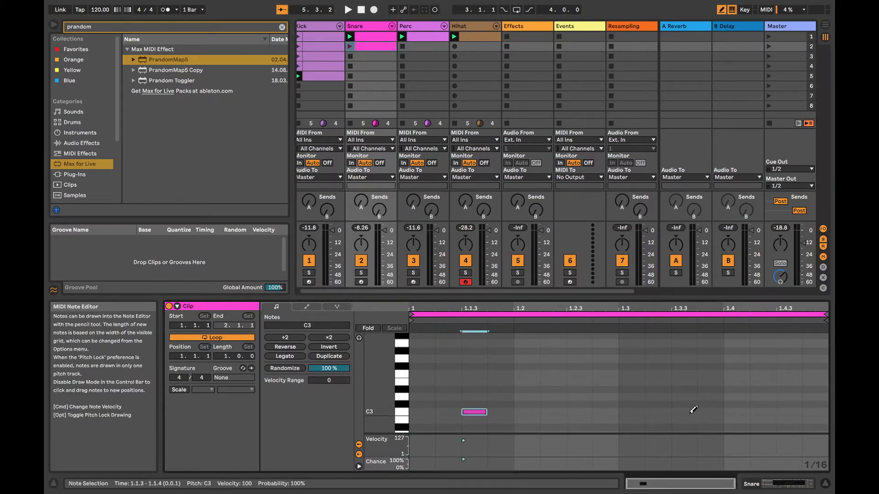
pyautogui.click(789, 411)
pyautogui.click(350, 46)
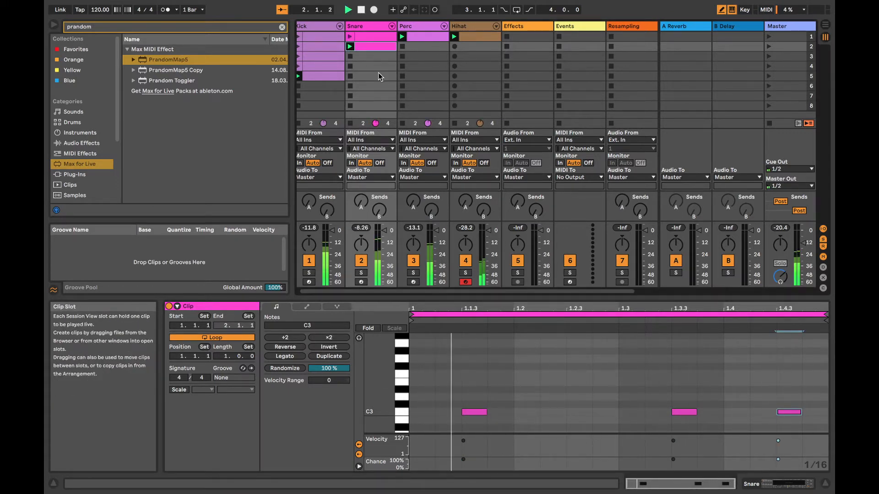
# - Replace the second Snare clip's last note with a C3 note at 1.4.2, and stop playback after listening
pyautogui.click(785, 412)
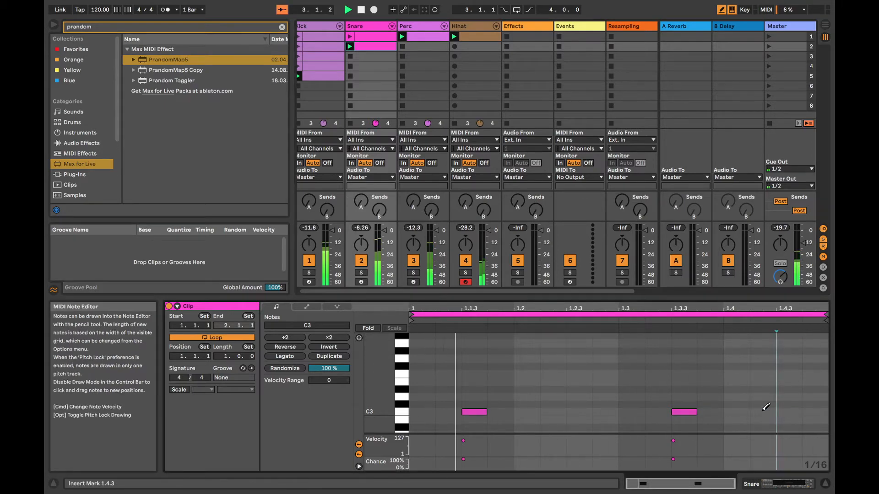
pyautogui.click(763, 412)
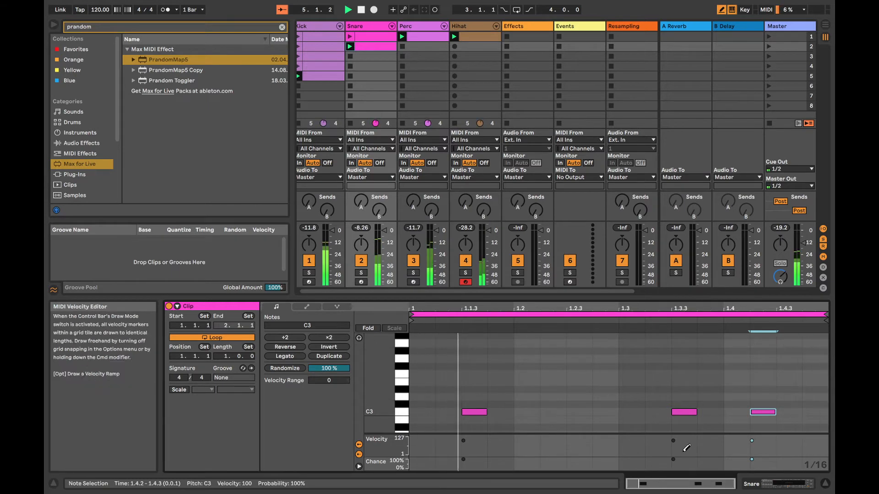
pyautogui.press('space')
# - Create a third Snare clip with C3 notes at 1.2.3, 1.2.4, 1.3.3, 1.4.1 and 1.4.3
pyautogui.click(358, 58)
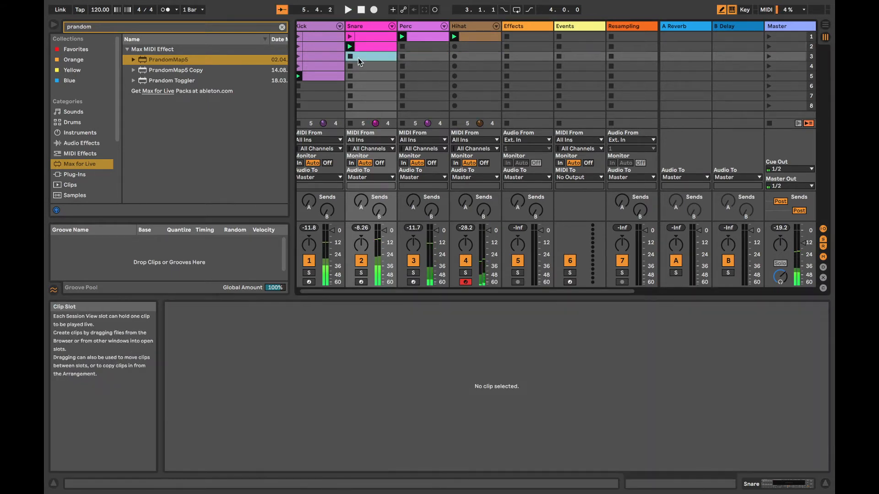
pyautogui.doubleClick(361, 59)
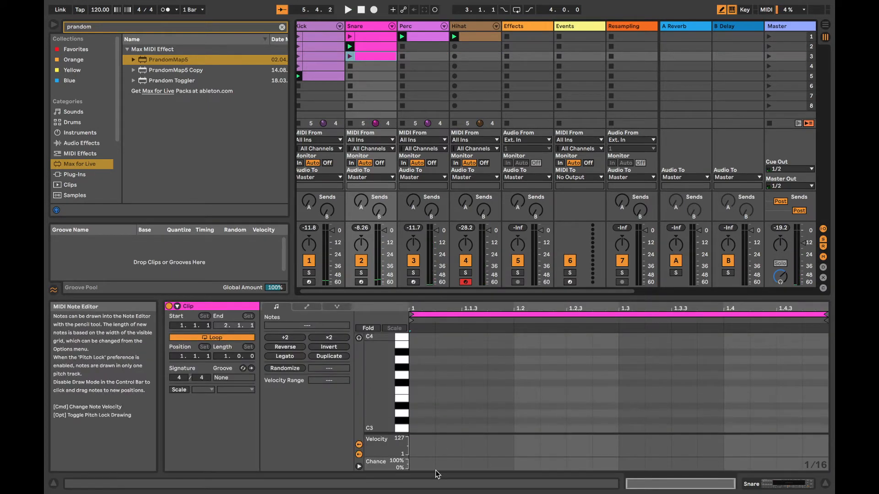
pyautogui.moveTo(567, 424); pyautogui.dragTo(601, 423)
pyautogui.click(692, 428)
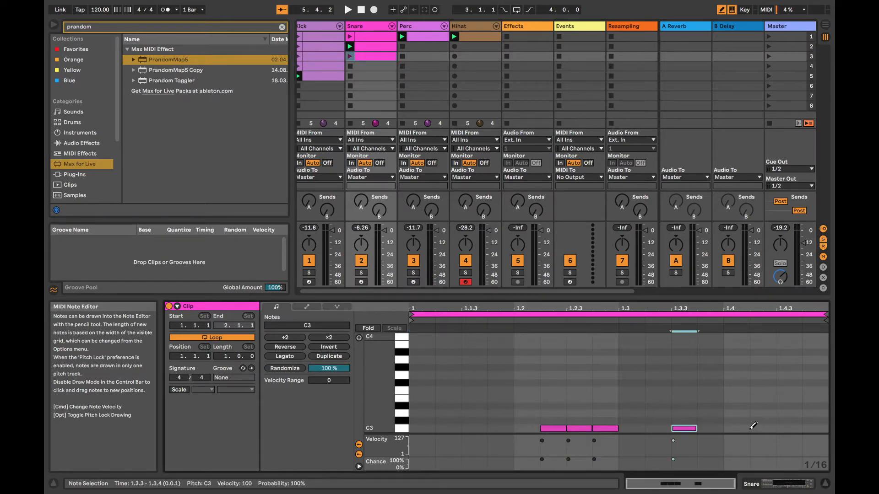
pyautogui.click(552, 426)
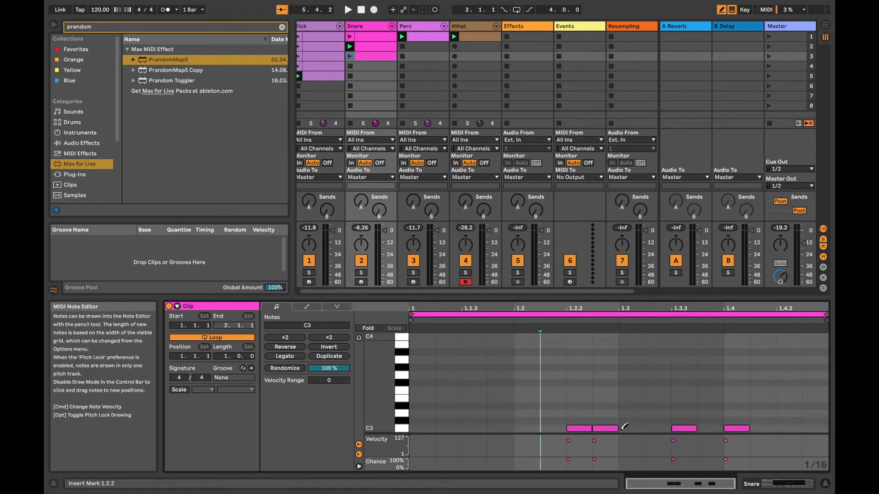
pyautogui.click(783, 426)
pyautogui.click(736, 425)
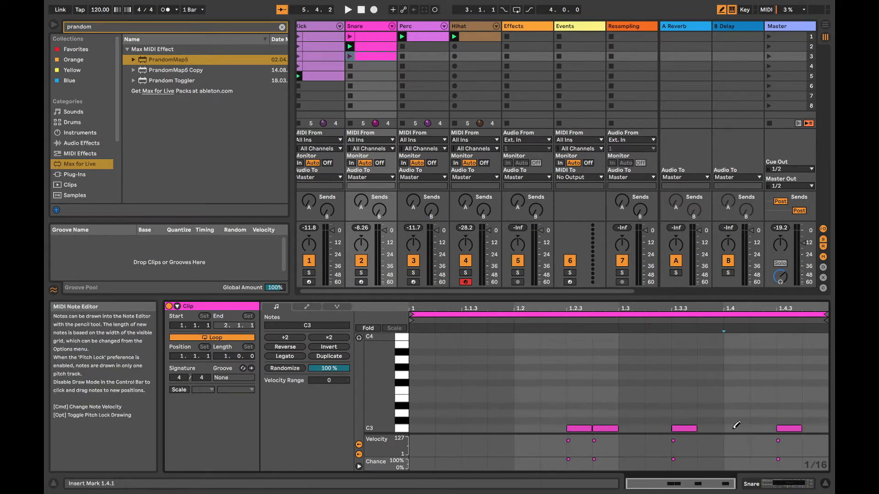
pyautogui.click(736, 425)
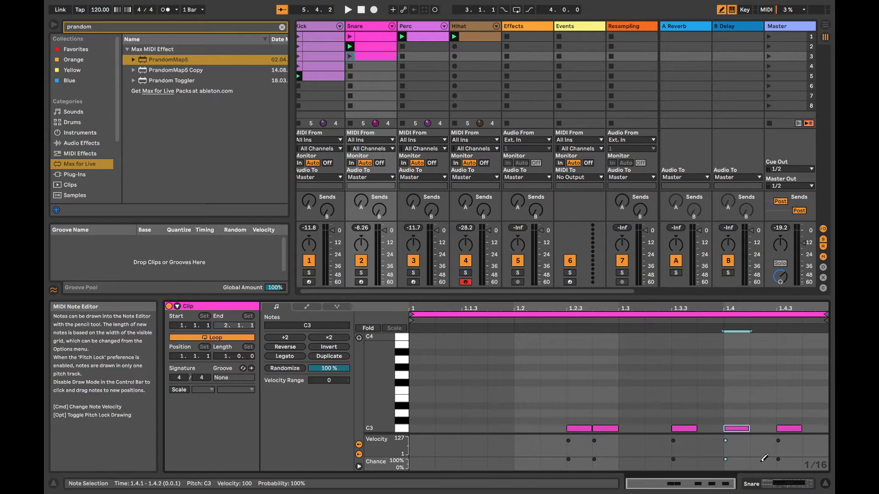
# - Set the third Snare clip's last four notes to 53% probability and launch the clip with the beat
pyautogui.click(721, 9)
pyautogui.moveTo(793, 391)
pyautogui.mouseDown()
pyautogui.moveTo(720, 425)
pyautogui.moveTo(593, 431)
pyautogui.moveTo(594, 463)
pyautogui.mouseUp()
pyautogui.press('space')
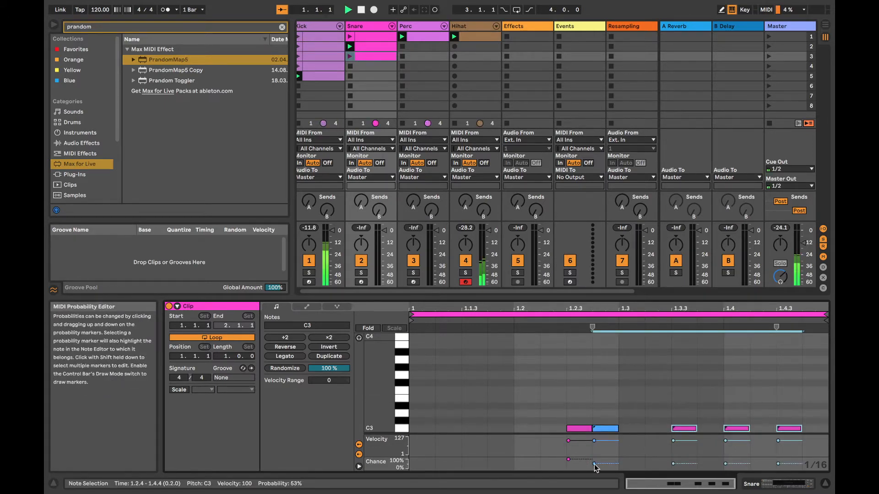
pyautogui.click(349, 57)
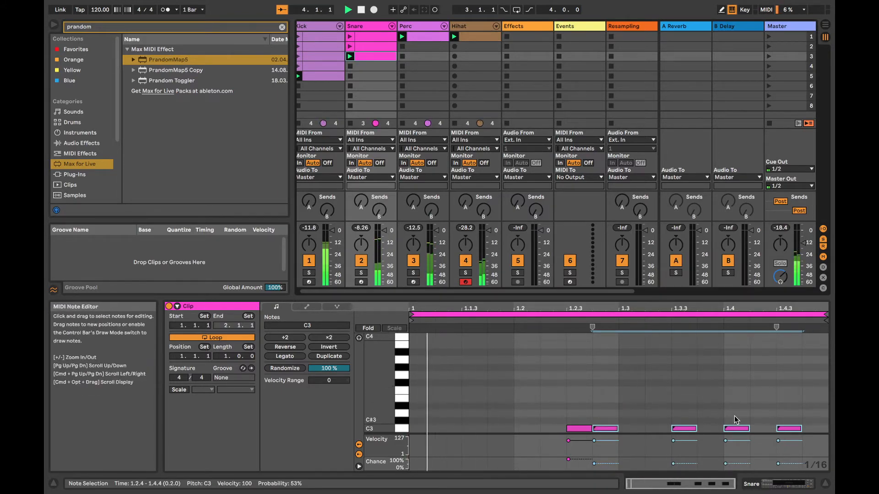
# - Move the third Snare clip's 1.3.3 note to 1.3.2 and its 1.4.1 note to 1.3.4
pyautogui.moveTo(693, 428); pyautogui.dragTo(655, 429)
pyautogui.click(679, 424)
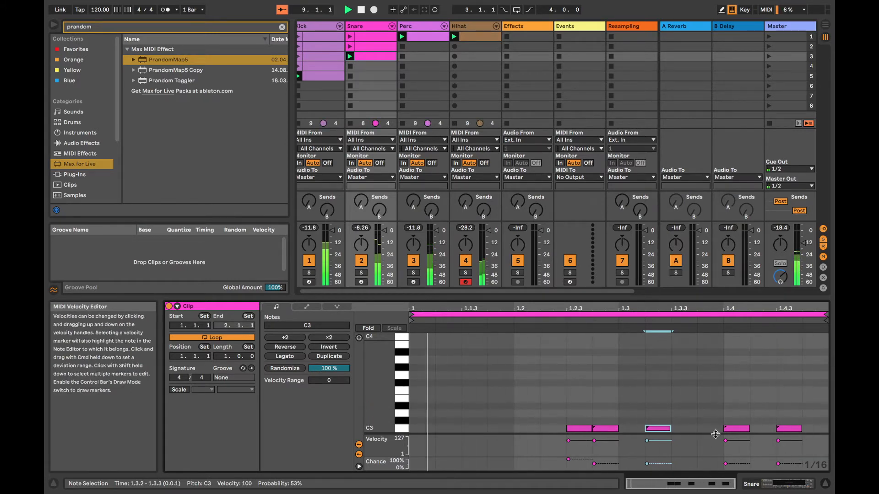
pyautogui.moveTo(735, 429); pyautogui.dragTo(709, 428)
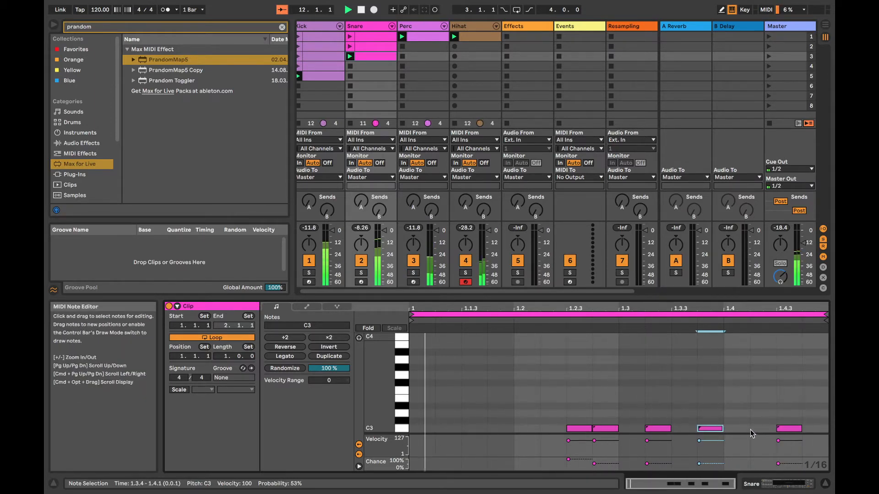
# - Create a fourth Snare clip with C3 notes at 1.1.4, 1.3.2 and 1.4.3, and start playback
pyautogui.doubleClick(382, 67)
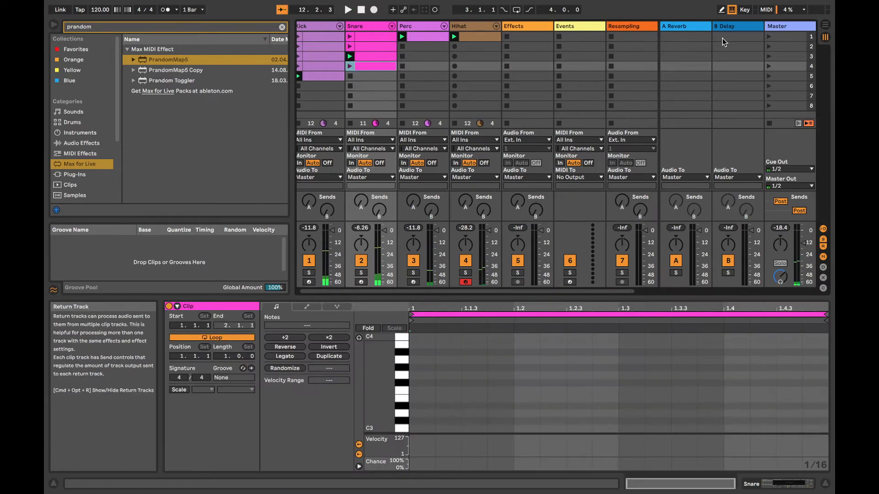
pyautogui.click(722, 10)
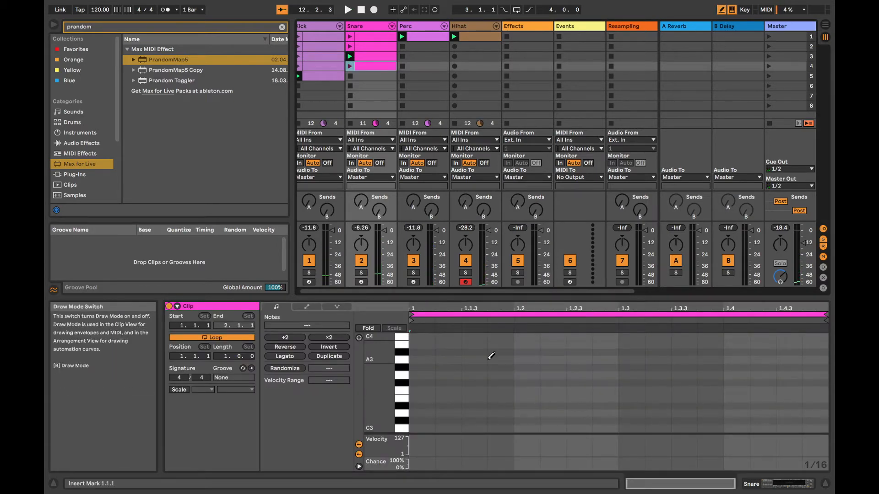
pyautogui.click(500, 429)
pyautogui.click(658, 428)
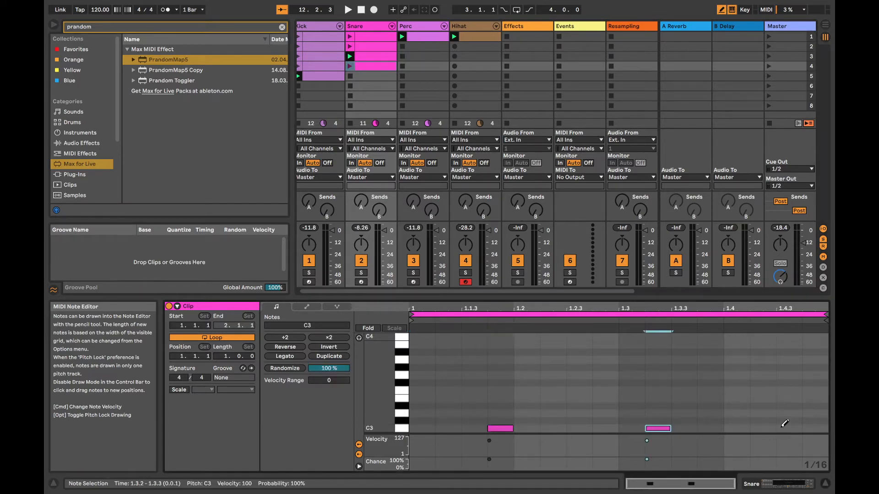
pyautogui.click(789, 428)
pyautogui.press('space')
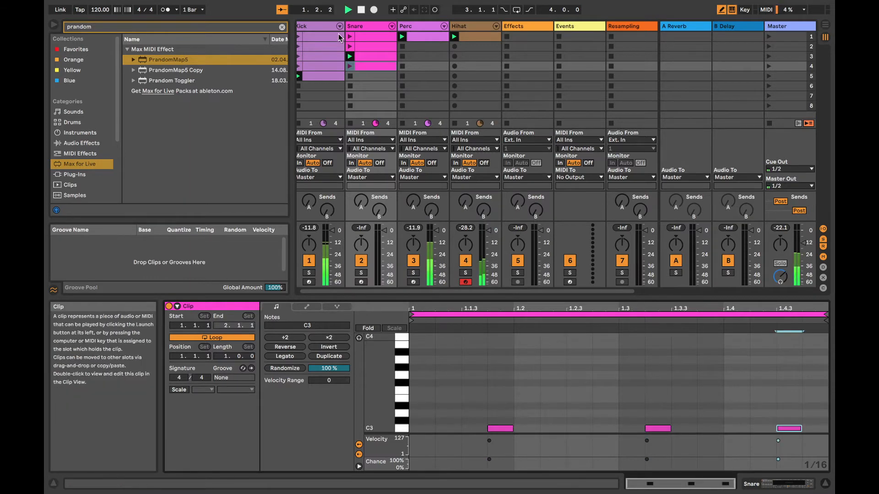
# - Launch the fourth Snare clip and create a second Perc clip filled with C3 sixteenth notes across the bar
pyautogui.click(351, 66)
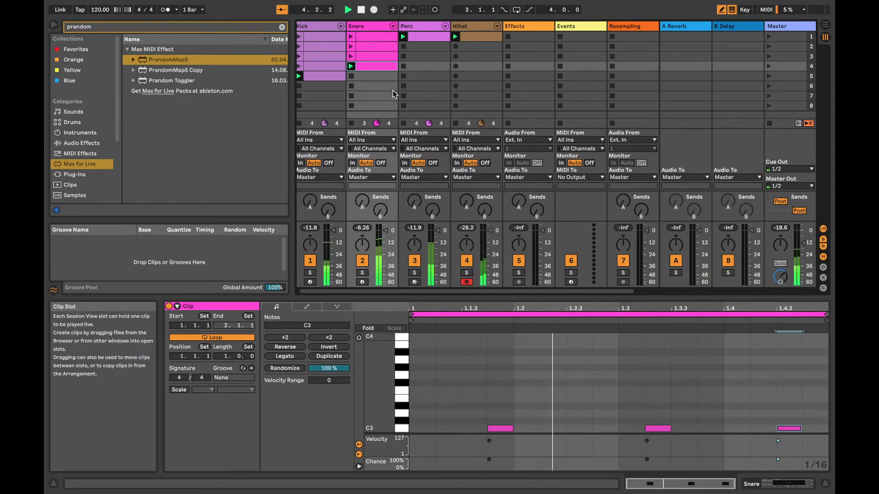
pyautogui.doubleClick(417, 46)
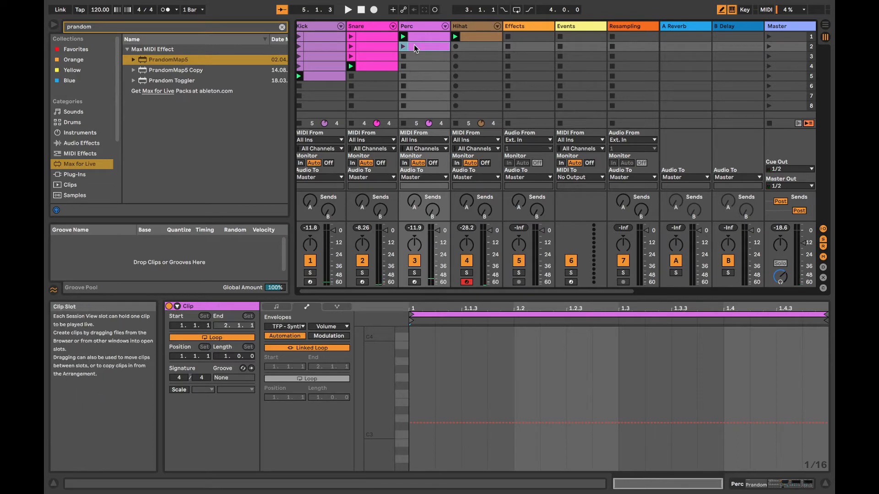
pyautogui.doubleClick(413, 45)
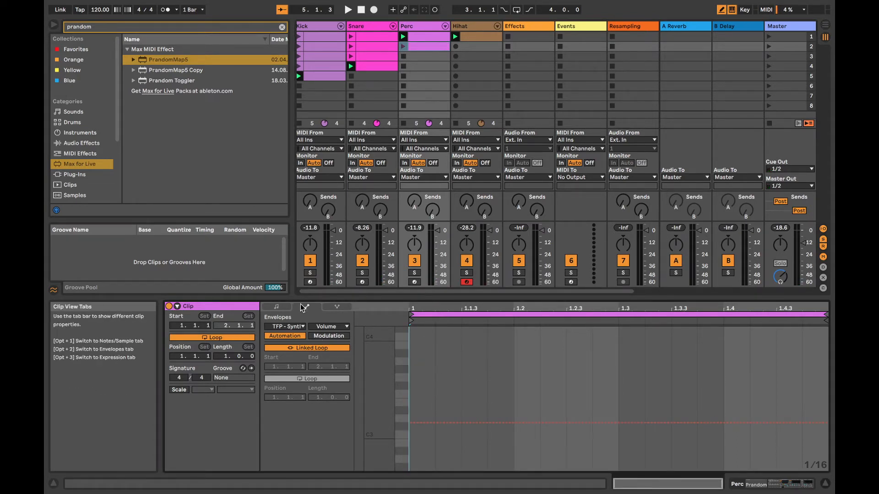
pyautogui.click(289, 309)
pyautogui.scroll(-3, 432, 403)
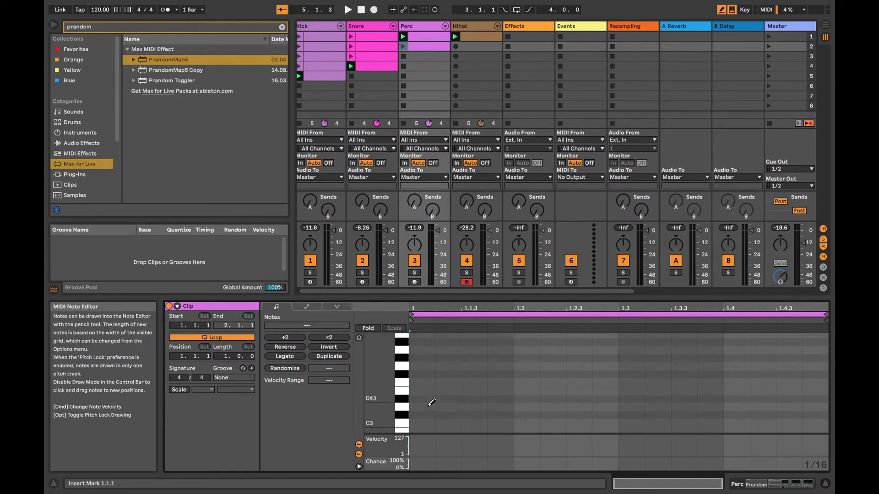
pyautogui.click(421, 388)
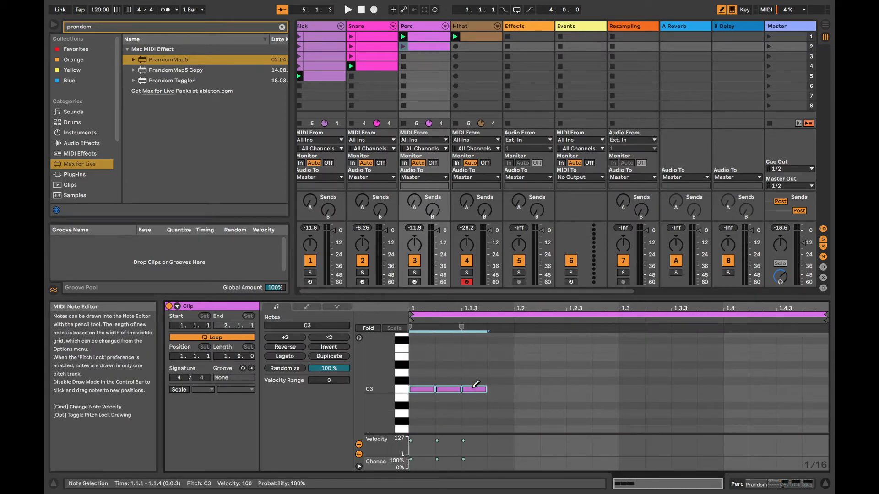
pyautogui.moveTo(476, 384); pyautogui.dragTo(795, 388)
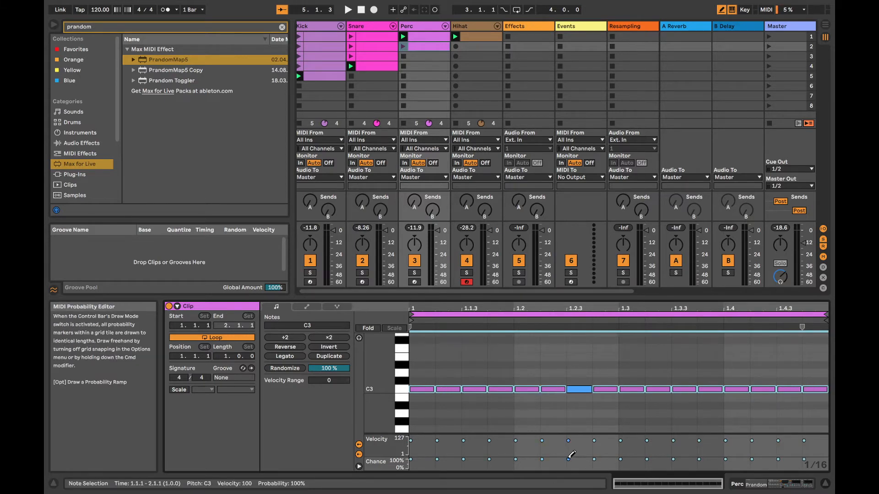
# - Set all notes in the second Perc clip to 46% probability and launch the clip with the beat
pyautogui.click(722, 10)
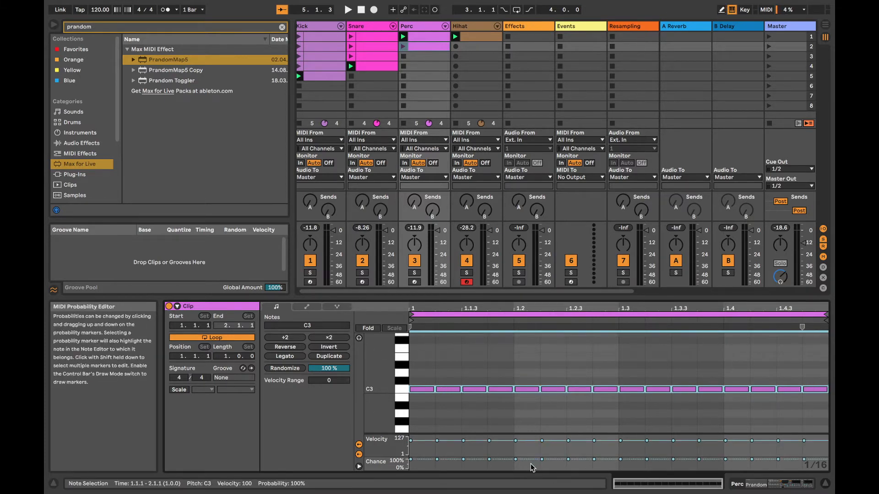
pyautogui.moveTo(517, 459); pyautogui.dragTo(516, 464)
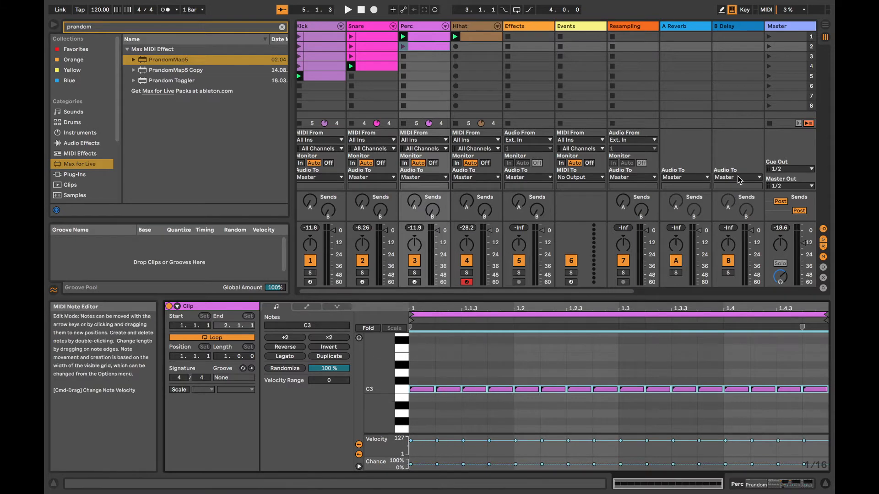
pyautogui.click(721, 9)
pyautogui.press('space')
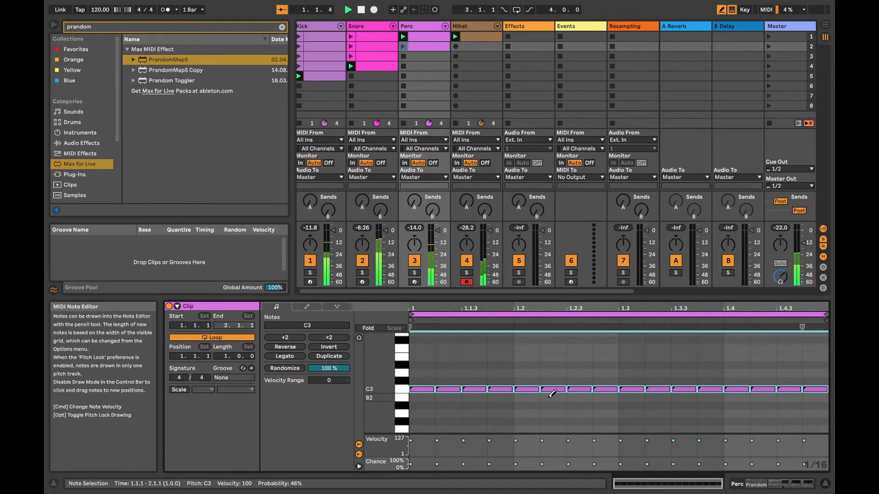
pyautogui.click(402, 46)
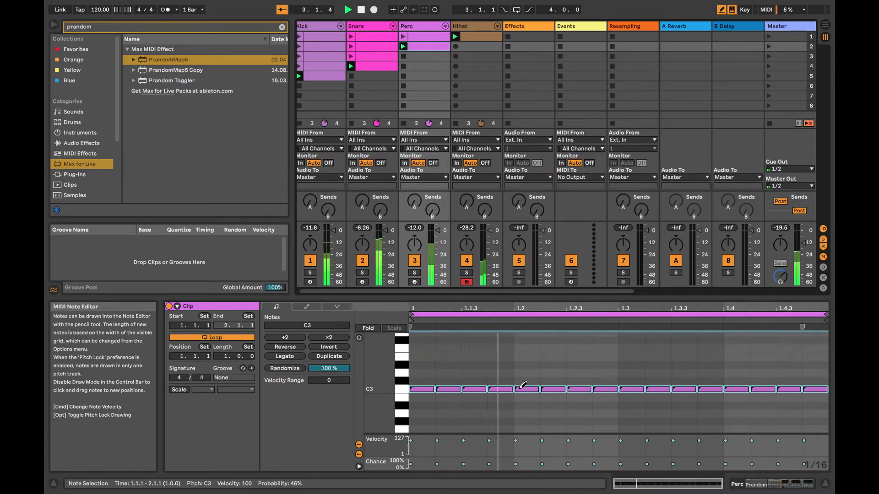
pyautogui.press('space')
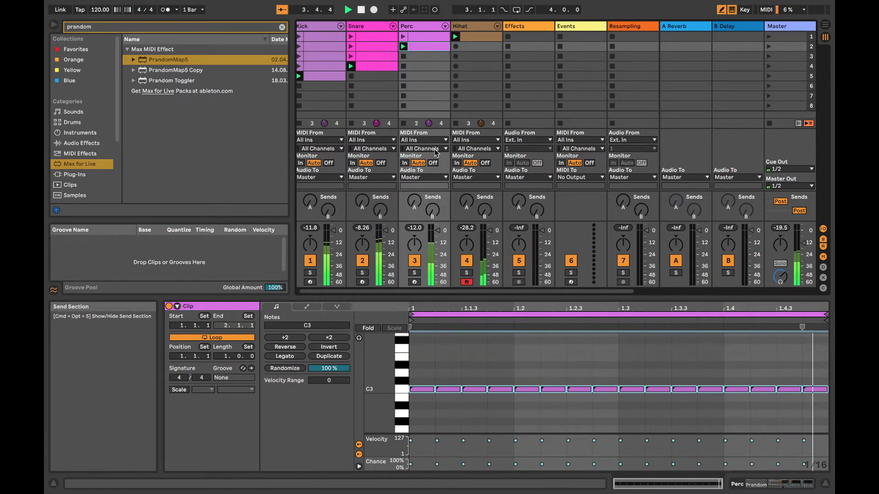
# - Create a third Perc clip and fill its first three beats with C3 notes on a 1/8 grid
pyautogui.doubleClick(421, 57)
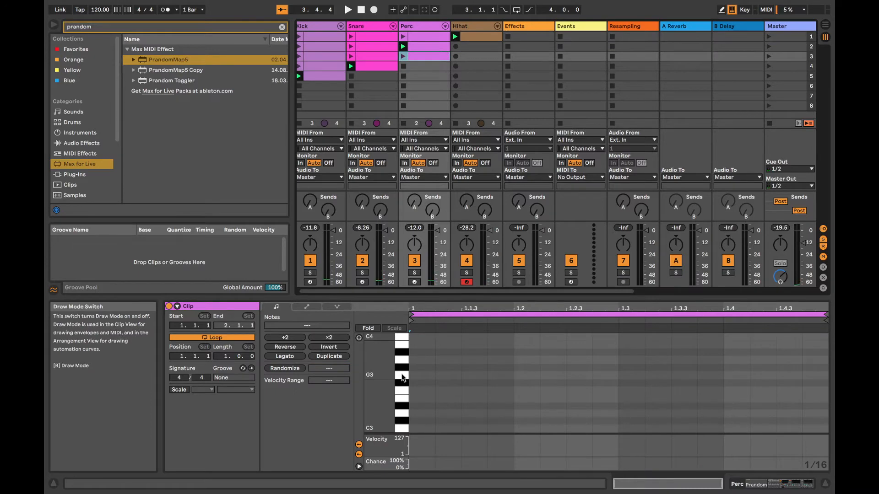
pyautogui.click(717, 9)
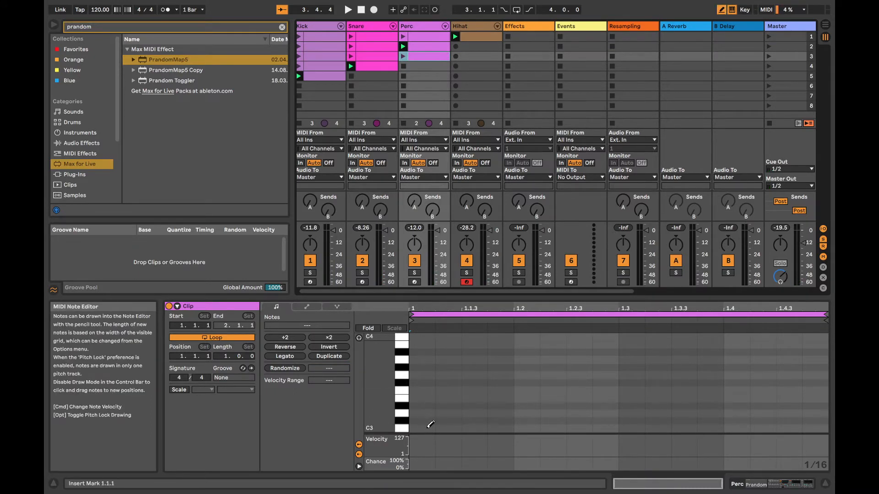
pyautogui.click(428, 428)
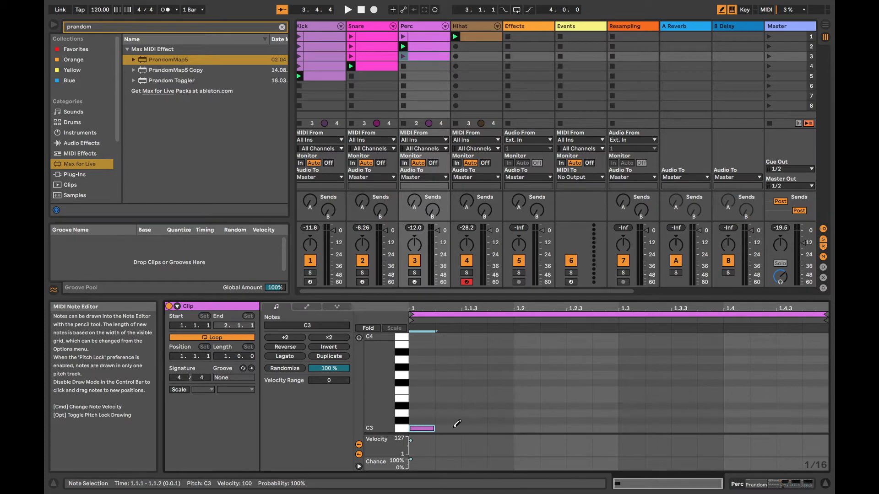
pyautogui.rightClick(498, 425)
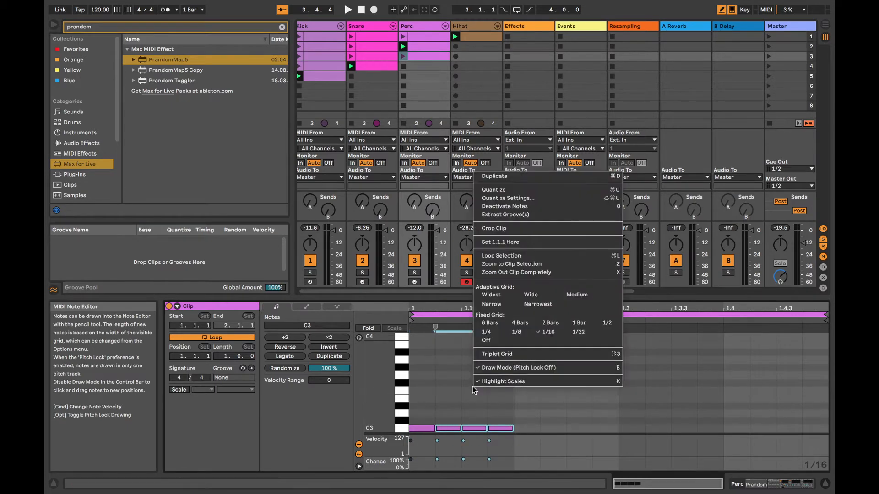
pyautogui.click(525, 333)
pyautogui.click(431, 427)
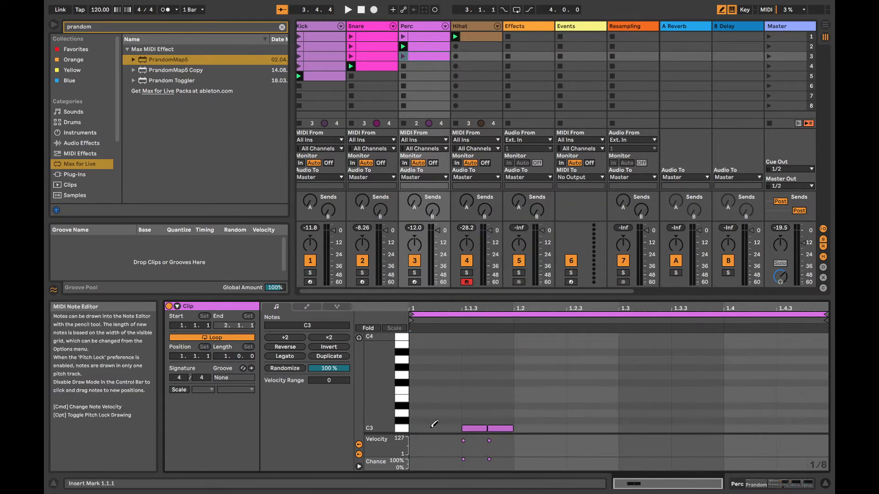
pyautogui.moveTo(432, 427)
pyautogui.mouseDown()
pyautogui.moveTo(666, 419)
pyautogui.moveTo(717, 382)
pyautogui.mouseUp()
pyautogui.click(657, 428)
pyautogui.click(653, 422)
# - Fill the third Perc clip's fourth beat with four C3 notes on a 1/16 grid
pyautogui.rightClick(736, 373)
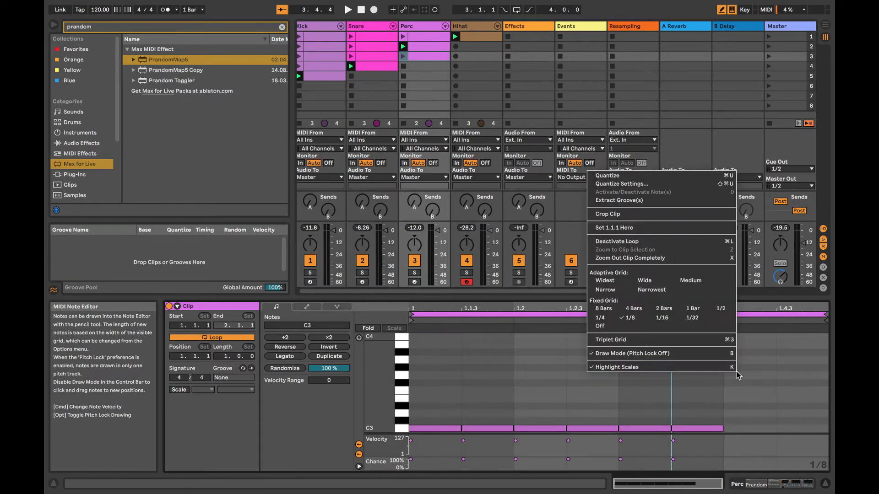
pyautogui.click(665, 320)
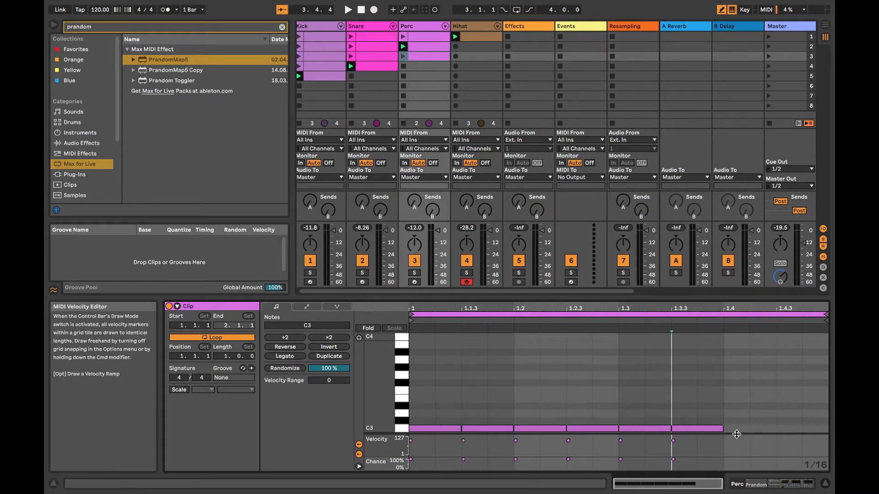
pyautogui.moveTo(737, 428); pyautogui.dragTo(812, 425)
# - Switch to a 1/8 triplet grid and redraw the third Perc clip's fourth beat as three C3 triplet notes
pyautogui.rightClick(775, 425)
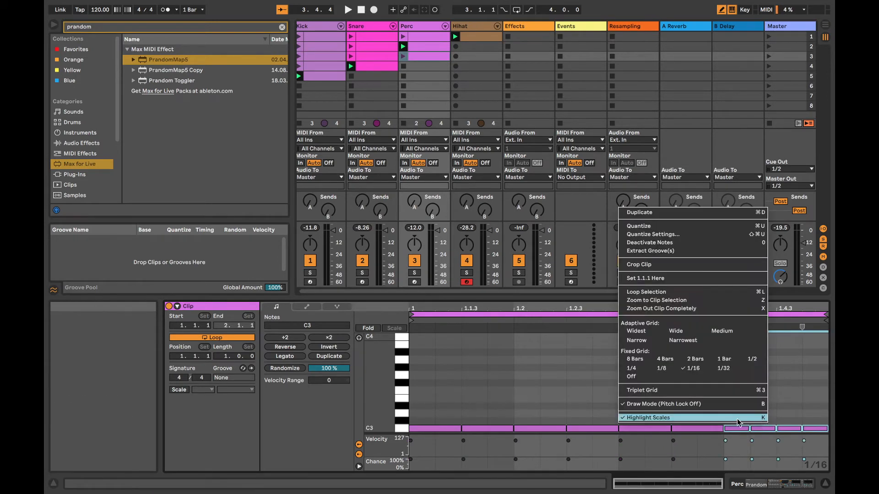
pyautogui.click(688, 392)
pyautogui.rightClick(723, 384)
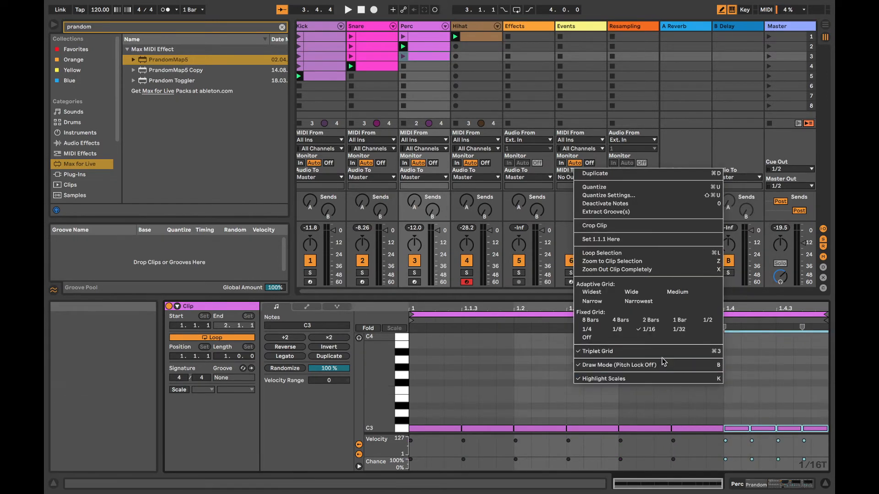
pyautogui.click(621, 331)
pyautogui.moveTo(736, 429); pyautogui.dragTo(788, 428)
pyautogui.rightClick(784, 424)
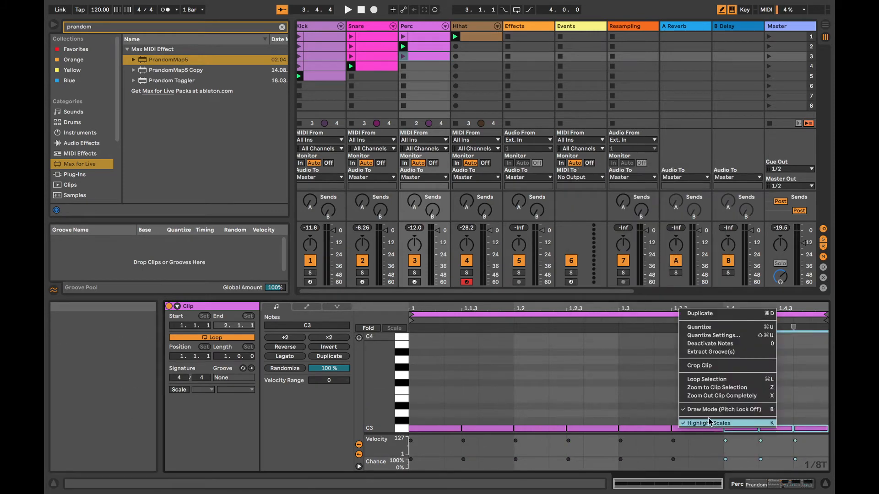
pyautogui.rightClick(652, 401)
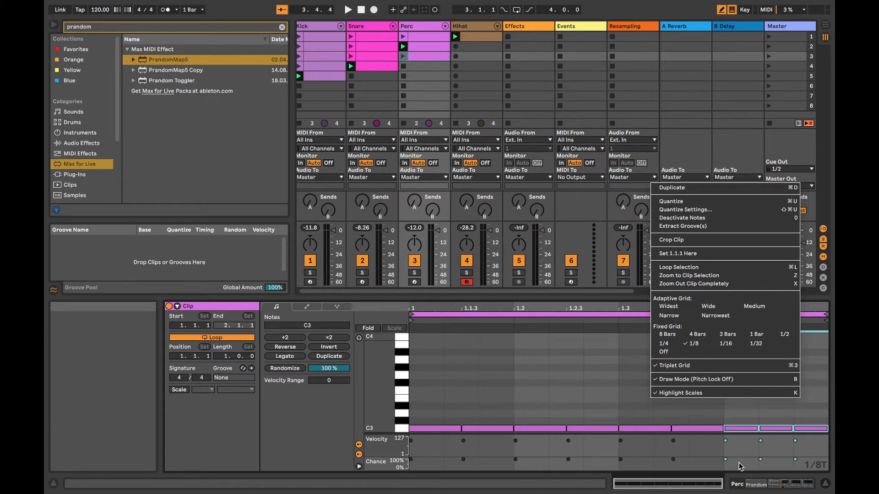
pyautogui.click(725, 422)
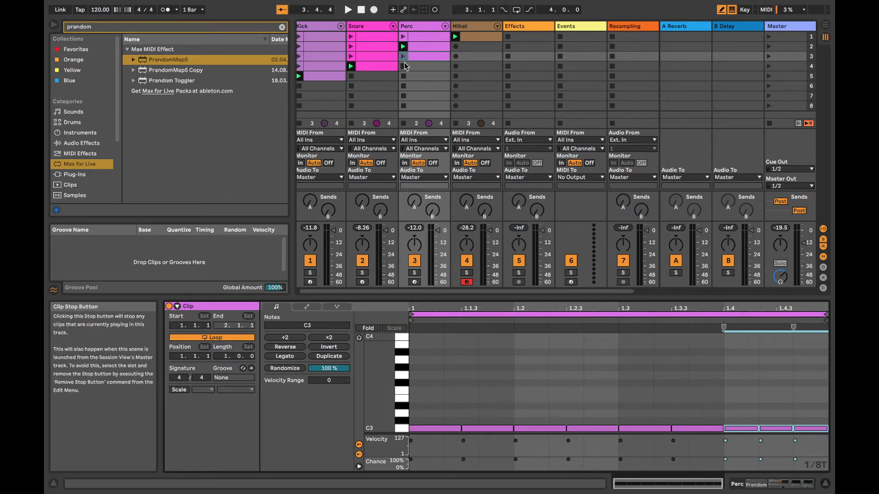
# - Launch the third Perc clip and replace its third beat's notes with three C3 1/8 triplet notes
pyautogui.click(403, 57)
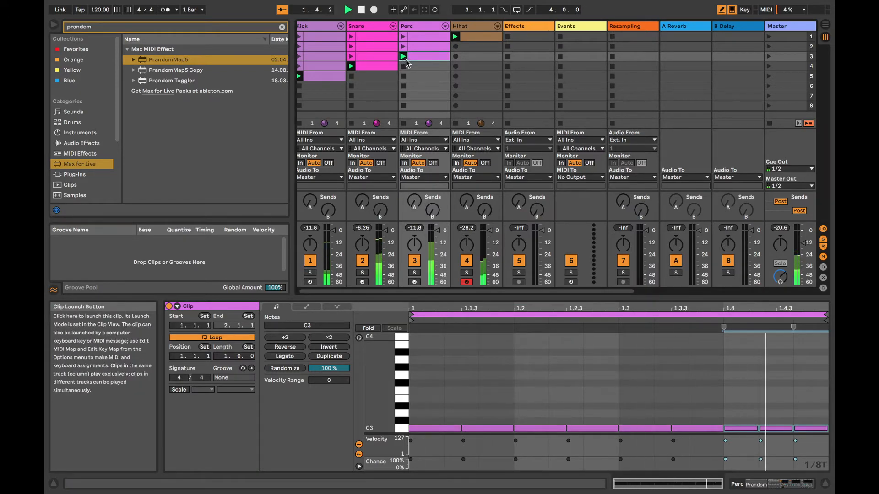
pyautogui.press('space')
pyautogui.click(636, 428)
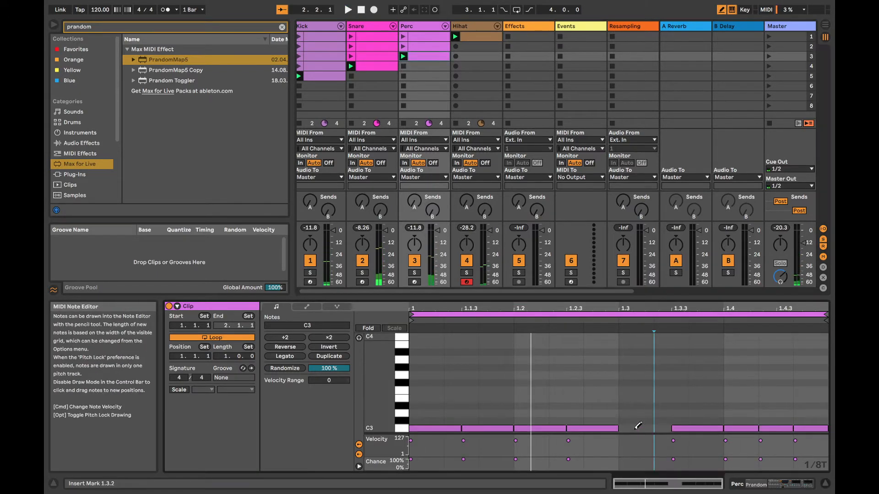
pyautogui.moveTo(638, 426); pyautogui.dragTo(696, 425)
pyautogui.press('space')
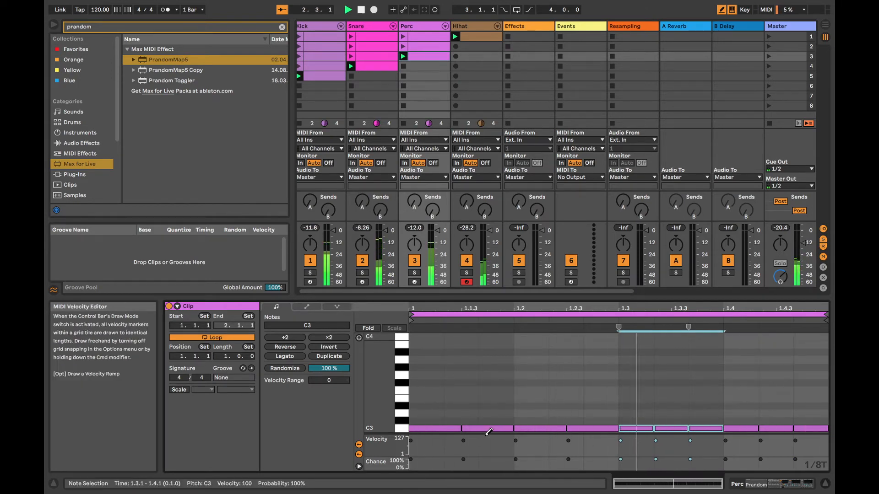
# - Replace the notes in the third Perc clip's first two beats with C3 1/8 triplet notes and play it
pyautogui.press('space')
pyautogui.moveTo(462, 428); pyautogui.dragTo(532, 421)
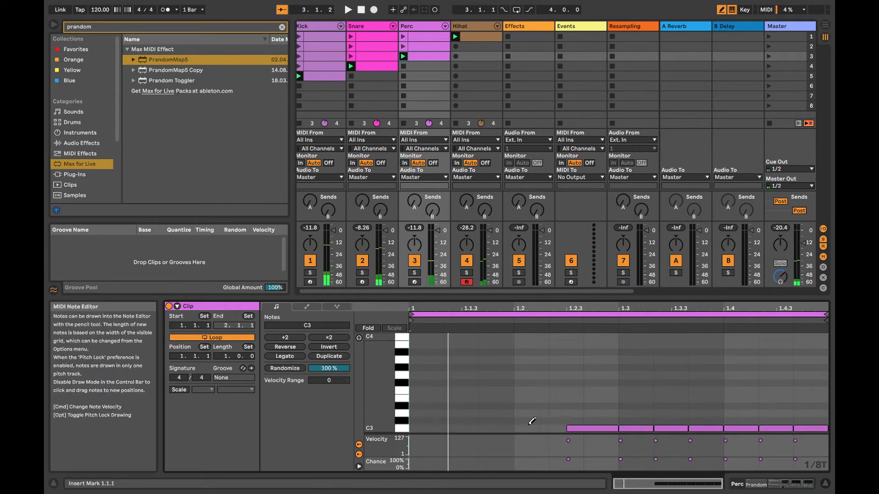
pyautogui.moveTo(442, 428); pyautogui.dragTo(595, 419)
pyautogui.click(579, 427)
pyautogui.press('space')
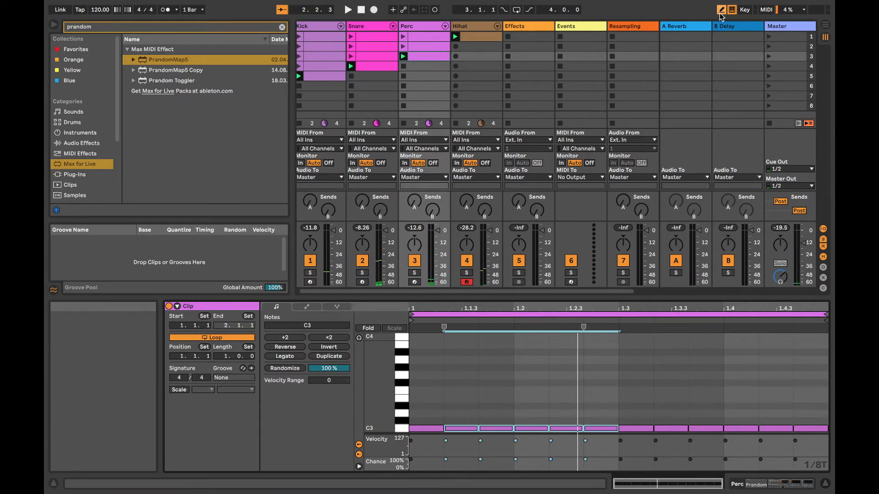
# - Turn off Draw Mode, shorten all the third Perc clip's notes together, and play the result
pyautogui.press('b')
pyautogui.press('super+a')
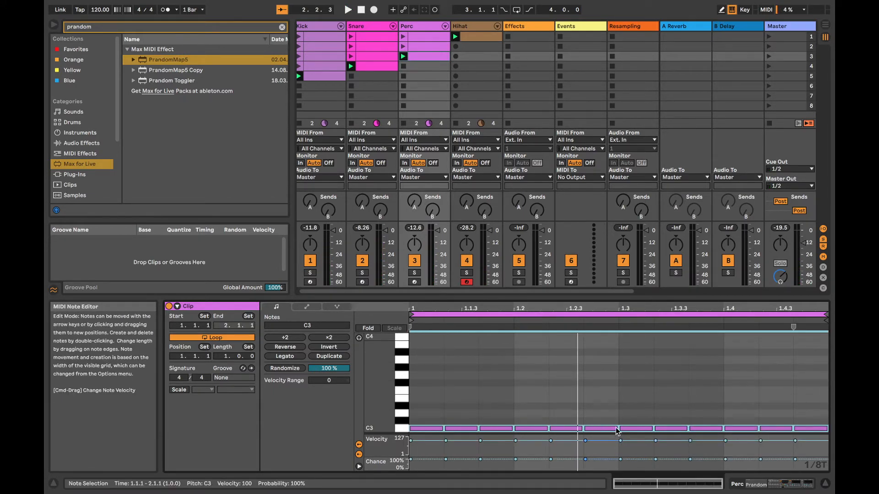
pyautogui.moveTo(616, 428); pyautogui.dragTo(573, 428)
pyautogui.press('space')
# - Lengthen the third, fifth and tenth notes of the third Perc clip
pyautogui.click(594, 408)
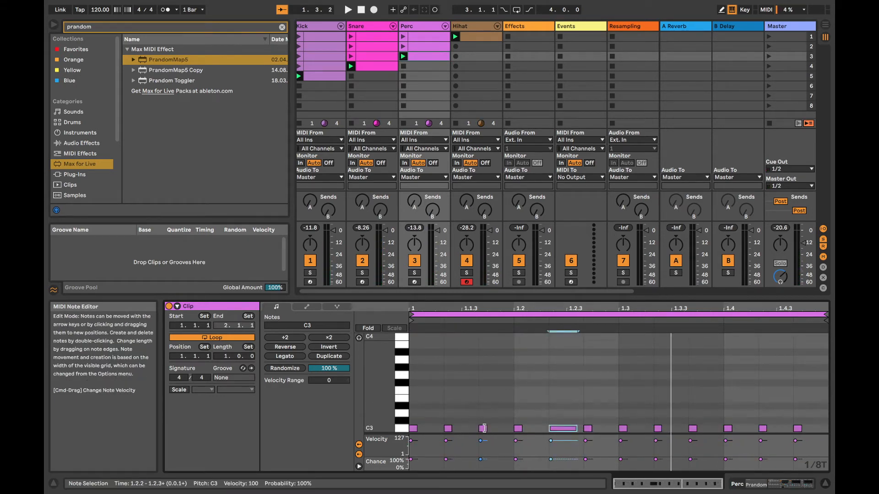
pyautogui.moveTo(483, 428); pyautogui.dragTo(511, 429)
pyautogui.moveTo(730, 429); pyautogui.dragTo(738, 429)
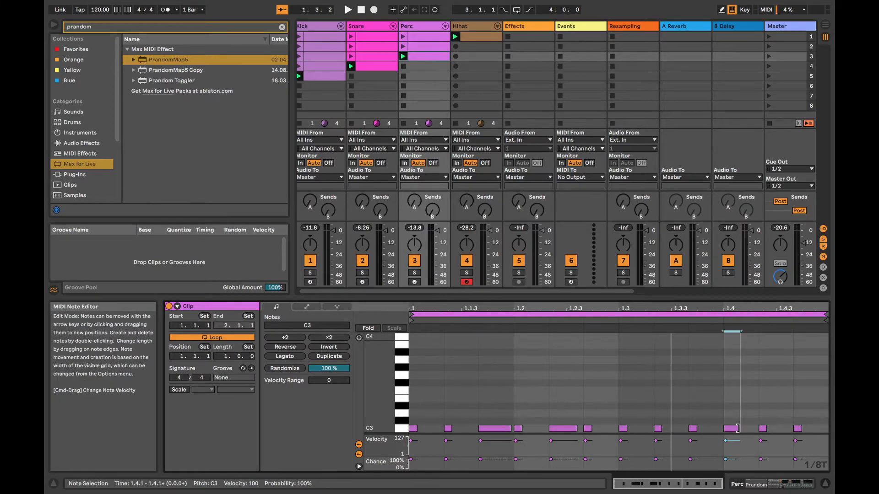
# - Examine the Sampler volume envelopes on the Perc and Hihat tracks while playing the beat
pyautogui.hotkey('shift', 'Tab')
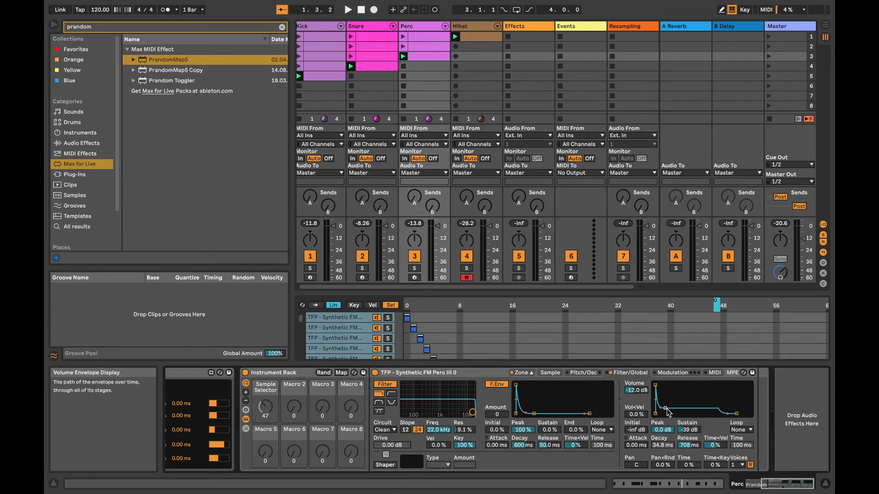
pyautogui.press('space')
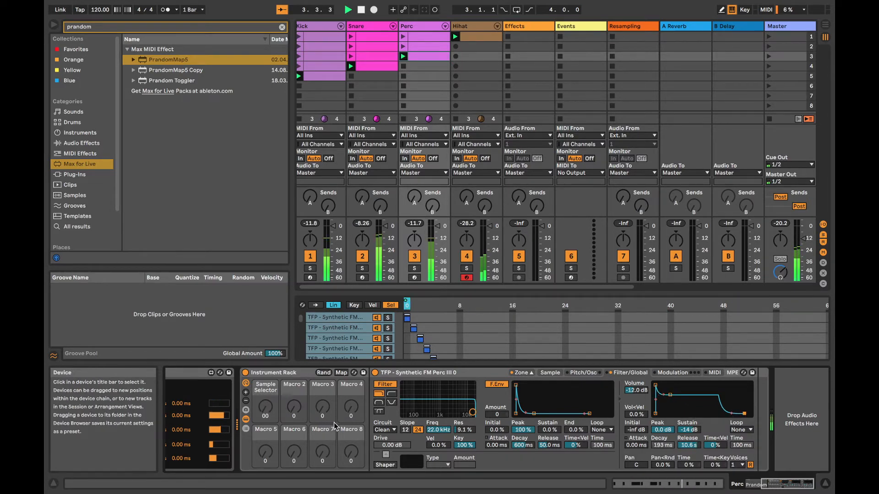
pyautogui.press('space')
pyautogui.click(455, 26)
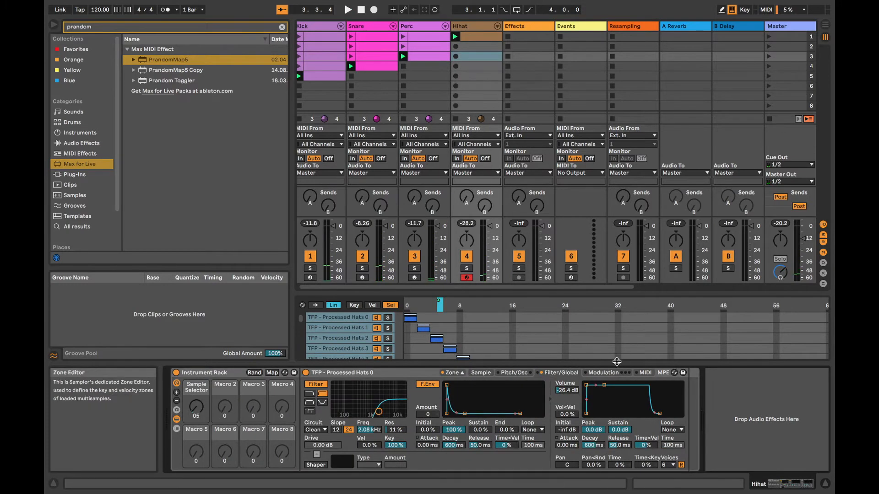
pyautogui.press('space')
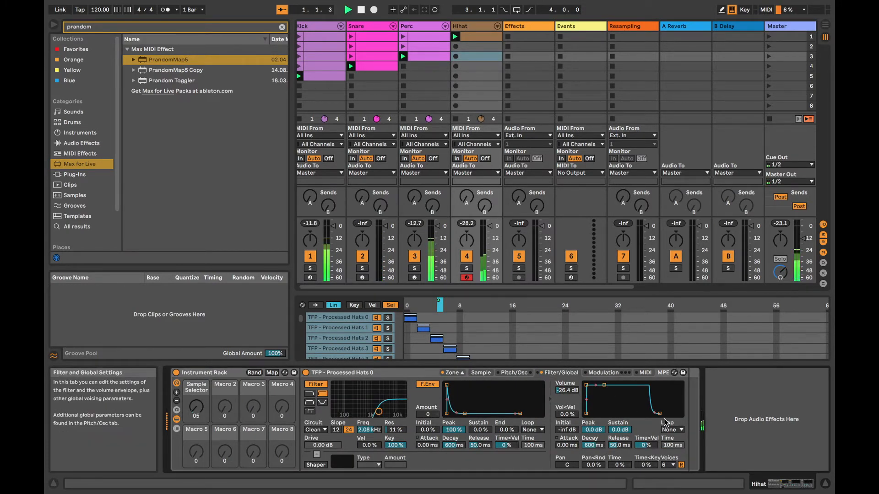
# - Solo the Hihat track and set the release of its Sampler's volume envelope to 125 ms
pyautogui.click(466, 268)
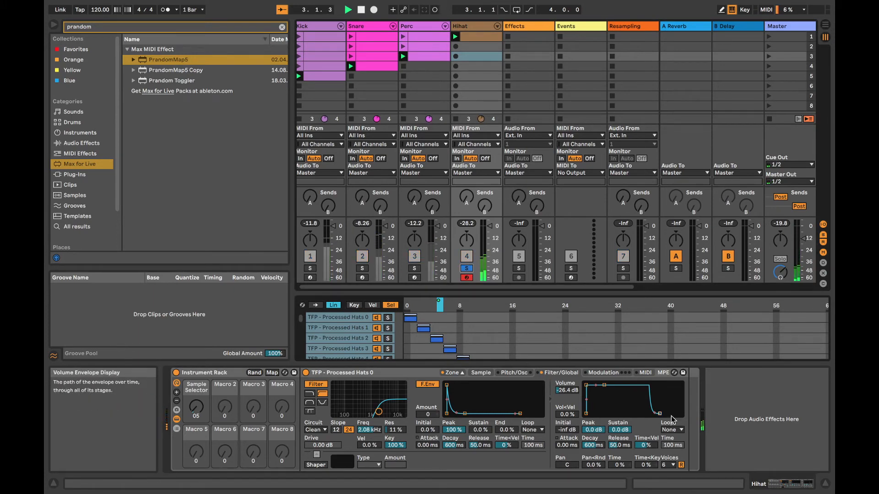
pyautogui.moveTo(672, 419); pyautogui.dragTo(669, 414)
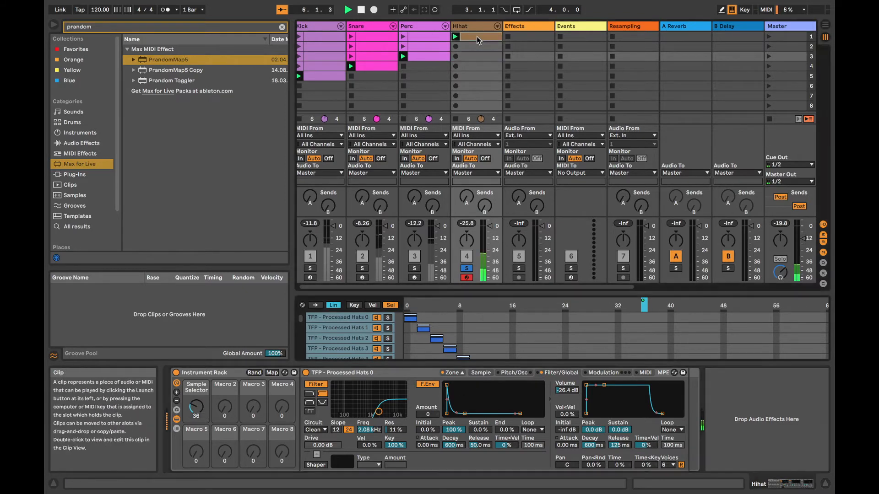
pyautogui.doubleClick(476, 37)
# - Solo the Perc track and create an empty clip in its fourth slot
pyautogui.click(419, 57)
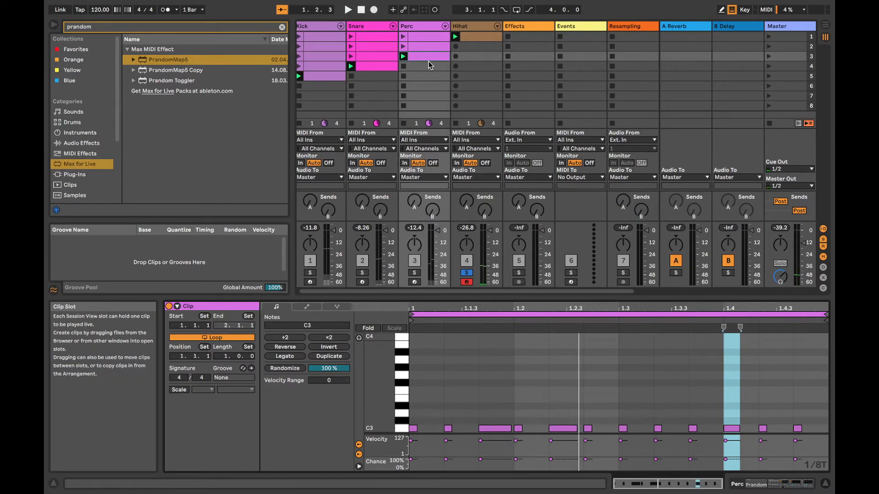
pyautogui.click(414, 273)
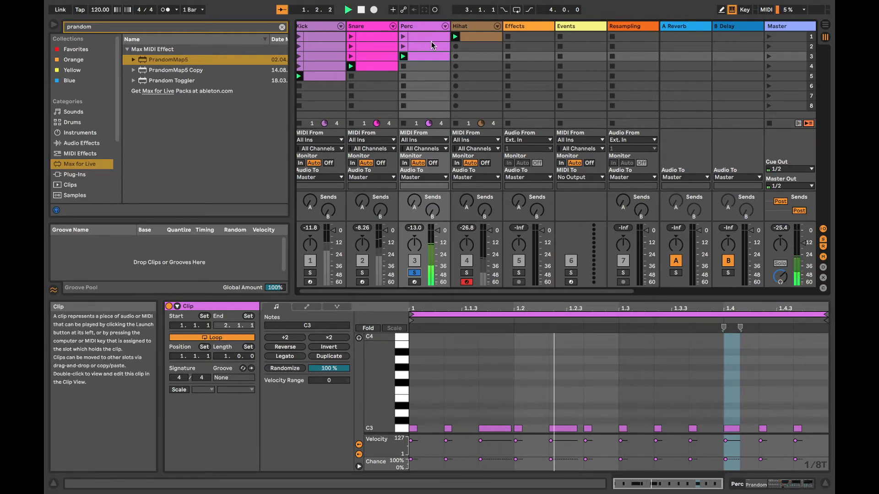
pyautogui.doubleClick(421, 65)
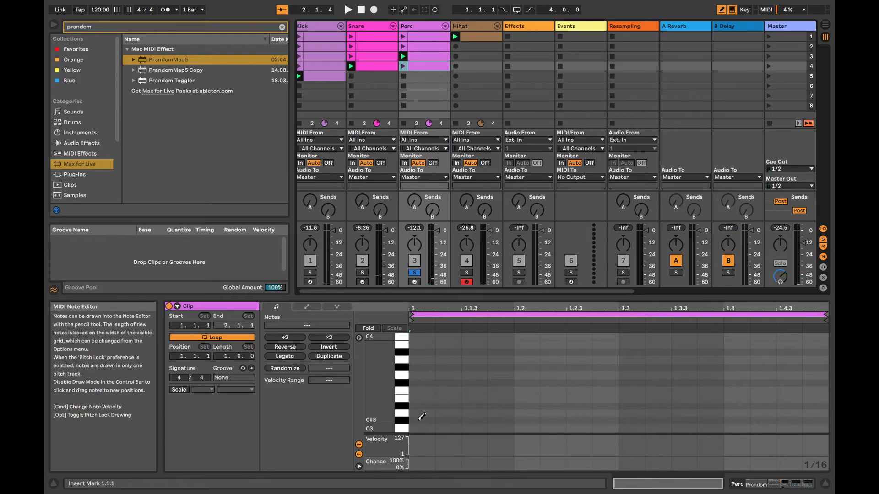
# - Enter a single C3 note at the start of the fourth Perc clip, stretch it to 1.3.1, and play the clip
pyautogui.click(422, 428)
pyautogui.moveTo(449, 425); pyautogui.dragTo(586, 421)
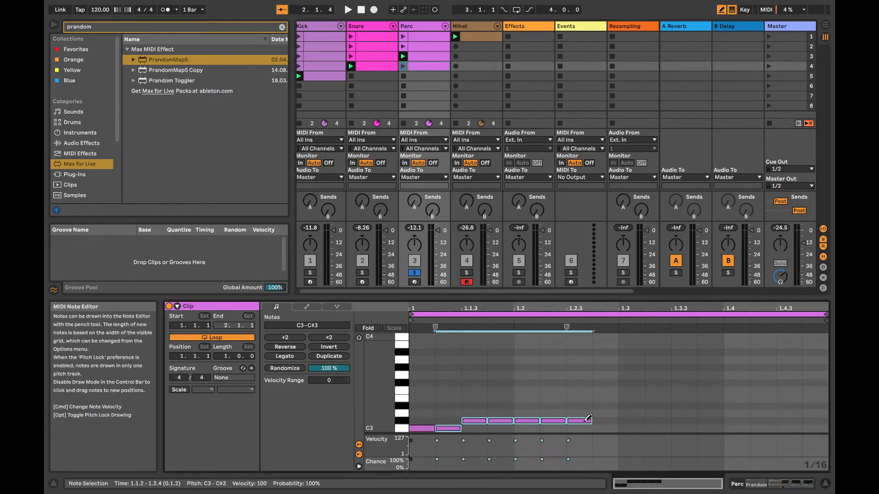
pyautogui.press('Delete')
pyautogui.click(721, 10)
pyautogui.click(444, 410)
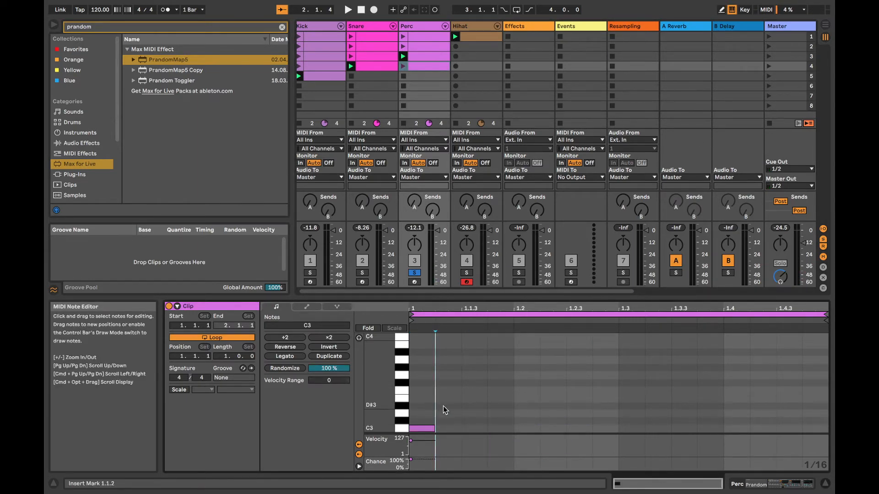
pyautogui.moveTo(434, 429); pyautogui.dragTo(621, 426)
pyautogui.press('space')
pyautogui.click(403, 66)
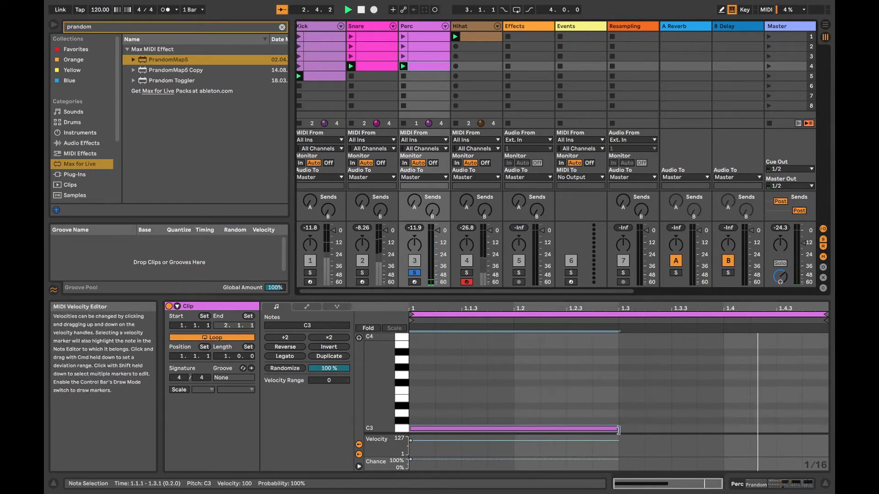
pyautogui.press('space')
# - Create a fifth Perc clip containing one long C3 note from 1.1.3 to 1.3.3
pyautogui.doubleClick(414, 75)
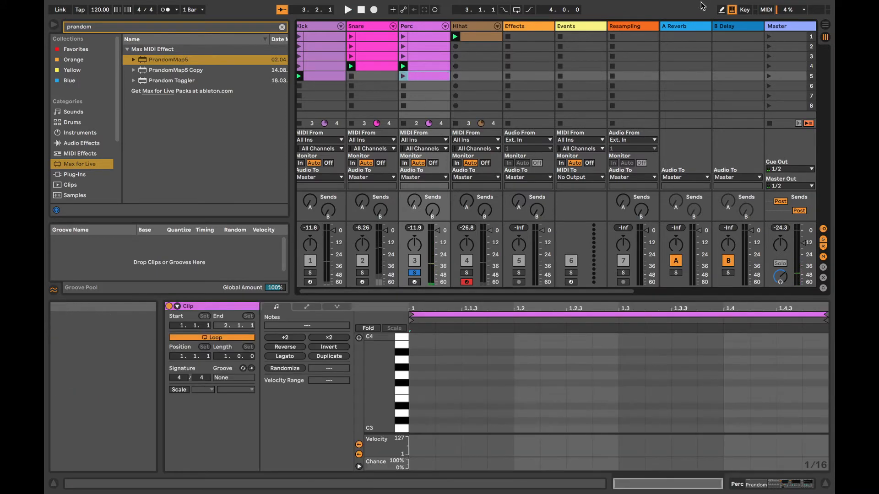
pyautogui.click(722, 9)
pyautogui.click(722, 9)
pyautogui.click(474, 429)
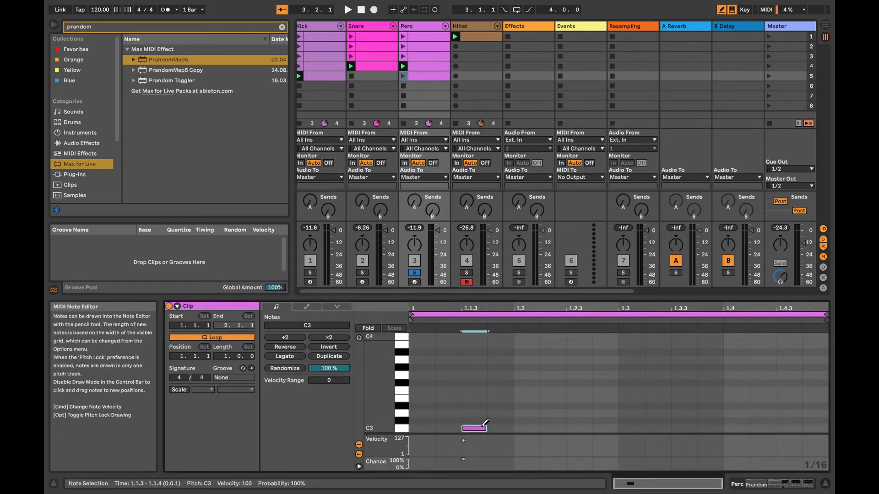
pyautogui.moveTo(485, 429); pyautogui.dragTo(671, 429)
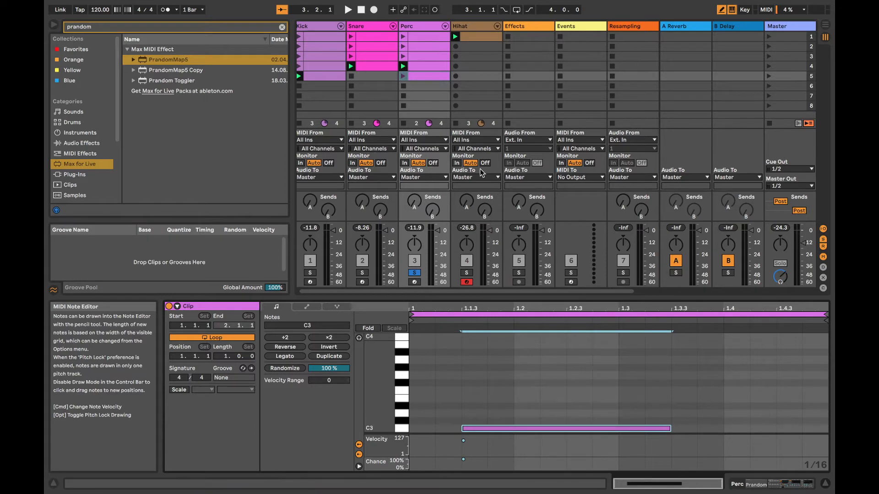
# - Create a sixth Perc clip with C3 1/16 notes at 1.2.3 and 1.4.3, and play it with the Perc track unsoloed
pyautogui.doubleClick(417, 86)
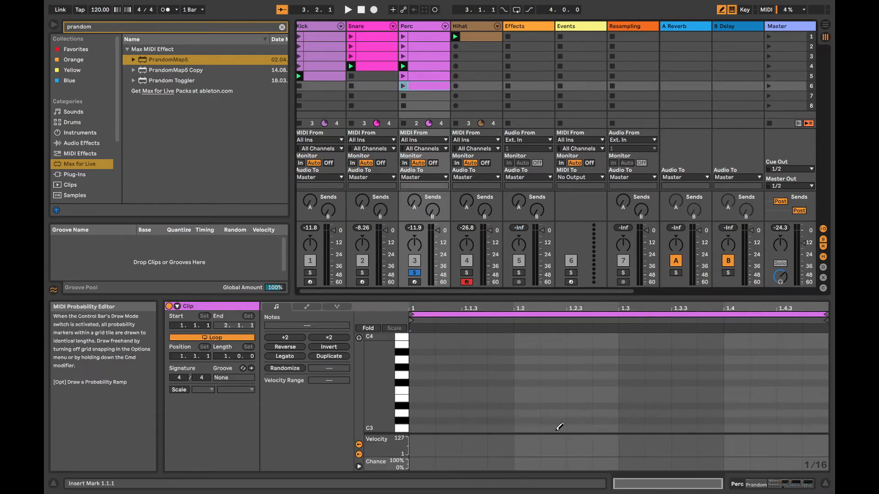
pyautogui.click(579, 428)
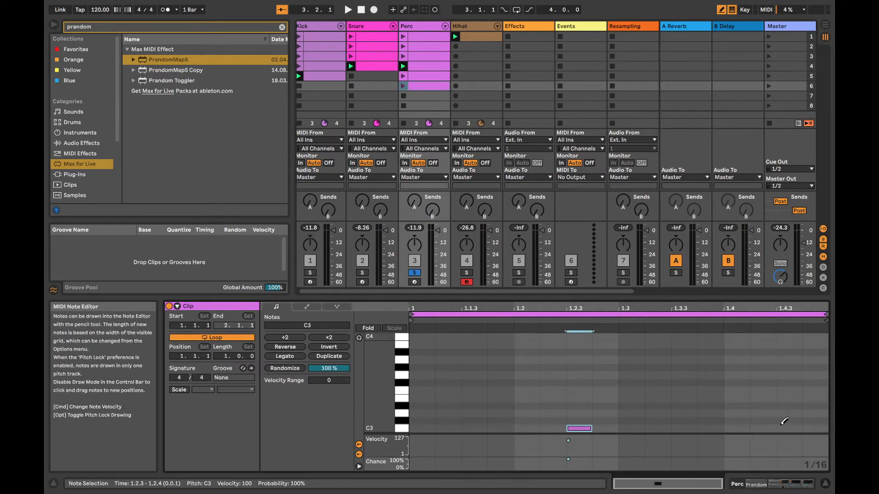
pyautogui.click(789, 428)
pyautogui.press('space')
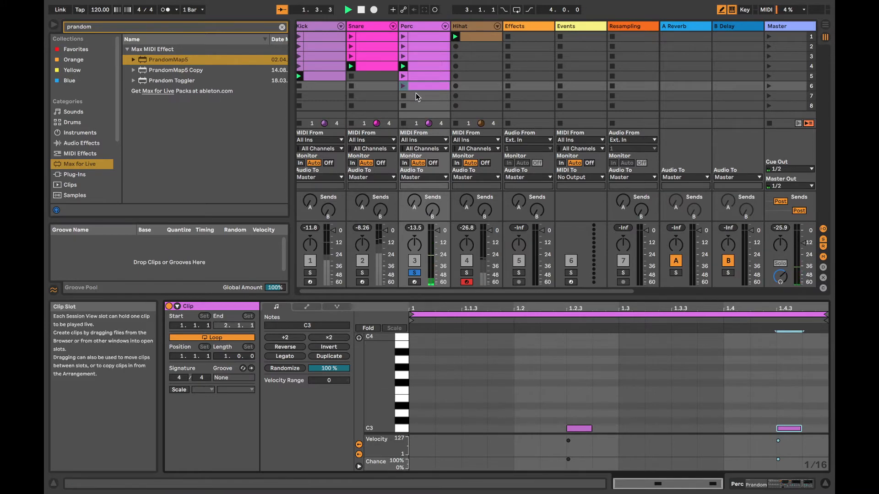
pyautogui.click(401, 87)
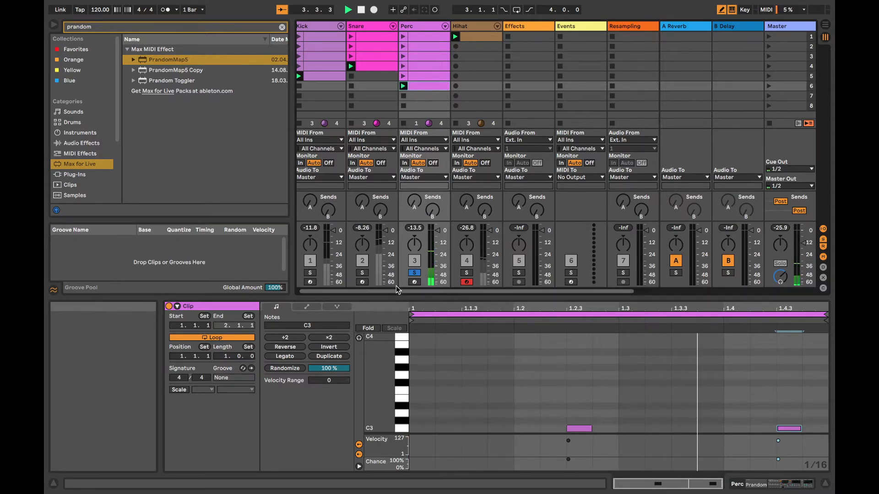
pyautogui.click(415, 273)
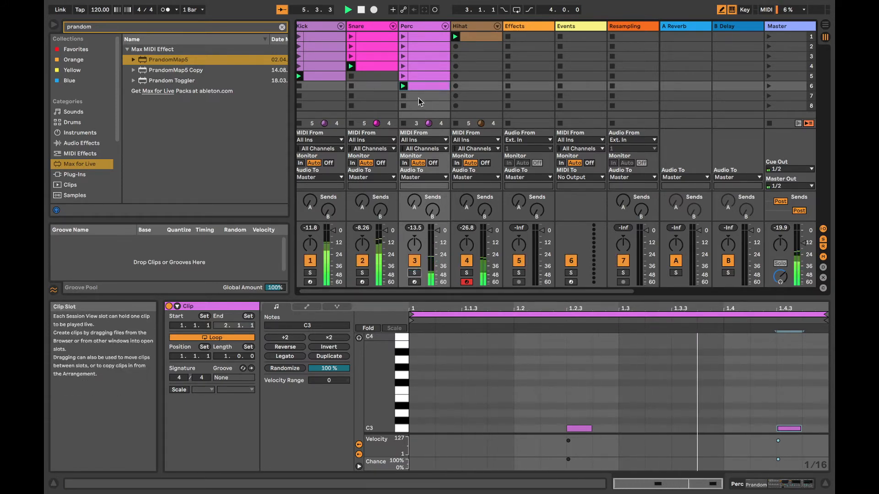
# - Create a seventh Perc clip with C3 notes at 1.2.1 and 1.4.1, and an eighth with C3 notes at 1.2.1 and 1.3.3
pyautogui.hscroll(1, 419, 100)
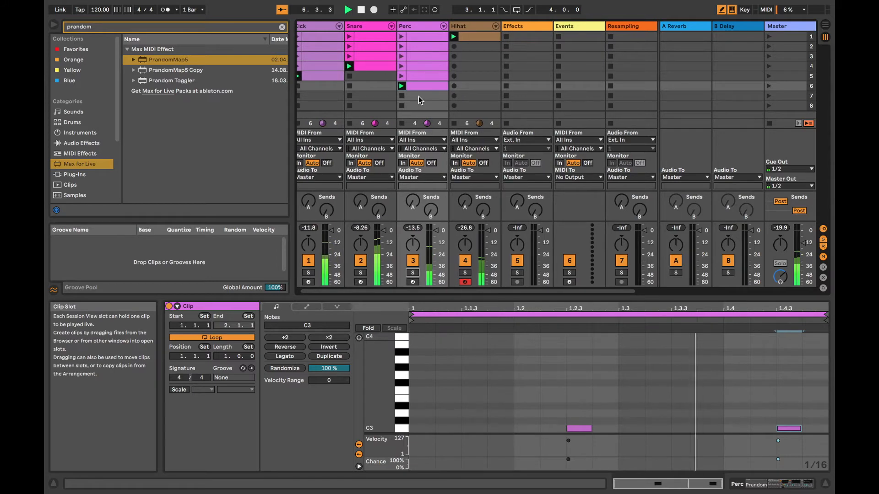
pyautogui.doubleClick(419, 96)
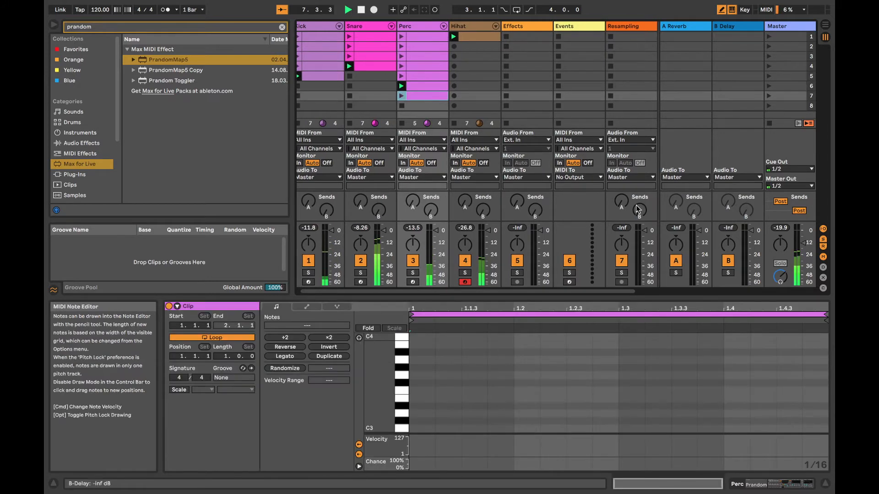
pyautogui.click(524, 428)
pyautogui.click(731, 428)
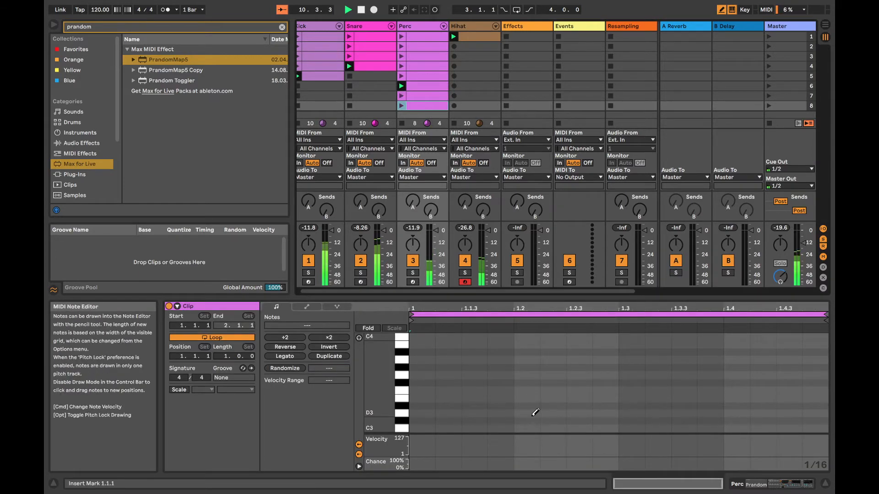
pyautogui.click(526, 429)
pyautogui.click(689, 429)
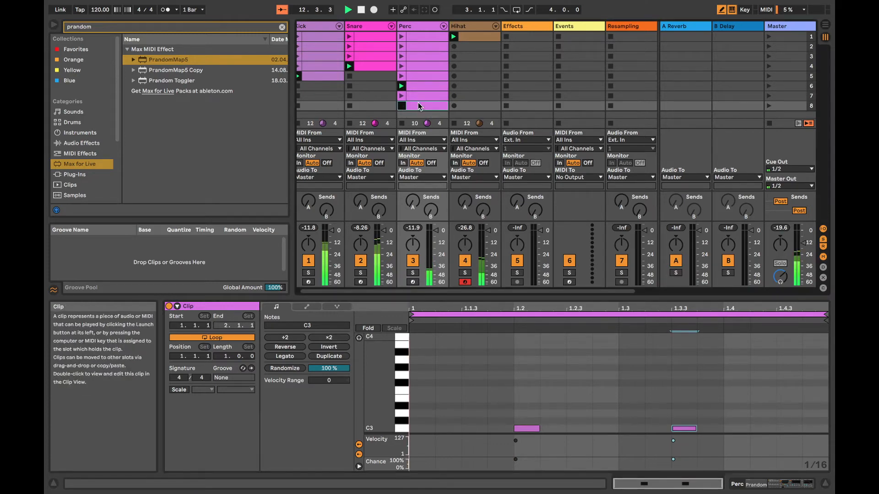
# - Copy the second and third Perc clips to the same slots of the Hihat track
pyautogui.click(418, 57)
pyautogui.doubleClick(417, 59)
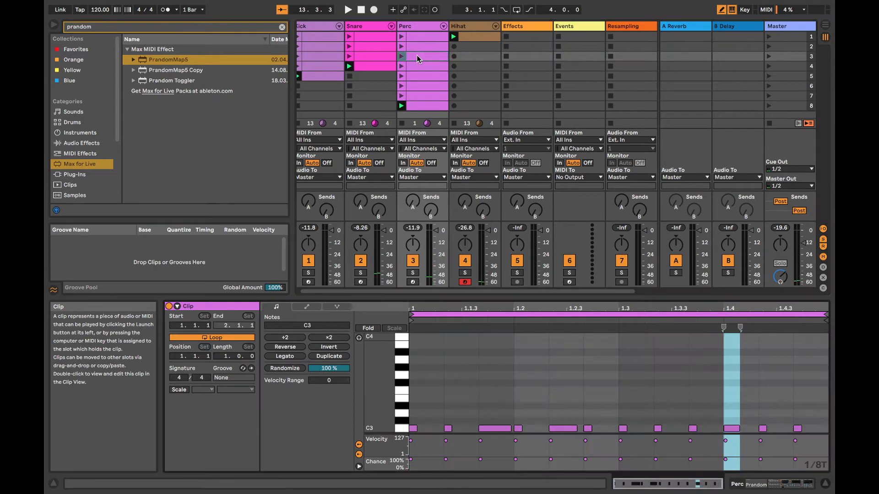
pyautogui.keyDown('shift'); pyautogui.click(418, 48); pyautogui.keyUp('shift')
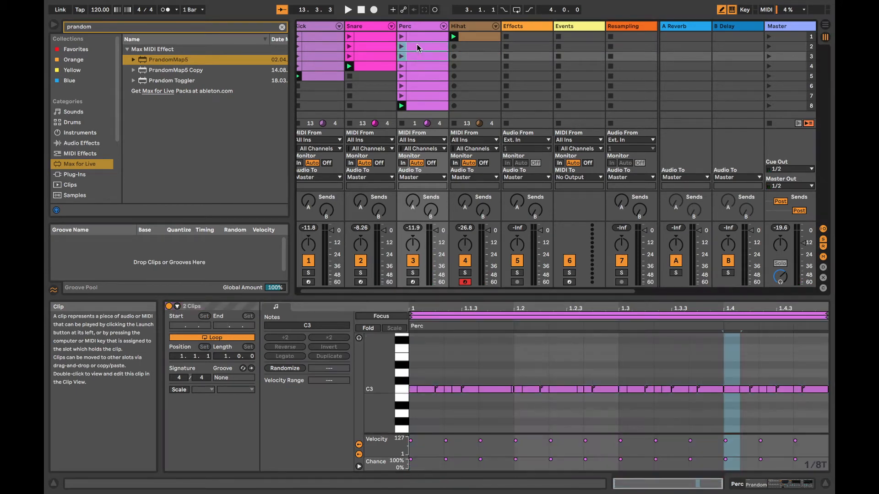
pyautogui.moveTo(419, 47); pyautogui.dragTo(464, 49)
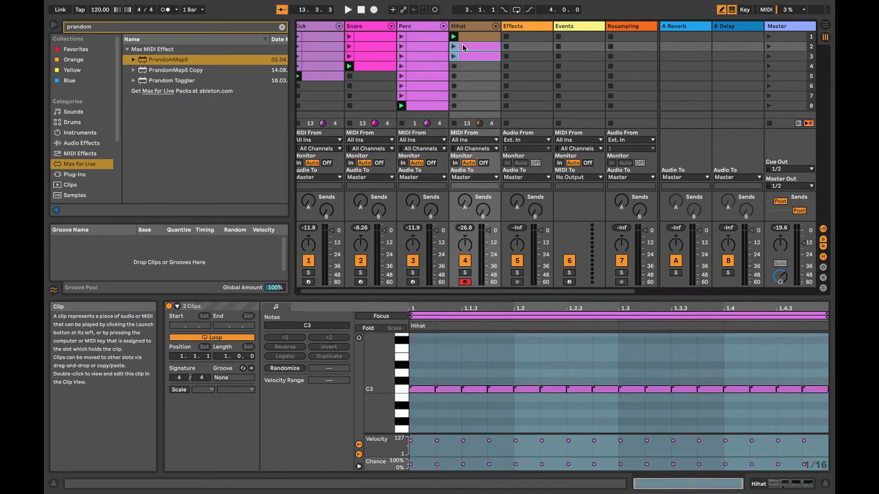
# - Create a fourth Hihat clip with C3 1/16 notes at 1.1.3, 1.2.3, 1.3.3 and 1.4.3, and play it
pyautogui.doubleClick(464, 65)
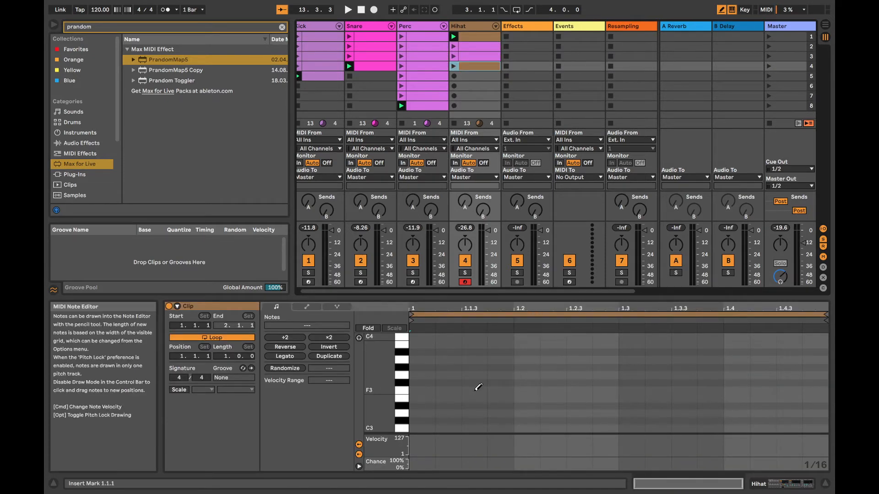
pyautogui.click(474, 427)
pyautogui.click(579, 427)
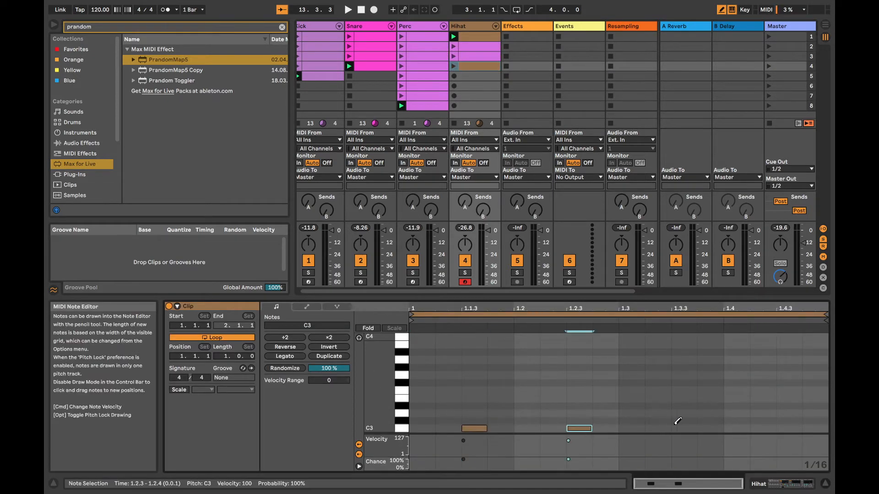
pyautogui.click(684, 427)
pyautogui.click(789, 428)
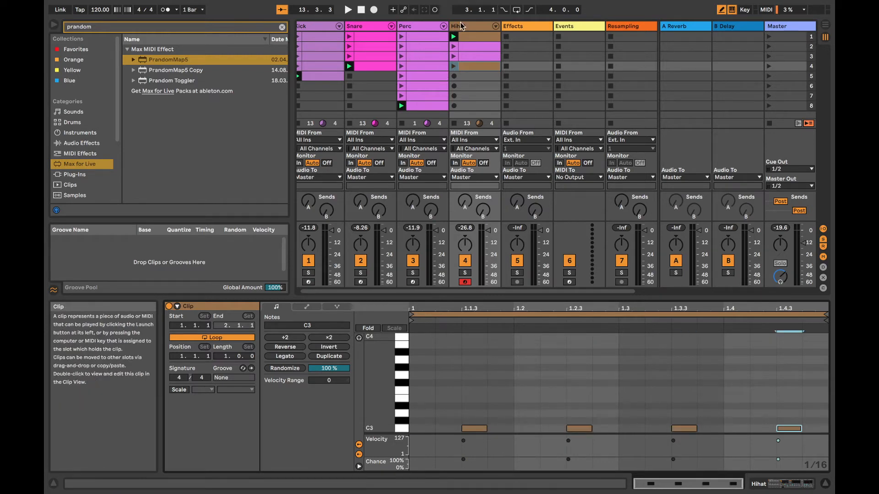
pyautogui.click(455, 67)
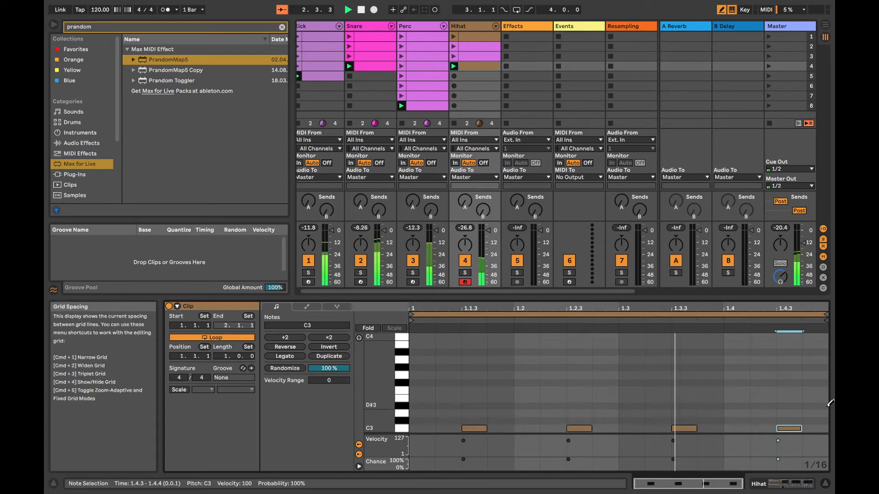
pyautogui.click(744, 484)
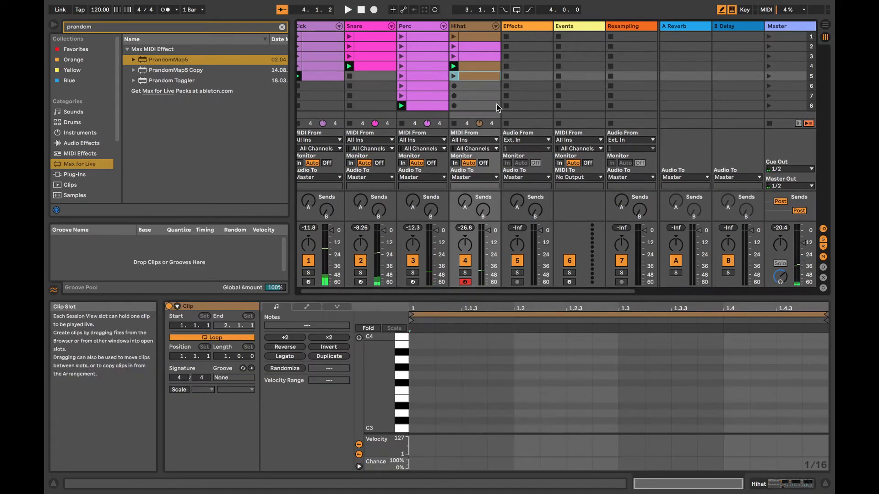
# - Fill the first two beats of the fifth Hihat clip with C3 notes on a 1/8 grid
pyautogui.doubleClick(469, 76)
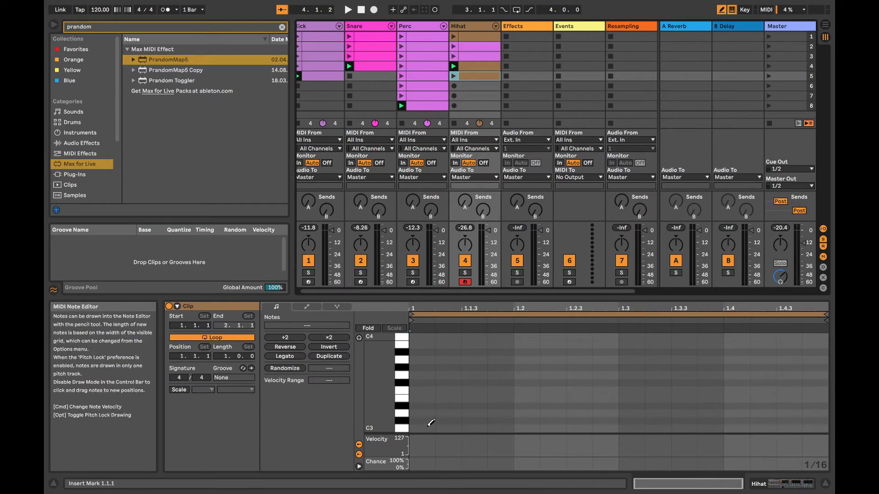
pyautogui.click(429, 426)
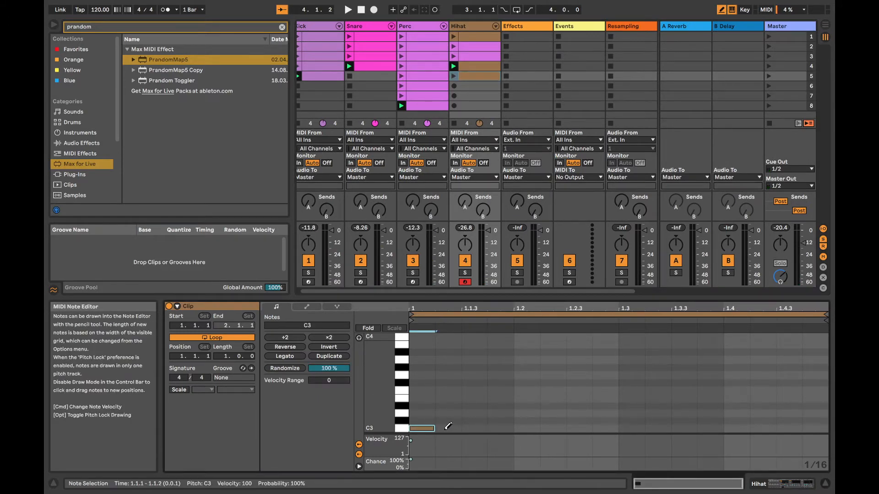
pyautogui.click(434, 426)
pyautogui.rightClick(436, 426)
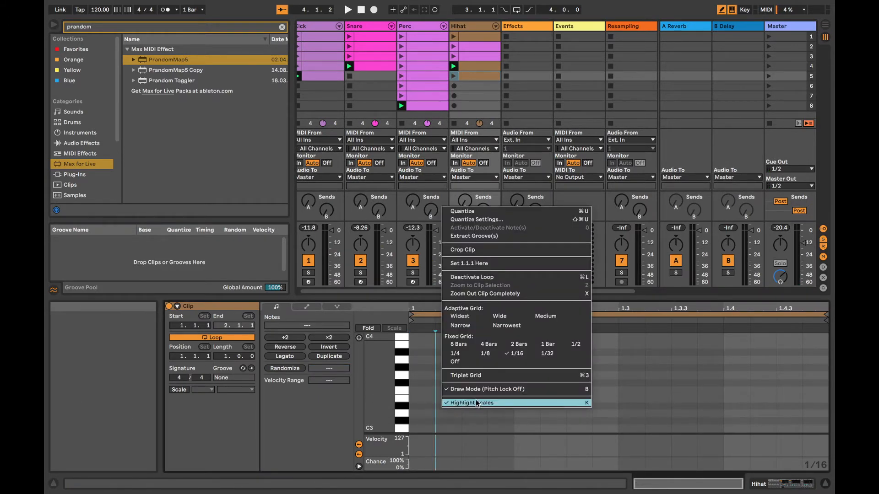
pyautogui.click(485, 354)
pyautogui.moveTo(429, 427)
pyautogui.mouseDown()
pyautogui.moveTo(580, 420)
pyautogui.moveTo(479, 424)
pyautogui.mouseUp()
# - Fill the fifth Hihat clip's last two beats with C3 1/8 triplet notes, play the clip, and turn off Draw Mode
pyautogui.rightClick(649, 396)
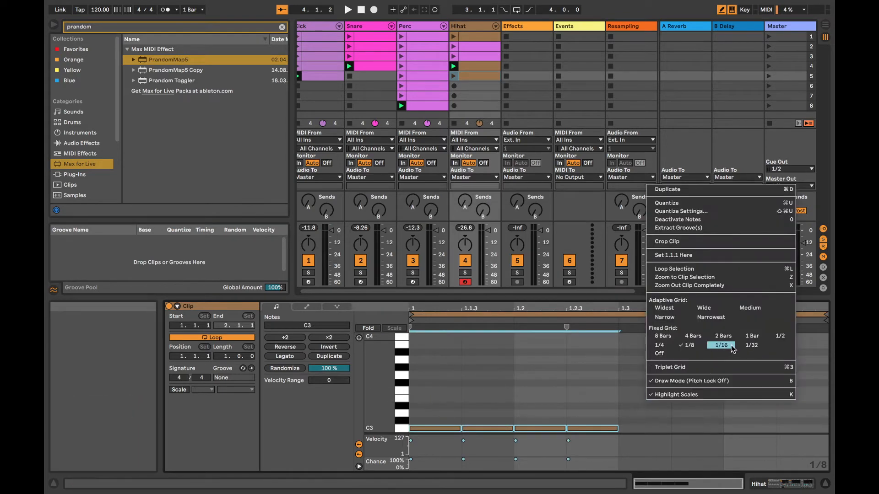
pyautogui.click(702, 370)
pyautogui.moveTo(638, 426); pyautogui.dragTo(820, 424)
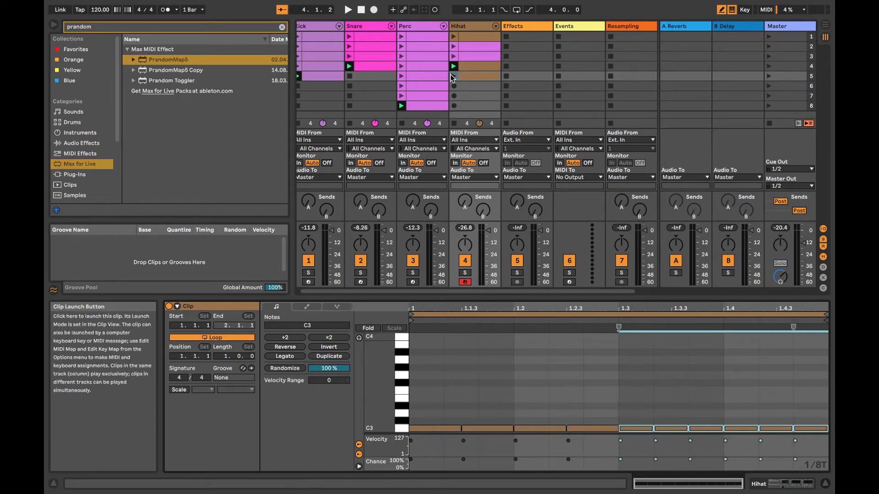
pyautogui.click(454, 76)
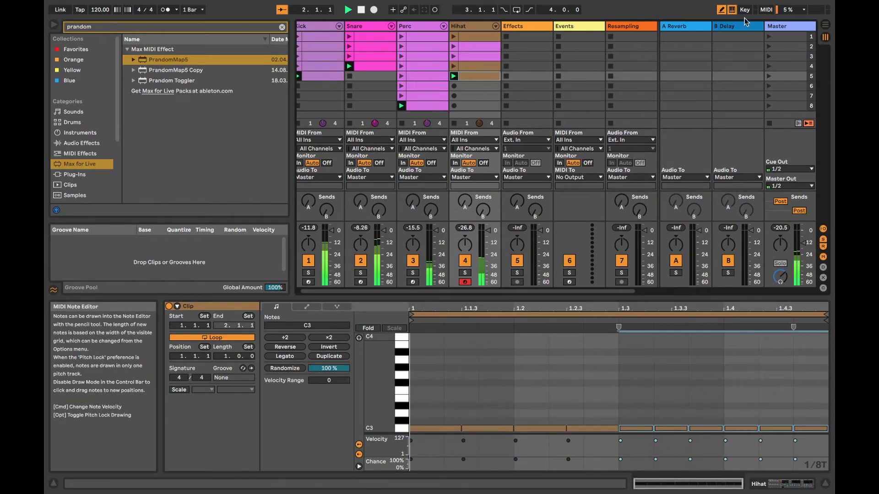
pyautogui.click(722, 10)
pyautogui.press('space')
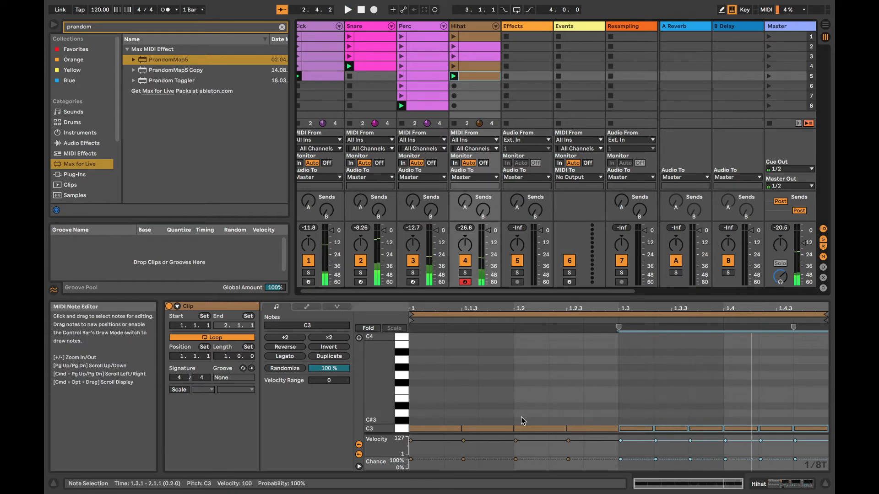
# - Shorten all C3 notes in the fifth Hihat clip by the same amount, leaving gaps between them
pyautogui.hotkey('ctrl', 'a')
pyautogui.click(527, 56)
pyautogui.click(482, 67)
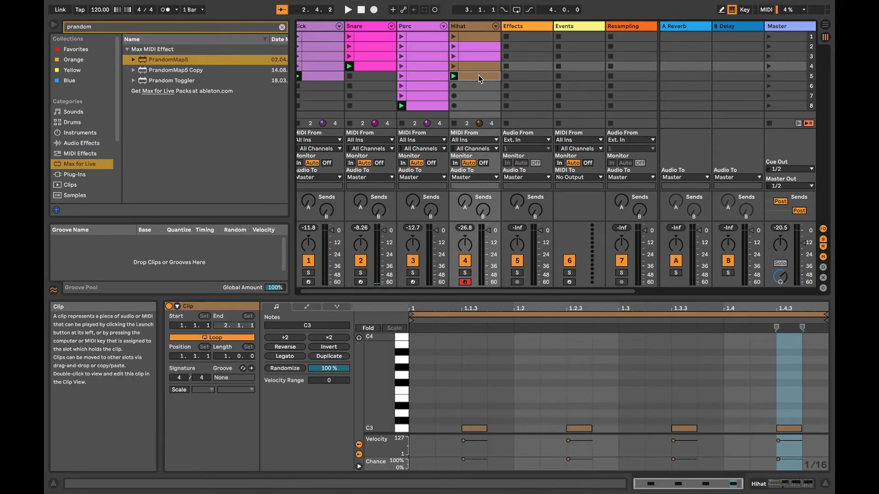
pyautogui.doubleClick(478, 75)
pyautogui.click(555, 384)
pyautogui.press('super+a')
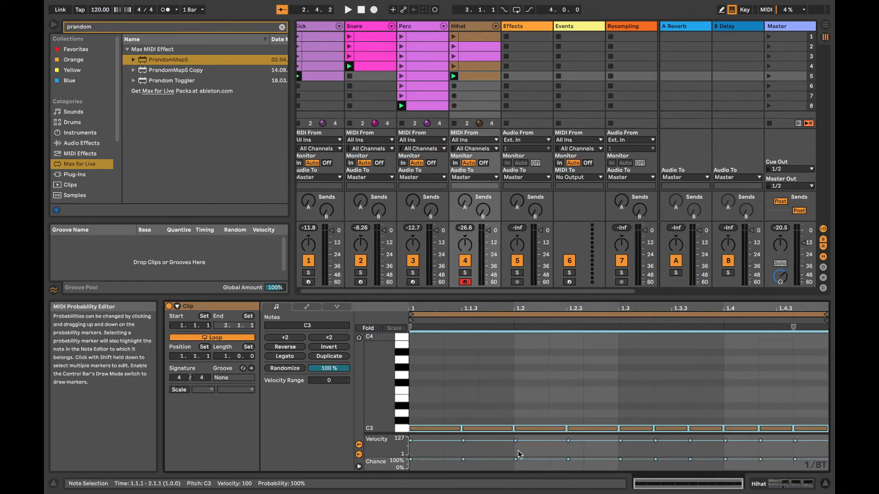
pyautogui.moveTo(459, 428); pyautogui.dragTo(436, 428)
pyautogui.click(555, 406)
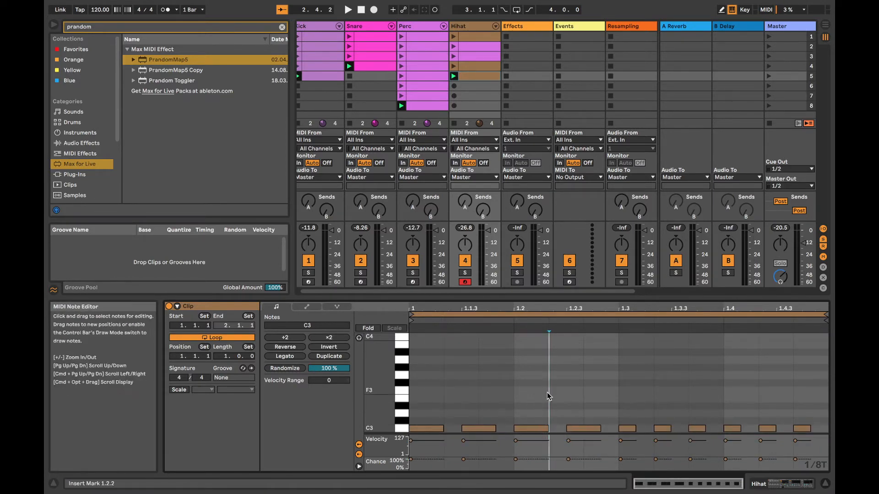
# - Shorten the fifth Hihat clip's first three notes further and extend its note at 1.2.3 to just before 1.3
pyautogui.moveTo(581, 386); pyautogui.dragTo(410, 453)
pyautogui.moveTo(496, 427); pyautogui.dragTo(480, 427)
pyautogui.click(582, 428)
pyautogui.moveTo(582, 428); pyautogui.dragTo(614, 426)
pyautogui.press('space')
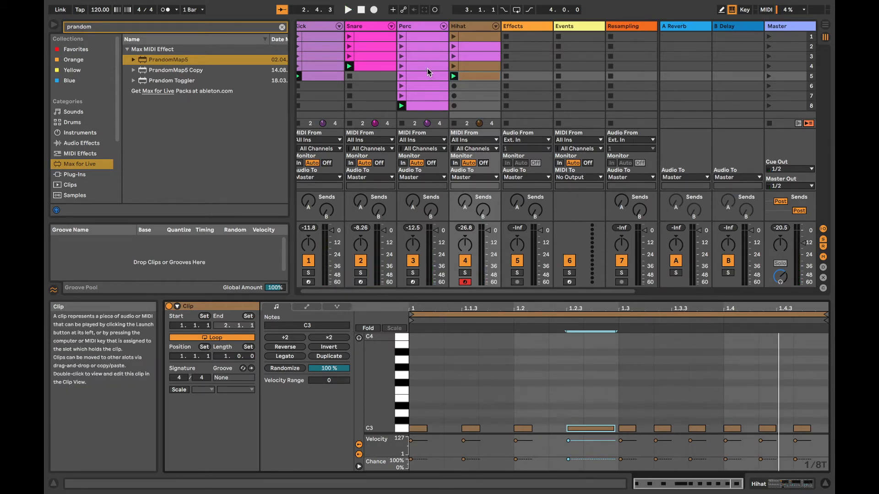
# - Select the Kick track and reveal the launch and Follow Action settings of its clip
pyautogui.hscroll(-1, 378, 69)
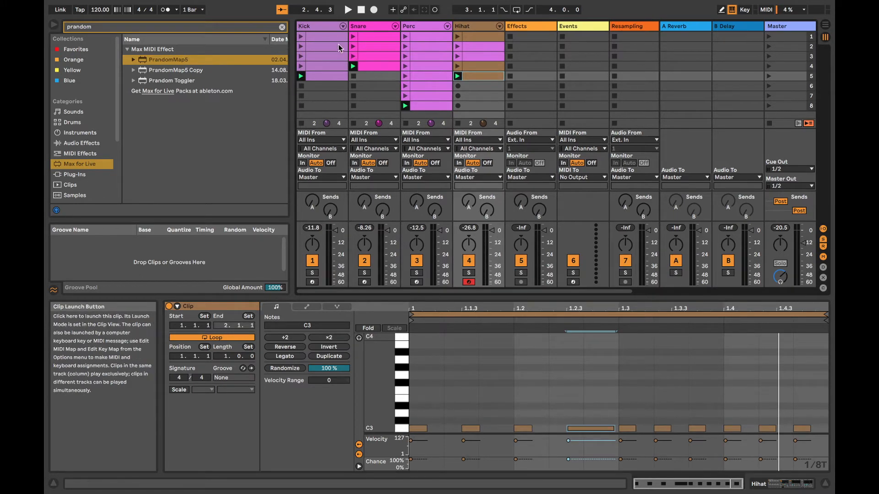
pyautogui.click(319, 26)
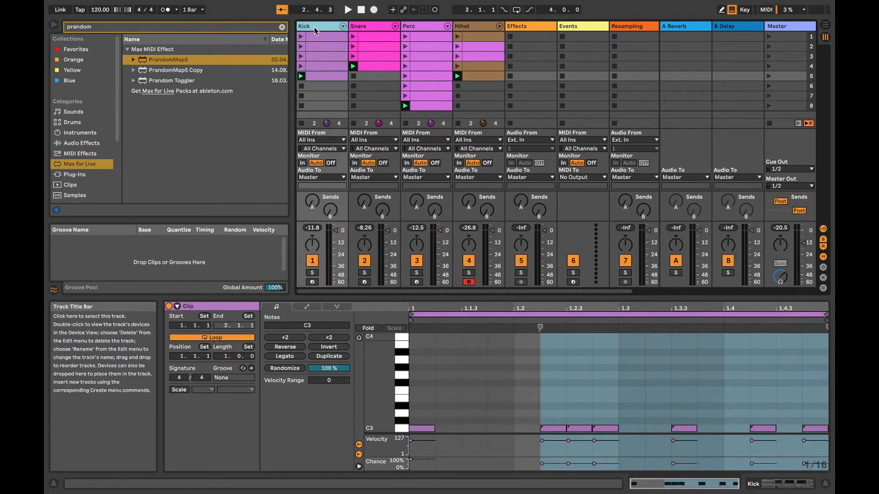
pyautogui.click(315, 36)
pyautogui.keyDown('shift'); pyautogui.click(323, 76); pyautogui.keyUp('shift')
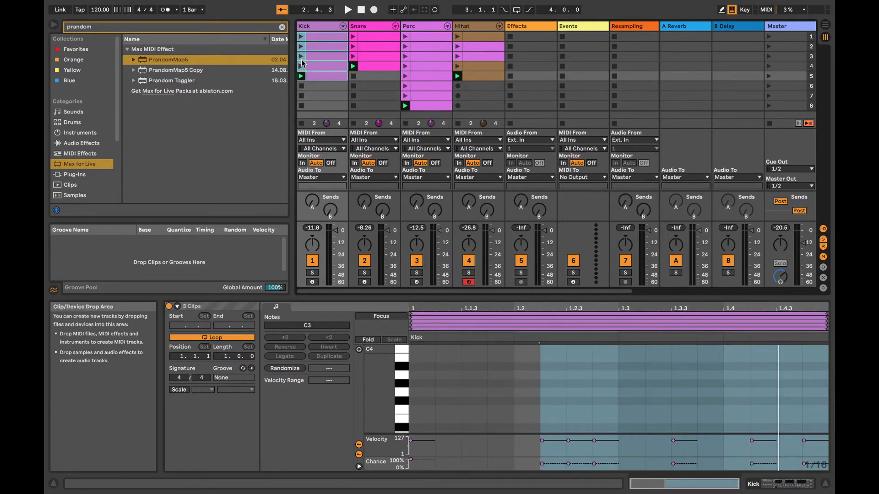
pyautogui.click(311, 25)
pyautogui.click(426, 141)
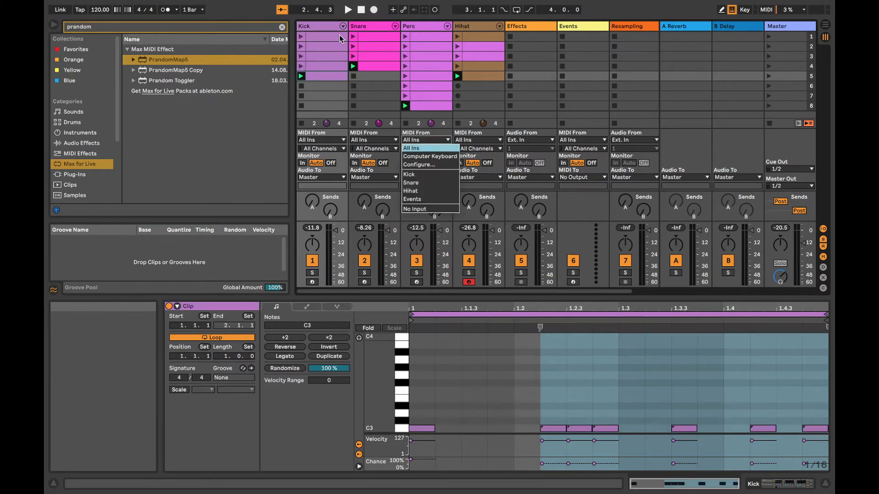
pyautogui.click(323, 23)
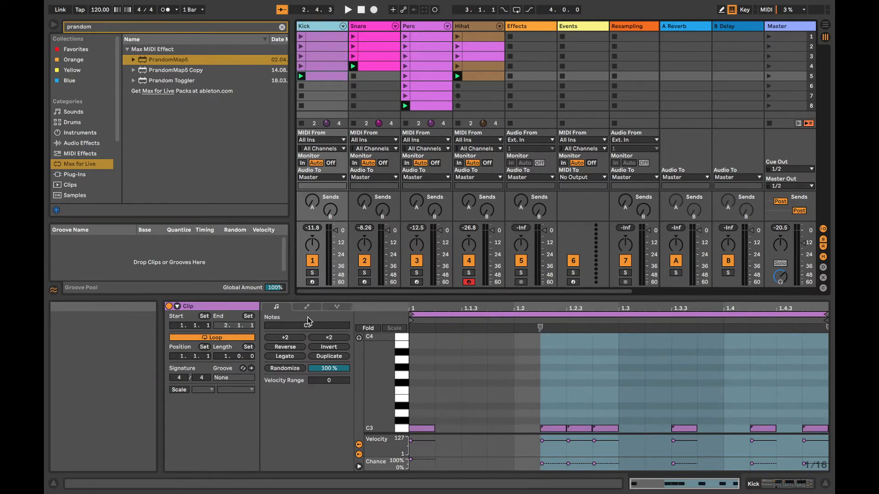
pyautogui.click(177, 307)
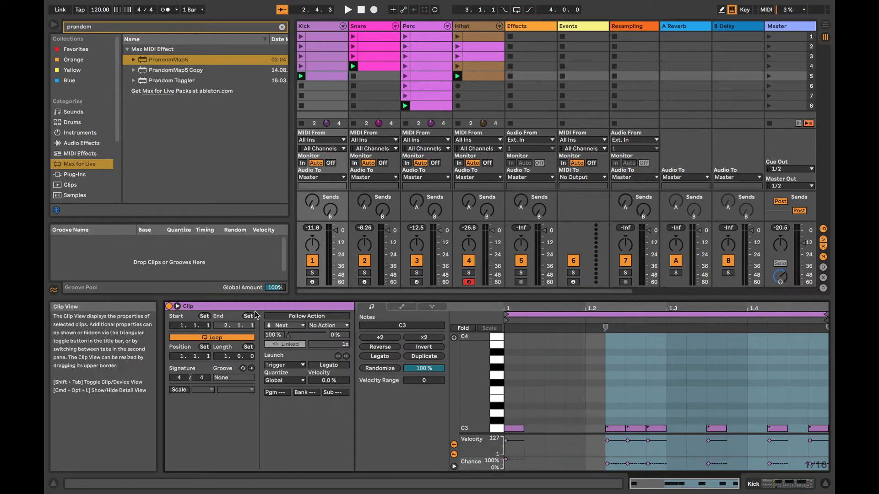
# - Enable Follow Action for all five Kick clips and set Follow Action A to Other
pyautogui.keyDown('shift'); pyautogui.click(323, 35); pyautogui.keyUp('shift')
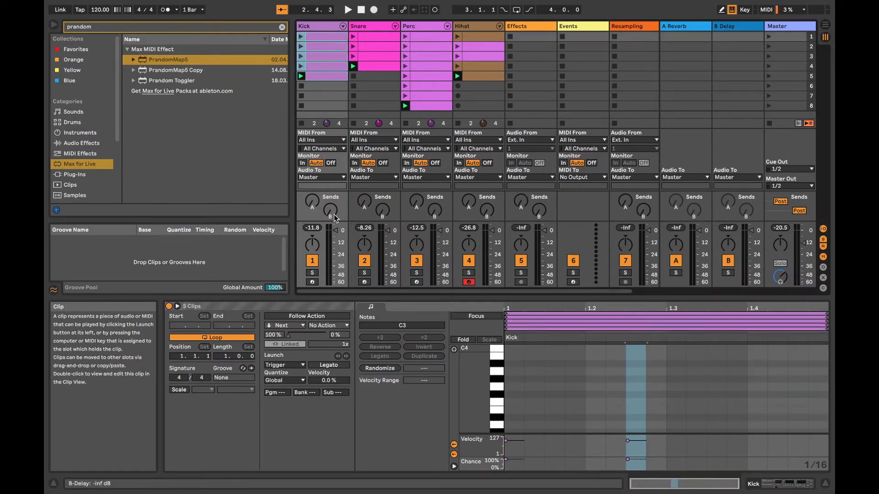
pyautogui.click(307, 316)
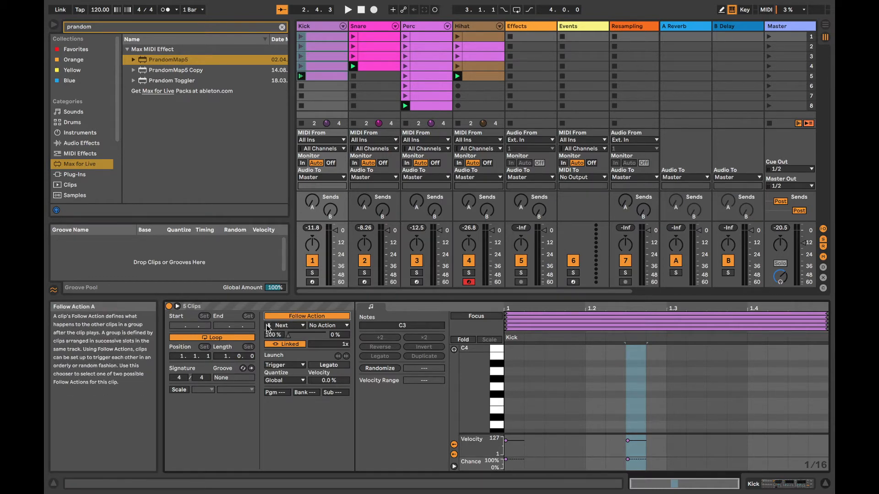
pyautogui.click(281, 327)
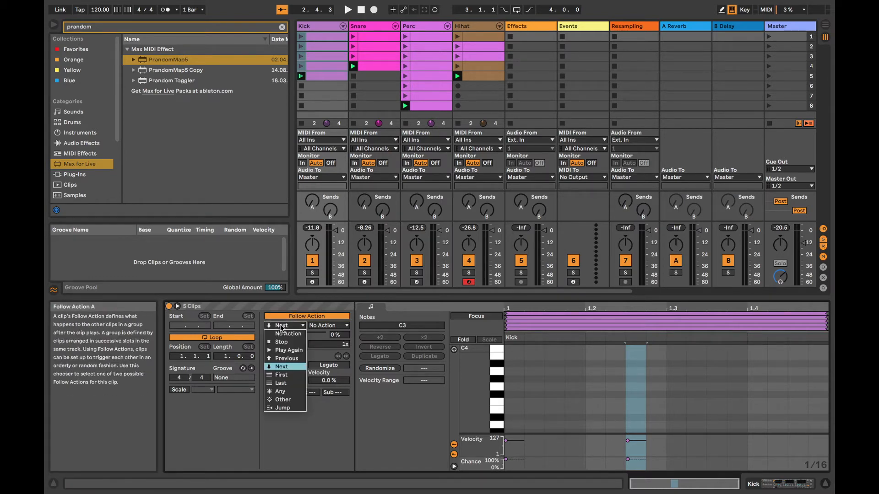
pyautogui.click(287, 400)
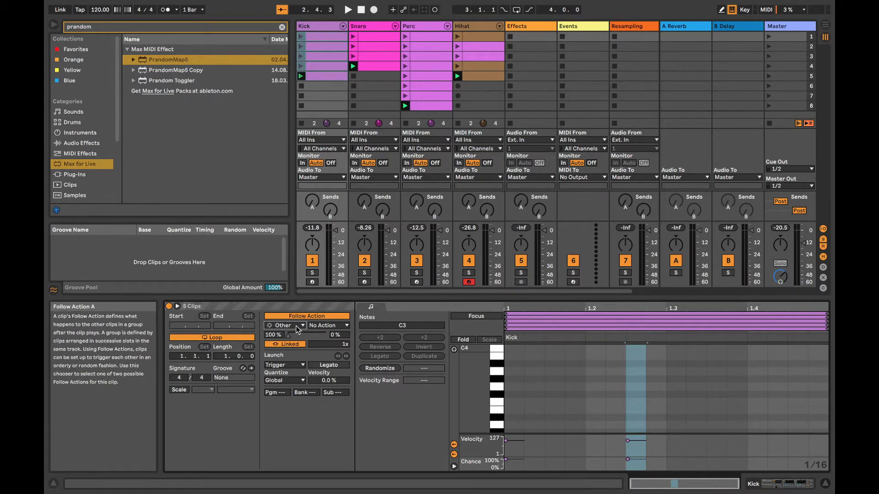
# - Enable Follow Action for all four Snare clips and set Follow Action A to Other
pyautogui.click(383, 36)
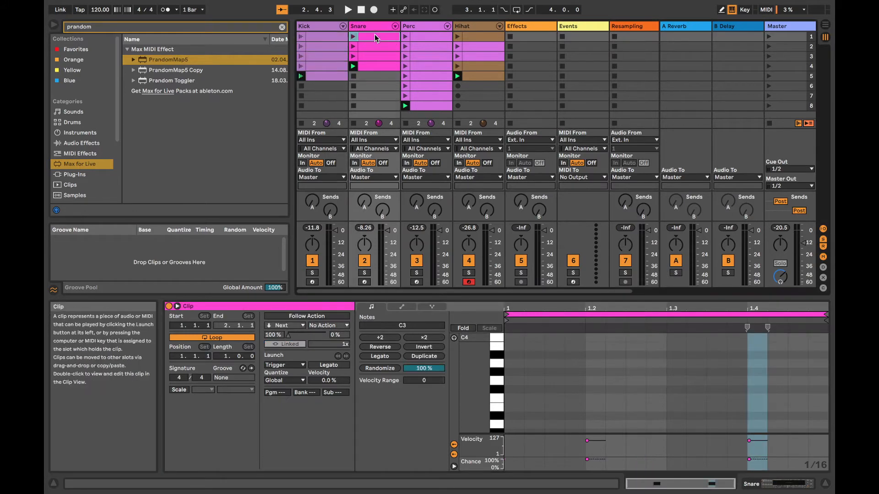
pyautogui.keyDown('shift'); pyautogui.click(376, 66); pyautogui.keyUp('shift')
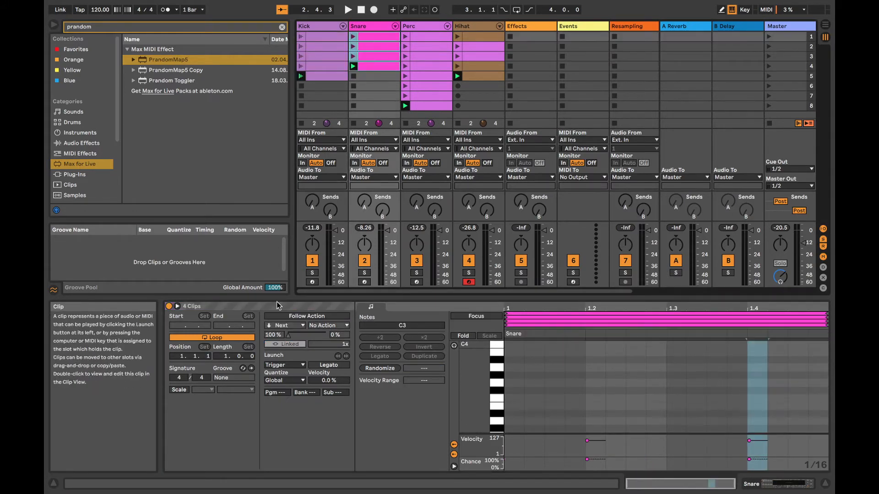
pyautogui.click(304, 316)
pyautogui.click(299, 326)
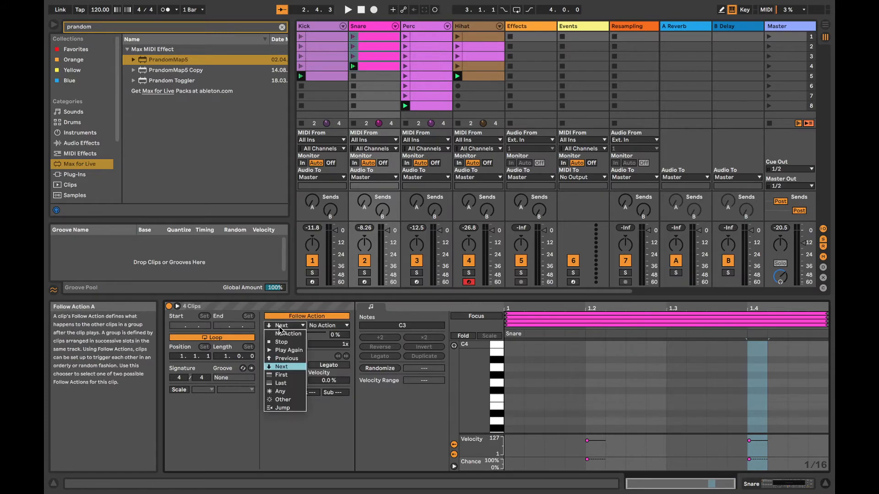
pyautogui.click(289, 400)
# - Enable Follow Action for all eight Perc clips and set Follow Action A to Other
pyautogui.click(421, 37)
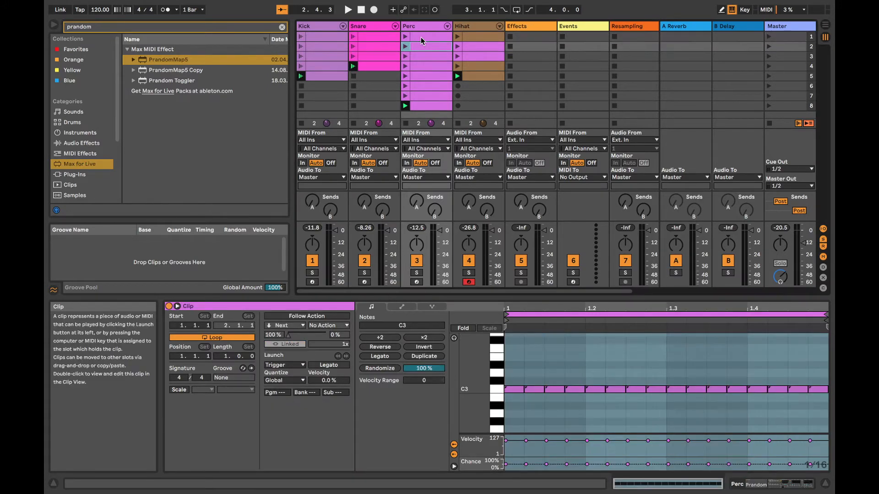
pyautogui.keyDown('shift'); pyautogui.click(428, 104); pyautogui.keyUp('shift')
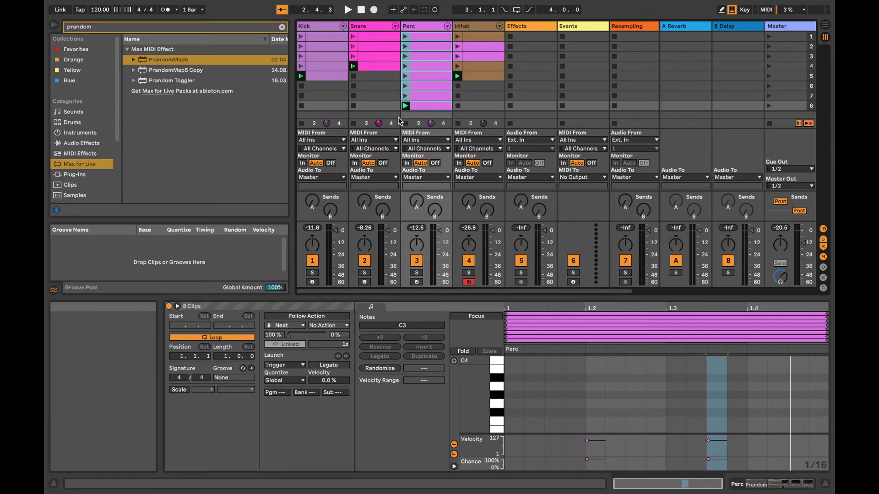
pyautogui.click(304, 317)
pyautogui.click(300, 325)
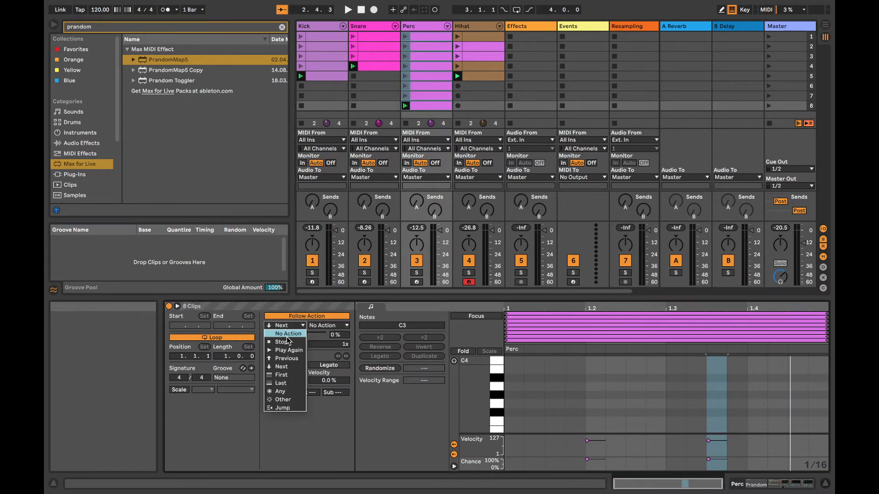
pyautogui.click(282, 400)
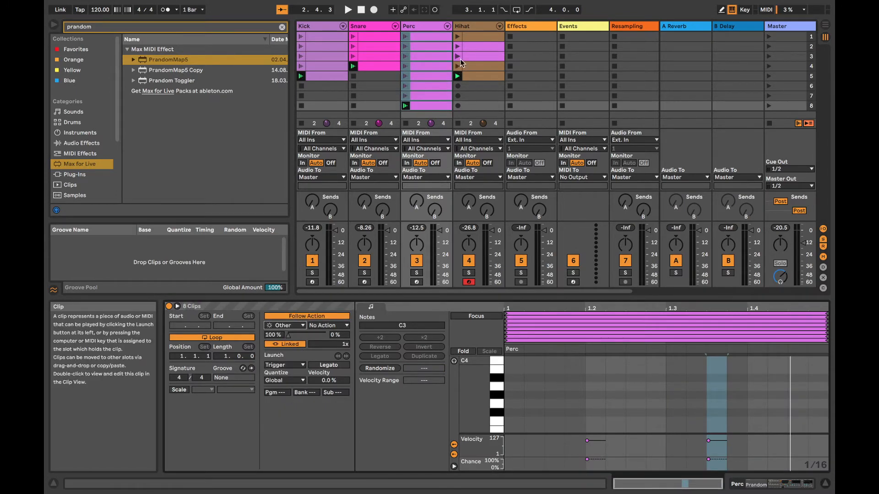
# - Enable Follow Action with Other for all five Hihat clips, and play the first scene briefly to audition the clip changes
pyautogui.click(465, 26)
pyautogui.click(470, 36)
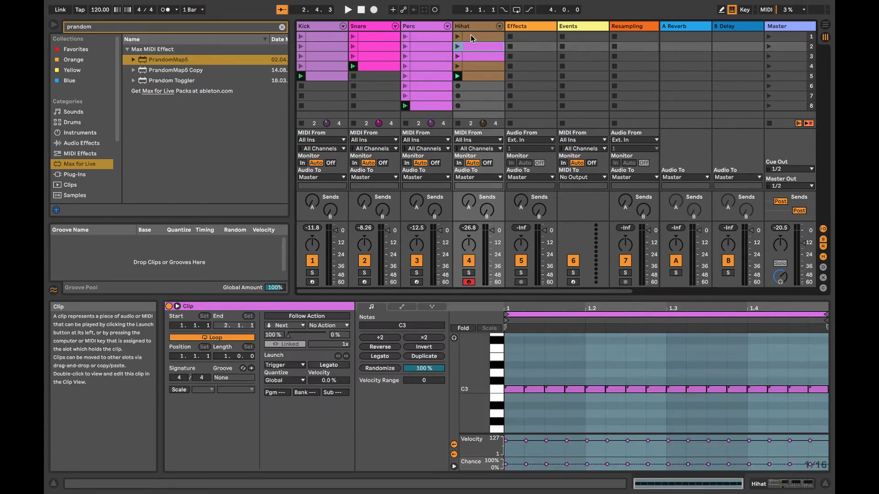
pyautogui.keyDown('shift'); pyautogui.click(473, 77); pyautogui.keyUp('shift')
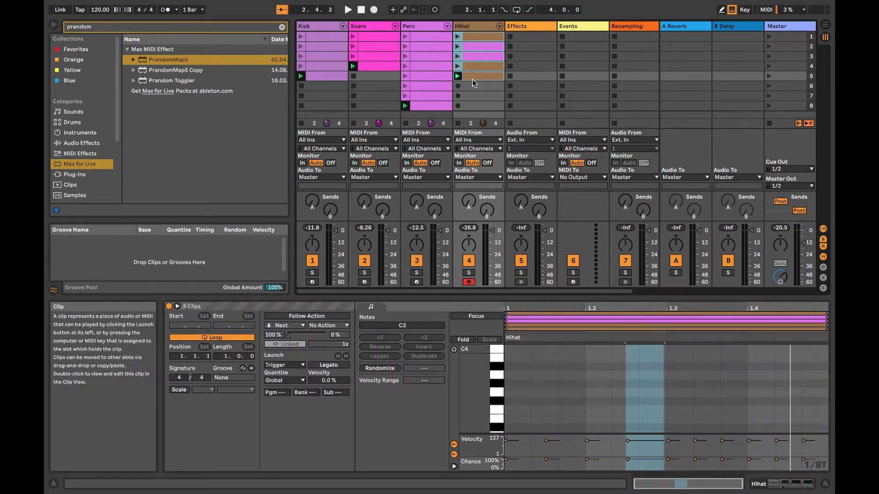
pyautogui.click(312, 317)
pyautogui.click(292, 326)
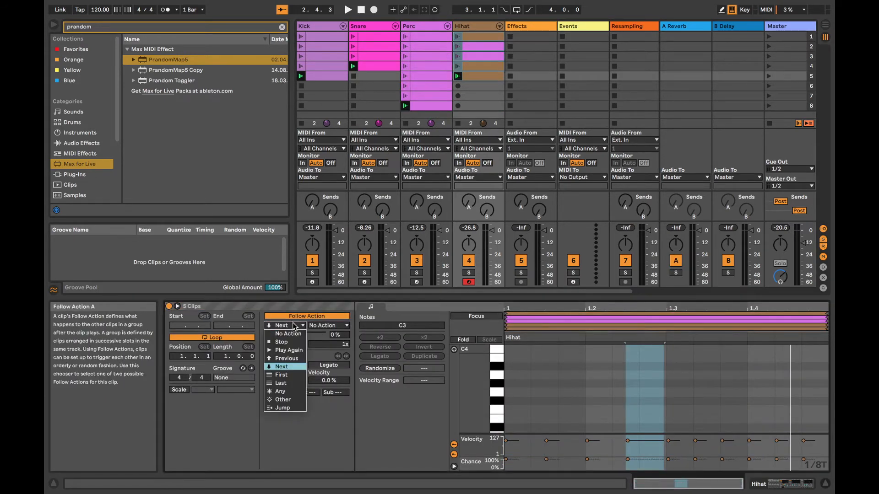
pyautogui.click(296, 403)
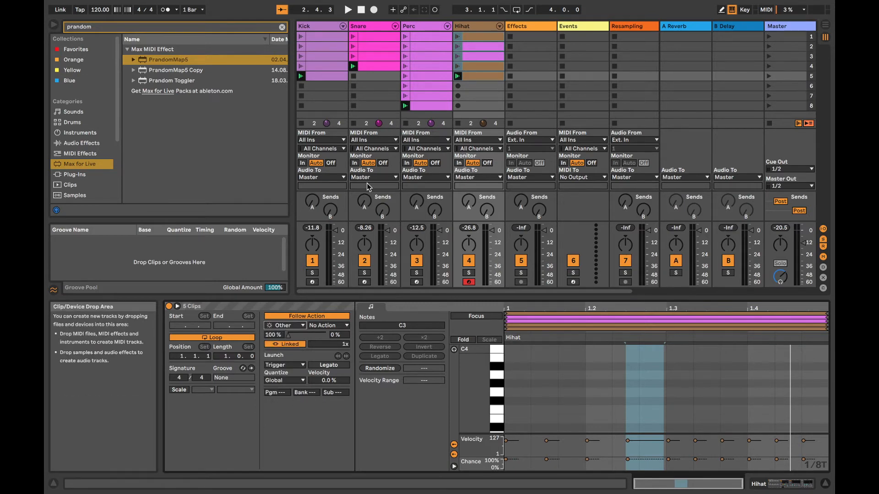
pyautogui.click(768, 37)
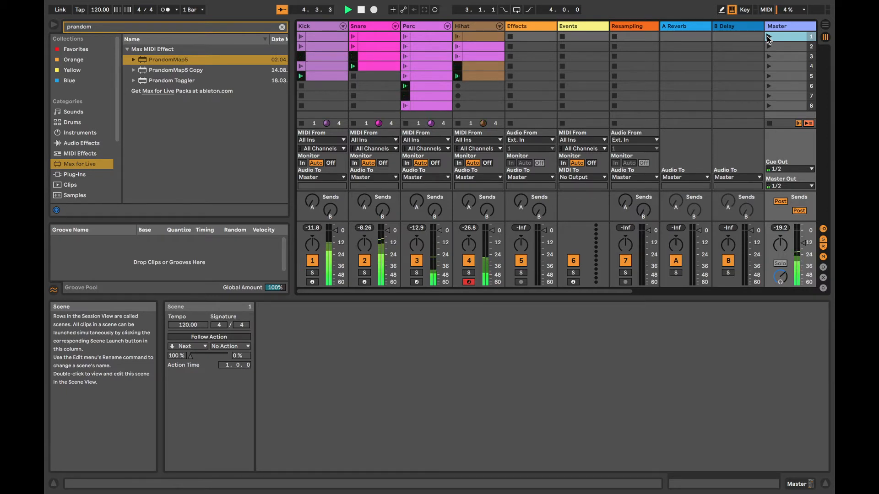
pyautogui.click(360, 11)
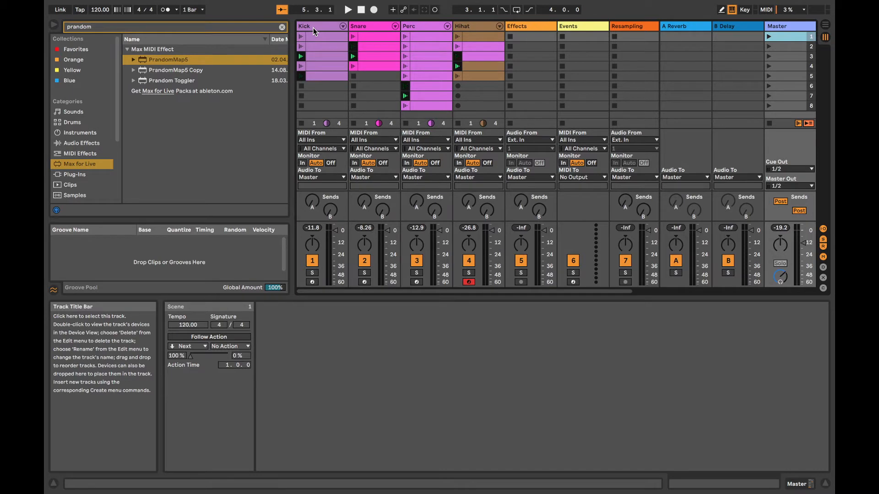
# - Search the Max for Live devices for "seq" and load the Step Sequencer MIDI effect onto the Events track
pyautogui.click(580, 24)
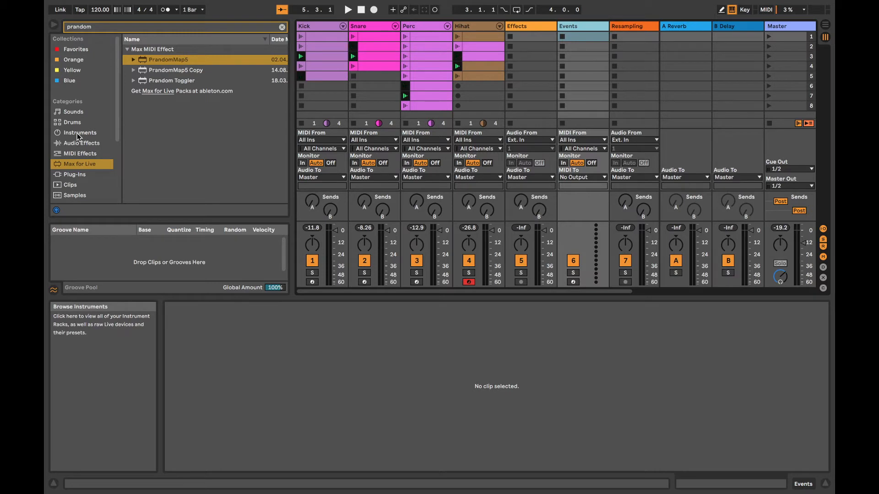
pyautogui.click(79, 153)
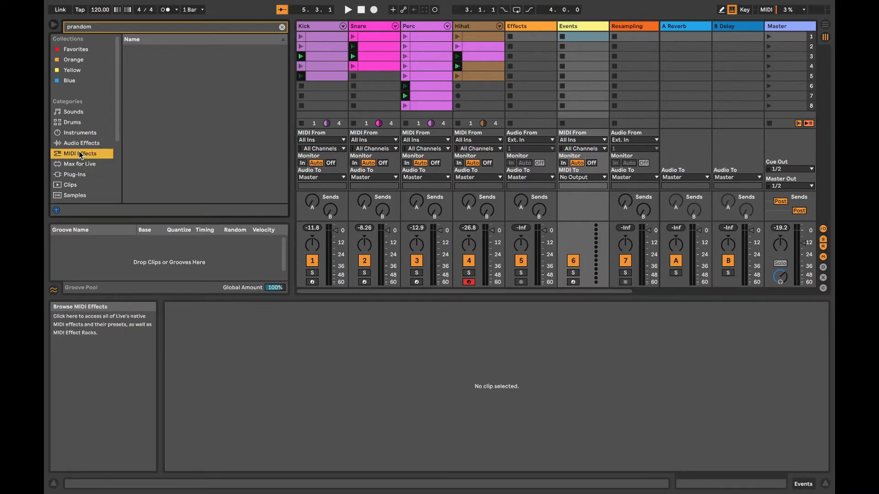
pyautogui.click(81, 25)
pyautogui.press('BackSpace')
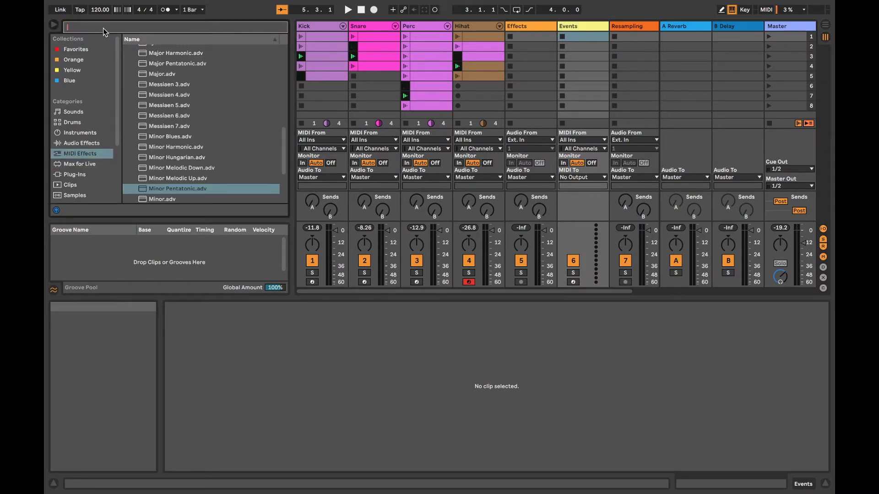
pyautogui.scroll(5, 171, 149)
pyautogui.scroll(1, 172, 153)
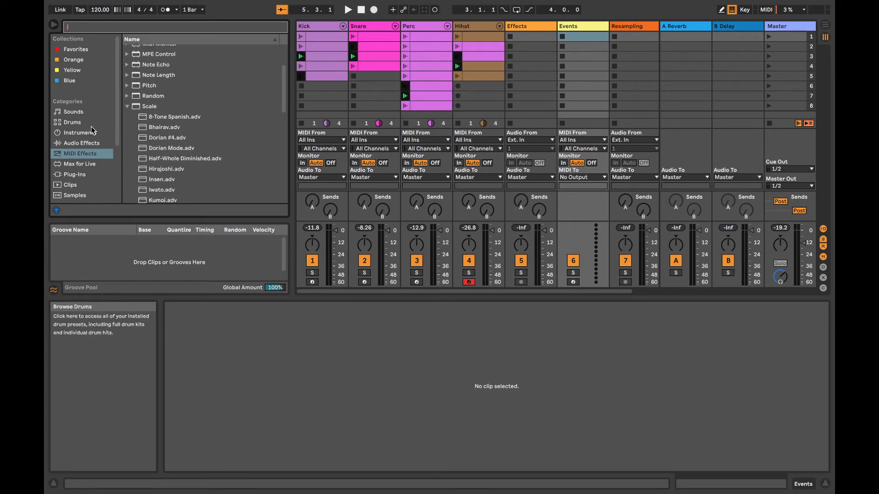
pyautogui.click(91, 163)
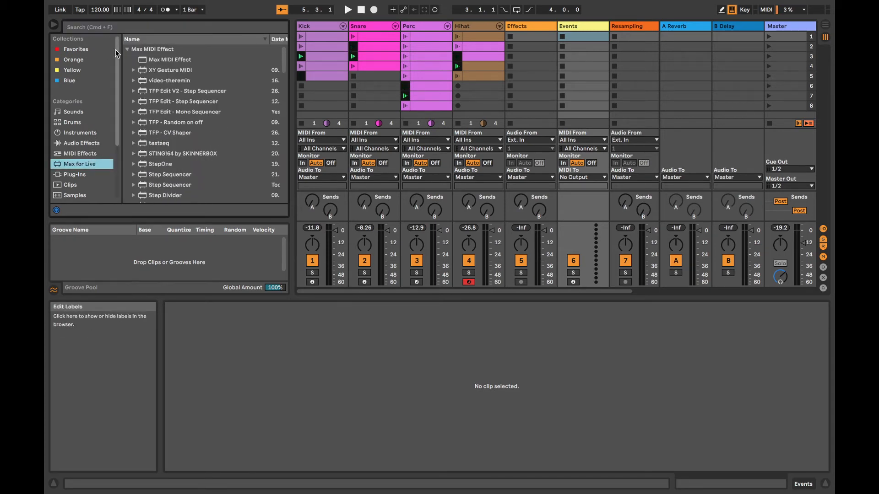
pyautogui.click(88, 27)
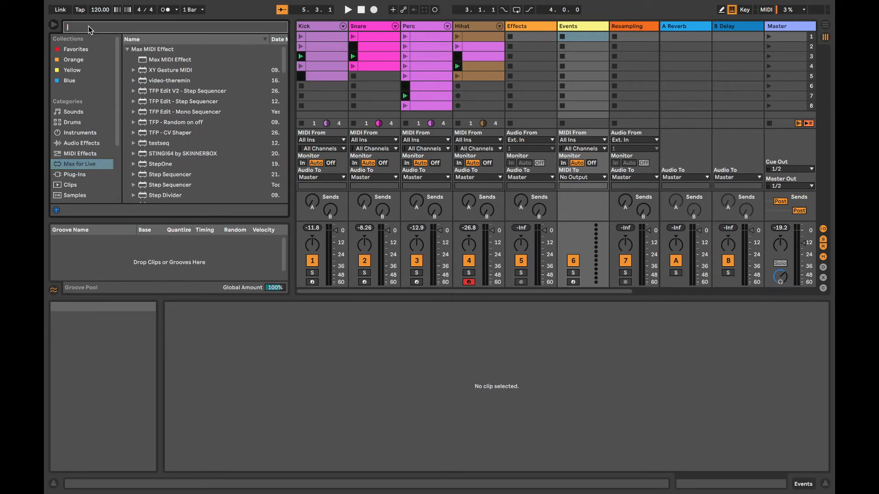
pyautogui.write('seq')
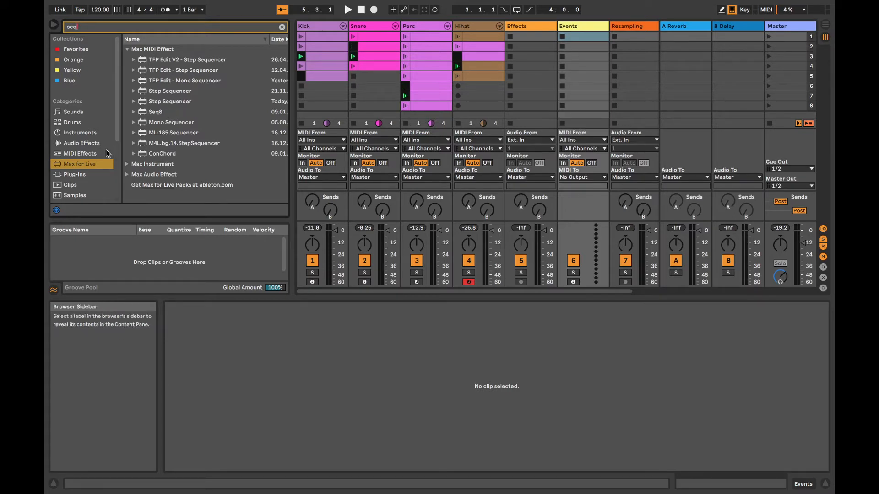
pyautogui.doubleClick(167, 90)
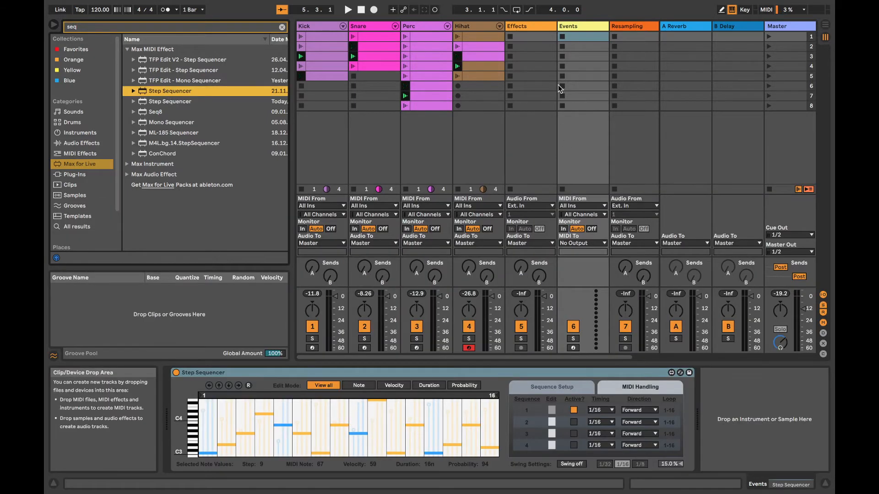
# - Play the set briefly and group the Step Sequencer on the Events track into a MIDI Effect Rack
pyautogui.click(567, 26)
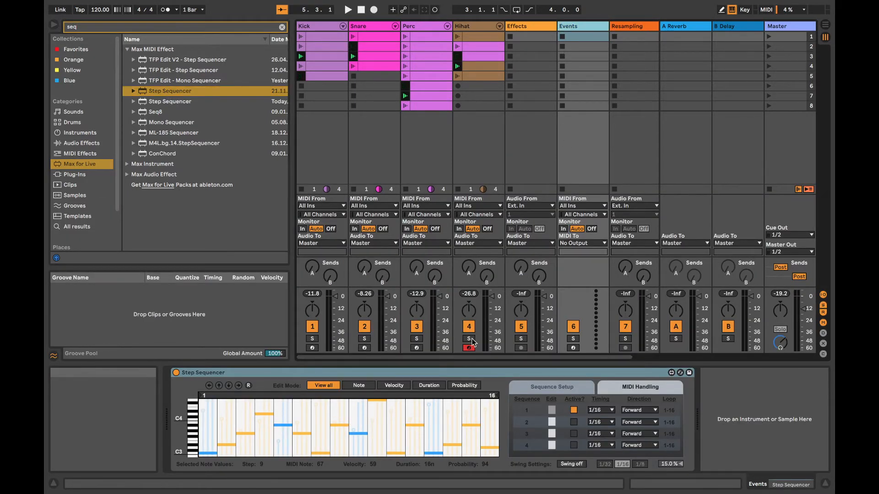
pyautogui.press('space')
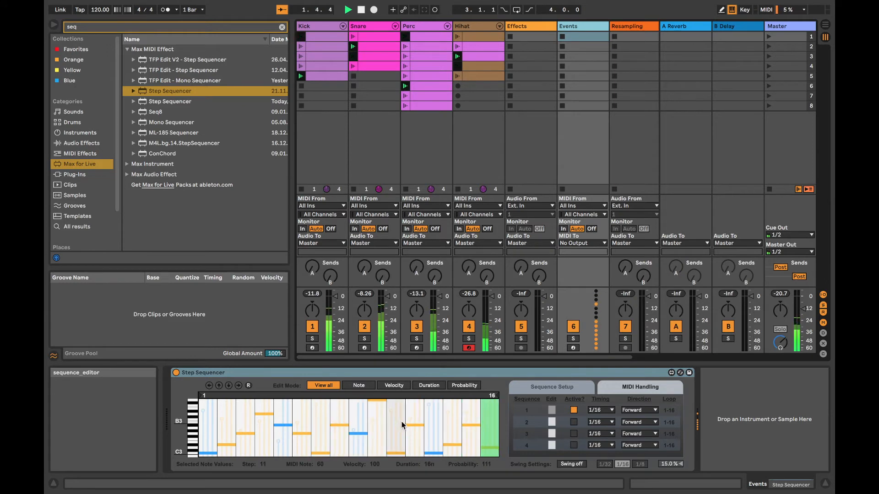
pyautogui.press('space')
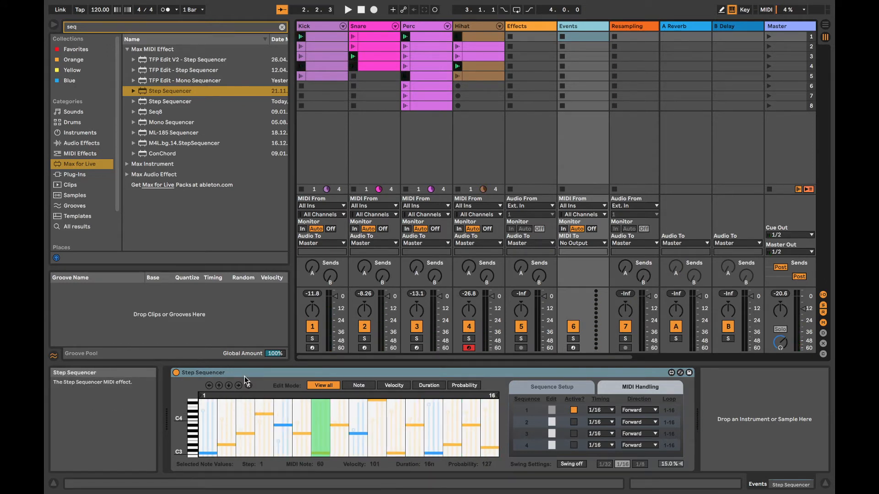
pyautogui.click(246, 374)
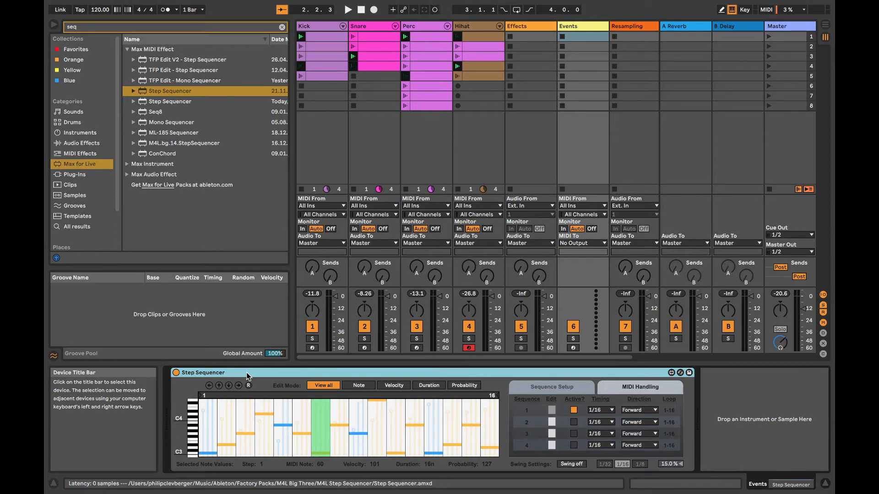
pyautogui.press('super+g')
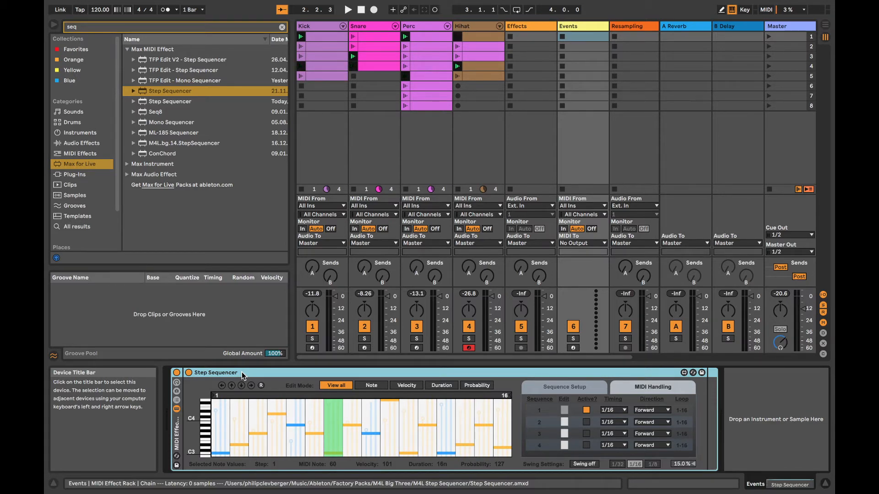
# - Launch the first scene and set the Sample Selector of the Snare track's sample bank to 26
pyautogui.click(320, 27)
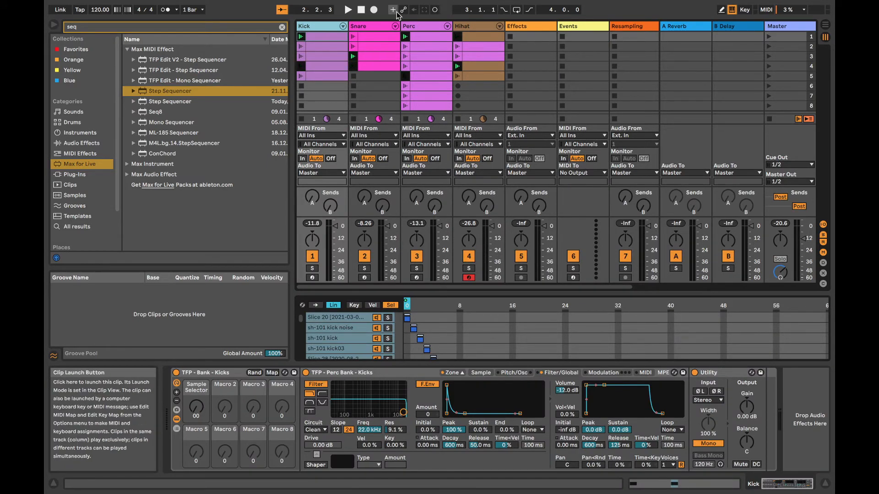
pyautogui.hscroll(1, 773, 36)
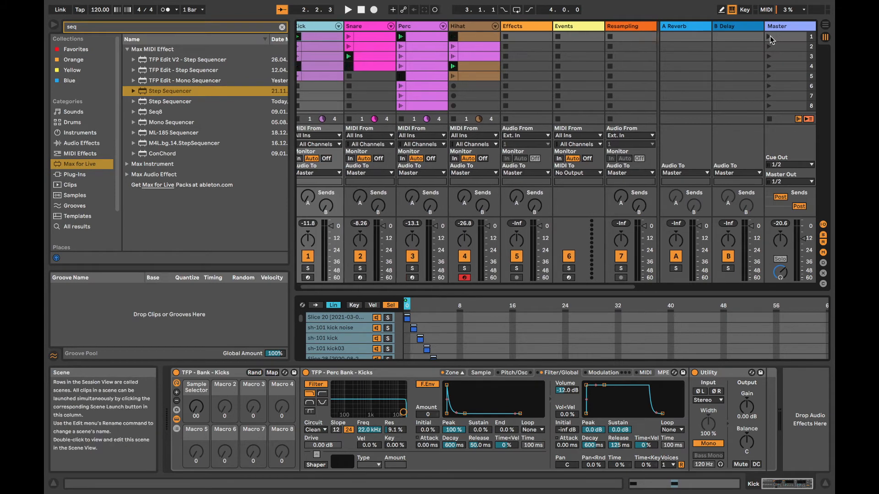
pyautogui.click(770, 36)
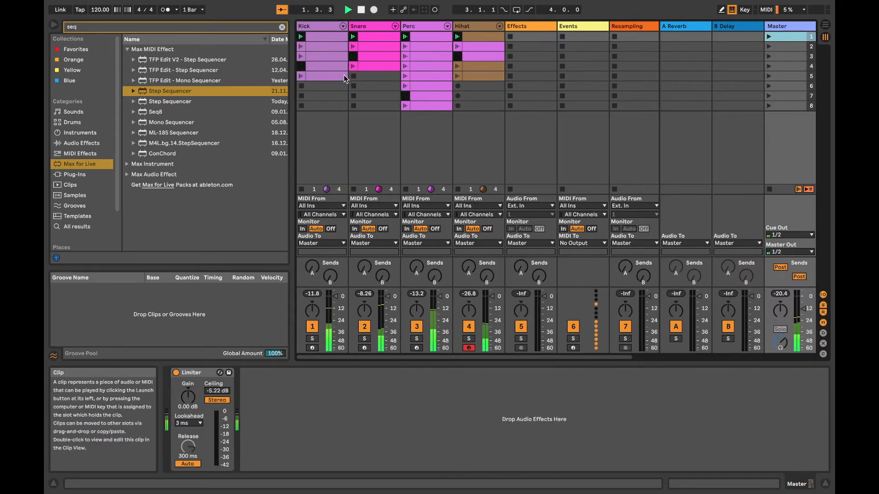
pyautogui.click(370, 24)
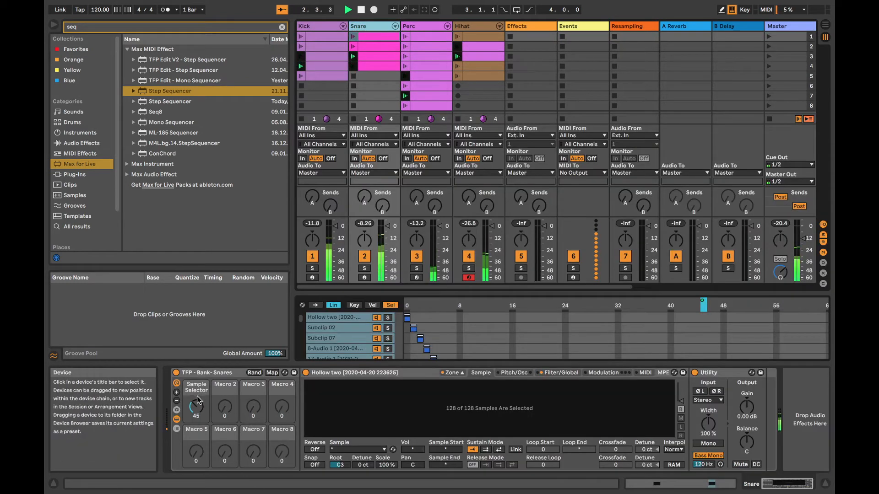
pyautogui.moveTo(198, 400); pyautogui.dragTo(196, 414)
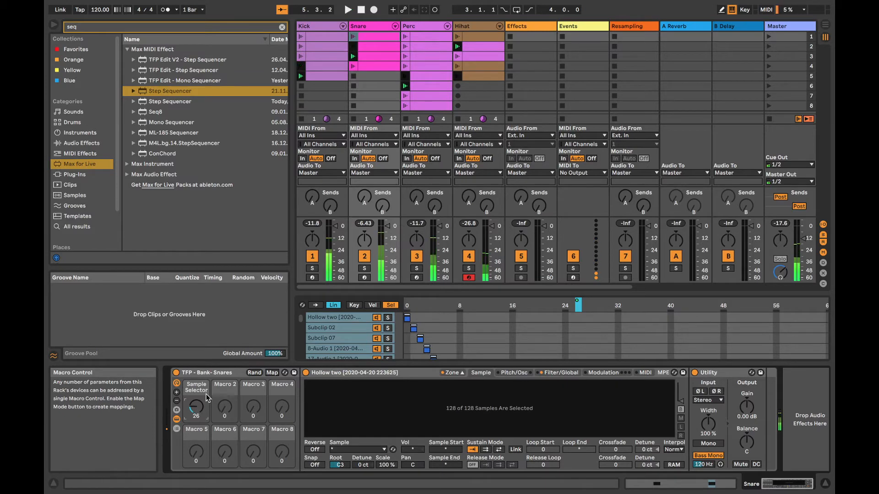
# - Set the timing of sequence 1 in the Events track's Step Sequencer to 1/1 and play the set briefly
pyautogui.hscroll(2, 540, 102)
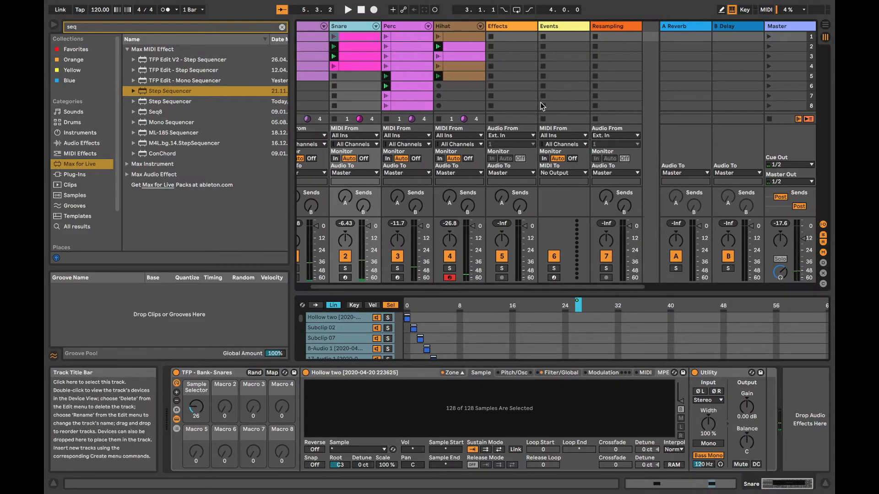
pyautogui.click(564, 25)
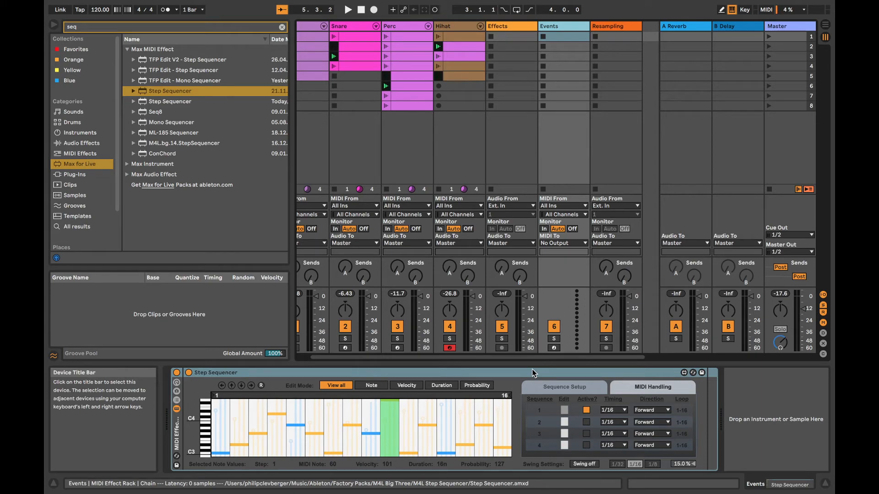
pyautogui.click(612, 411)
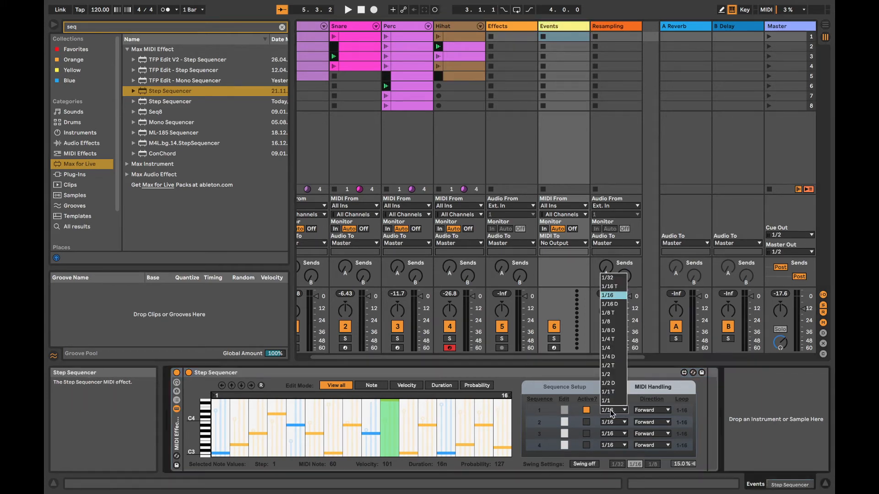
pyautogui.click(612, 411)
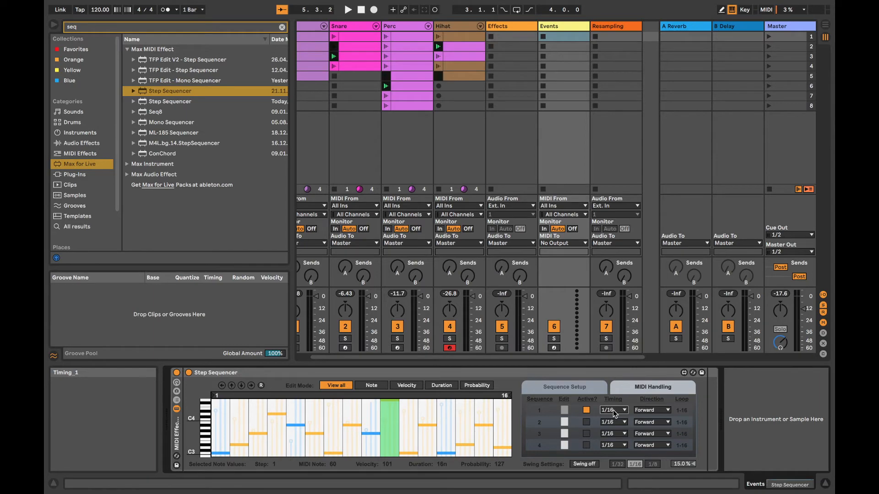
pyautogui.click(615, 413)
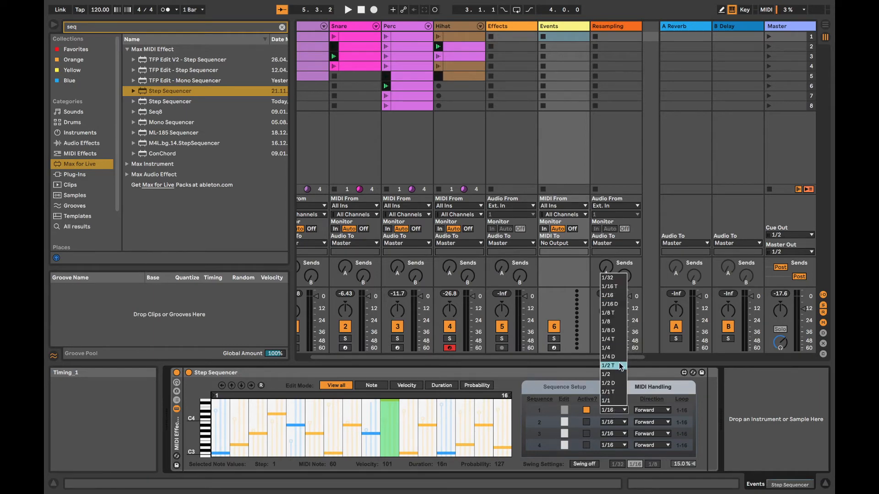
pyautogui.click(619, 412)
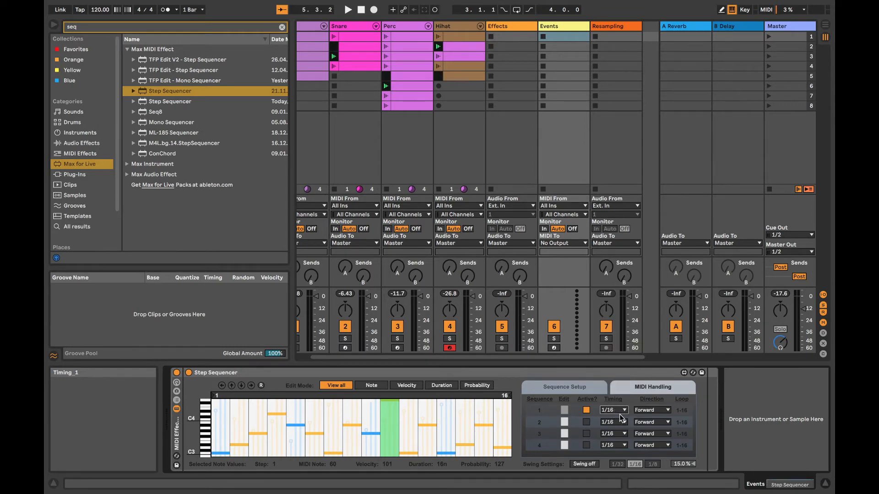
pyautogui.click(622, 411)
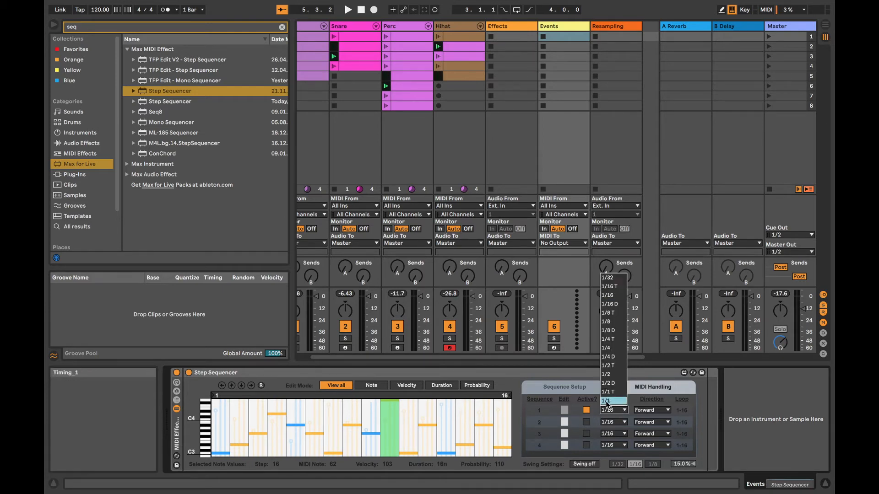
pyautogui.click(606, 401)
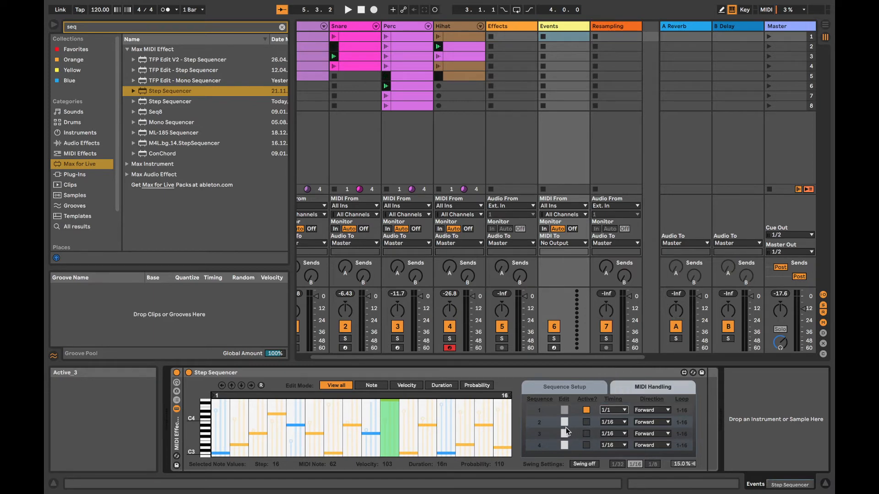
pyautogui.press('space')
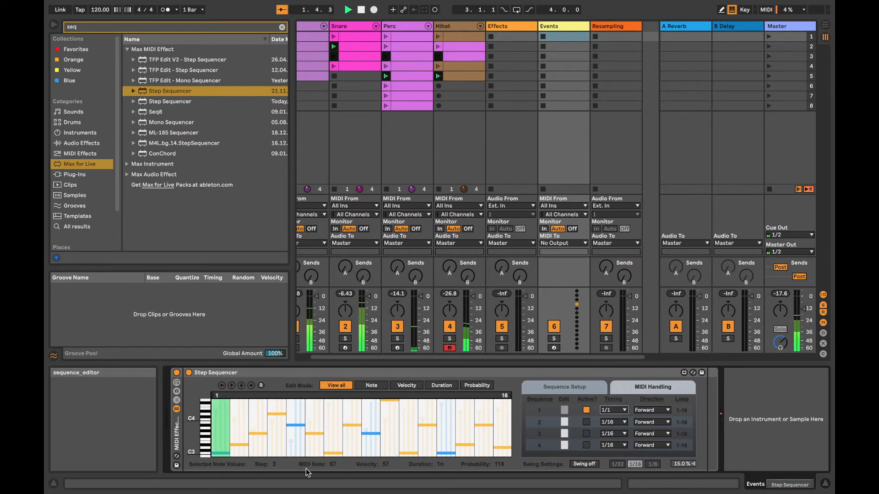
pyautogui.press('space')
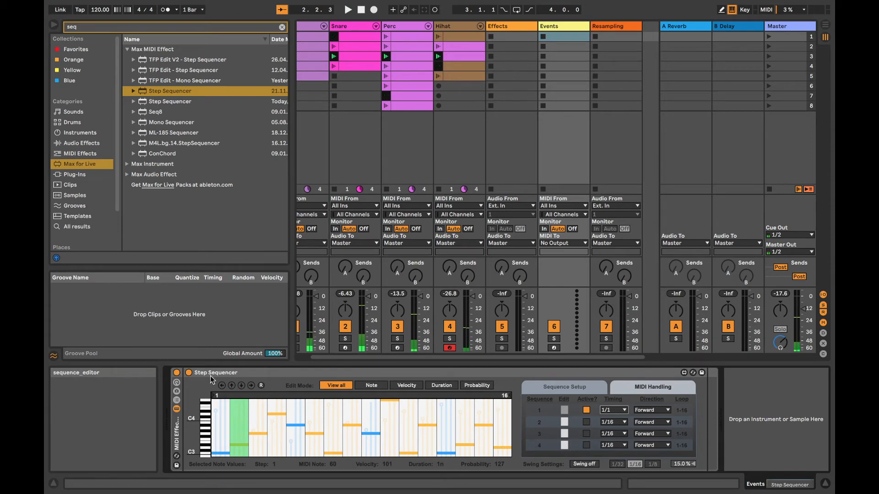
# - Show the chain list of the MIDI Effect Rack and duplicate its Step Sequencer chain
pyautogui.click(220, 372)
pyautogui.click(174, 401)
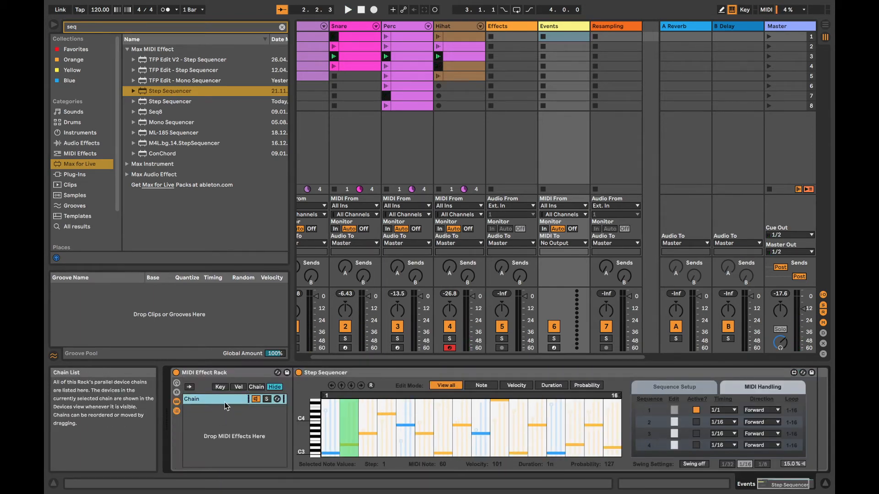
pyautogui.hotkey('ctrl', 'd')
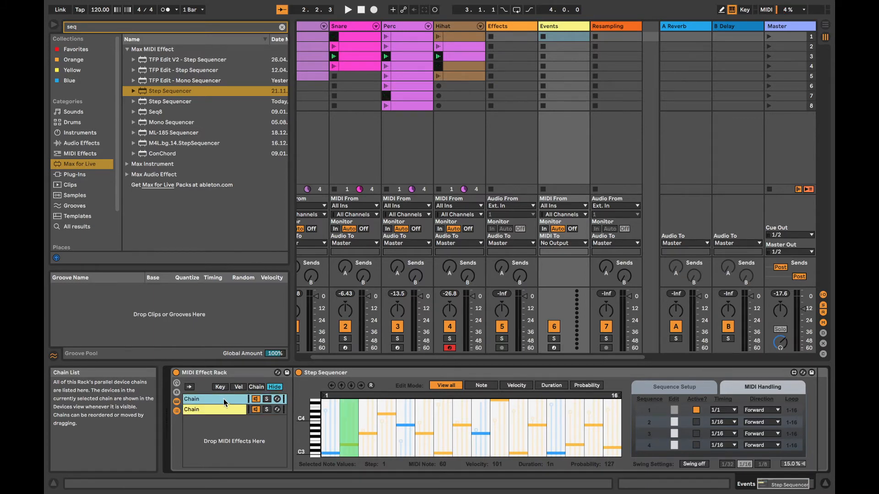
# - Set sequence 1's timing to 1/4 in the first chain, and select the second chain to view its Step Sequencer
pyautogui.click(724, 409)
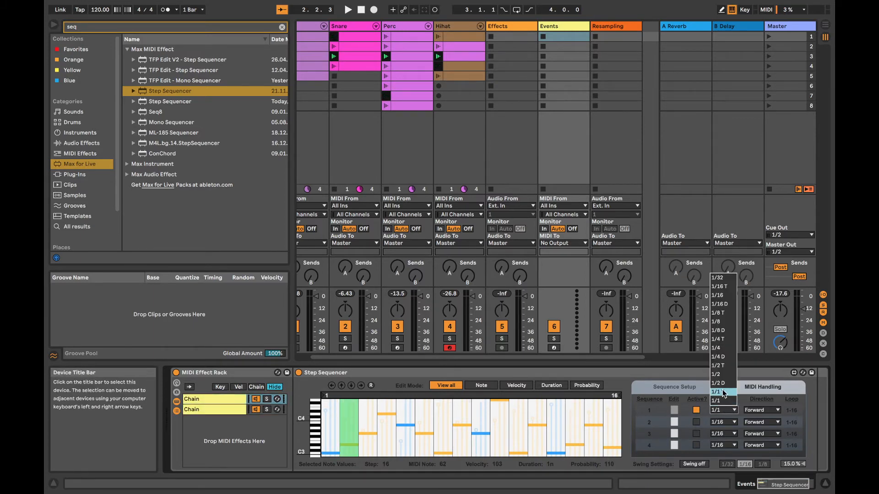
pyautogui.click(721, 348)
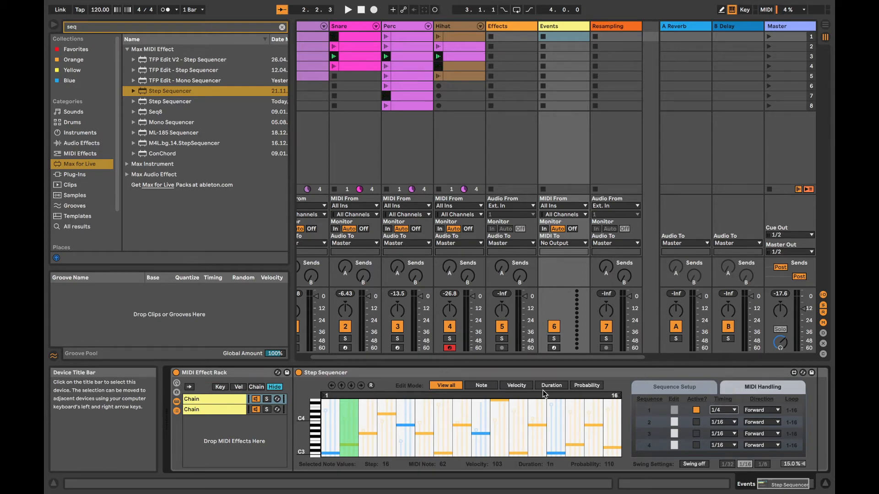
pyautogui.click(213, 409)
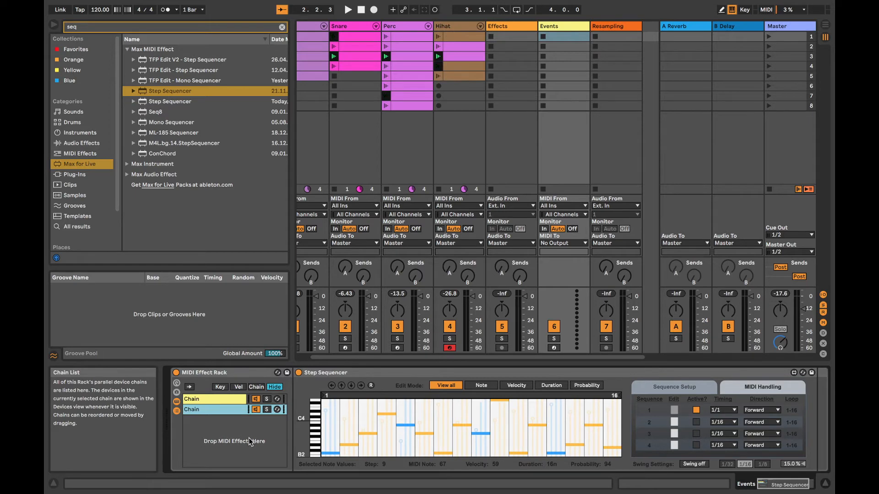
pyautogui.hscroll(2, 249, 438)
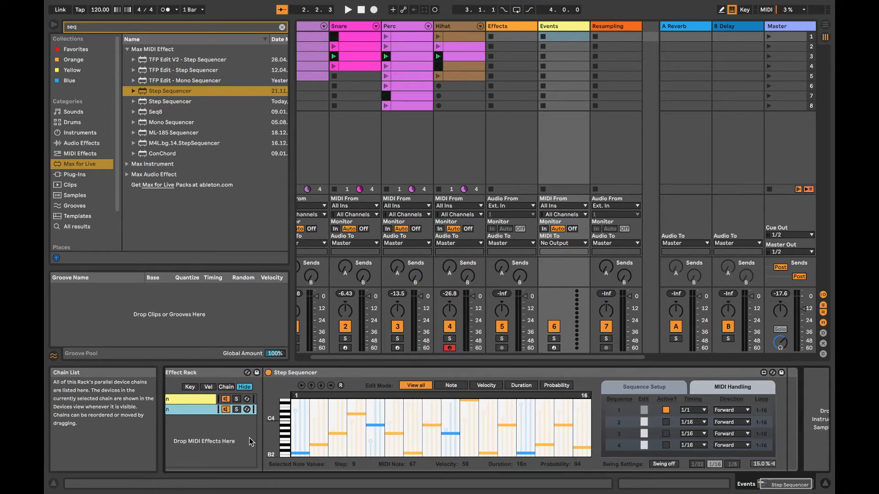
pyautogui.hscroll(-2, 249, 437)
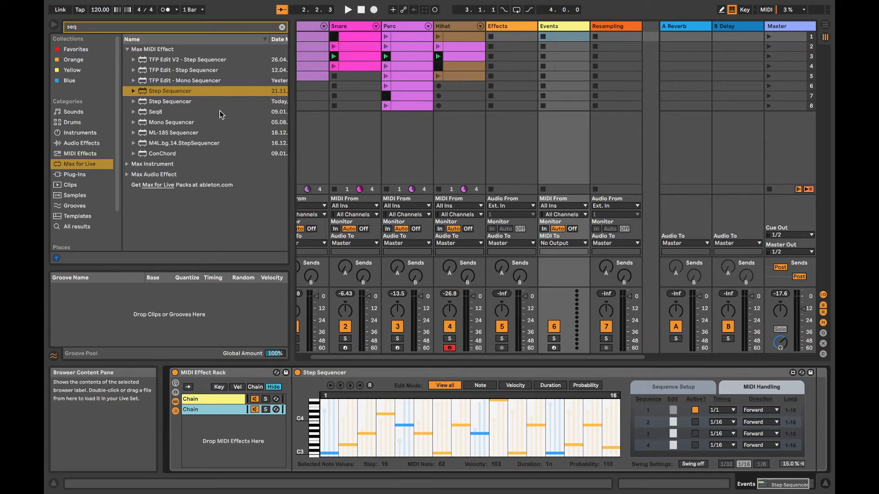
# - Search the Max for Live devices for "prandom" and add PrandomMap5 after the second chain's Step Sequencer
pyautogui.click(87, 27)
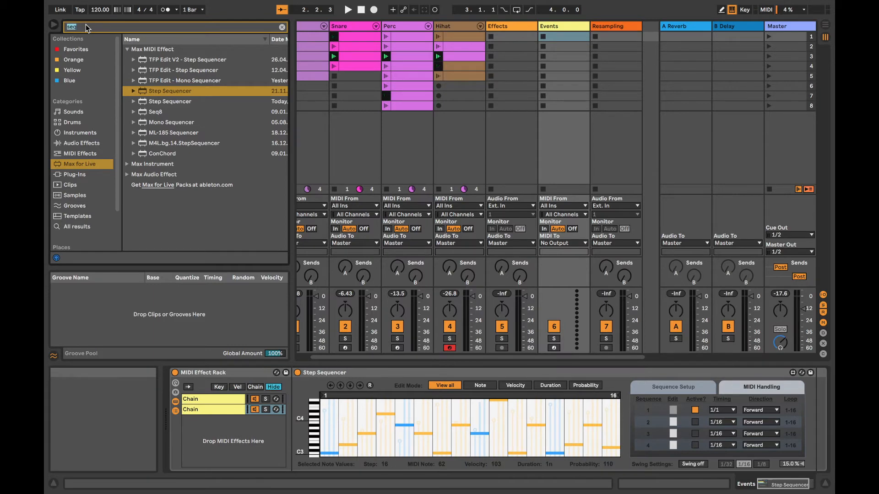
pyautogui.press('BackSpace')
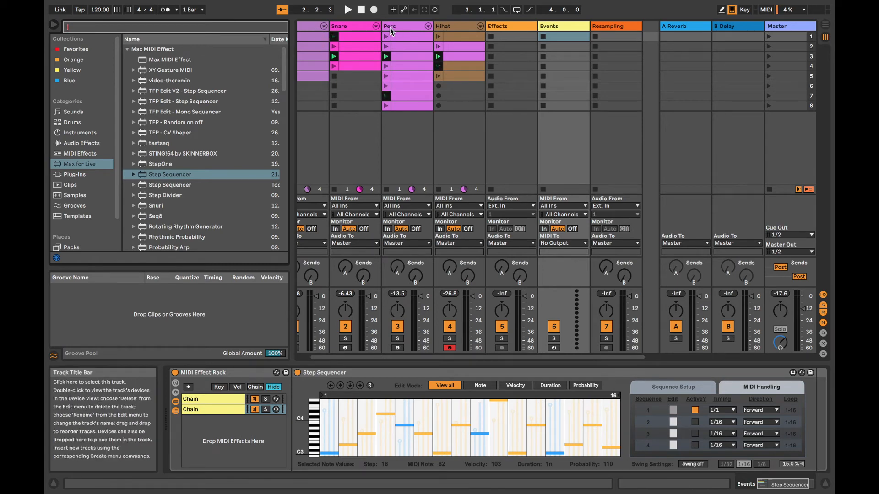
pyautogui.hscroll(-2, 390, 28)
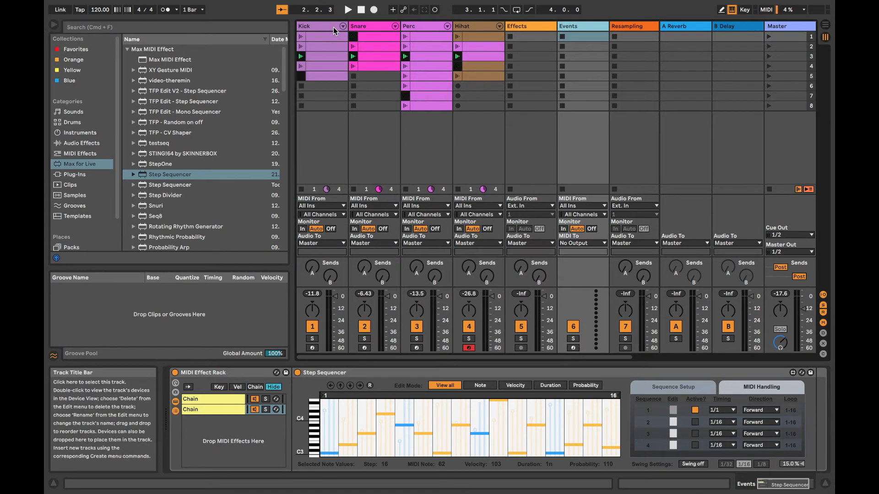
pyautogui.hscroll(4, 399, 37)
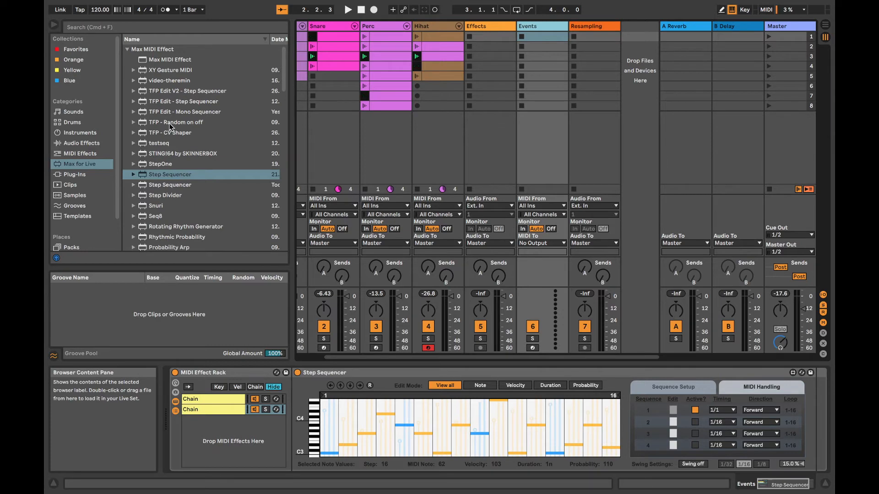
pyautogui.click(115, 29)
pyautogui.write('prandom')
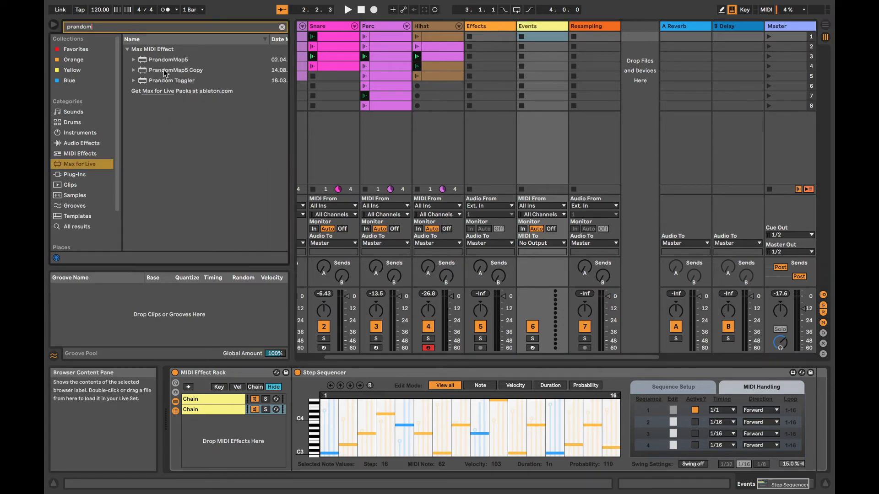
pyautogui.click(166, 60)
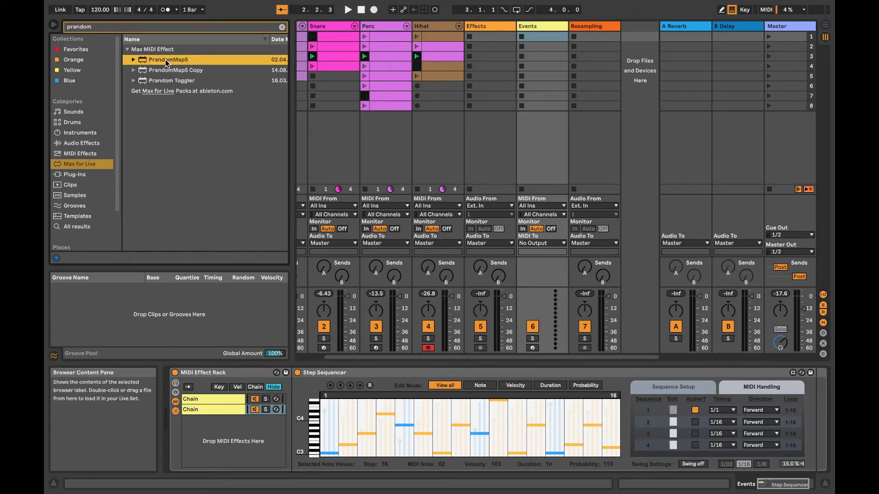
pyautogui.moveTo(573, 249)
pyautogui.mouseDown()
pyautogui.moveTo(811, 395)
pyautogui.moveTo(753, 397)
pyautogui.mouseUp()
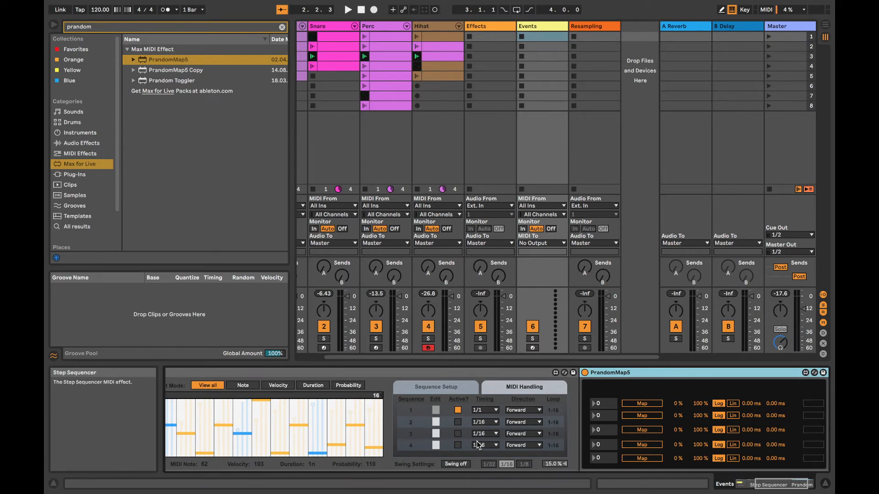
pyautogui.hscroll(-5, 475, 440)
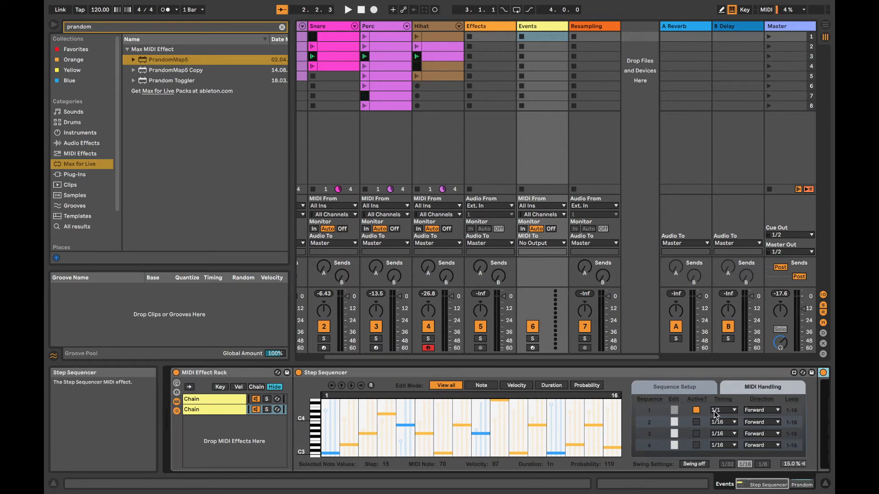
# - Play the set briefly to watch PrandomMap5 in the Events track's second chain produce random values
pyautogui.hscroll(5, 716, 425)
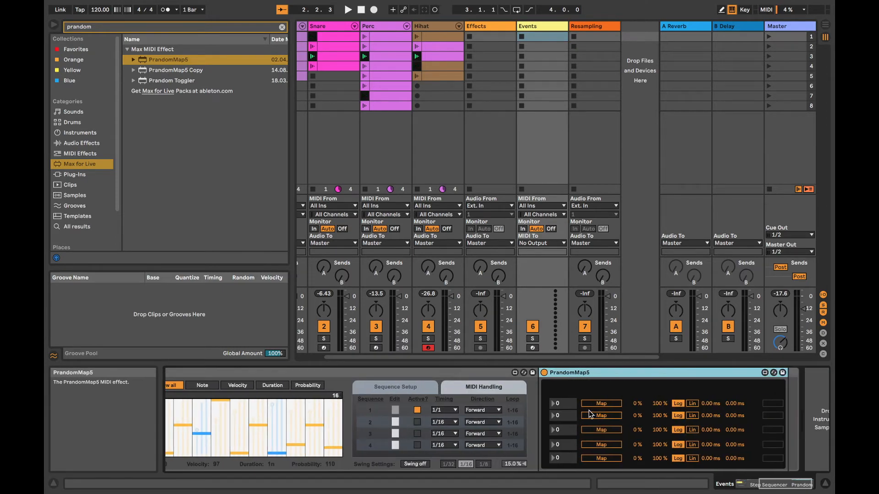
pyautogui.press('space')
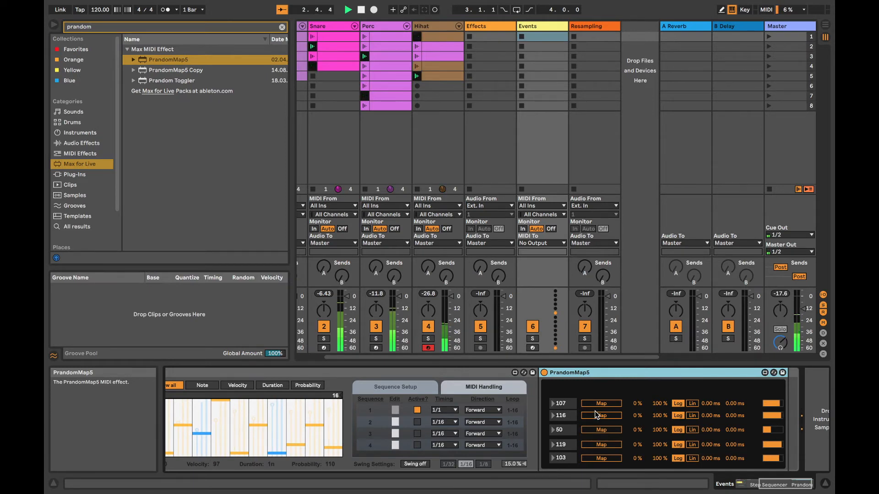
pyautogui.press('space')
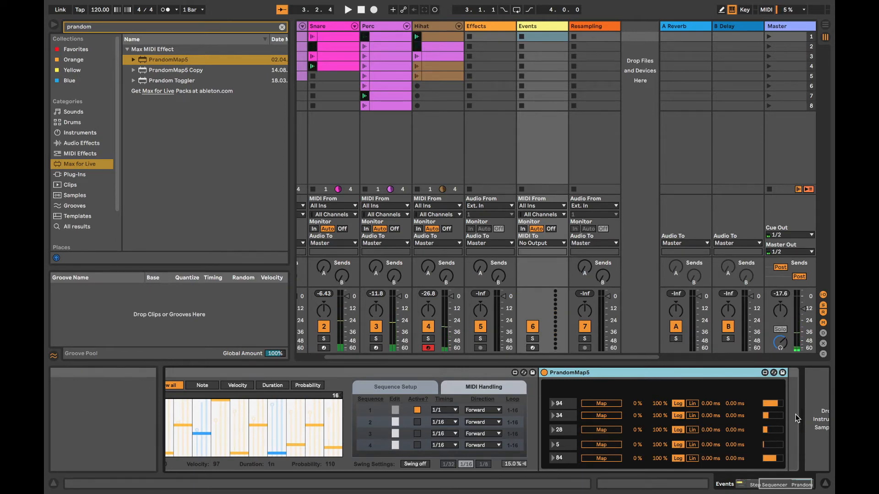
# - Map the first slot of the Events track's PrandomMap5 to the Kick track's Sample Selector macro and return to the Events track
pyautogui.click(601, 404)
pyautogui.hscroll(-2, 380, 100)
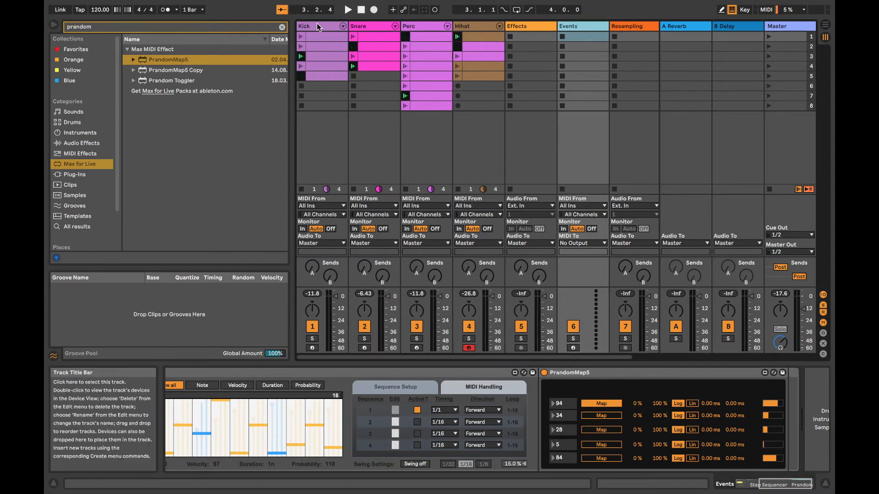
pyautogui.click(317, 24)
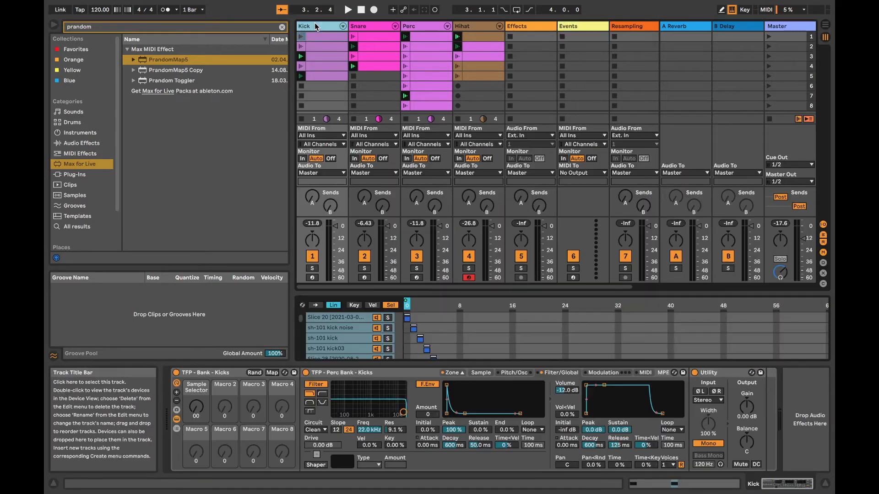
pyautogui.click(199, 406)
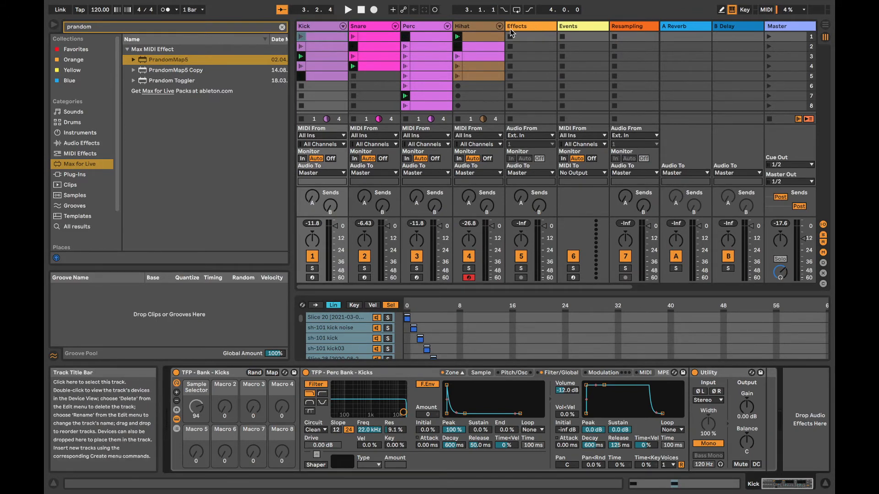
pyautogui.hscroll(2, 534, 33)
pyautogui.click(573, 28)
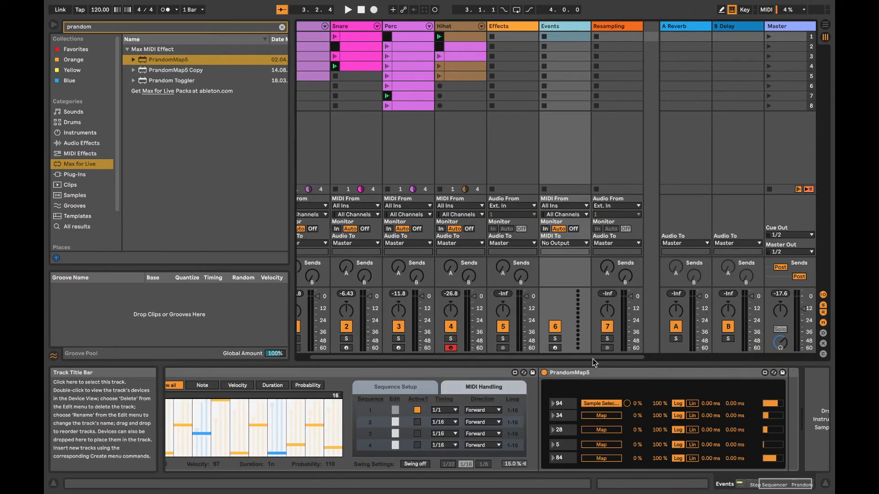
# - Map the second slot of PrandomMap5 to the Snare track's Sample Selector macro and return to the Events track
pyautogui.hscroll(-2, 440, 134)
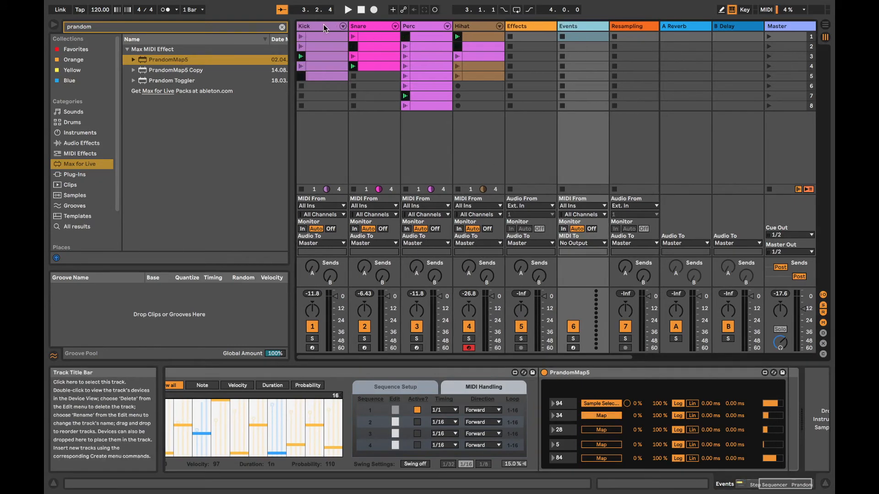
pyautogui.click(323, 24)
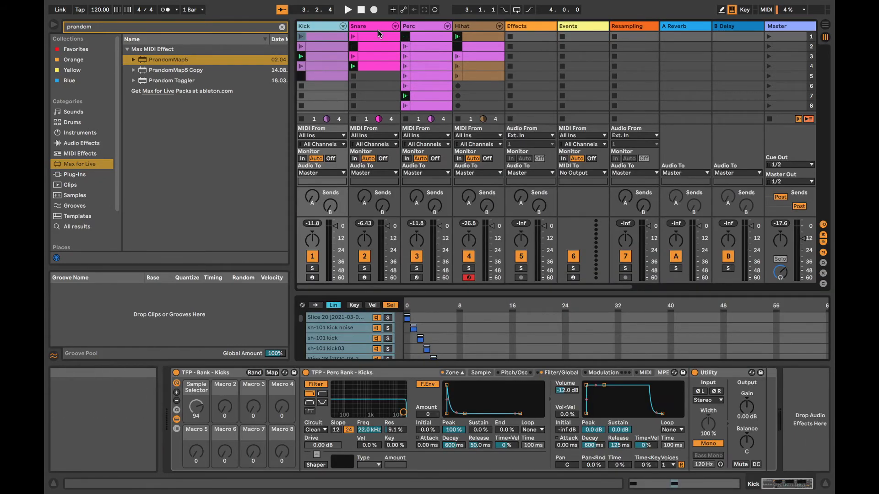
pyautogui.click(378, 28)
pyautogui.moveTo(197, 405); pyautogui.dragTo(197, 400)
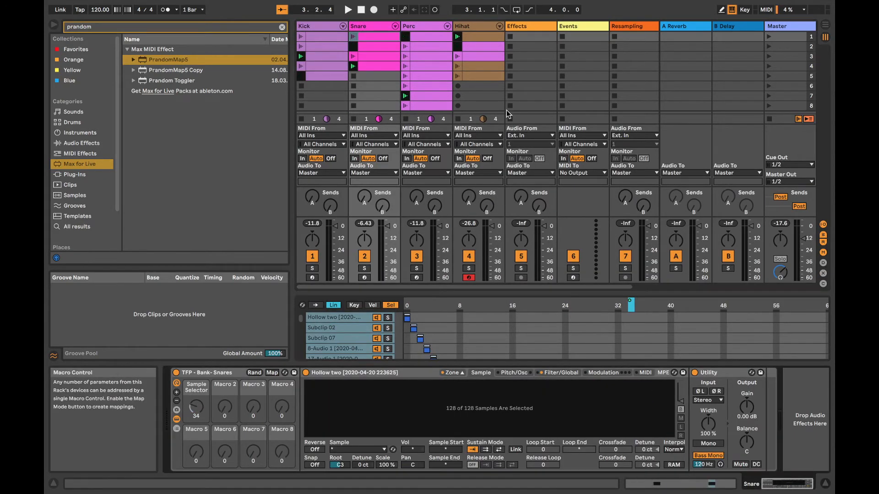
pyautogui.hscroll(2, 574, 55)
pyautogui.click(534, 25)
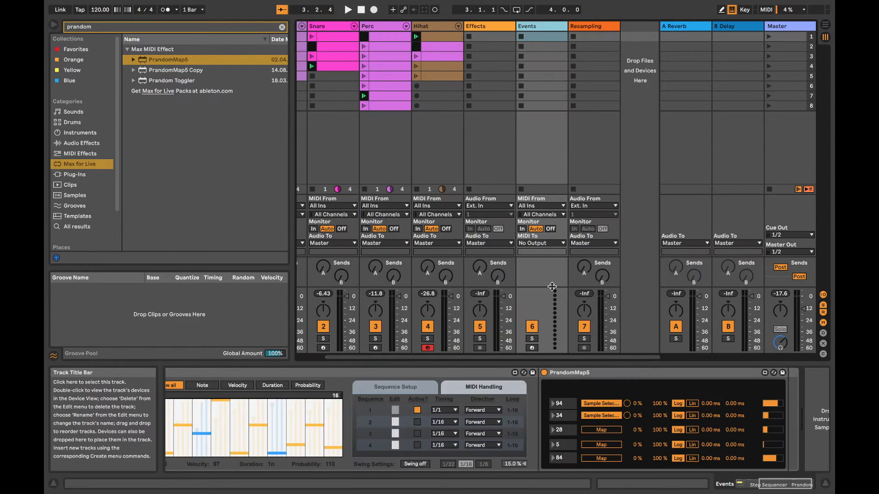
# - Map the third PrandomMap5 slot to the Hihat track's Sample Selector and lower the Hihat volume to -6.0 dB during playback
pyautogui.hscroll(-1, 391, 27)
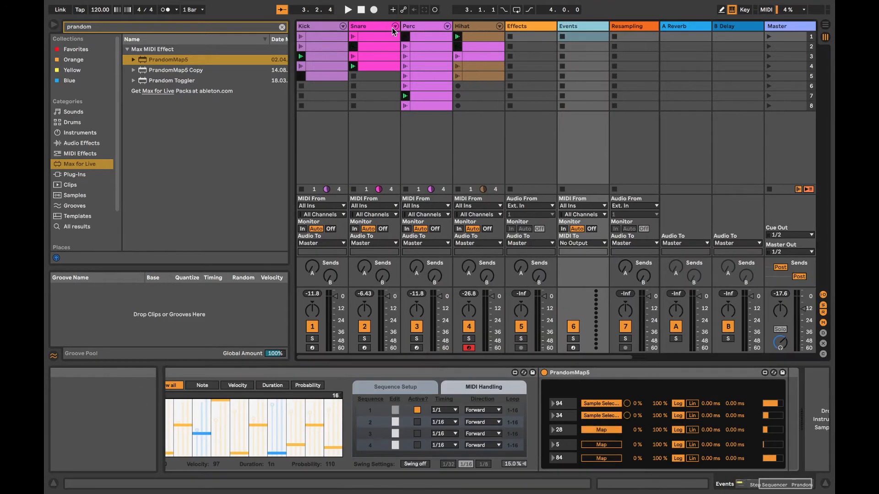
pyautogui.click(415, 25)
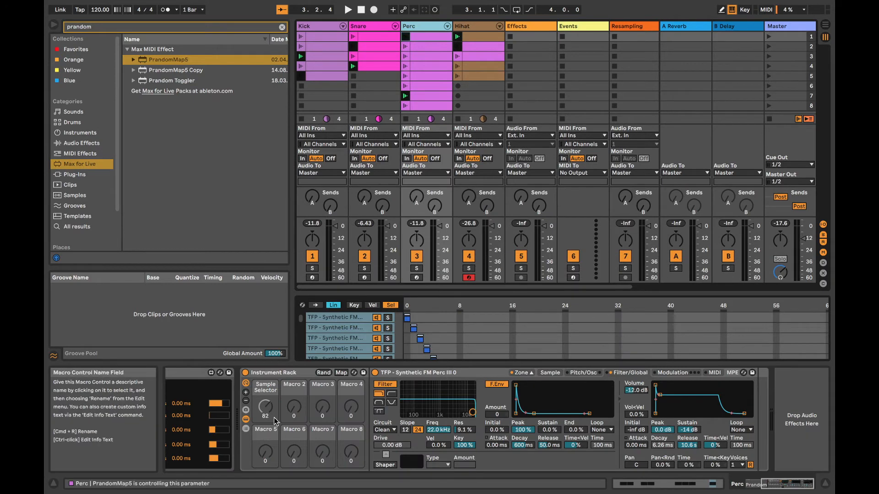
pyautogui.click(471, 28)
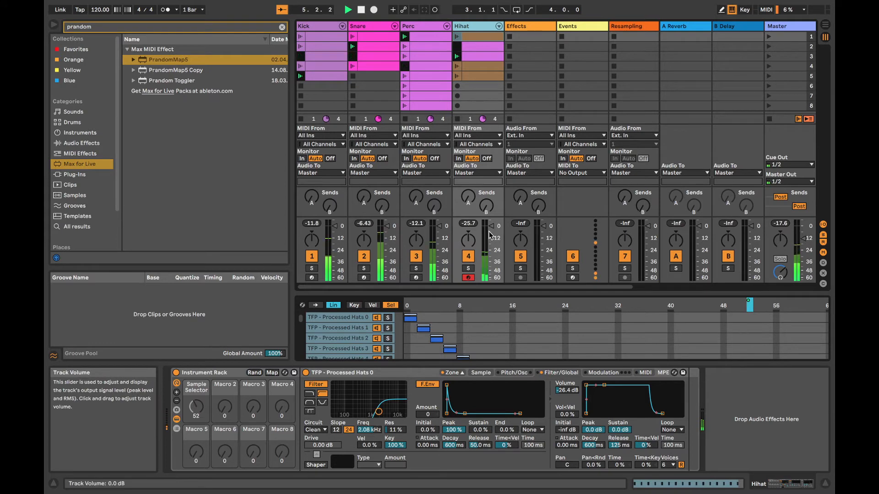
pyautogui.moveTo(491, 226); pyautogui.dragTo(491, 234)
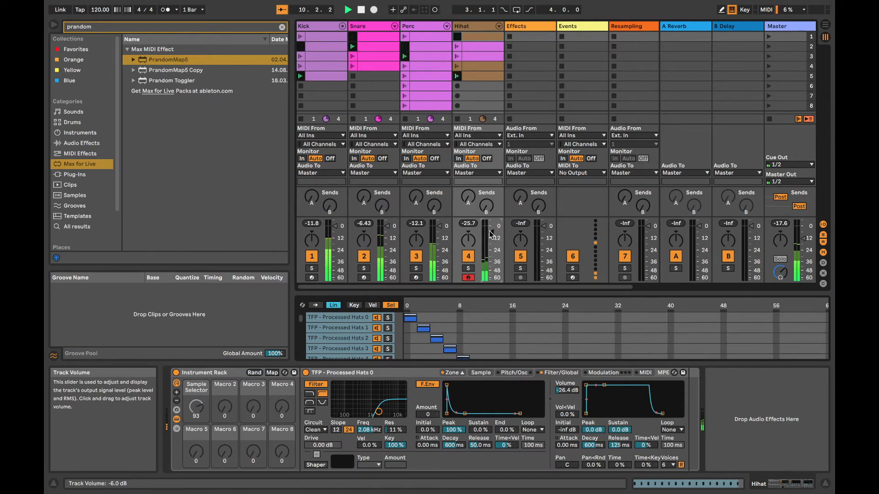
pyautogui.press('space')
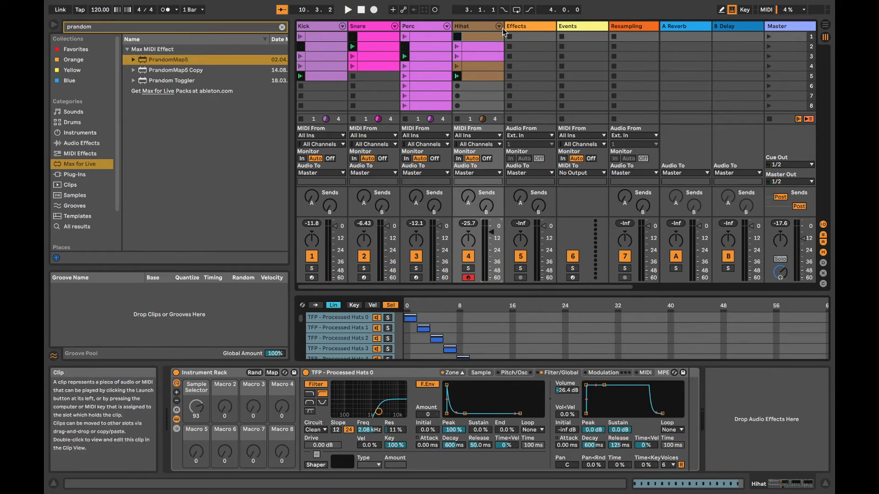
# - Route the audio output of the Kick and Snare tracks to the Effects track
pyautogui.click(516, 26)
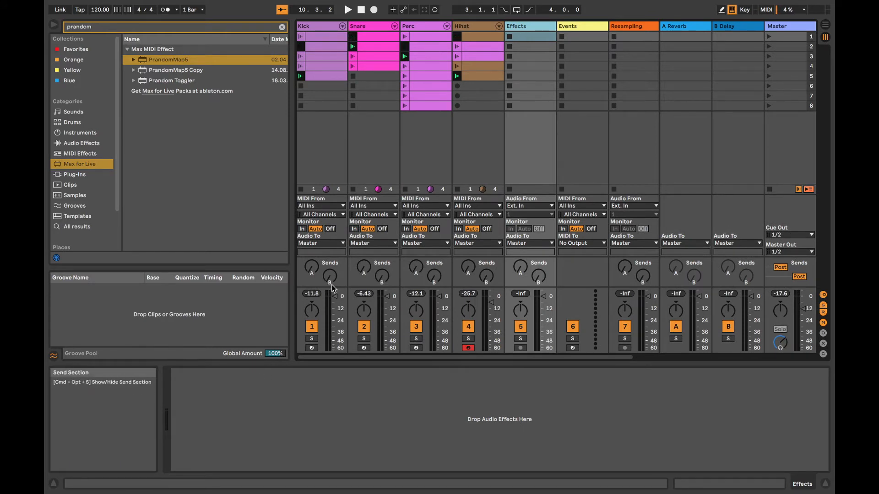
pyautogui.click(319, 243)
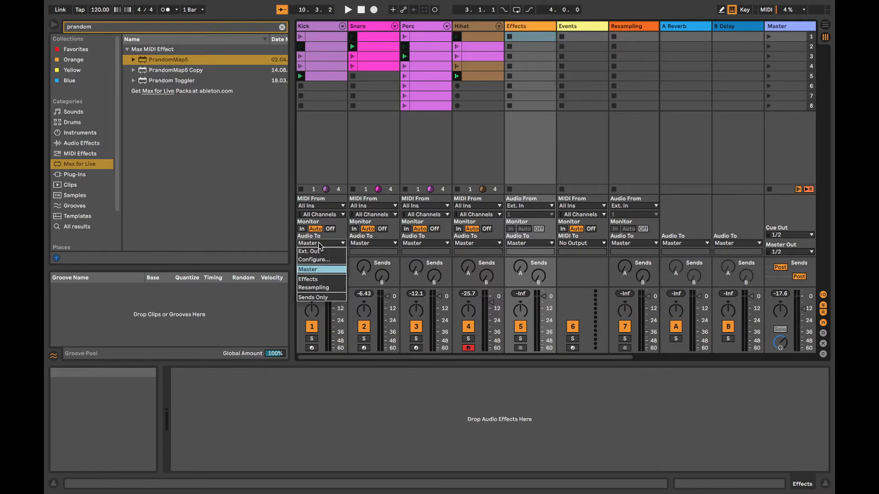
pyautogui.click(340, 281)
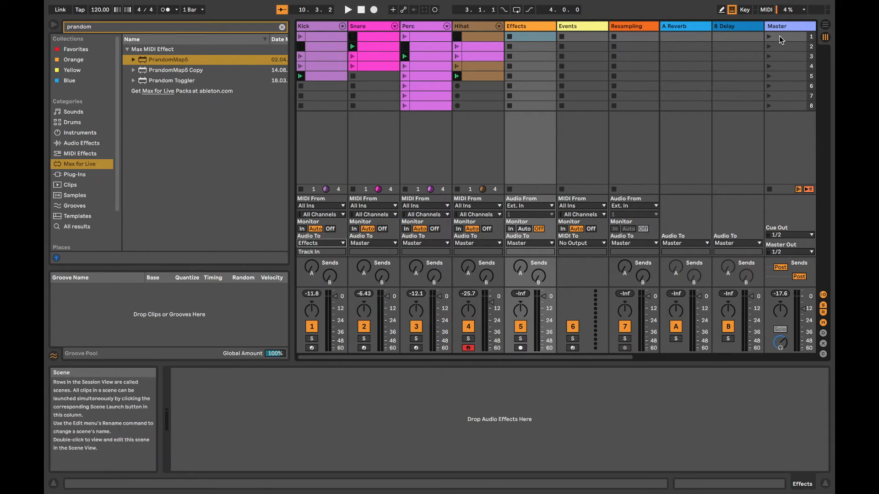
pyautogui.click(362, 243)
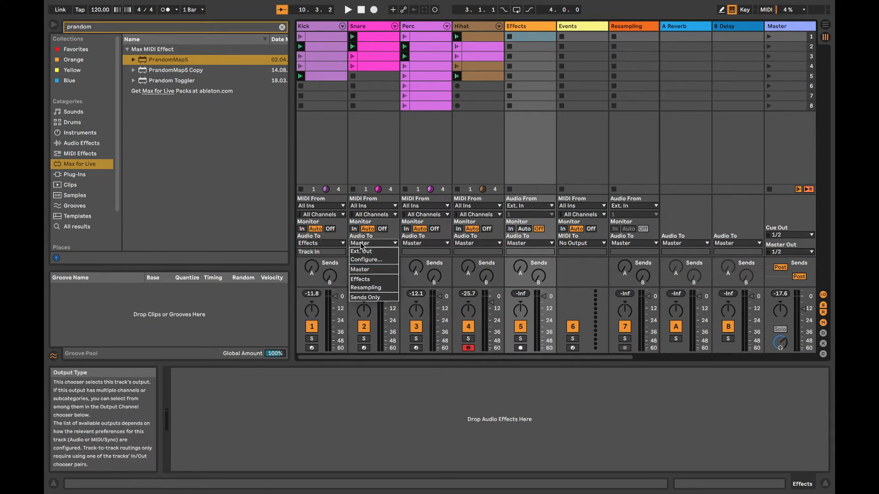
pyautogui.click(379, 279)
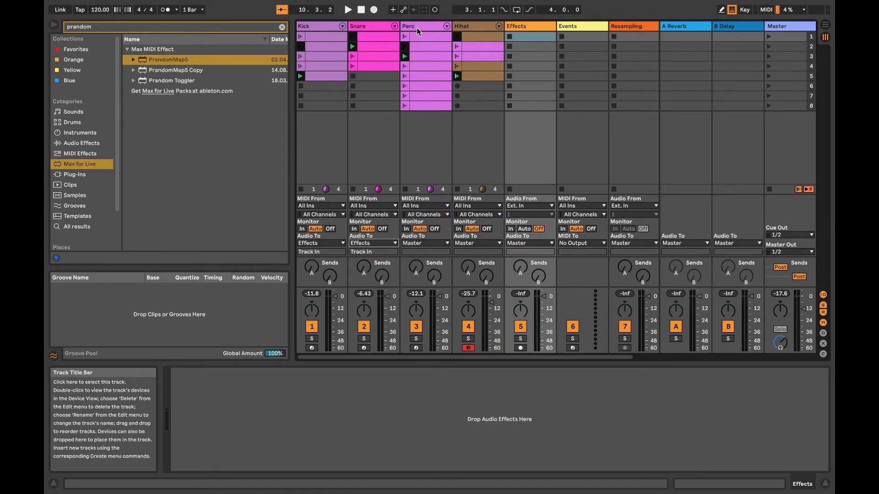
# - Route the audio output of the Perc and Hihat tracks to the Effects track
pyautogui.click(416, 27)
pyautogui.click(424, 173)
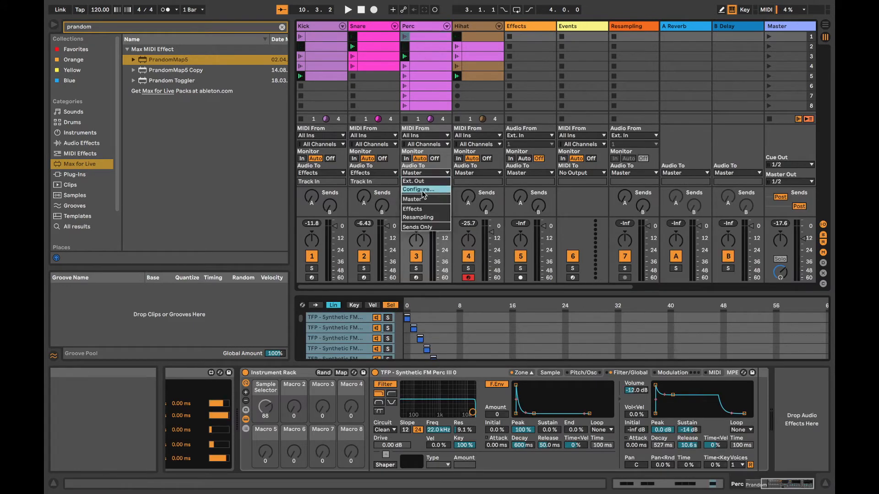
pyautogui.click(413, 209)
pyautogui.click(474, 25)
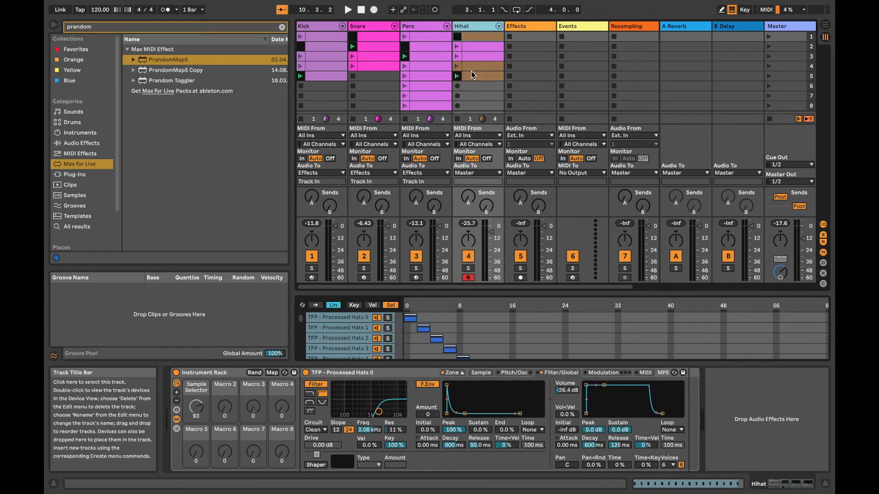
pyautogui.click(475, 172)
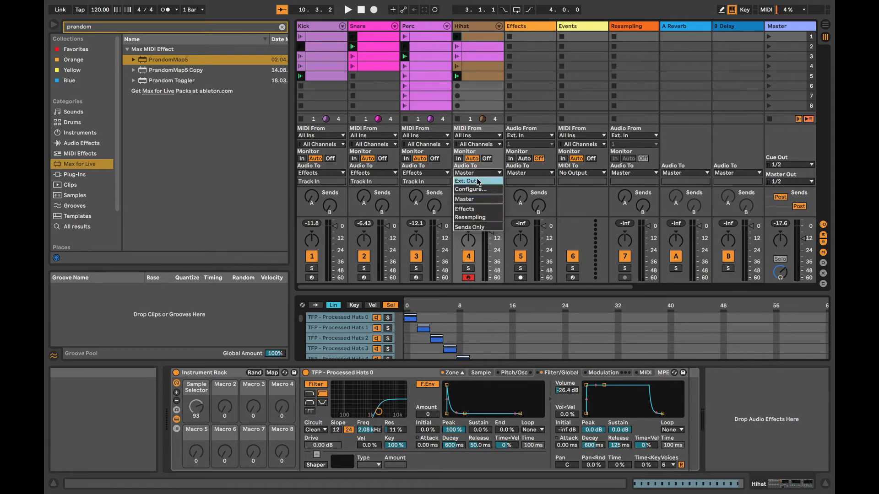
pyautogui.click(464, 209)
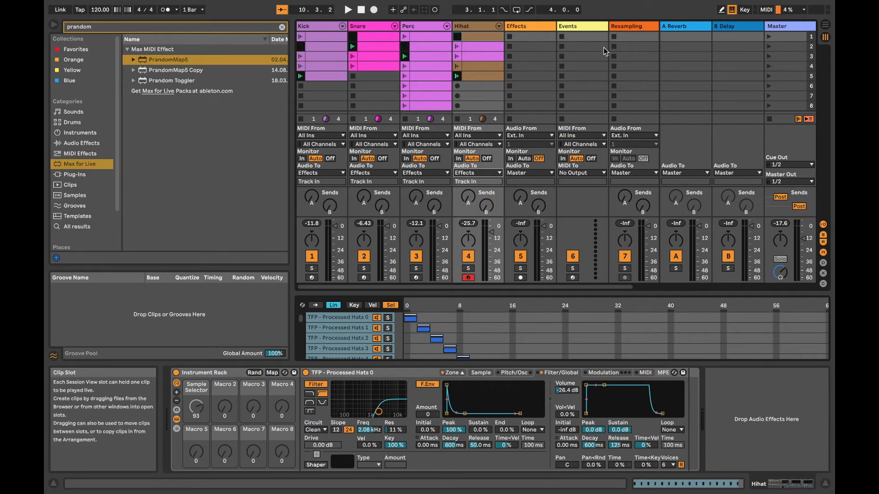
# - Add Redux from the Drive & Color audio effects to the Effects track and set the track's monitoring to In
pyautogui.click(528, 25)
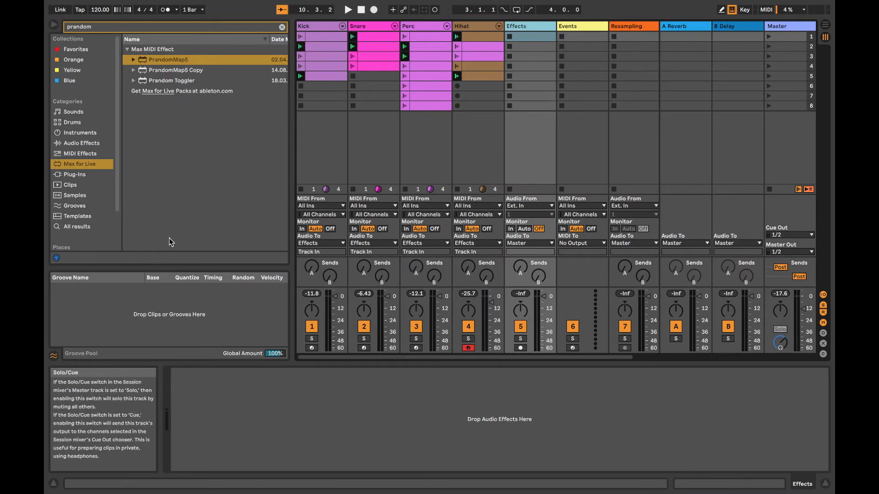
pyautogui.click(94, 143)
pyautogui.click(95, 27)
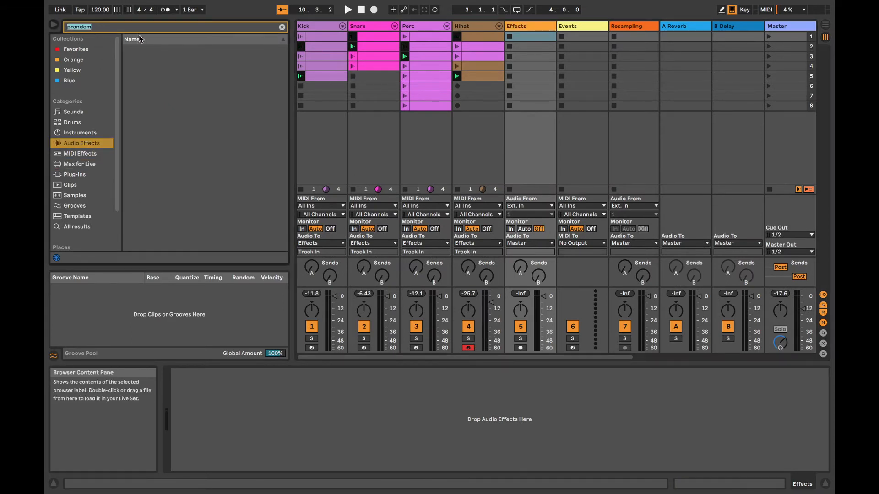
pyautogui.press('BackSpace')
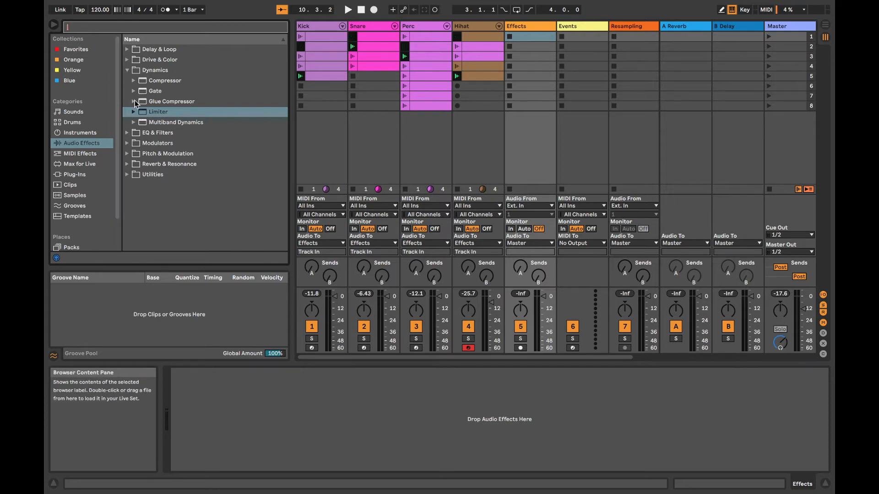
pyautogui.click(129, 60)
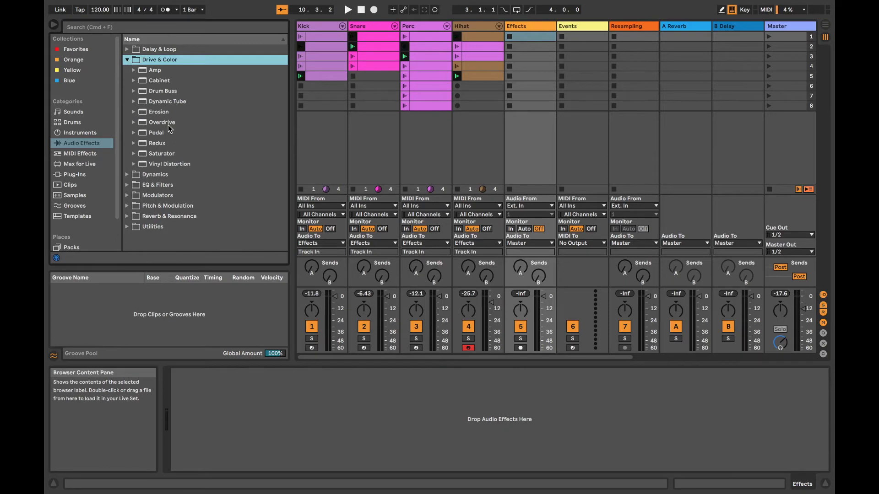
pyautogui.click(172, 143)
pyautogui.moveTo(172, 143); pyautogui.dragTo(319, 376)
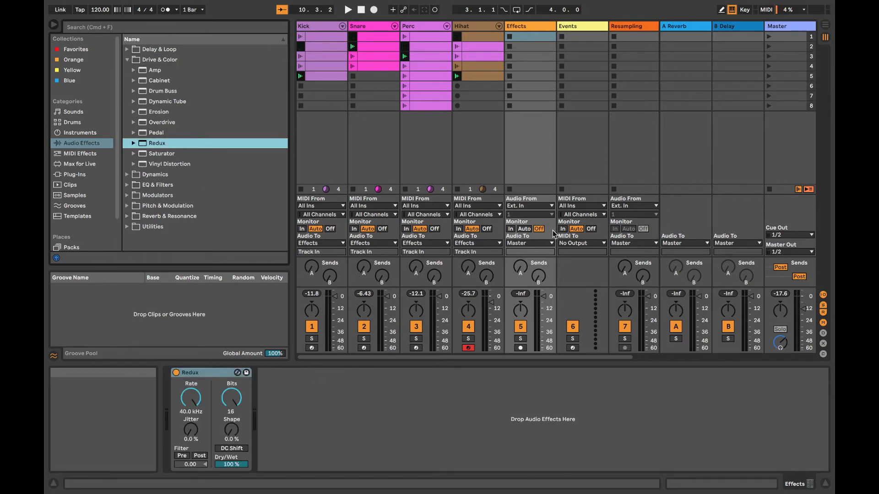
pyautogui.click(511, 229)
# - During playback, try Redux at a rate of 4.42 kHz and 5 bits, and restore 40.0 kHz and 16 bits
pyautogui.press('space')
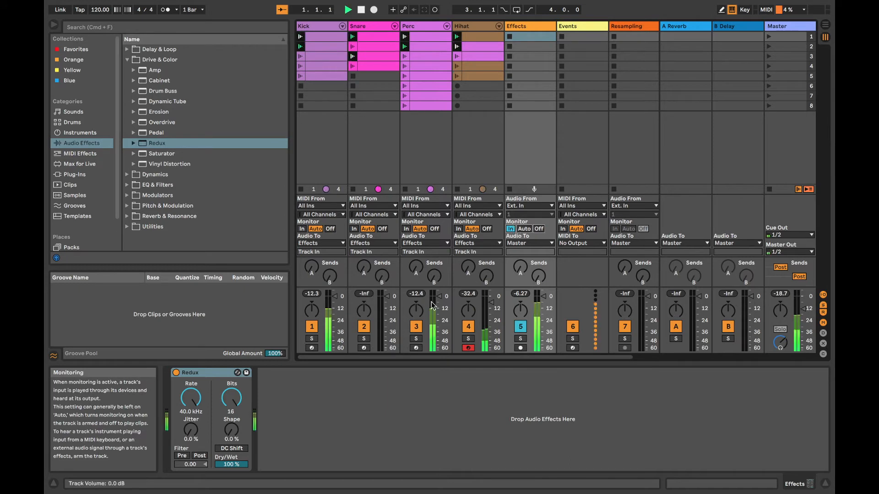
pyautogui.moveTo(191, 397); pyautogui.dragTo(190, 430)
pyautogui.moveTo(232, 398); pyautogui.dragTo(231, 430)
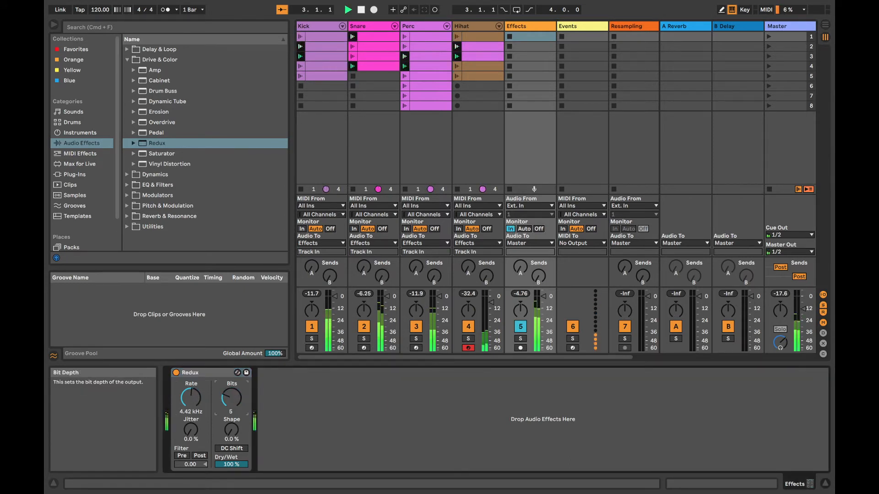
pyautogui.moveTo(232, 398); pyautogui.dragTo(232, 371)
pyautogui.moveTo(191, 398); pyautogui.dragTo(191, 371)
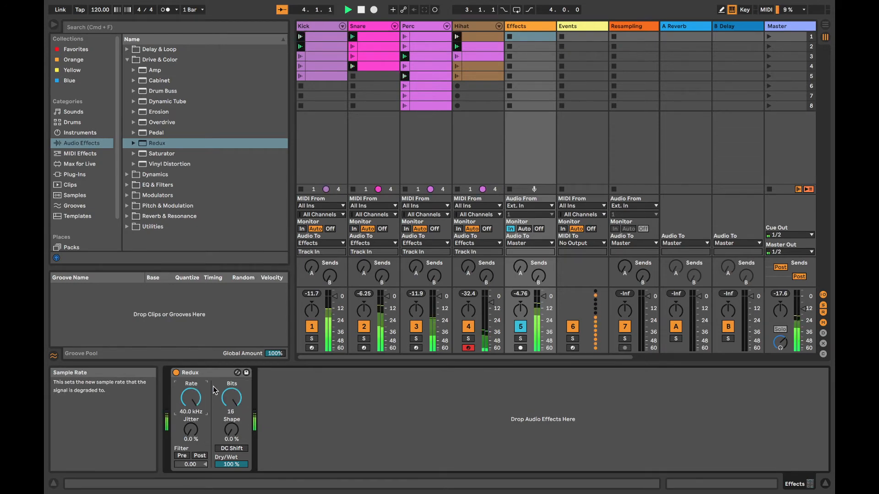
pyautogui.press('space')
# - Map the fourth slot of the Events track's PrandomMap5 to the Rate of Redux on the Effects track
pyautogui.hscroll(2, 532, 171)
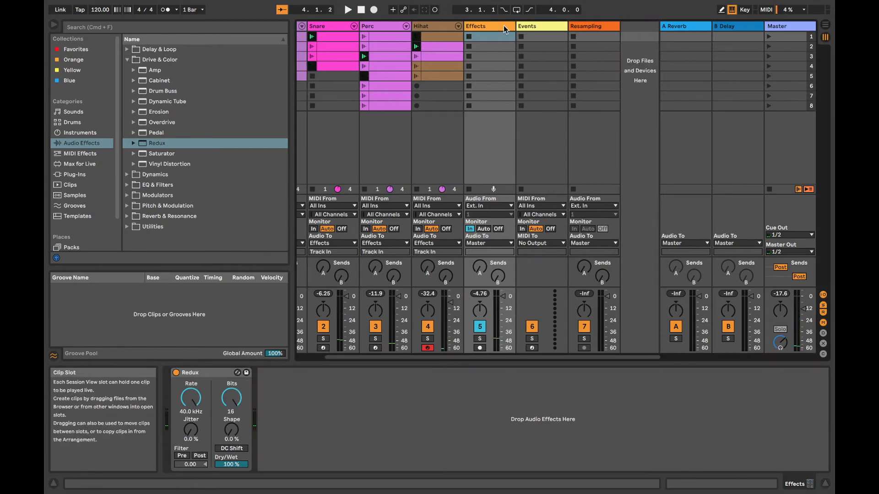
pyautogui.click(531, 27)
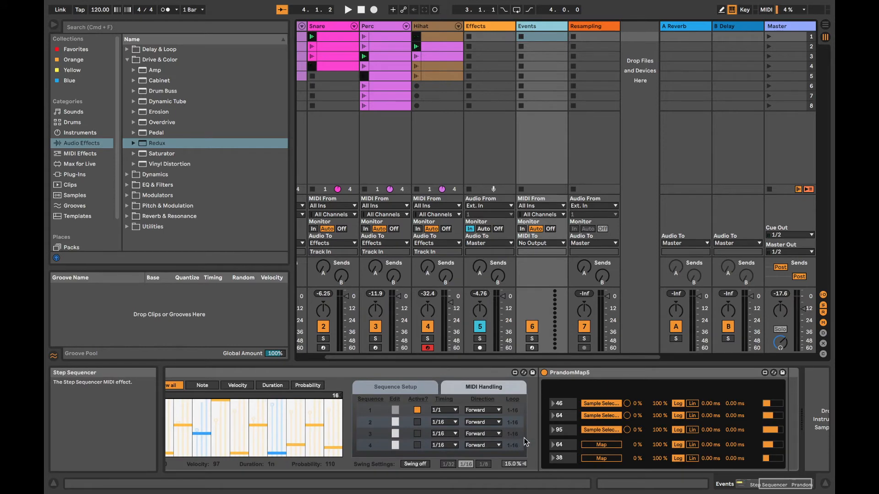
pyautogui.hscroll(-2, 524, 438)
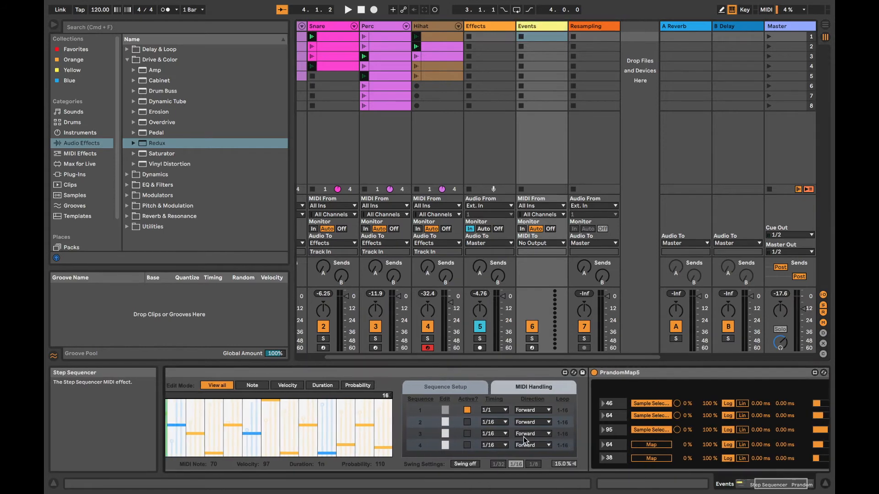
pyautogui.click(658, 444)
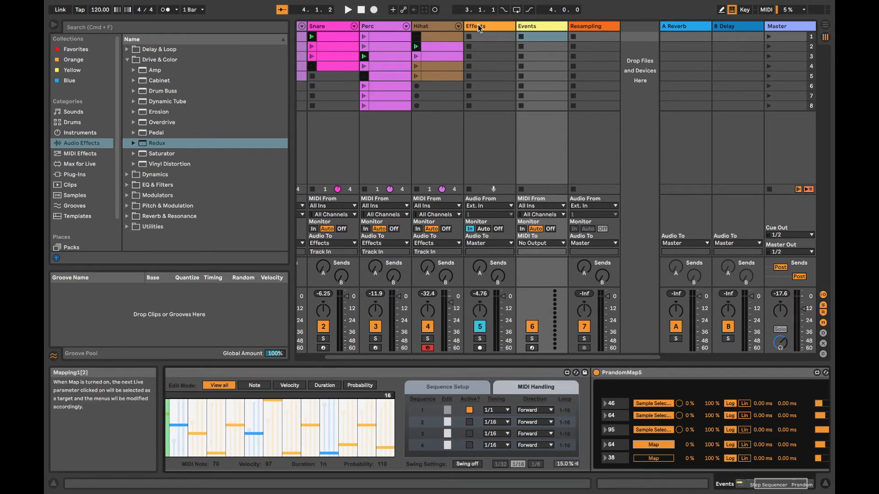
pyautogui.click(478, 27)
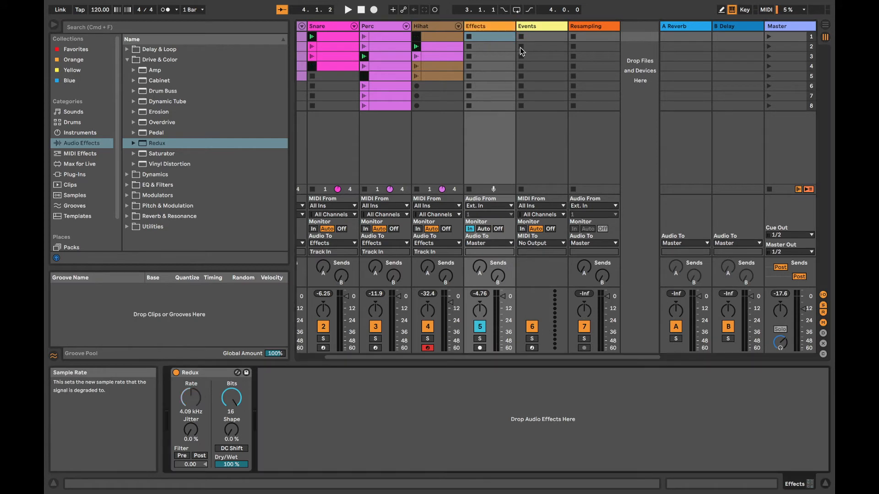
pyautogui.click(526, 26)
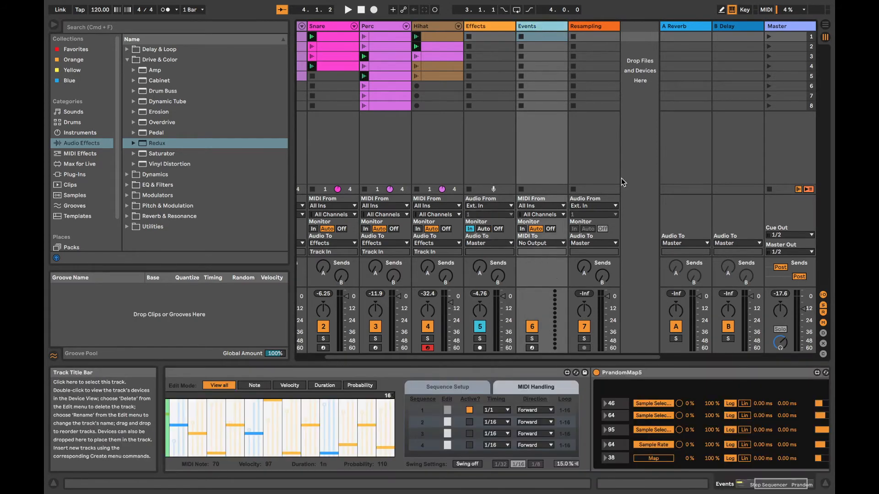
# - Map PrandomMap5's fifth slot to Redux's Bits, and set the minimums to 25 % for Sample Rate and 28 % for Bit Depth
pyautogui.click(653, 458)
pyautogui.click(482, 26)
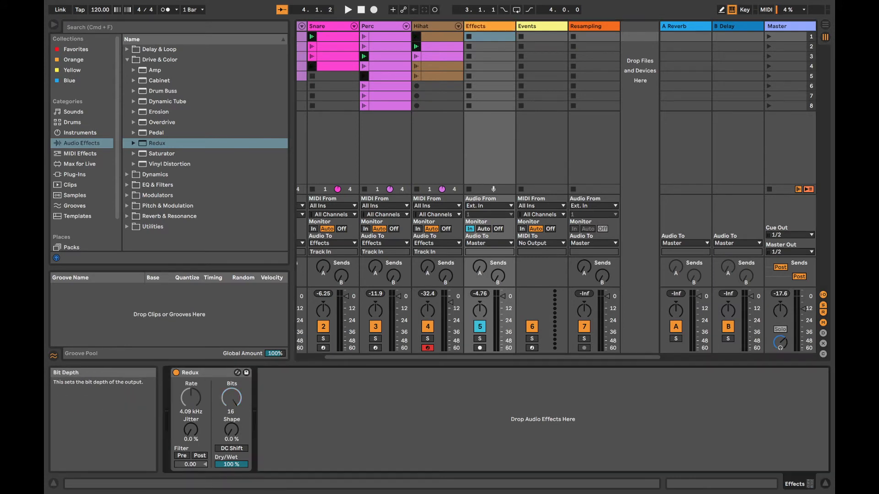
pyautogui.moveTo(231, 398); pyautogui.dragTo(271, 415)
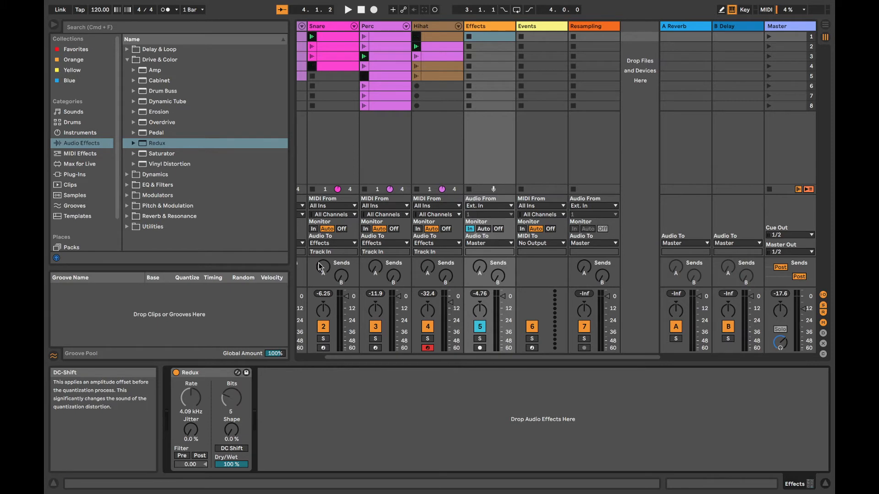
pyautogui.click(543, 27)
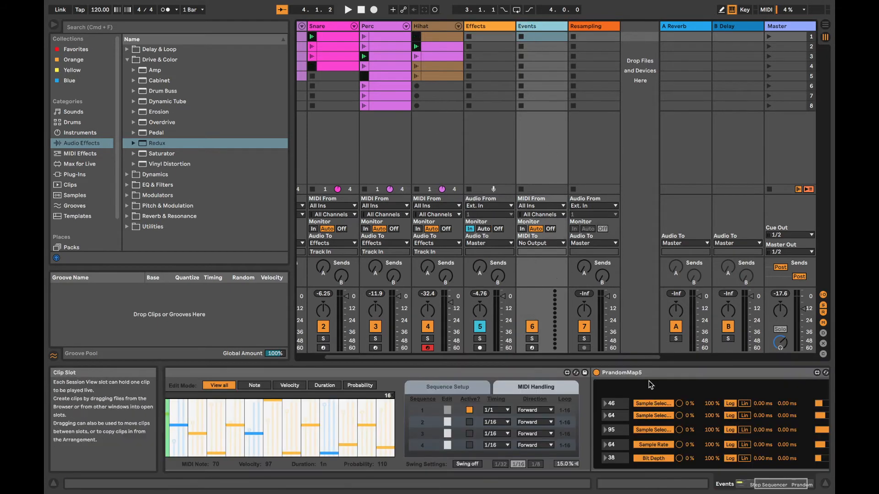
pyautogui.hscroll(3, 684, 422)
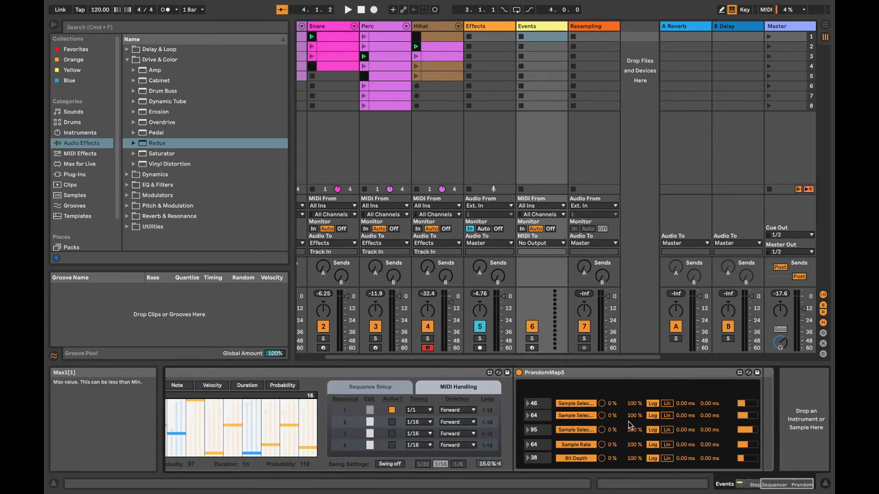
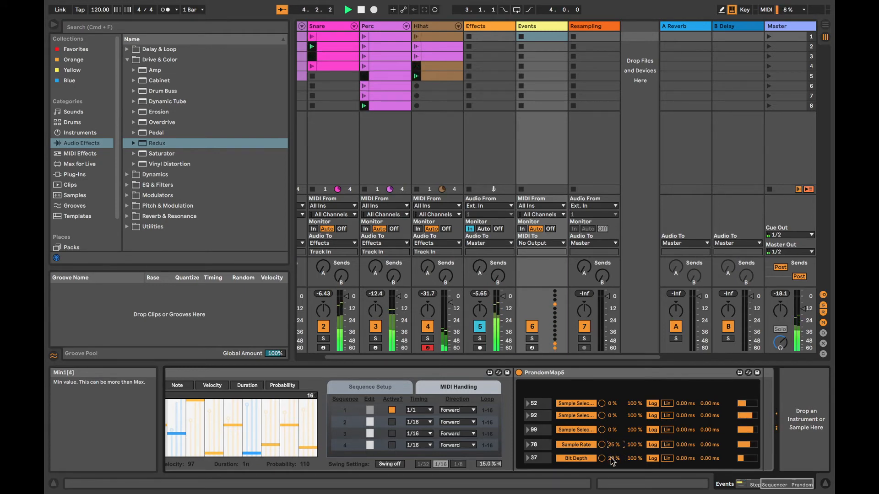
pyautogui.press('space')
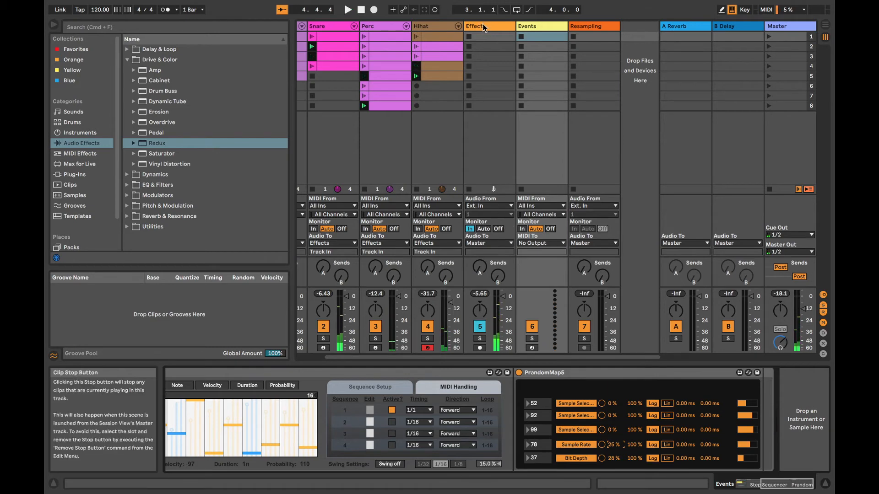
# - Turn off Redux on the Effects track and add a Saturator after it with the Sinoid Fold curve
pyautogui.click(484, 27)
pyautogui.click(175, 372)
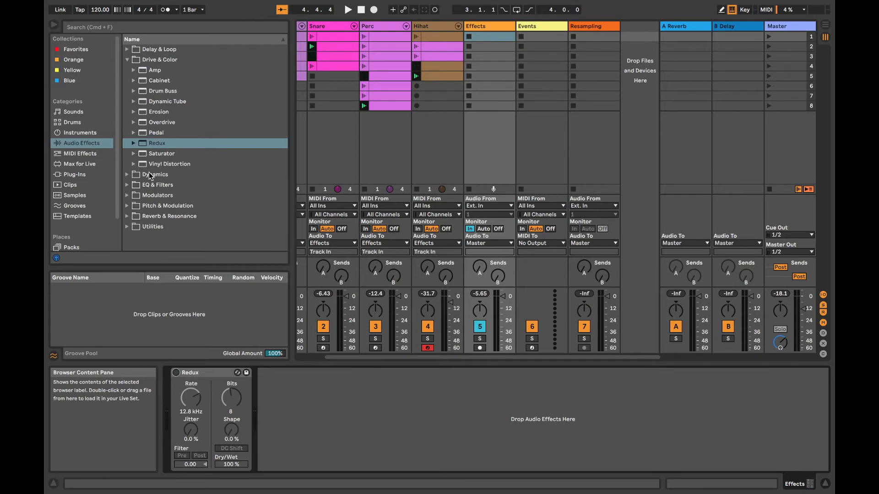
pyautogui.doubleClick(143, 155)
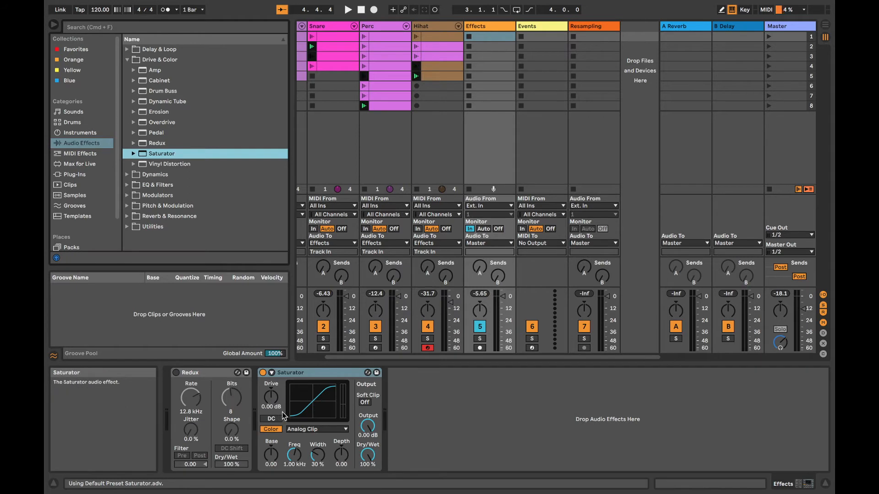
pyautogui.click(302, 429)
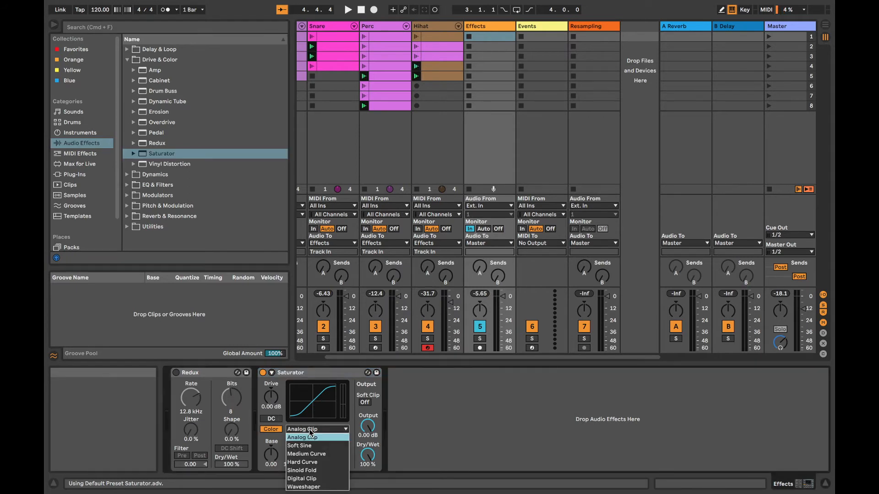
pyautogui.click(341, 474)
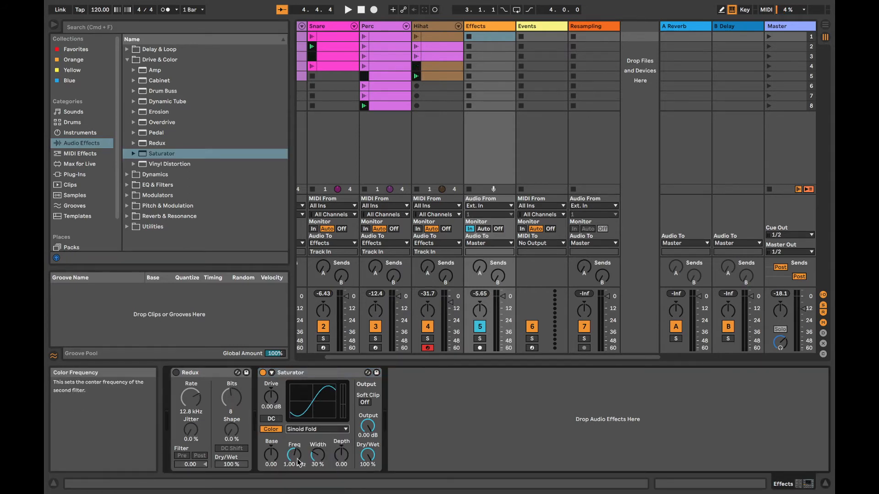
# - During playback, set Saturator's Drive to 21.7 dB, Base to 20.6 and Output to -17.4 dB
pyautogui.press('space')
pyautogui.moveTo(271, 455); pyautogui.dragTo(271, 435)
pyautogui.moveTo(271, 398); pyautogui.dragTo(271, 373)
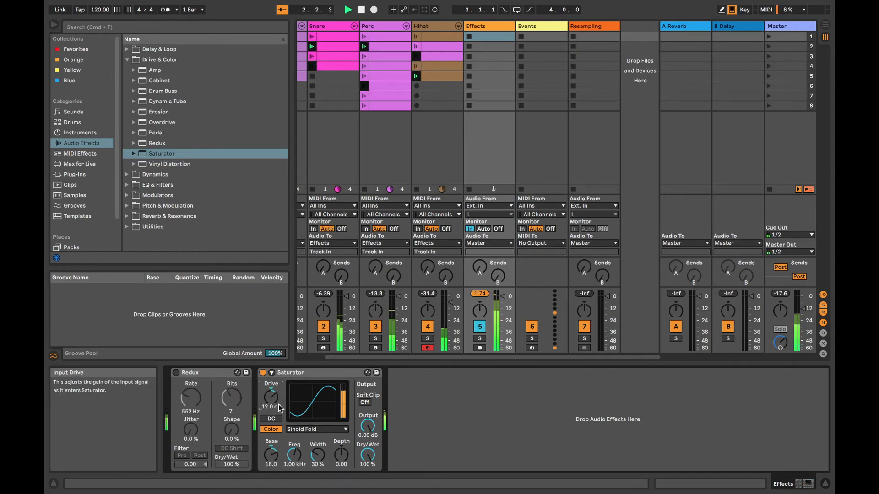
pyautogui.moveTo(361, 437); pyautogui.dragTo(361, 453)
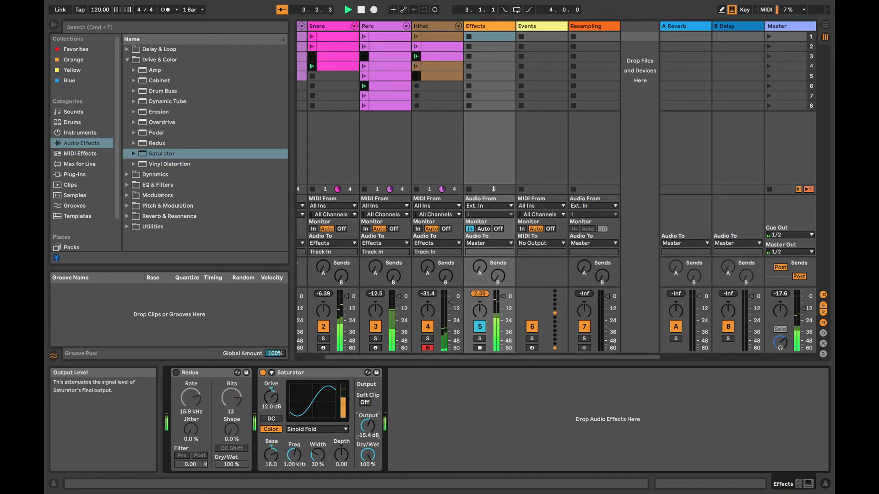
pyautogui.moveTo(272, 457); pyautogui.dragTo(273, 454)
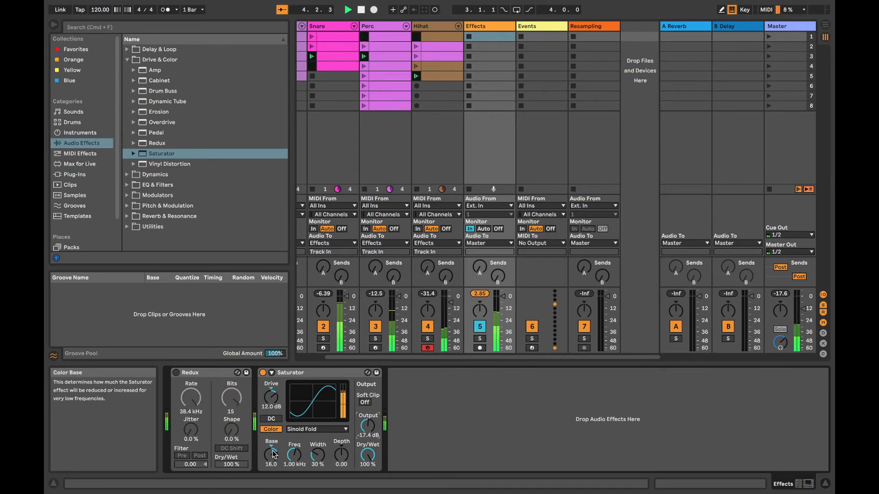
pyautogui.moveTo(272, 402); pyautogui.dragTo(271, 389)
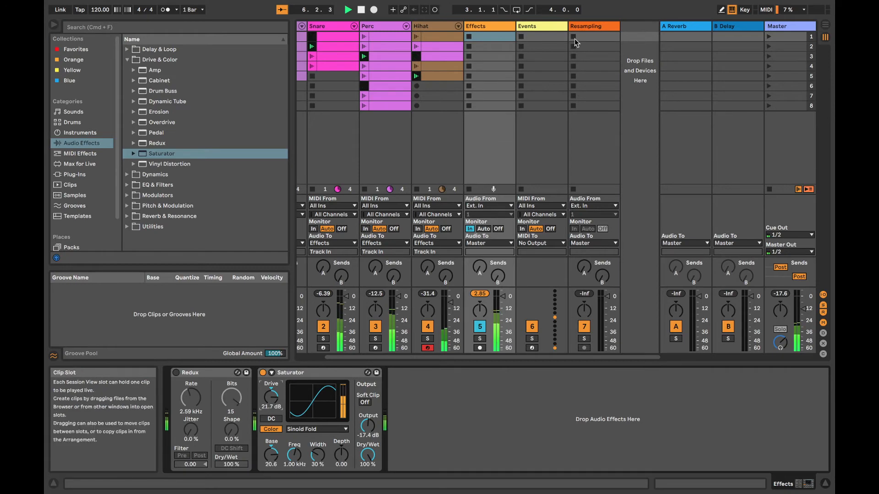
# - Find PrandomMap5 among the Max for Live devices and add it after the 1/4 Step Sequencer in the Events rack's first chain
pyautogui.click(577, 26)
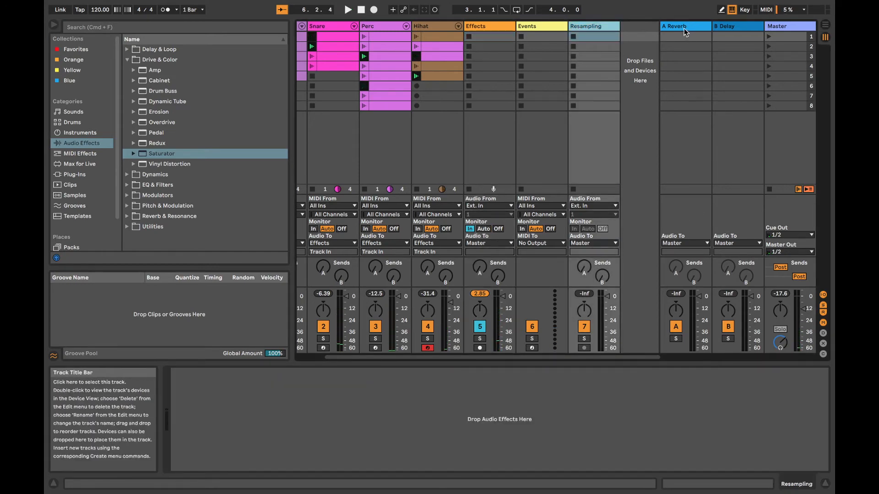
pyautogui.click(501, 28)
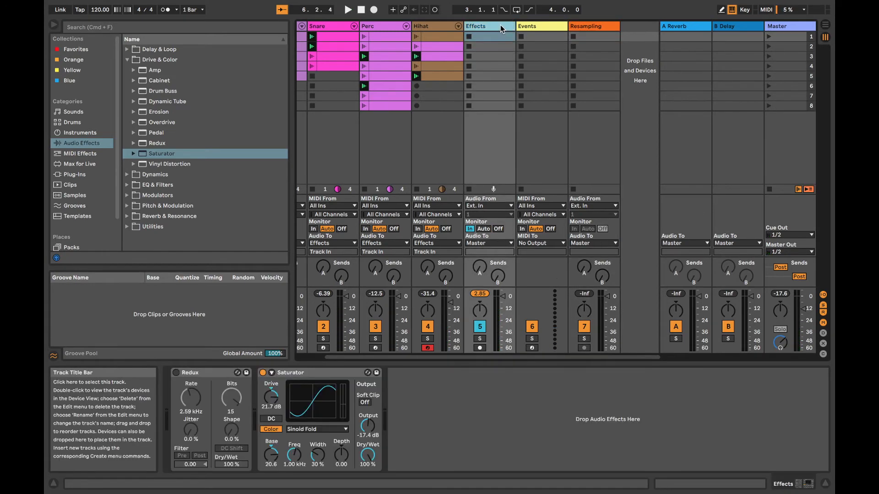
pyautogui.click(529, 28)
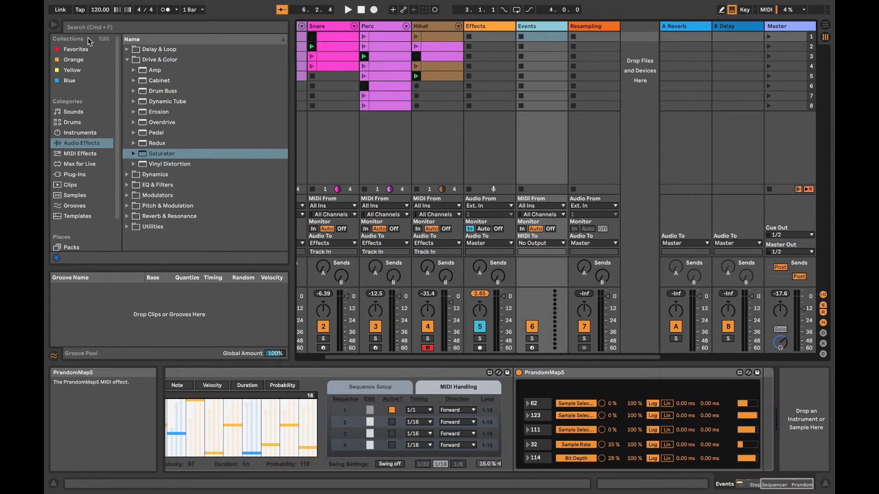
pyautogui.click(80, 164)
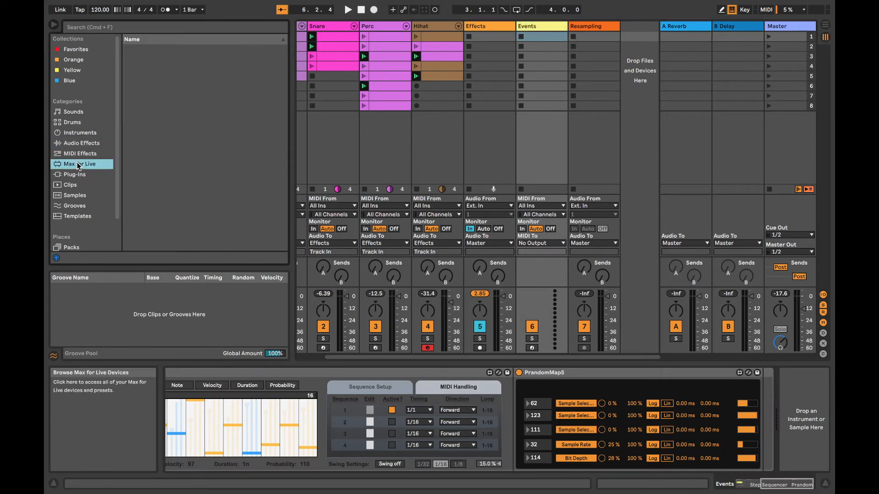
pyautogui.click(115, 27)
pyautogui.write('prandom')
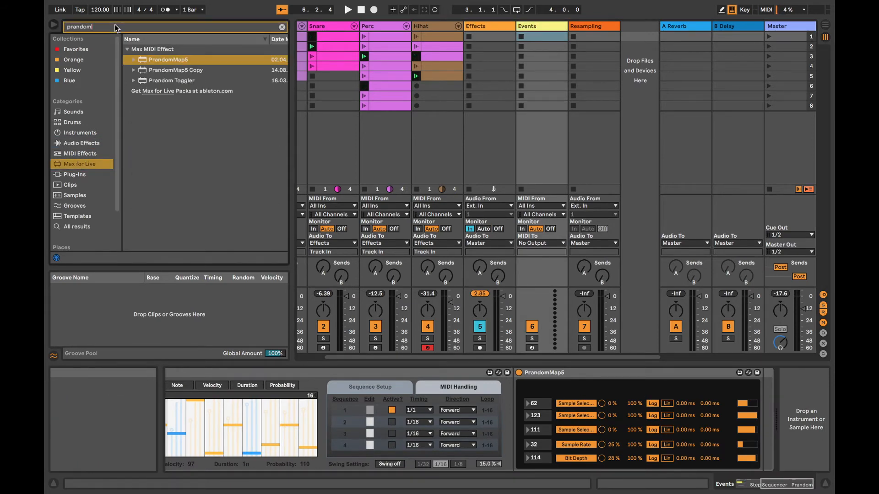
pyautogui.hscroll(-10, 409, 410)
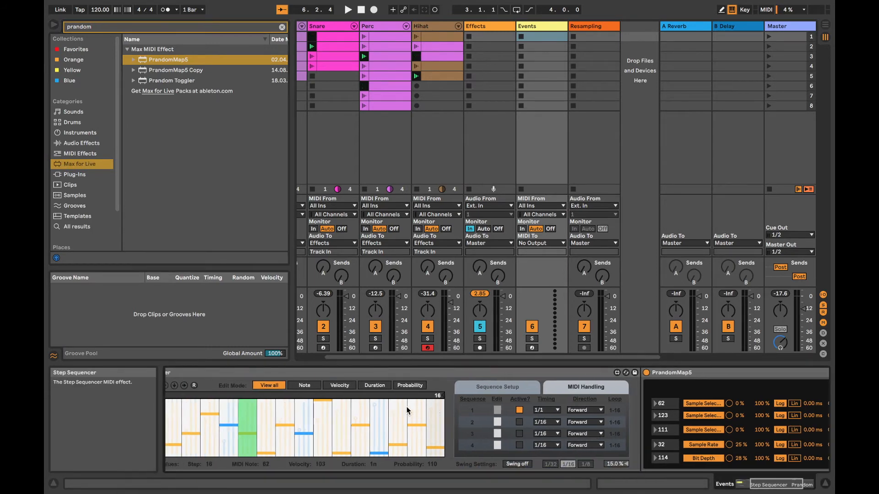
pyautogui.click(241, 409)
pyautogui.hscroll(3, 539, 431)
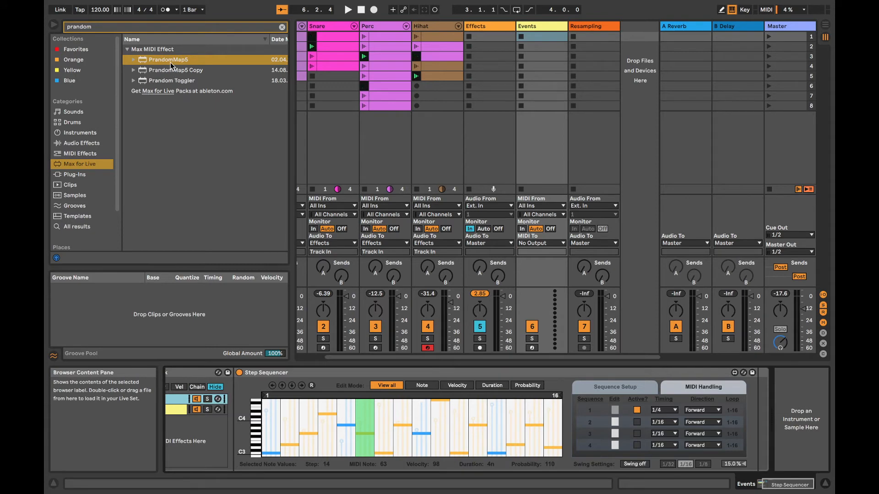
pyautogui.moveTo(165, 60); pyautogui.dragTo(758, 403)
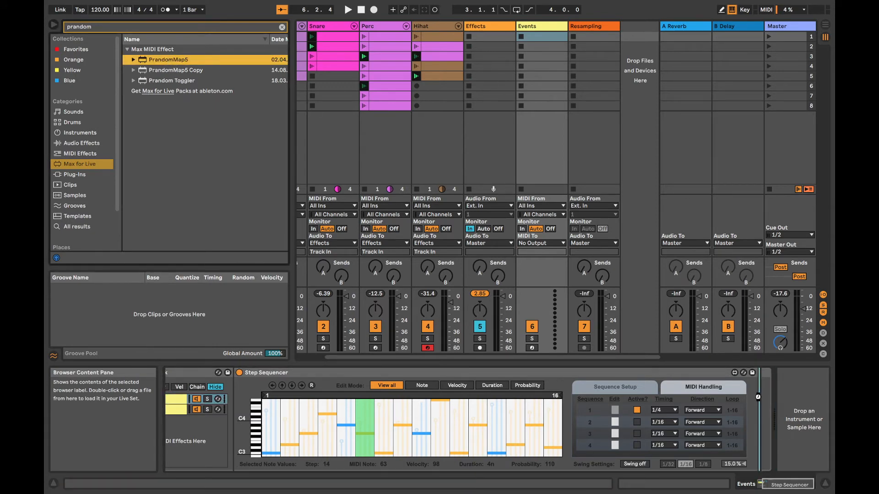
# - Map the first slot of the first chain's new PrandomMap5 to the Base of Saturator on the Effects track
pyautogui.hscroll(-8, 549, 422)
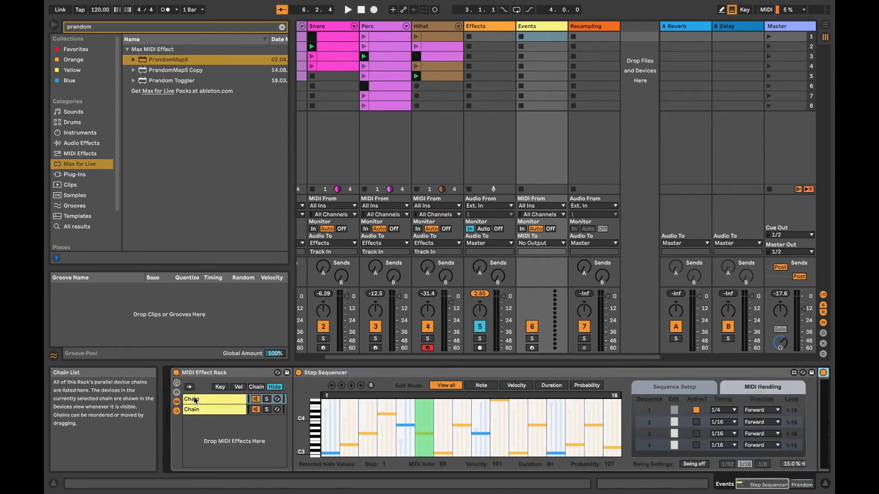
pyautogui.click(211, 397)
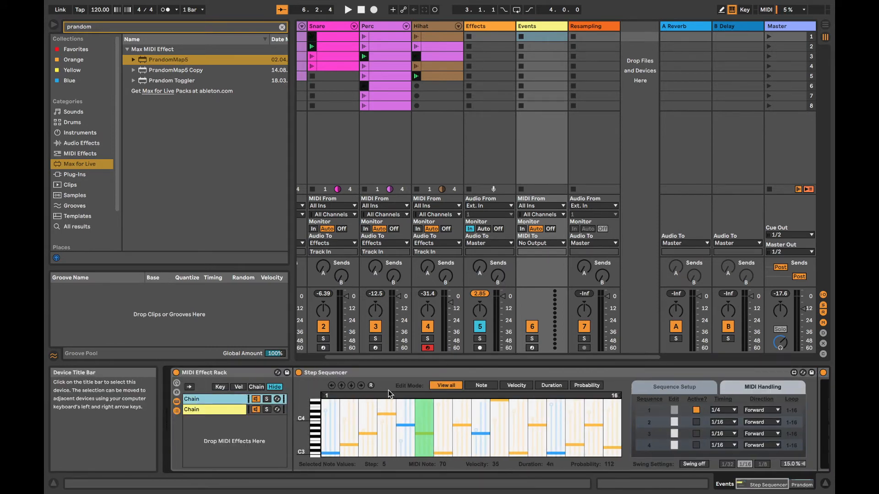
pyautogui.hscroll(5, 435, 402)
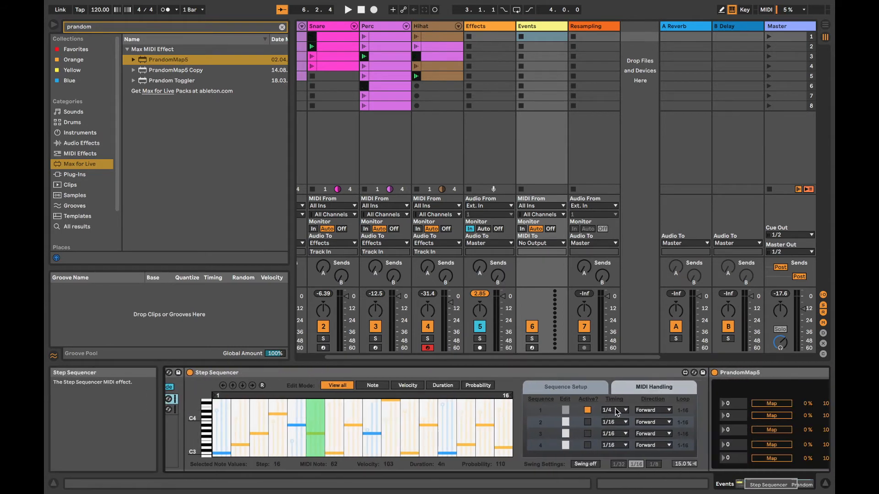
pyautogui.hscroll(5, 604, 411)
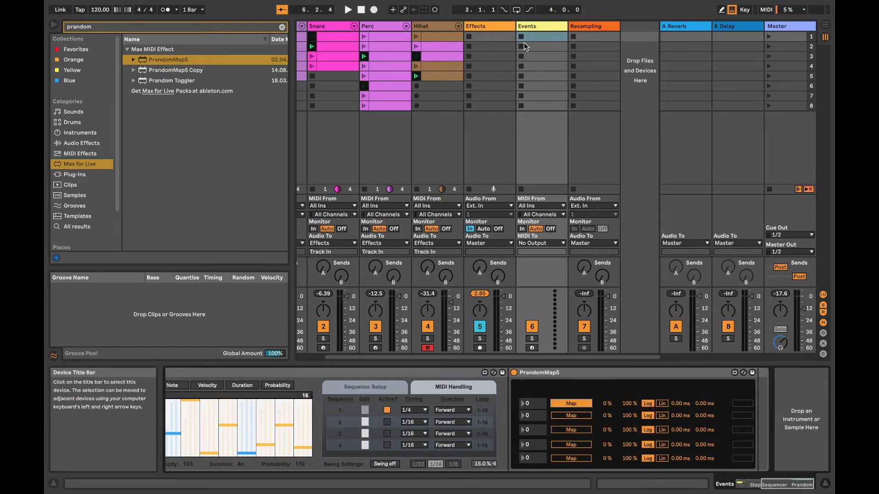
pyautogui.click(493, 27)
pyautogui.moveTo(272, 454); pyautogui.dragTo(272, 485)
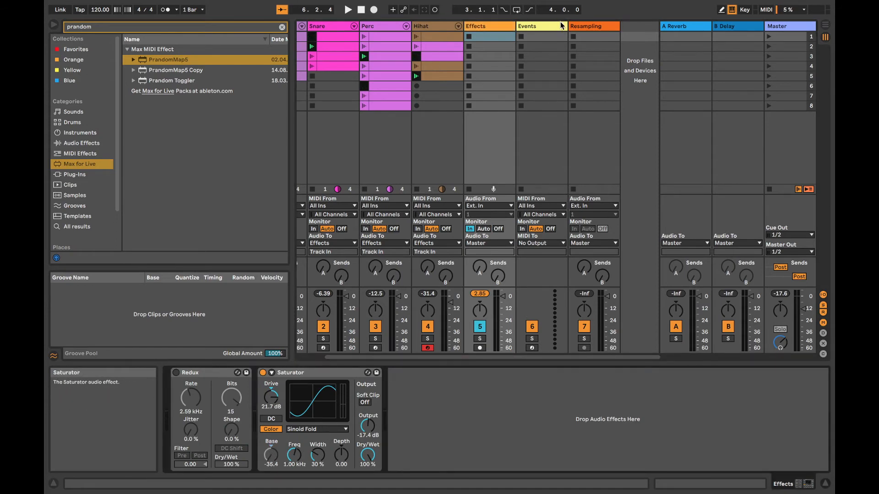
# - Set the smoothing of the new PrandomMap5's Base mapping to 150 ms up and 220 ms down
pyautogui.click(601, 26)
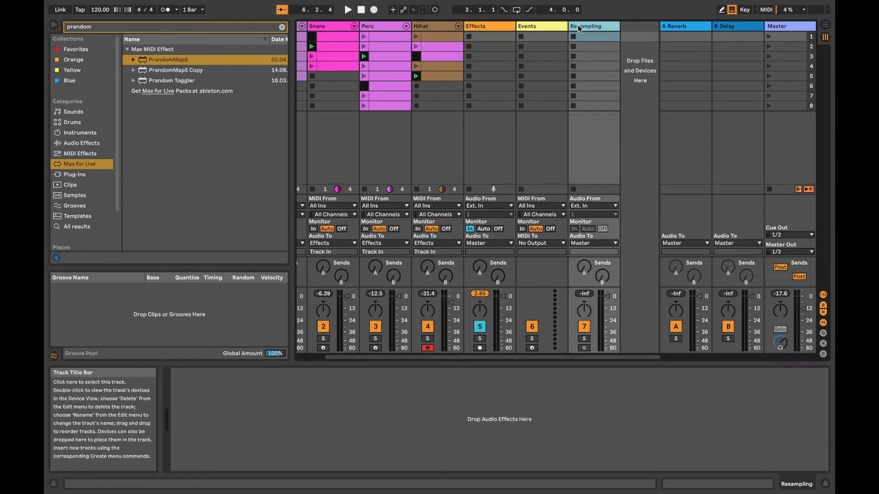
pyautogui.click(527, 28)
pyautogui.moveTo(680, 404); pyautogui.dragTo(704, 386)
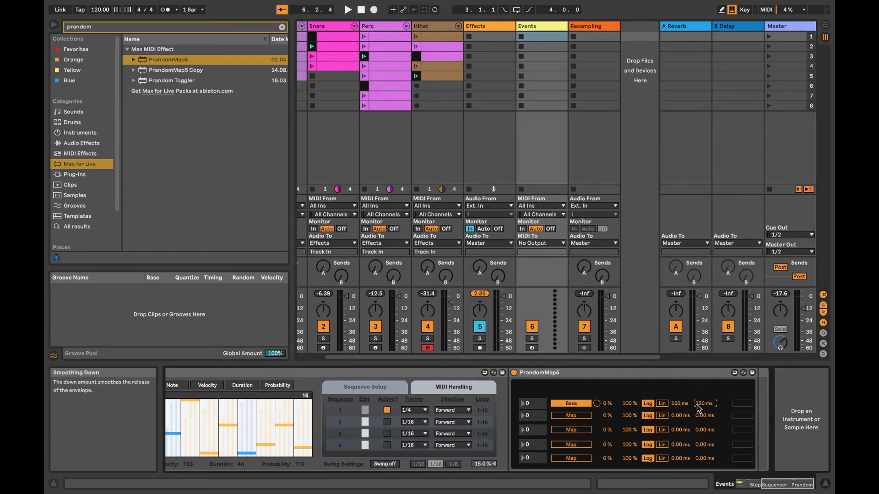
# - Play the set to hear the smoothed Base modulation, and switch off Saturator on the Effects track
pyautogui.press('space')
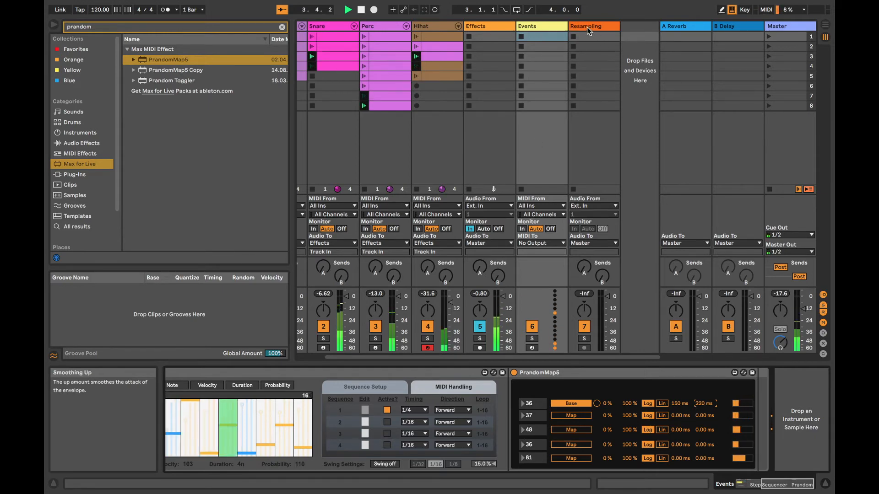
pyautogui.click(553, 27)
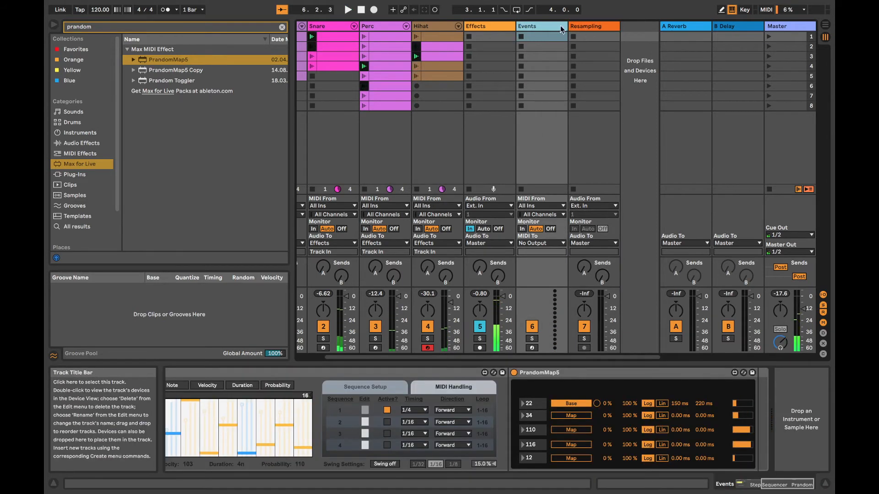
pyautogui.click(498, 25)
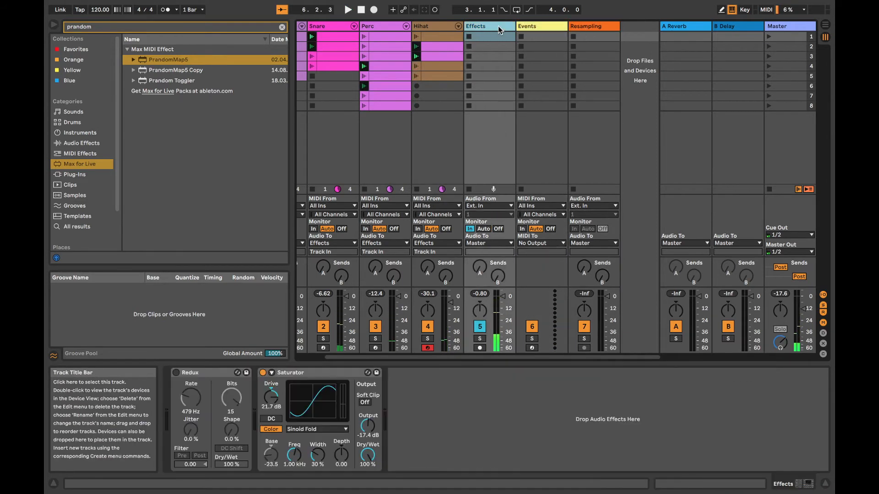
pyautogui.click(263, 373)
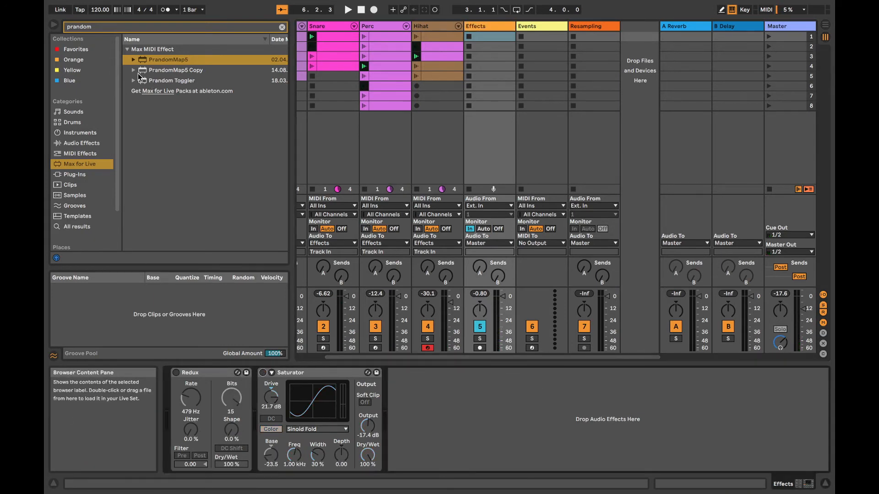
# - Add Spectral Resonator from the Reverb & Resonance audio effects after Saturator, and set its Freq to 31.7 Hz during playback
pyautogui.click(97, 25)
pyautogui.press('BackSpace')
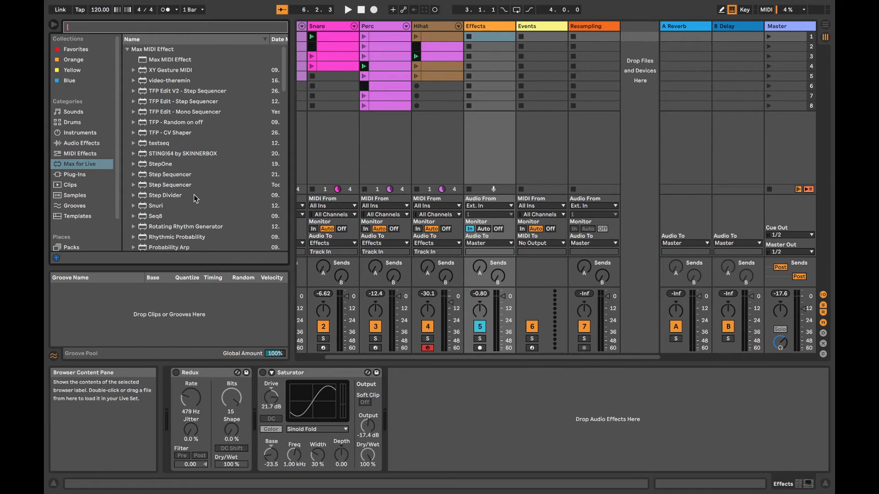
pyautogui.click(81, 143)
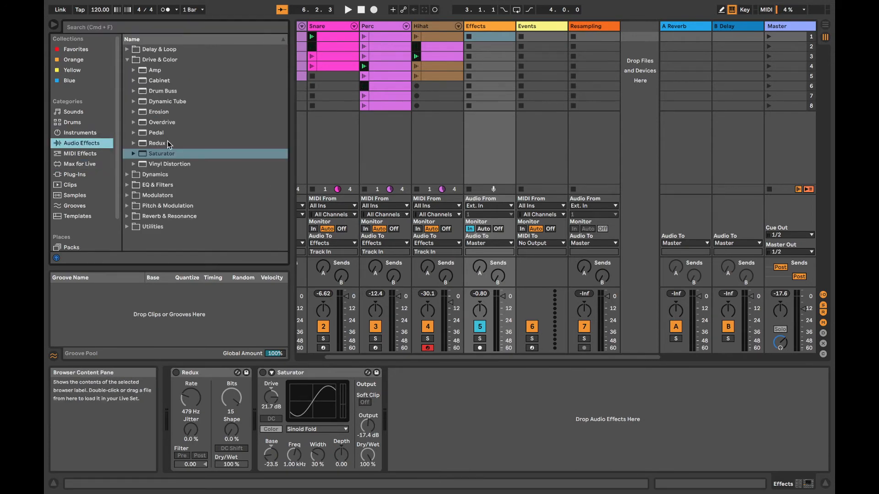
pyautogui.click(131, 217)
pyautogui.click(176, 165)
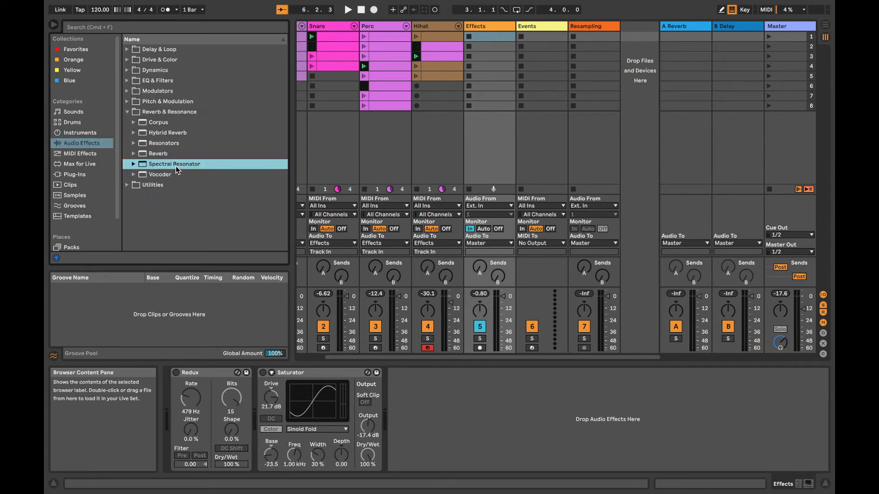
pyautogui.moveTo(452, 408); pyautogui.dragTo(450, 405)
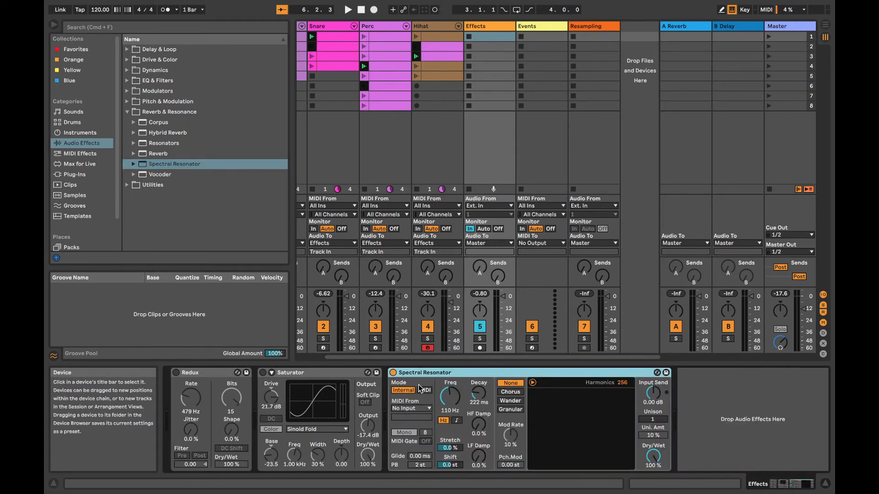
pyautogui.press('space')
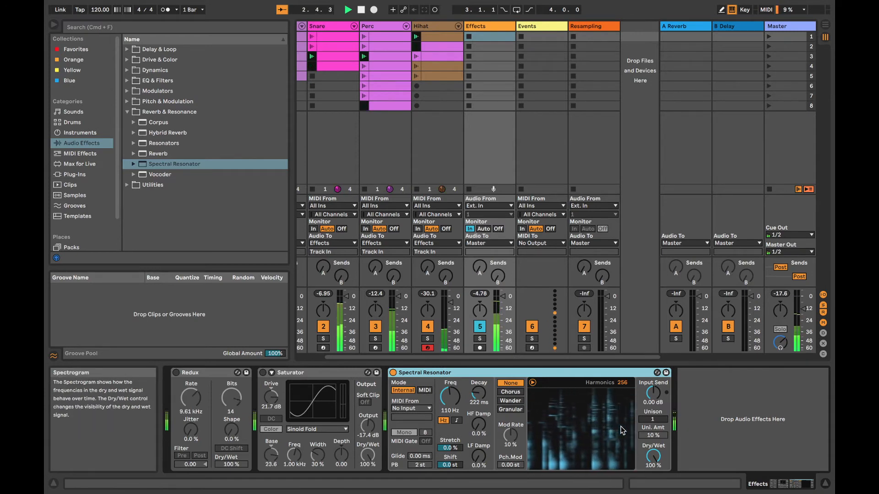
pyautogui.moveTo(450, 397)
pyautogui.mouseDown()
pyautogui.moveTo(450, 412)
pyautogui.moveTo(450, 394)
pyautogui.mouseUp()
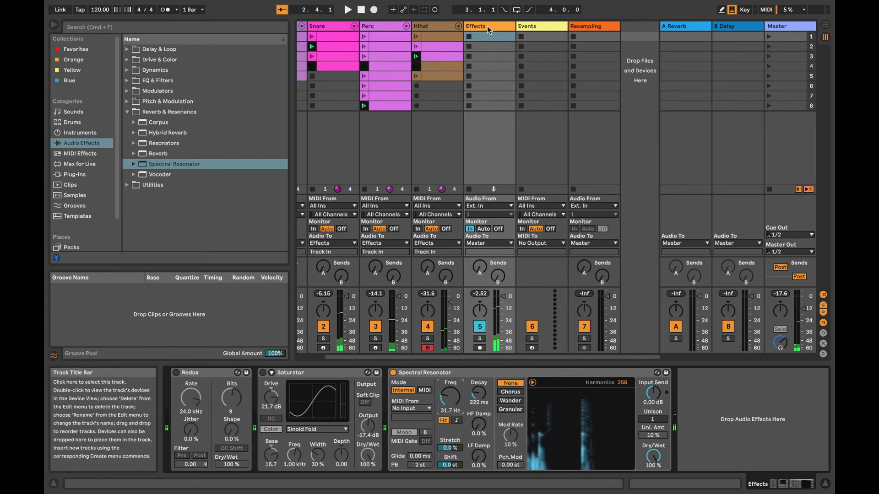
# - Map the second slot of the Events track's PrandomMap5 to the Stretch of Spectral Resonator on the Effects track
pyautogui.click(597, 26)
pyautogui.click(541, 29)
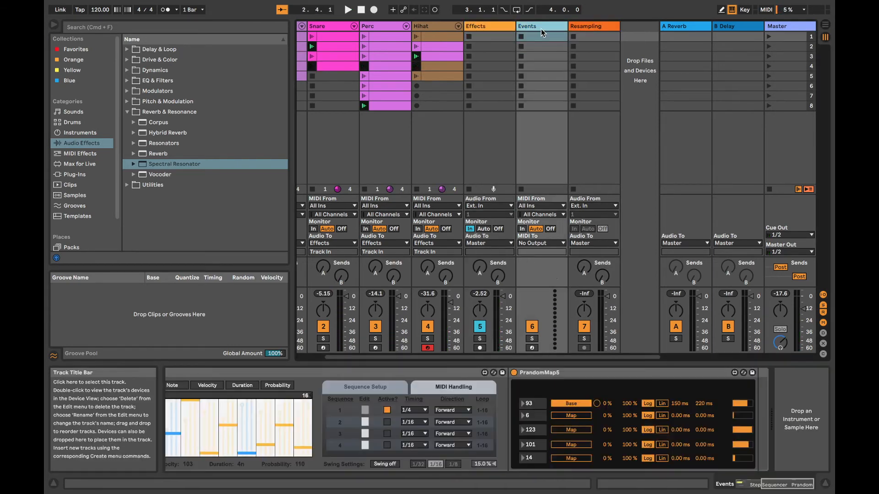
pyautogui.click(581, 416)
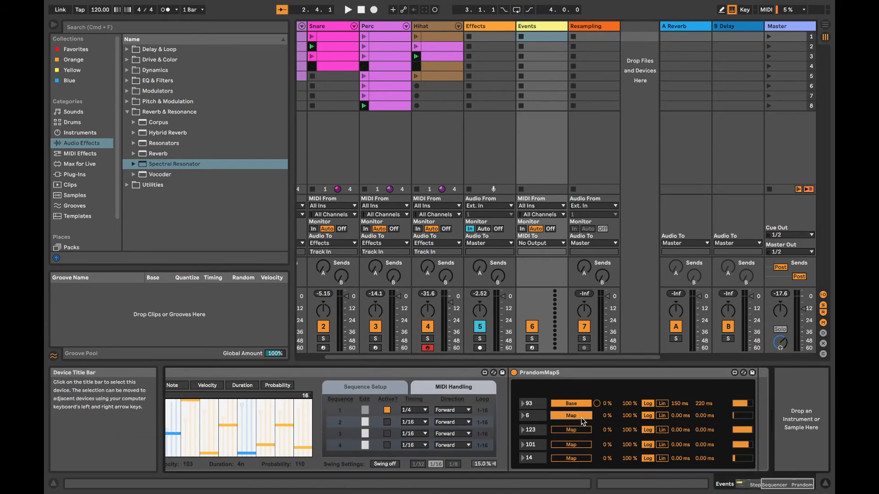
pyautogui.click(476, 25)
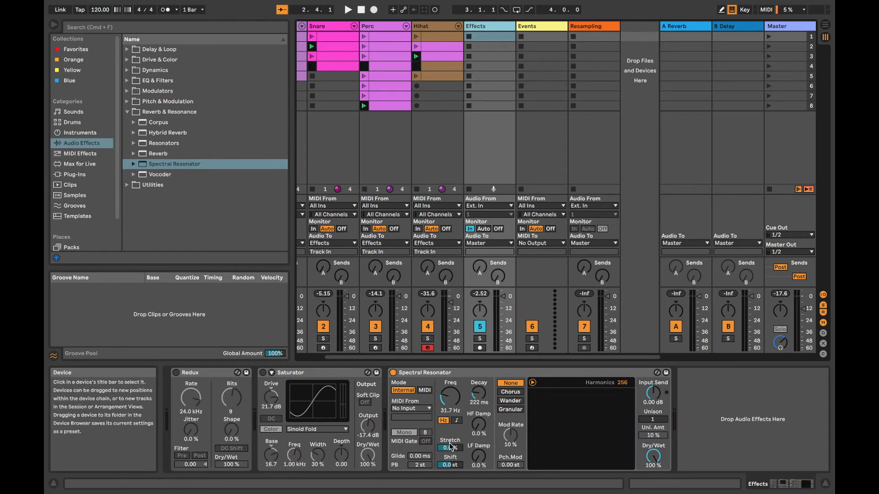
pyautogui.moveTo(454, 447); pyautogui.dragTo(455, 451)
# - Map the third and fourth slots of the same PrandomMap5 to Spectral Resonator's Shift and Harmonics
pyautogui.click(546, 26)
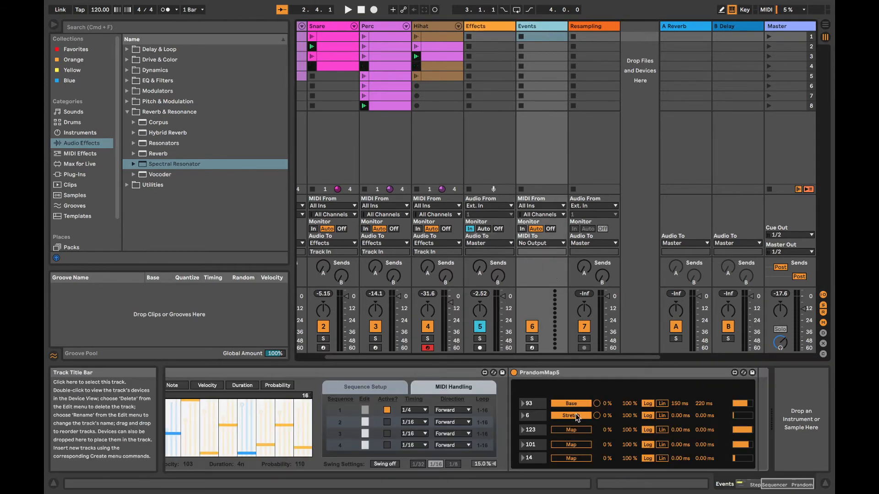
pyautogui.click(574, 430)
pyautogui.click(479, 38)
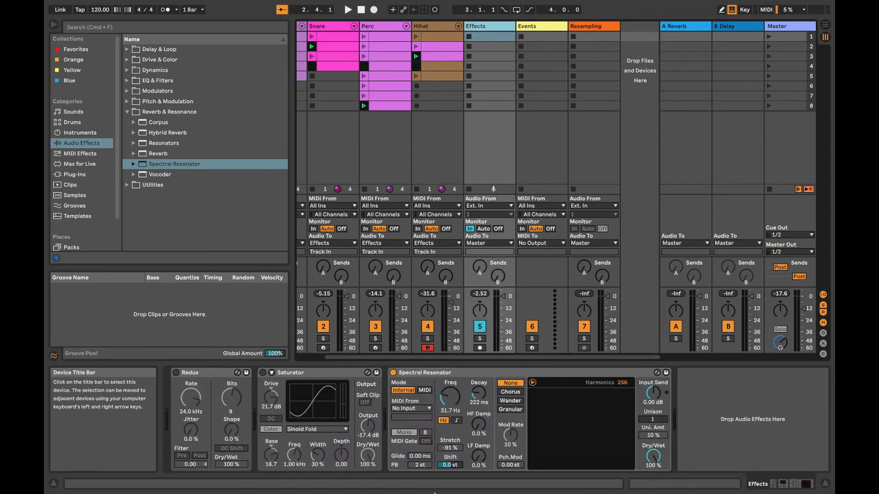
pyautogui.moveTo(451, 465); pyautogui.dragTo(450, 469)
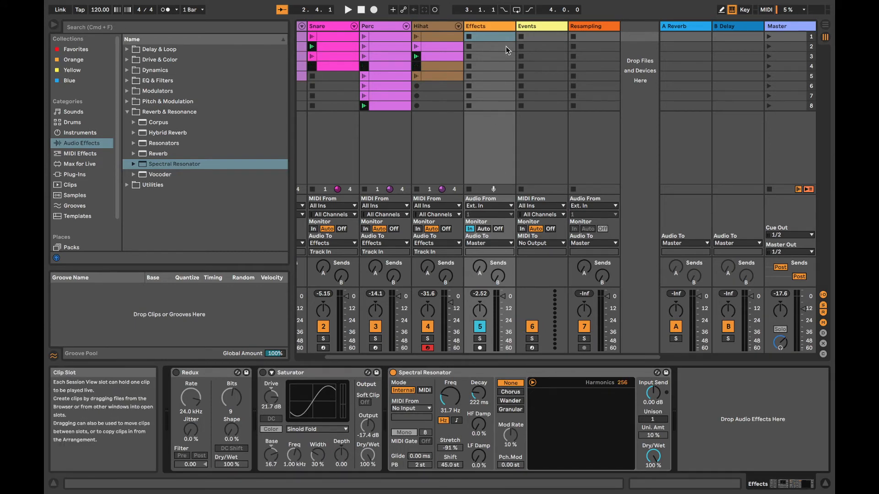
pyautogui.click(549, 33)
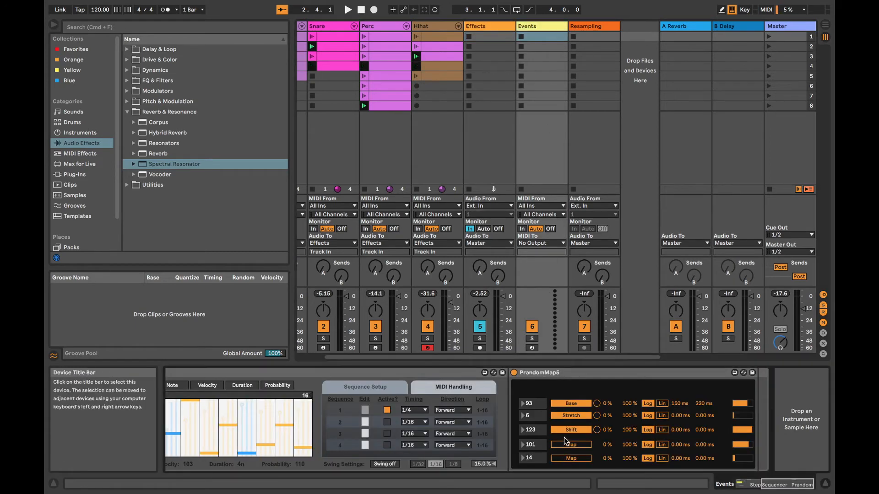
pyautogui.click(477, 35)
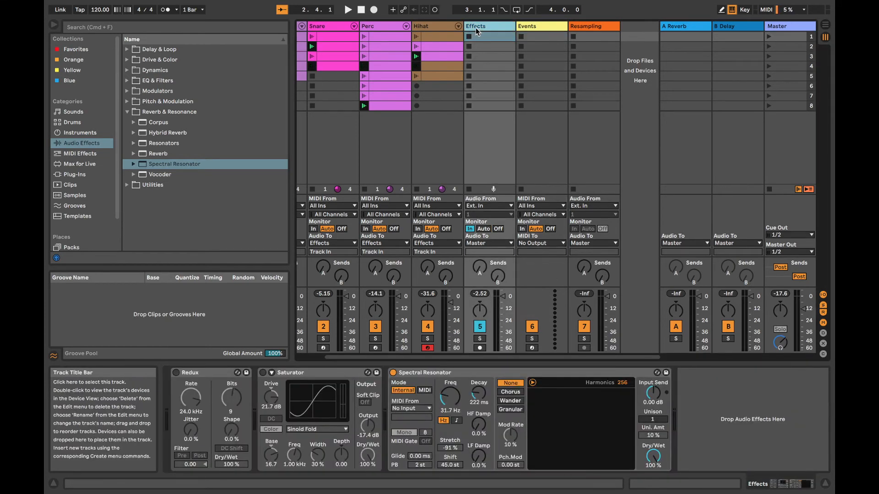
# - During playback, try Spectral Resonator with Dry/Wet at 34% and the modulation mode Granular
pyautogui.press('space')
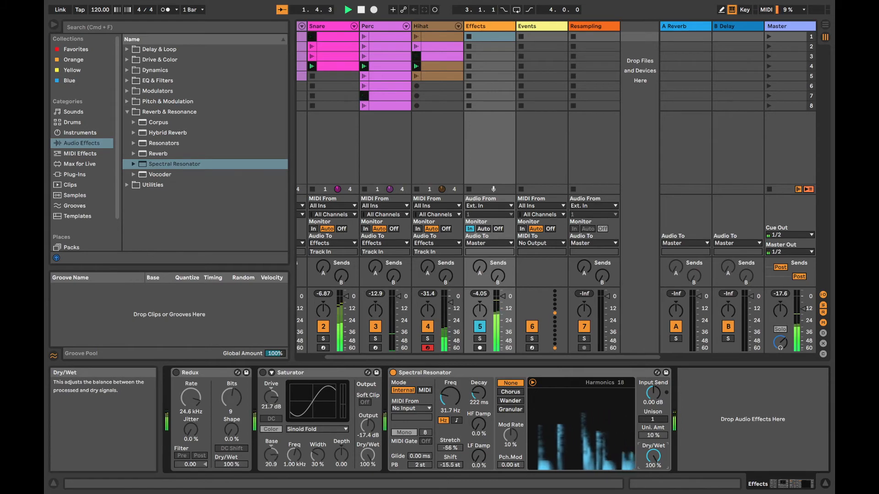
pyautogui.moveTo(654, 456)
pyautogui.mouseDown()
pyautogui.moveTo(653, 480)
pyautogui.moveTo(654, 459)
pyautogui.mouseUp()
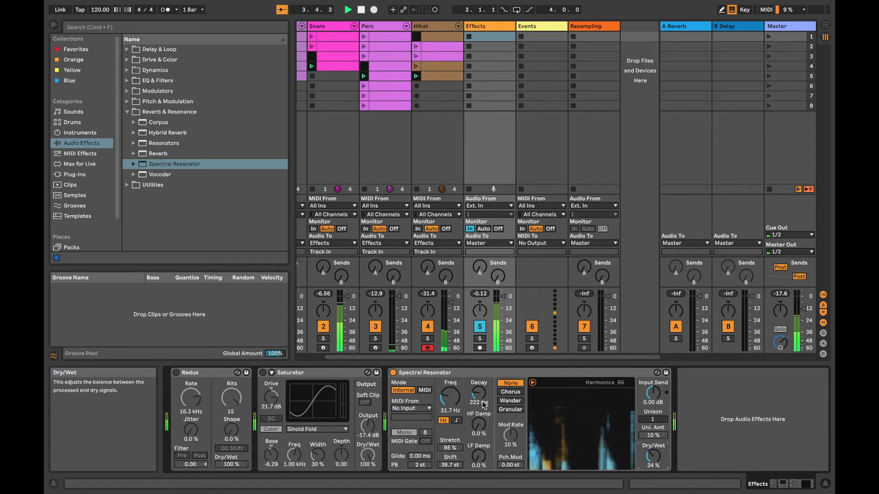
pyautogui.click(511, 401)
pyautogui.click(511, 409)
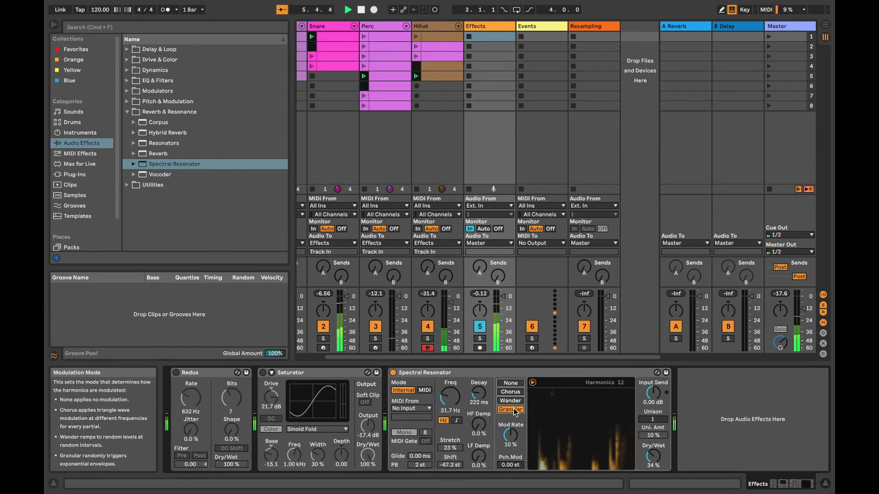
# - Set Spectral Resonator's Freq to 55.9 Hz, Decay to 690 ms, modulation mode to Chorus and Dry/Wet to 63% while playing
pyautogui.moveTo(653, 456); pyautogui.dragTo(647, 456)
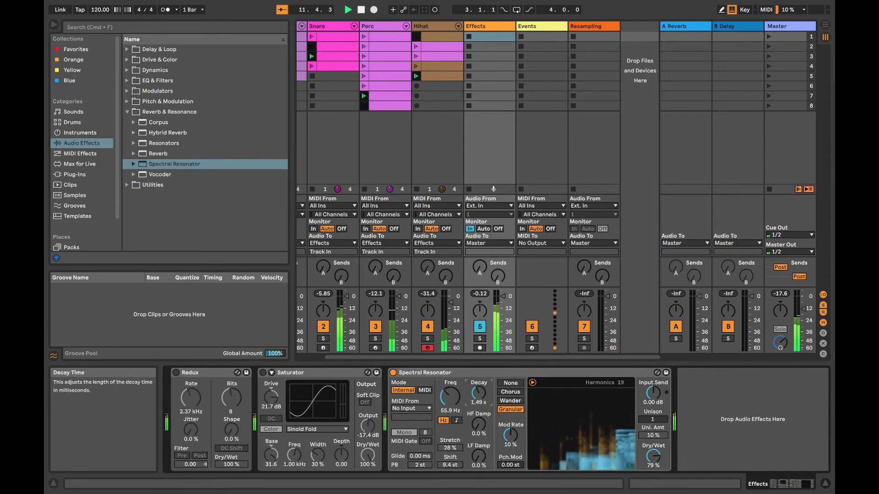
pyautogui.click(511, 401)
pyautogui.click(511, 392)
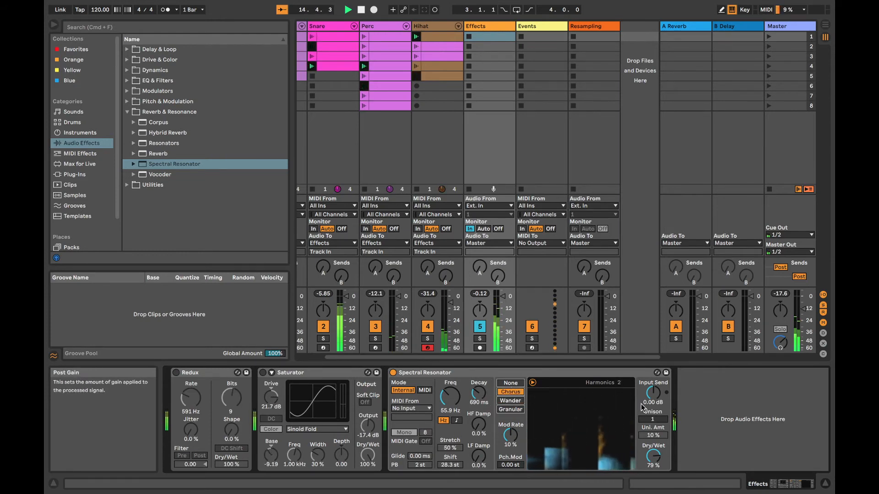
pyautogui.moveTo(653, 455); pyautogui.dragTo(654, 467)
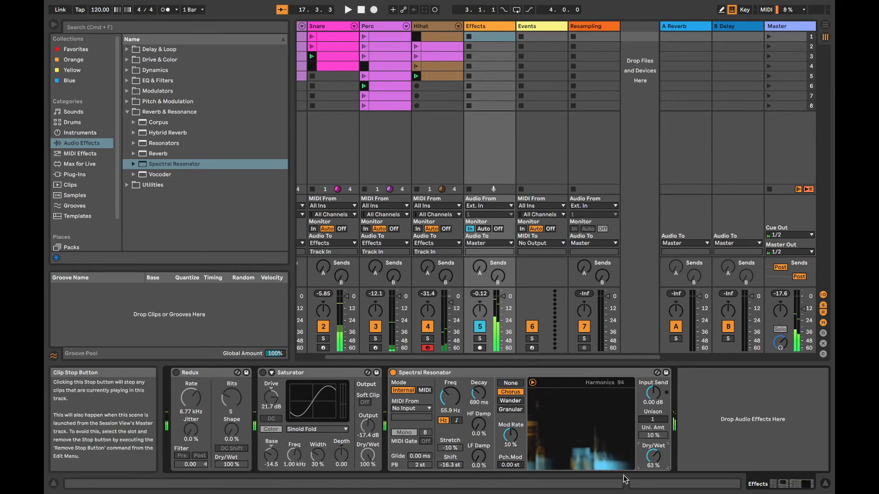
# - Map the fifth PrandomMap5 slot to Spectral Resonator's Dry/Wet, and set the resonator's Input Send to -5.71 dB during playback
pyautogui.click(554, 25)
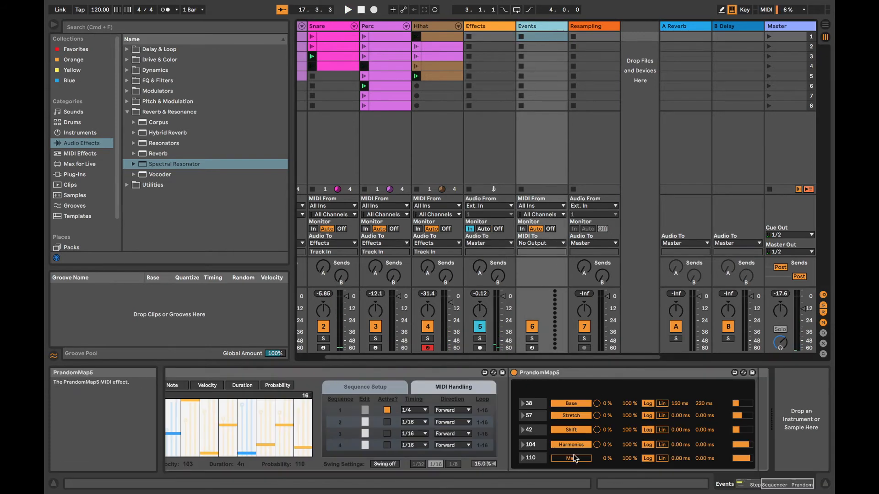
pyautogui.click(489, 24)
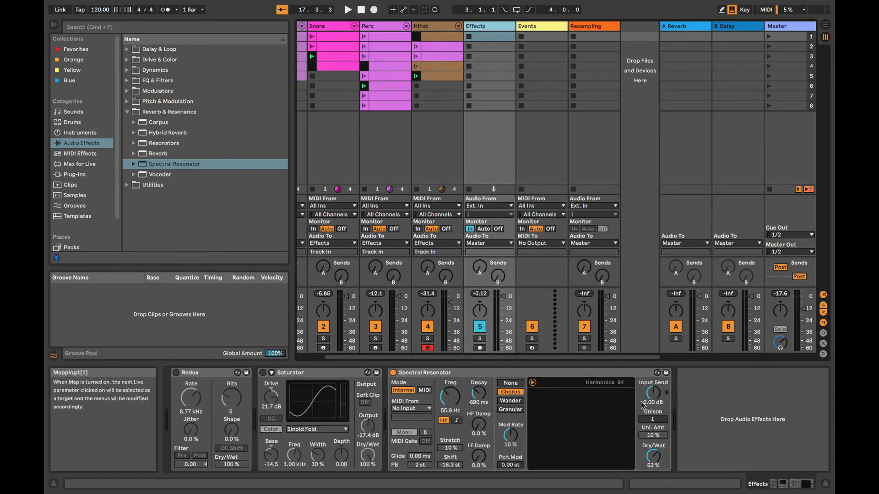
pyautogui.press('space')
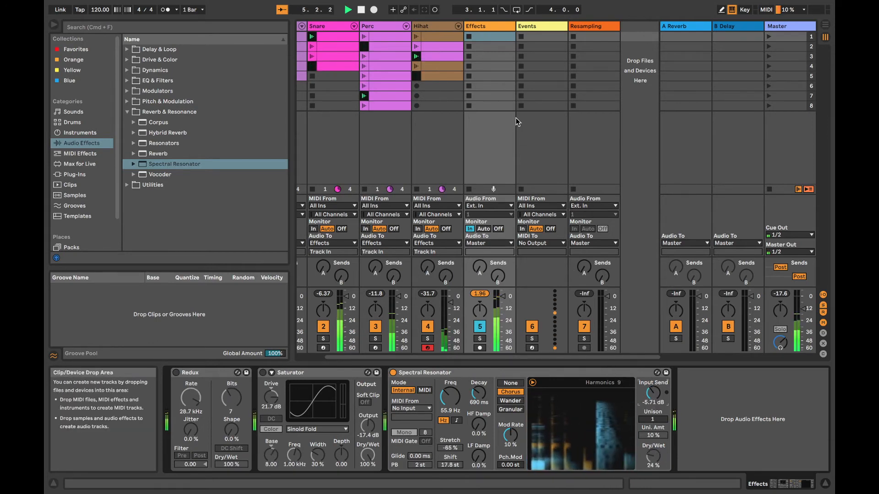
# - Limit the maximum of PrandomMap5's Dry Wet mapping to 62% and listen to the result
pyautogui.click(546, 26)
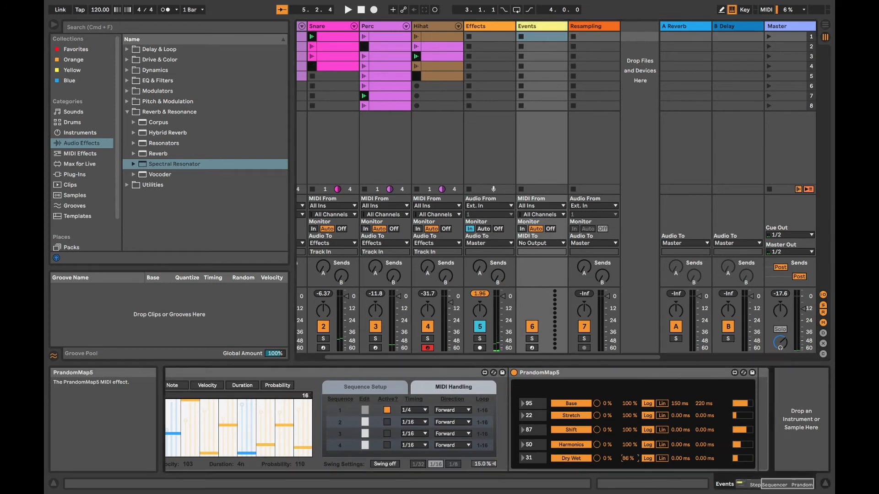
pyautogui.moveTo(633, 458); pyautogui.dragTo(631, 458)
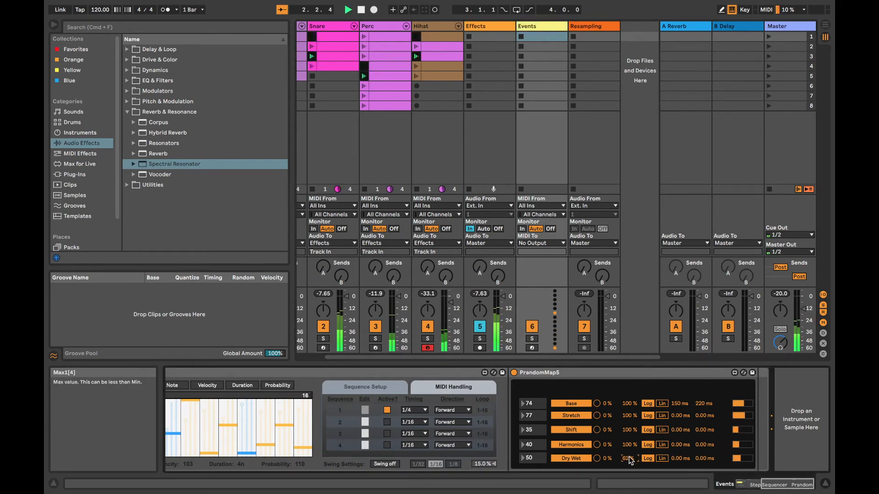
pyautogui.press('space')
# - Switch off Spectral Resonator and add Grain Delay from the Delay & Loop effects after it on the Effects track
pyautogui.click(488, 24)
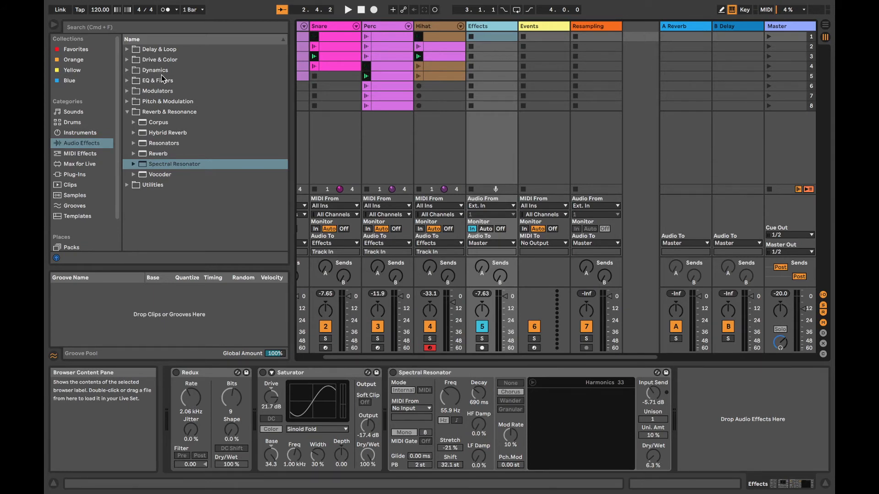
pyautogui.click(129, 48)
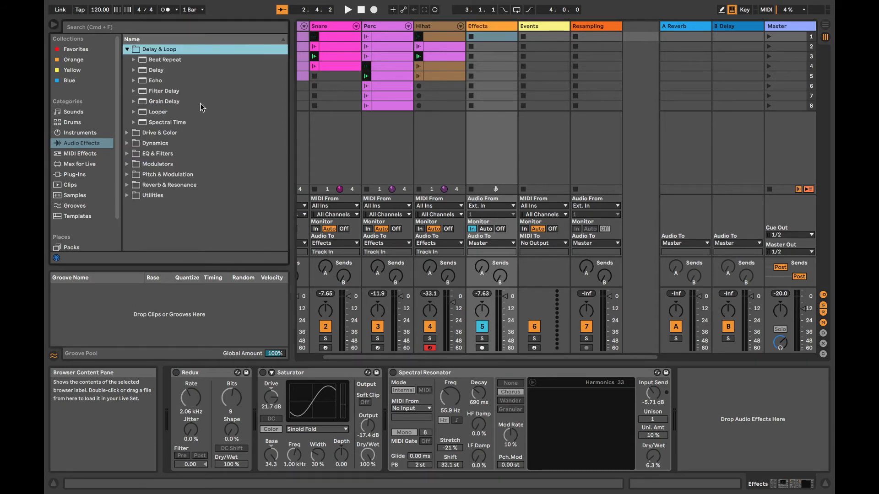
pyautogui.click(163, 106)
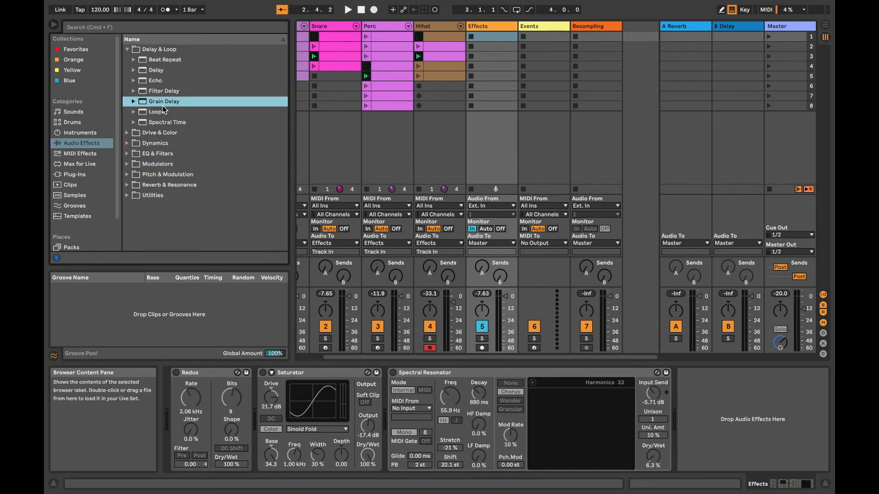
pyautogui.moveTo(195, 121); pyautogui.dragTo(704, 400)
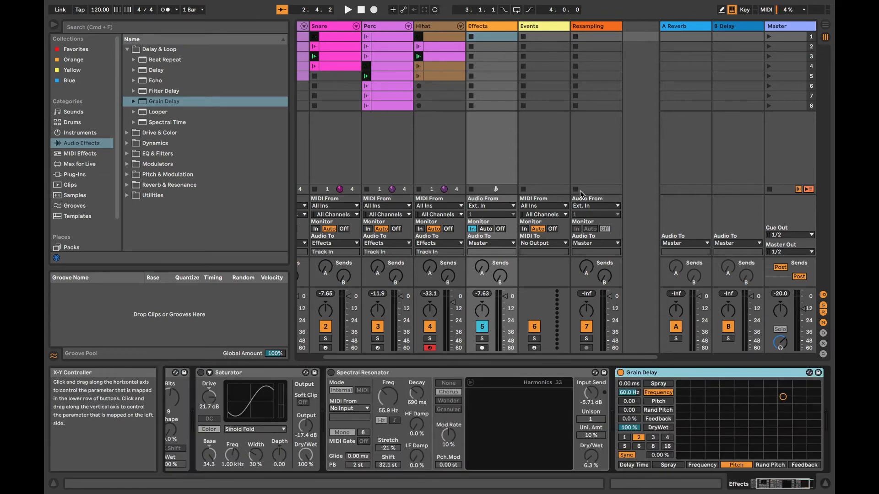
# - Find PrandomMap5 among the Max for Live devices and add another one after the existing PrandomMap5 in the Events track's 1/1 sequencer chain
pyautogui.click(589, 25)
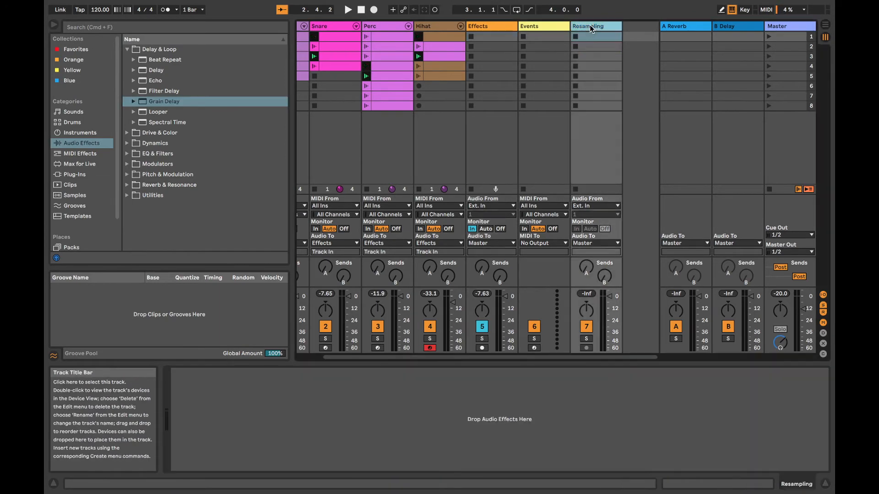
pyautogui.click(554, 26)
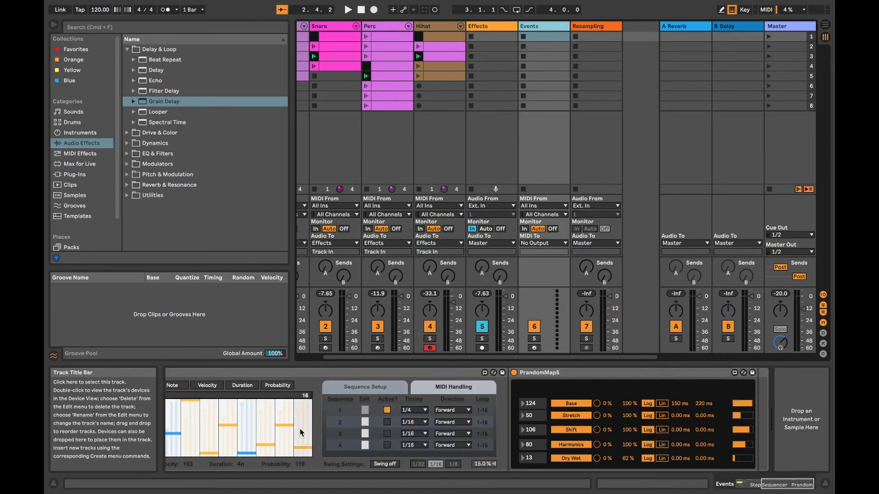
pyautogui.hscroll(-5, 300, 428)
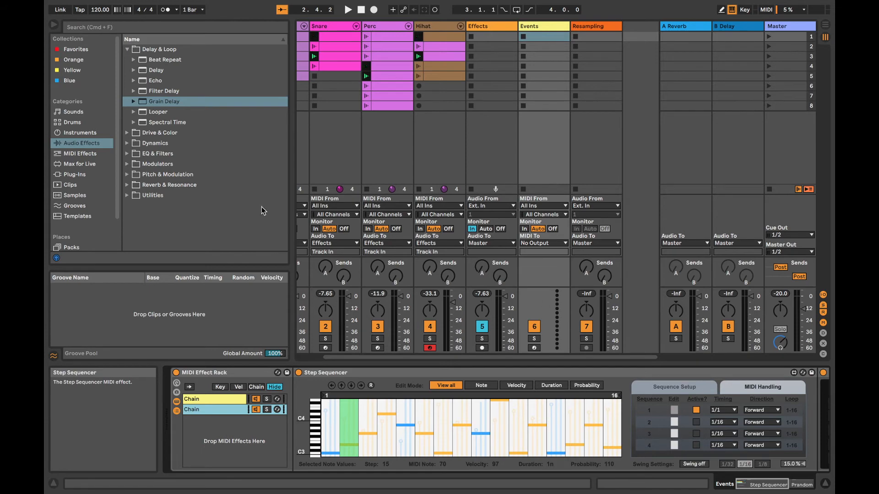
pyautogui.hscroll(5, 735, 435)
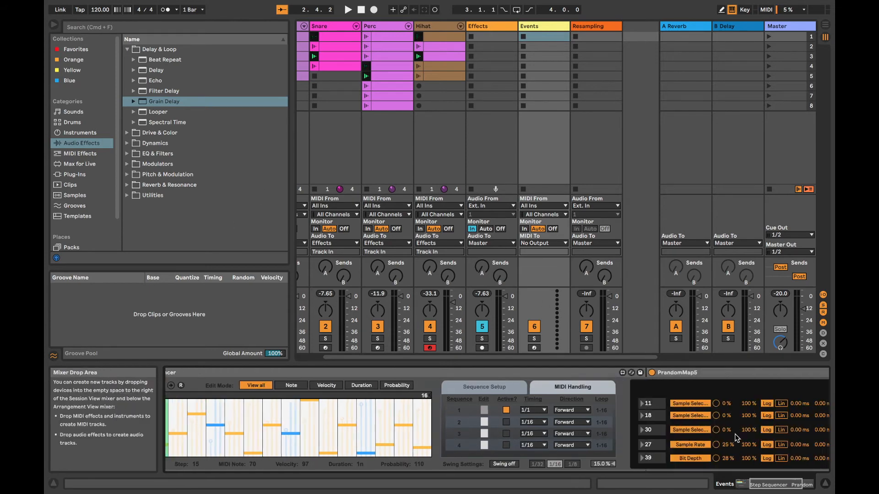
pyautogui.hscroll(3, 735, 434)
pyautogui.click(84, 163)
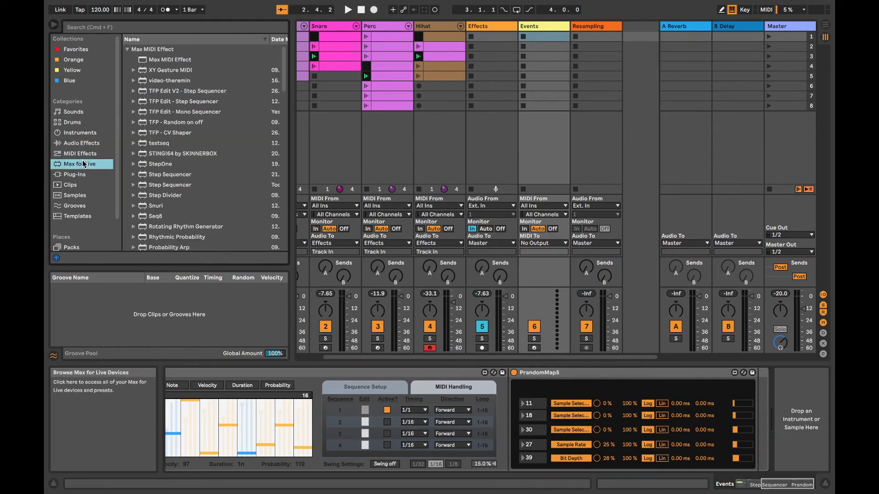
pyautogui.click(97, 25)
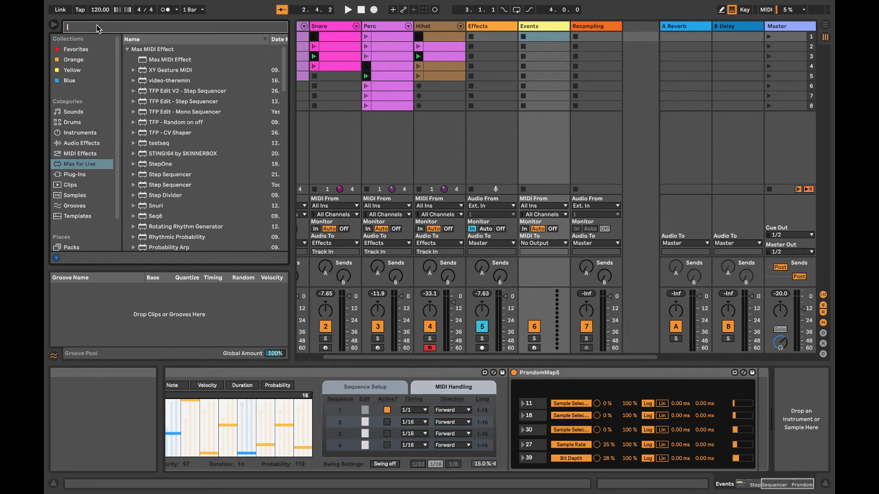
pyautogui.write('prandom')
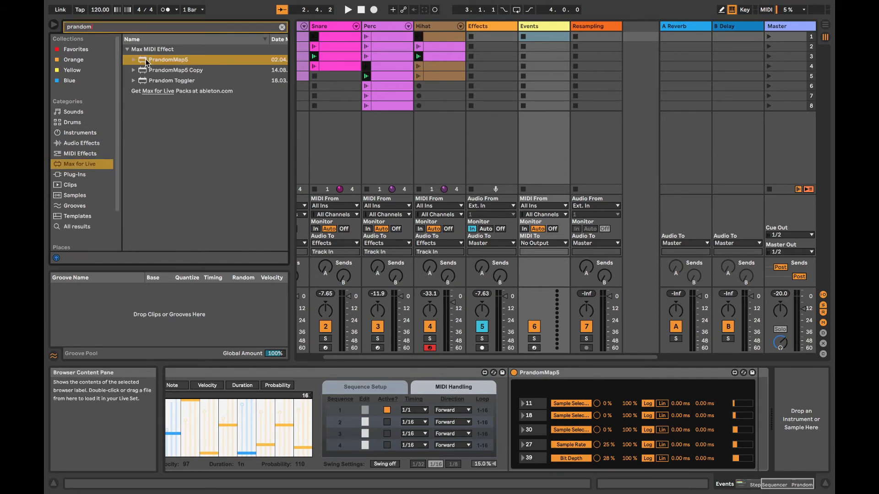
pyautogui.moveTo(147, 59); pyautogui.dragTo(756, 393)
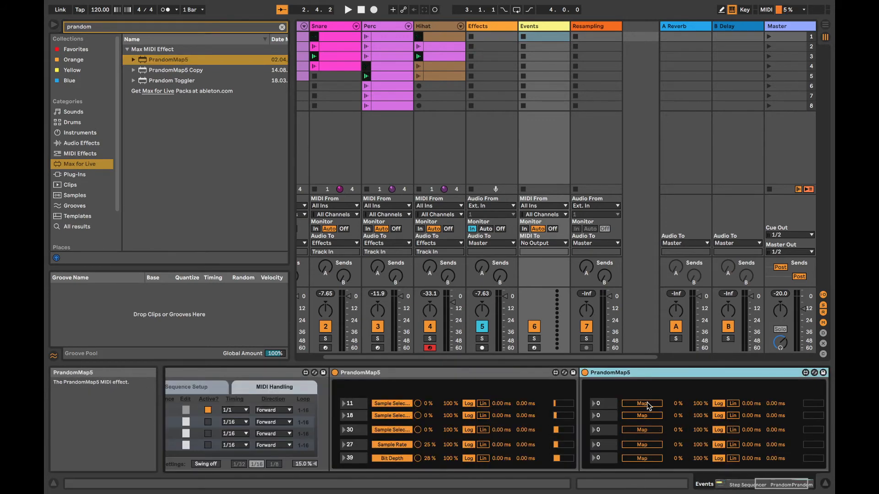
# - Map the new PrandomMap5's first two slots to Grain Delay's Frequency and Pitch, and set Grain Delay's DryWet to 46% during playback
pyautogui.click(490, 25)
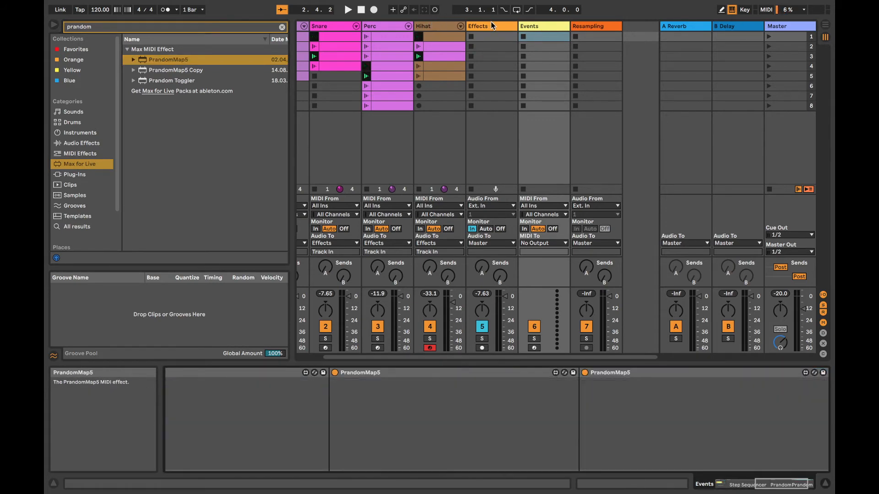
pyautogui.click(542, 26)
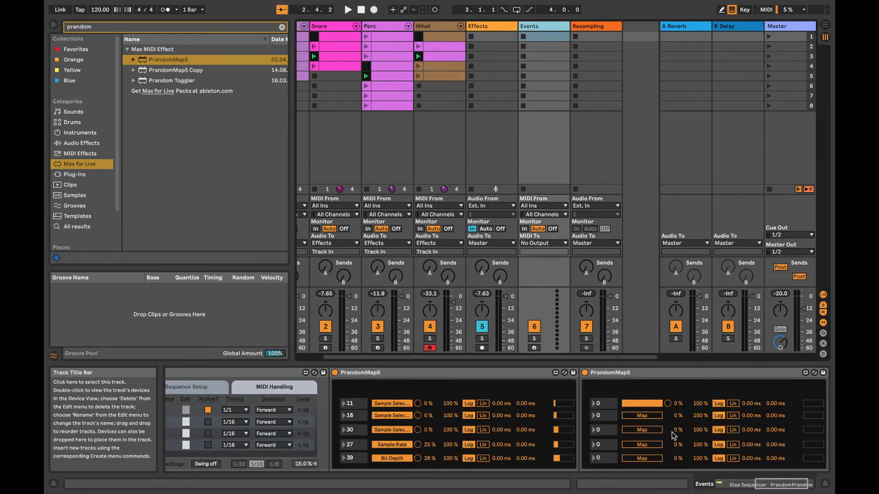
pyautogui.click(651, 415)
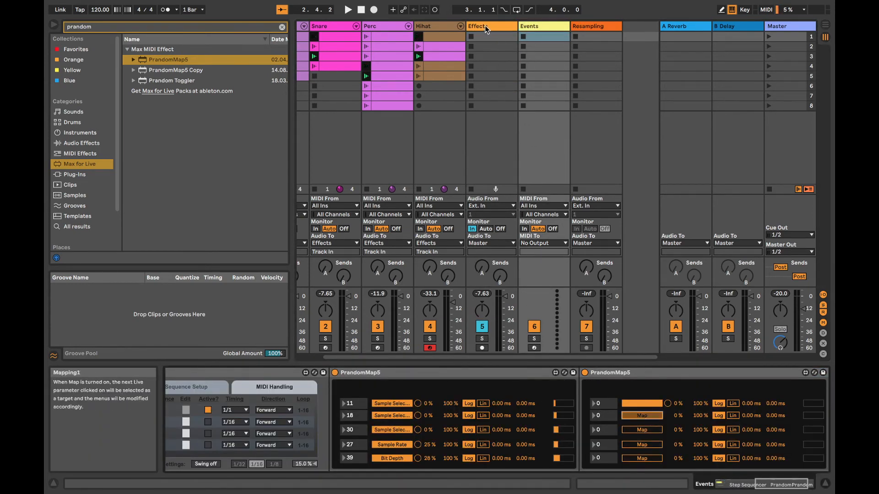
pyautogui.click(484, 26)
pyautogui.press('space')
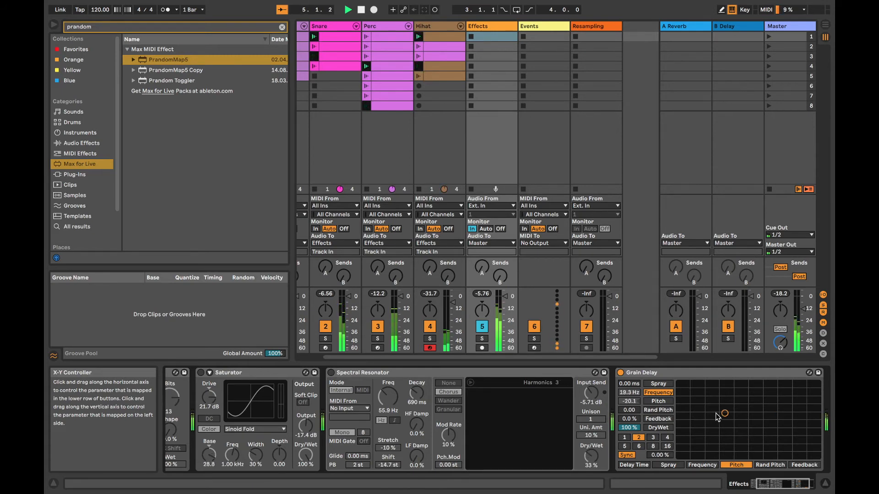
pyautogui.moveTo(633, 426); pyautogui.dragTo(635, 428)
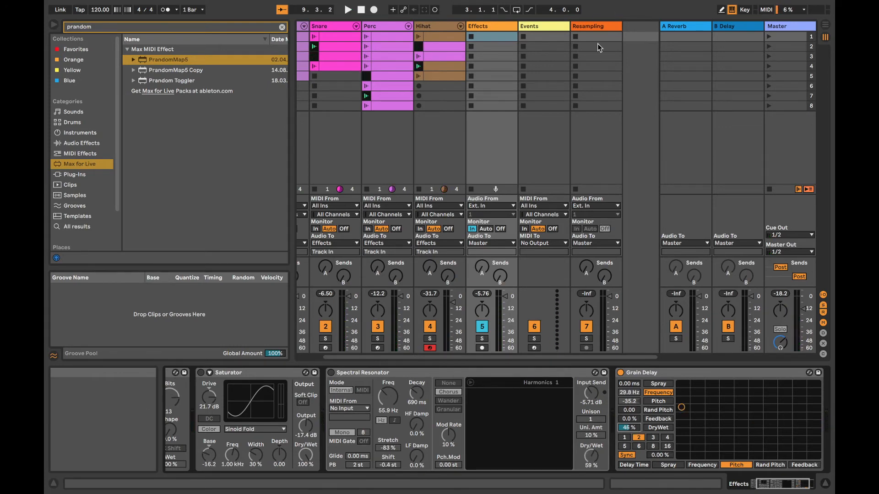
# - Find TFP - Random on off in the browser and place it after the second PrandomMap5 inside the Events track's 1/1 sequencer chain
pyautogui.click(548, 27)
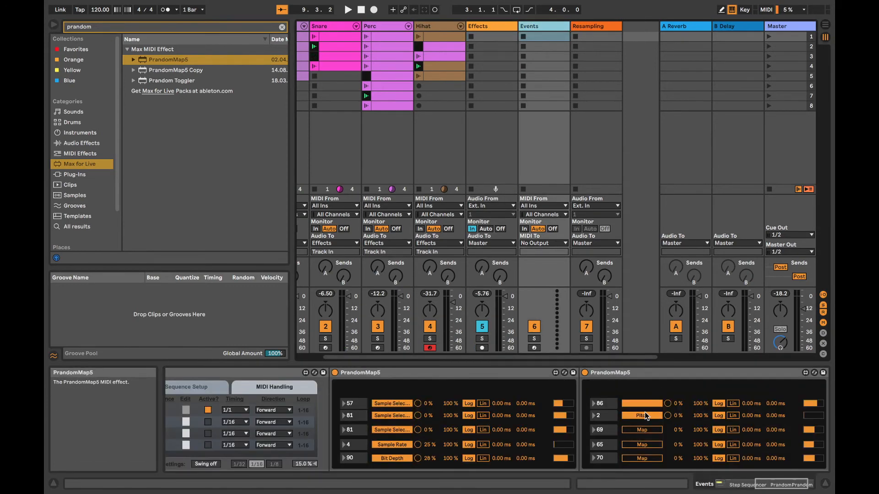
pyautogui.hscroll(-6, 509, 429)
pyautogui.hscroll(-2, 507, 428)
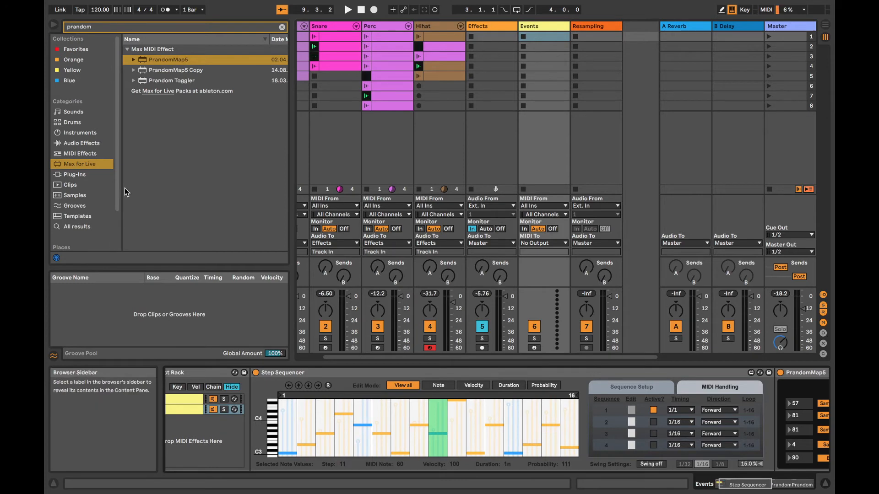
pyautogui.click(135, 27)
pyautogui.write('tpf')
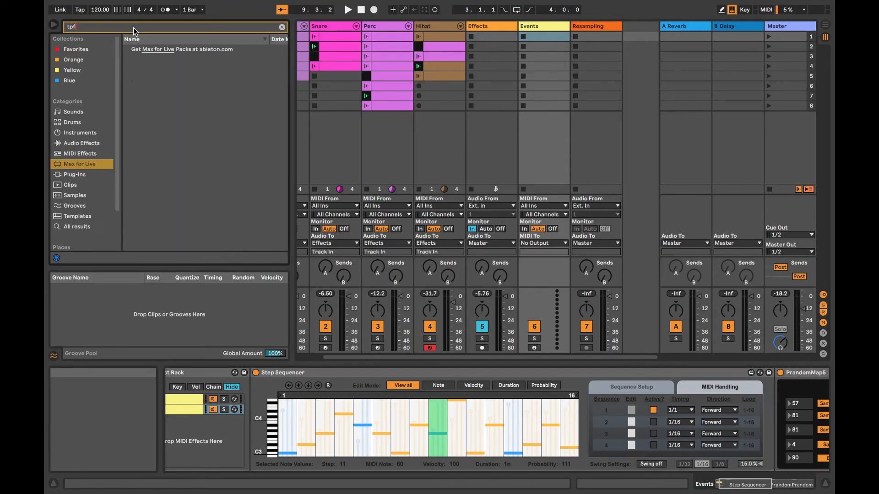
pyautogui.click(126, 29)
pyautogui.write('tfp')
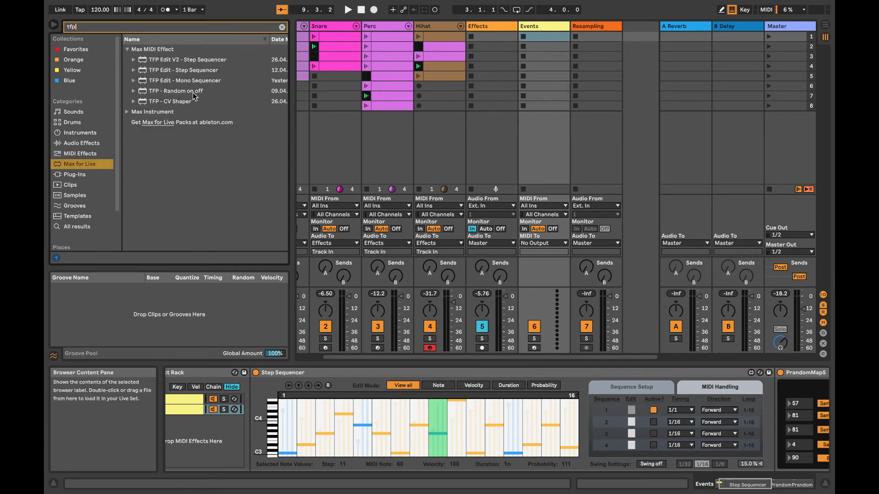
pyautogui.moveTo(194, 95); pyautogui.dragTo(519, 336)
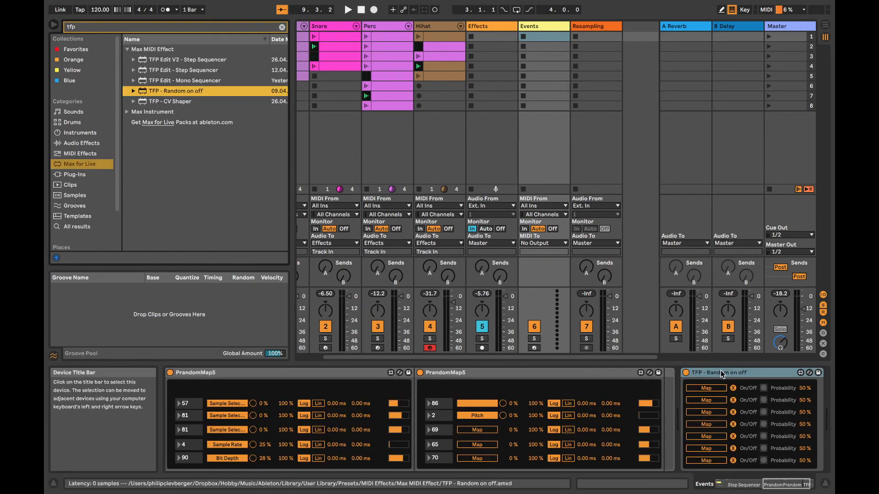
pyautogui.moveTo(720, 373); pyautogui.dragTo(664, 386)
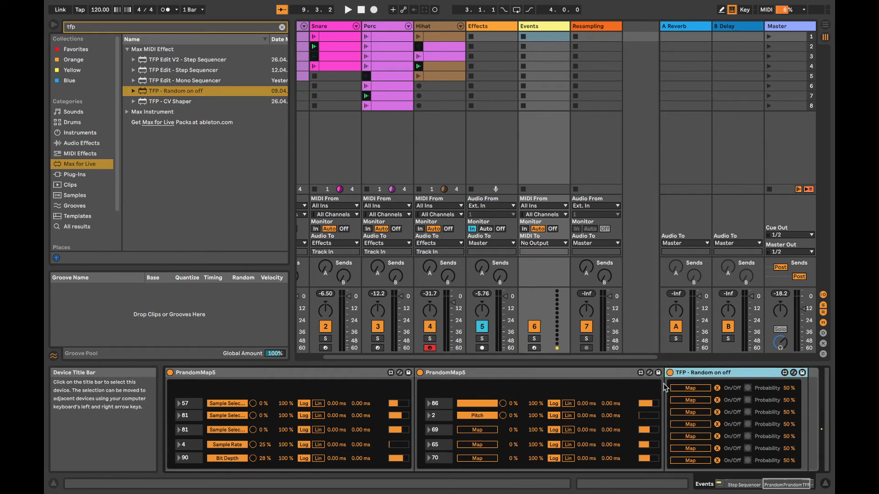
# - Map the first slot of TFP - Random on off to the device on/off switch of Redux on the Effects track
pyautogui.hscroll(-10, 646, 389)
pyautogui.hscroll(5, 647, 390)
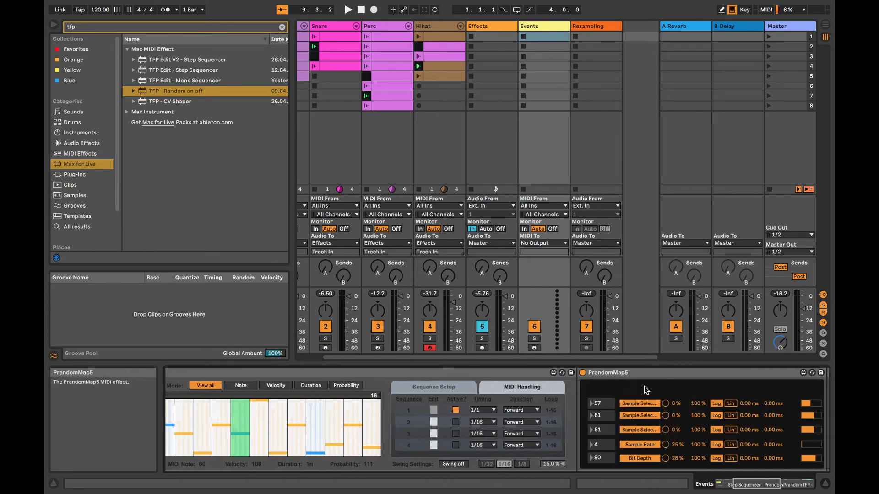
pyautogui.hscroll(-6, 647, 389)
pyautogui.hscroll(10, 520, 393)
pyautogui.hscroll(5, 520, 393)
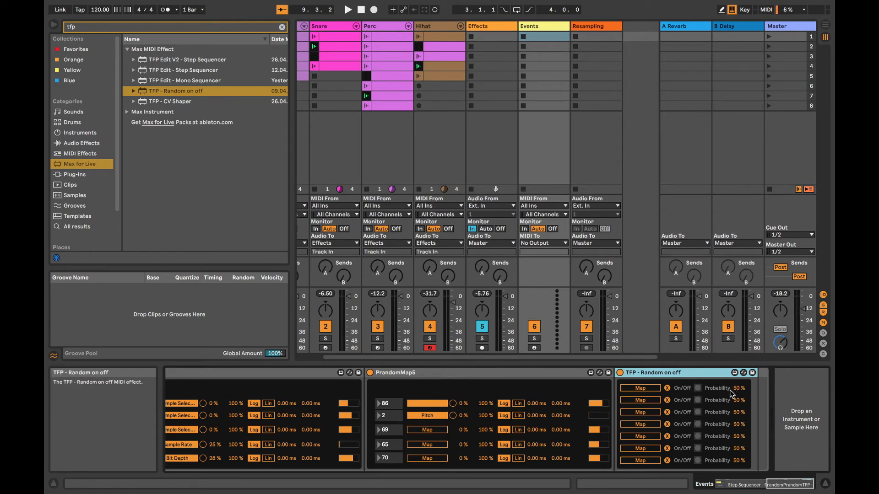
pyautogui.moveTo(731, 392)
pyautogui.click(646, 390)
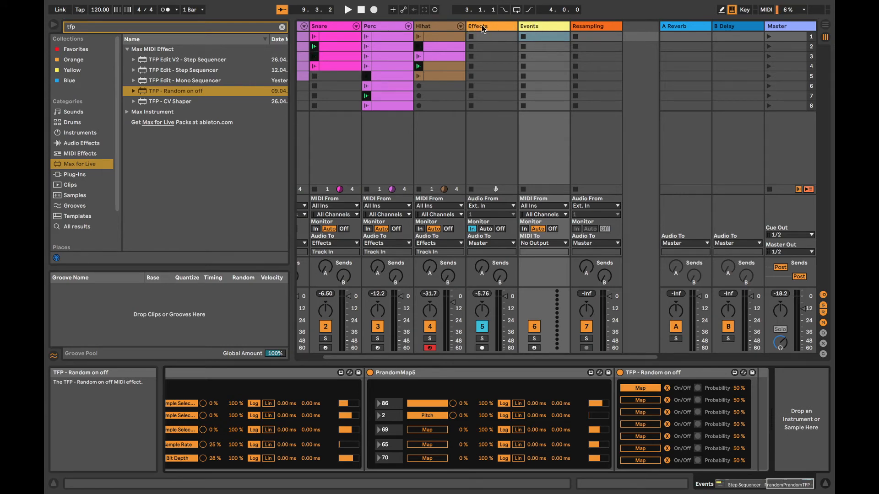
pyautogui.click(498, 25)
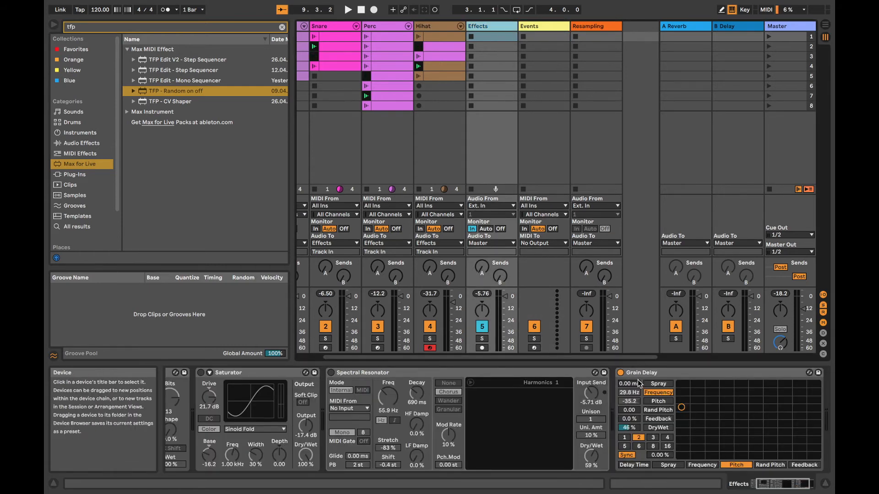
pyautogui.hscroll(-3, 380, 381)
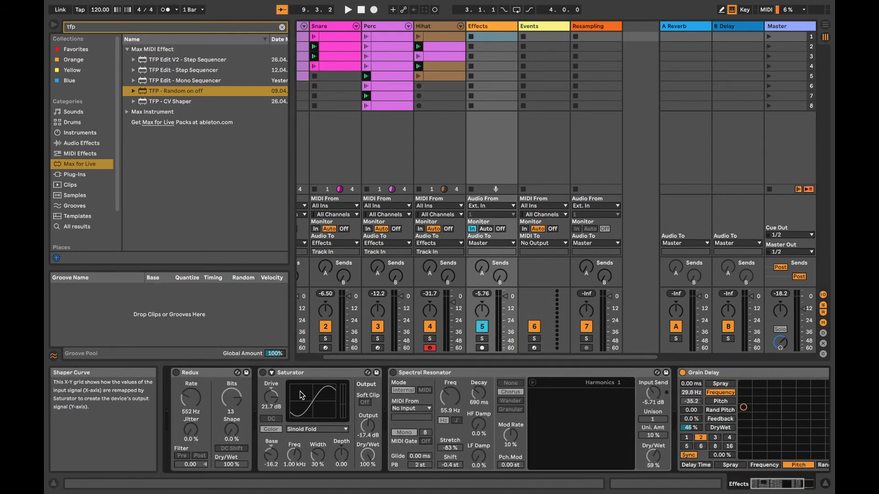
pyautogui.click(178, 373)
# - Map the second and third slots of TFP - Random on off to the on/off switches of Saturator and Spectral Resonator
pyautogui.click(542, 26)
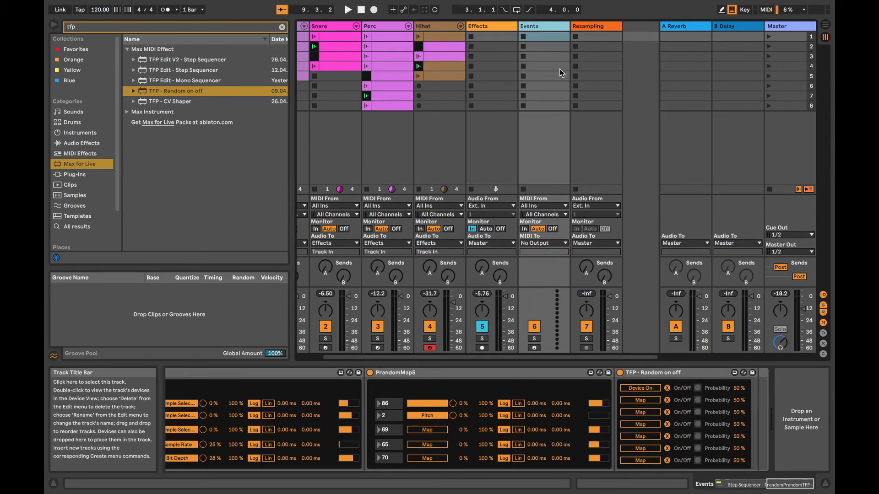
pyautogui.click(490, 31)
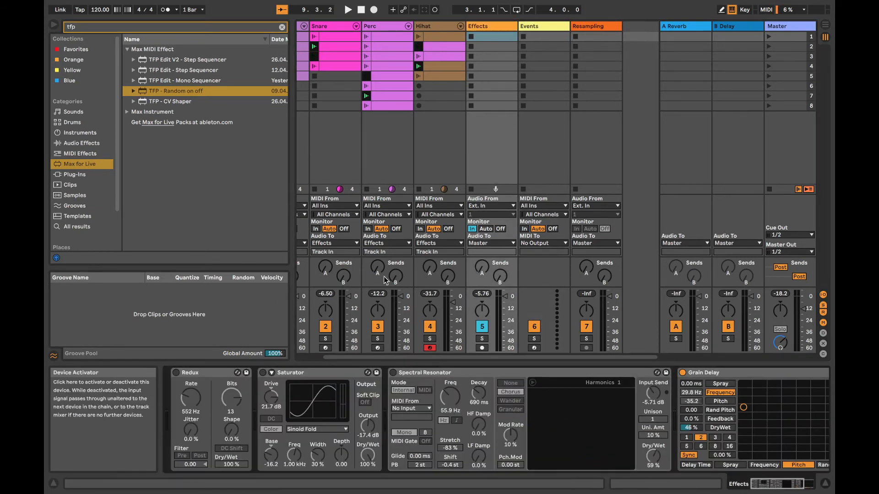
pyautogui.press('Right')
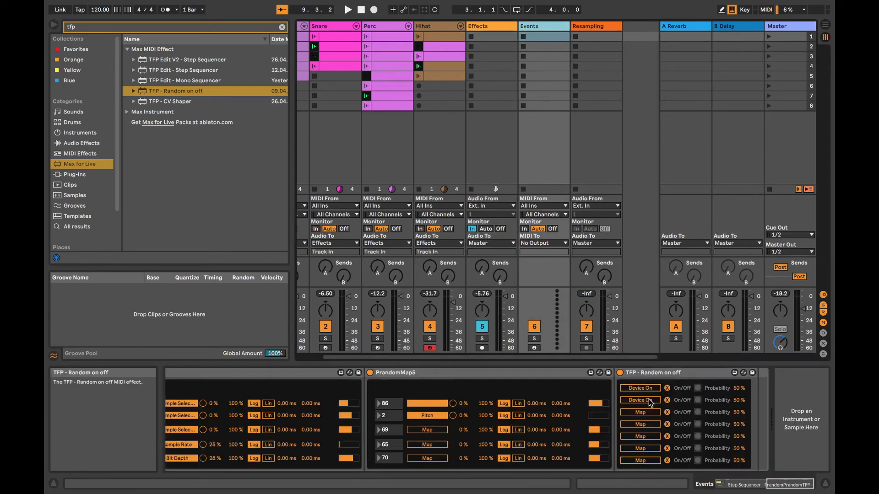
pyautogui.click(650, 413)
pyautogui.click(498, 28)
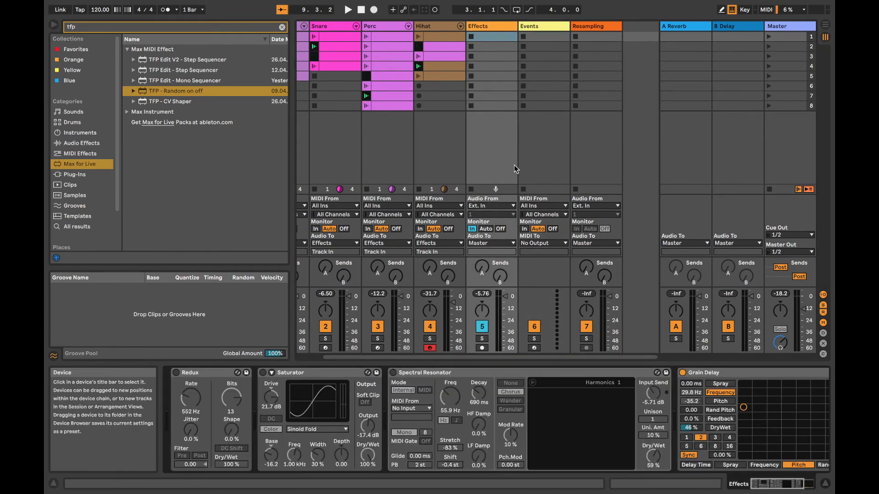
pyautogui.click(544, 23)
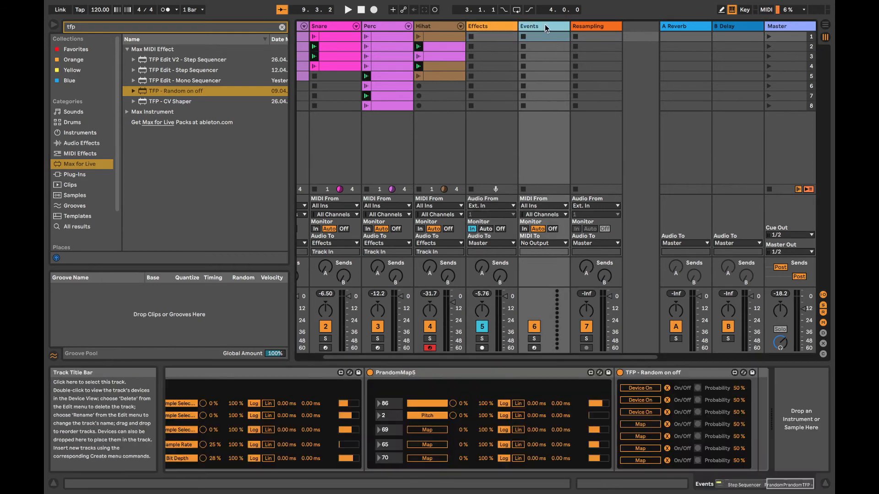
# - Map the fourth slot of TFP - Random on off to Grain Delay's on/off switch
pyautogui.click(640, 425)
pyautogui.click(475, 27)
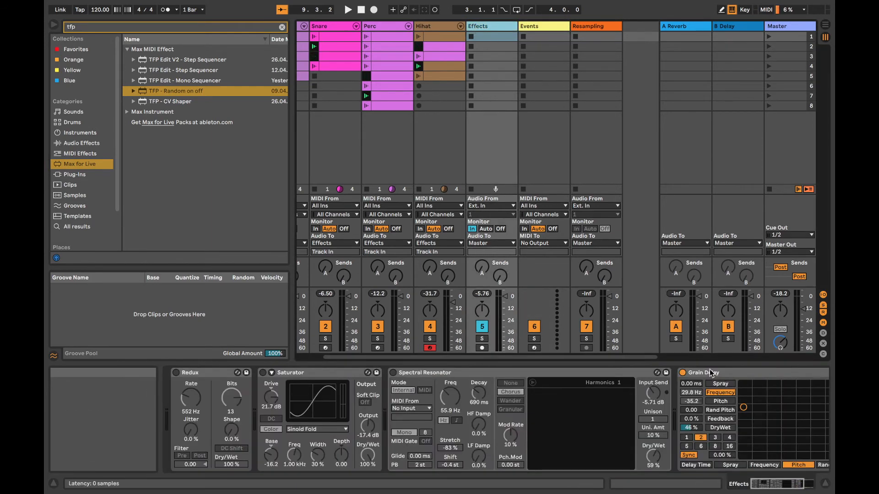
pyautogui.click(732, 394)
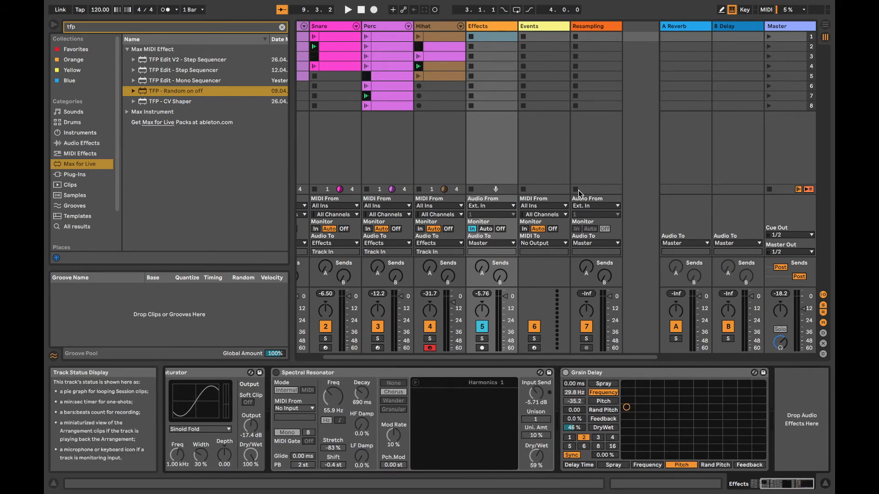
# - Play the set to hear the effects switching randomly, and slightly adjust the Master track's volume
pyautogui.press('space')
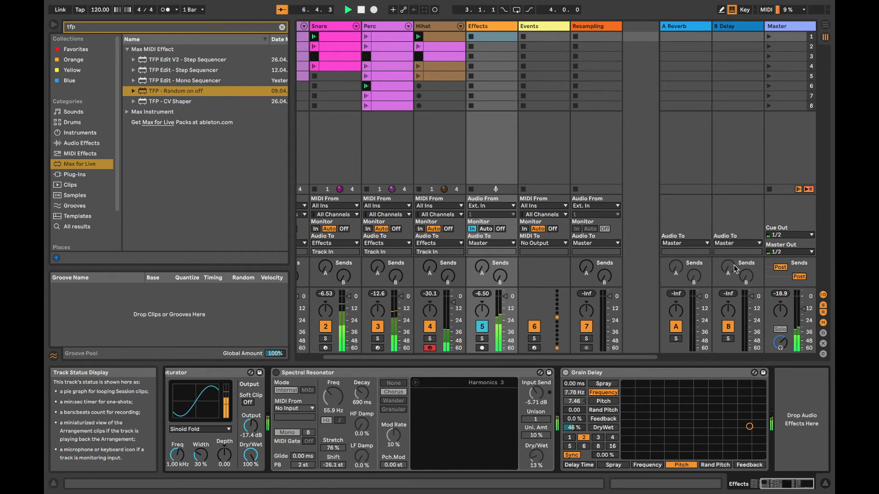
pyautogui.moveTo(803, 307); pyautogui.dragTo(803, 308)
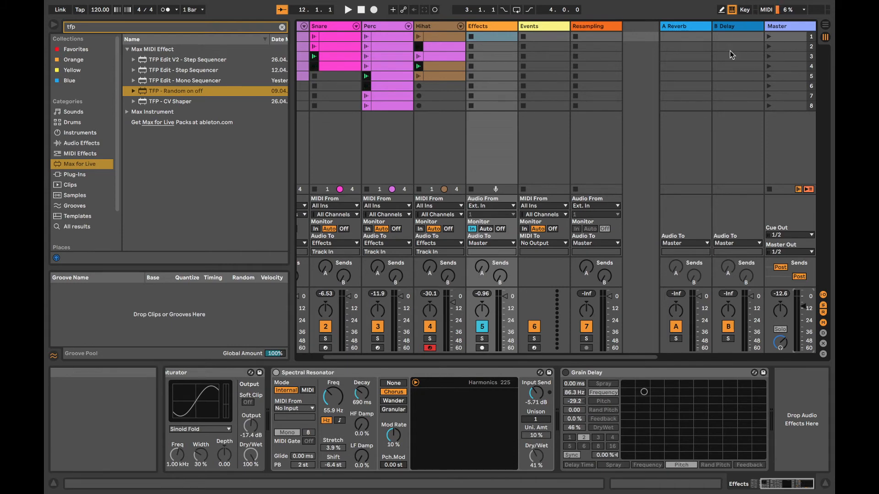
pyautogui.hscroll(-2, 397, 103)
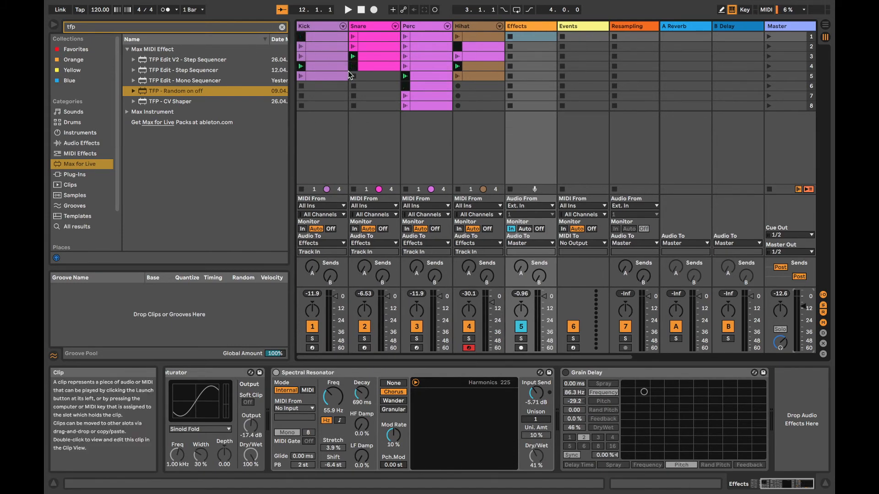
pyautogui.hscroll(2, 729, 95)
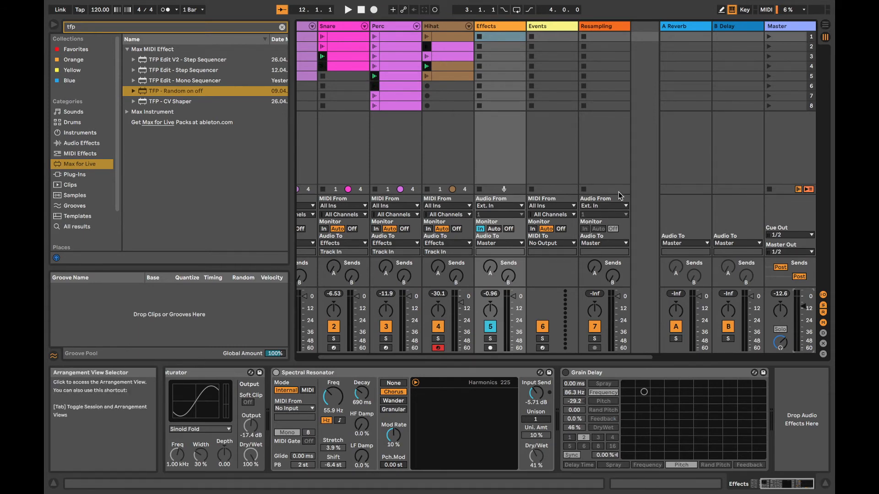
# - Set the Resampling track's audio input to Resampling and arm the track for recording
pyautogui.click(595, 206)
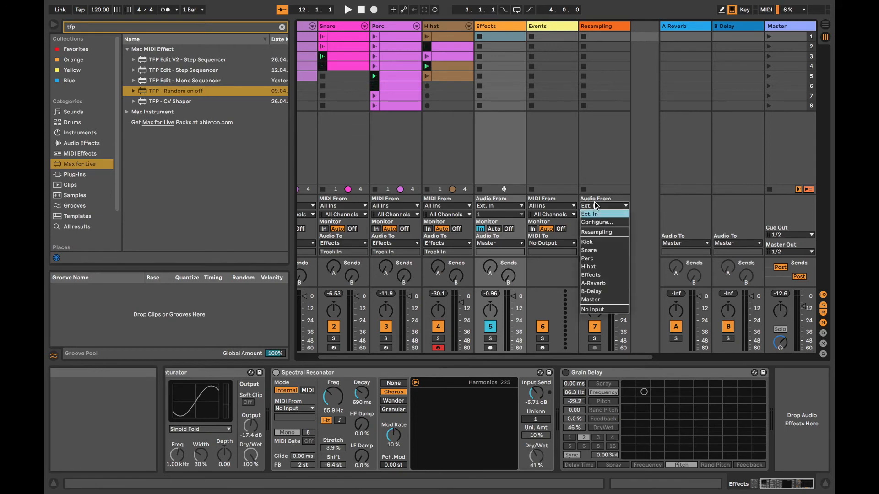
pyautogui.click(614, 235)
pyautogui.hscroll(1, 620, 315)
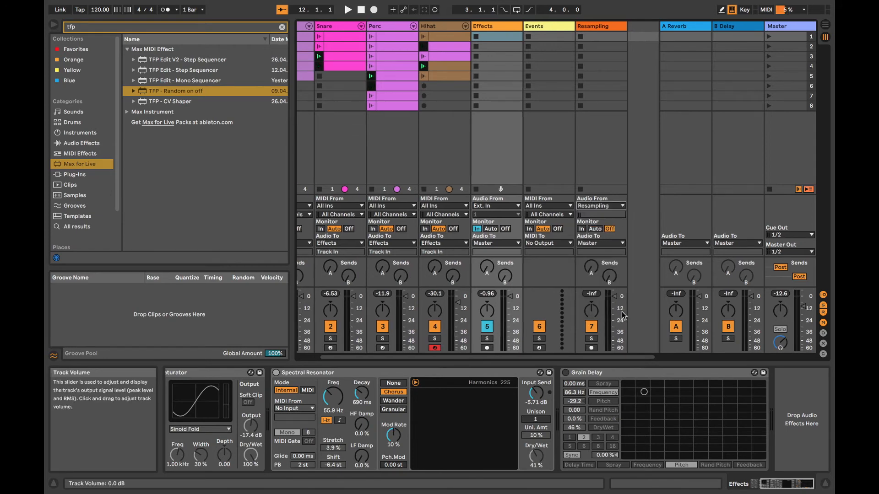
pyautogui.click(587, 349)
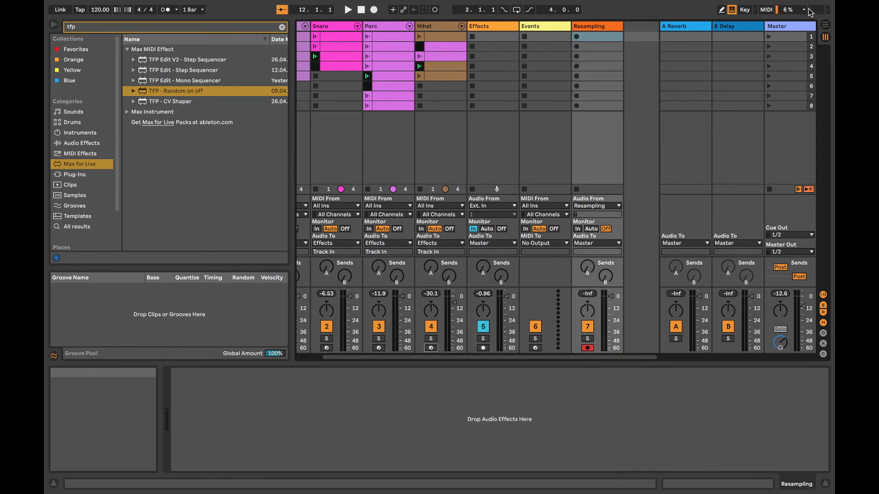
# - Set the Arrangement loop region to start at bar 1 and span 128 bars
pyautogui.click(825, 24)
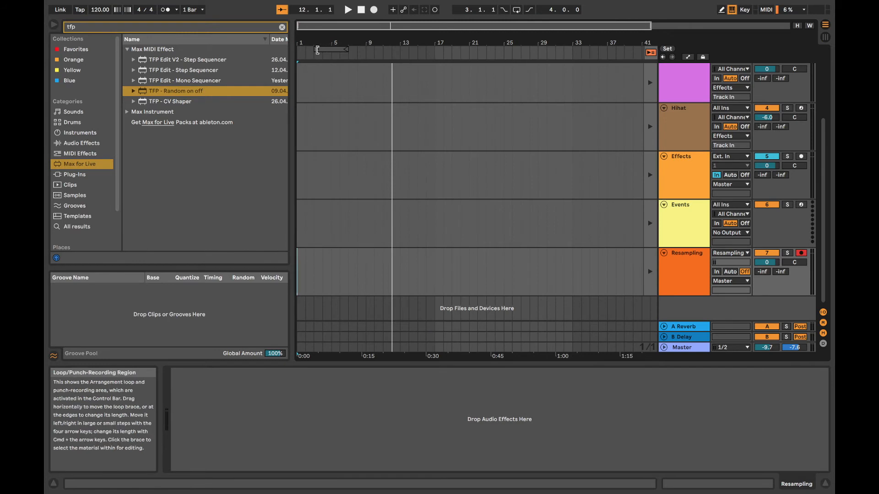
pyautogui.moveTo(317, 50); pyautogui.dragTo(618, 67)
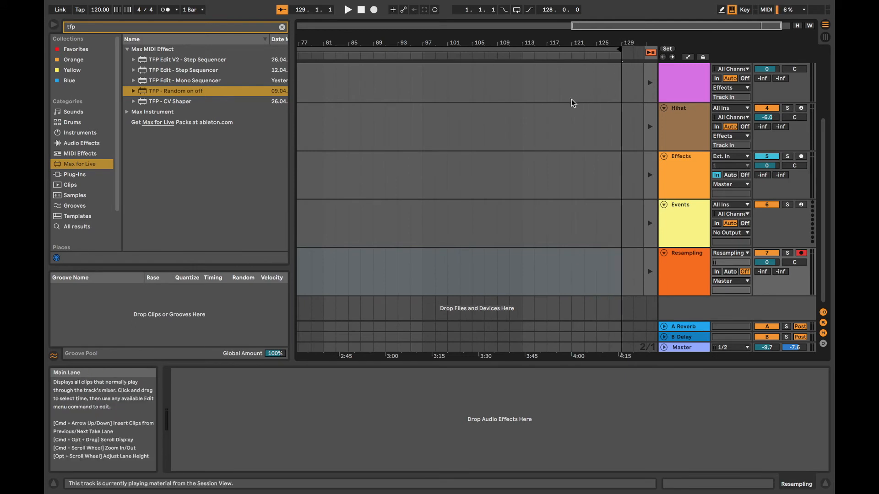
pyautogui.hscroll(-10, 524, 112)
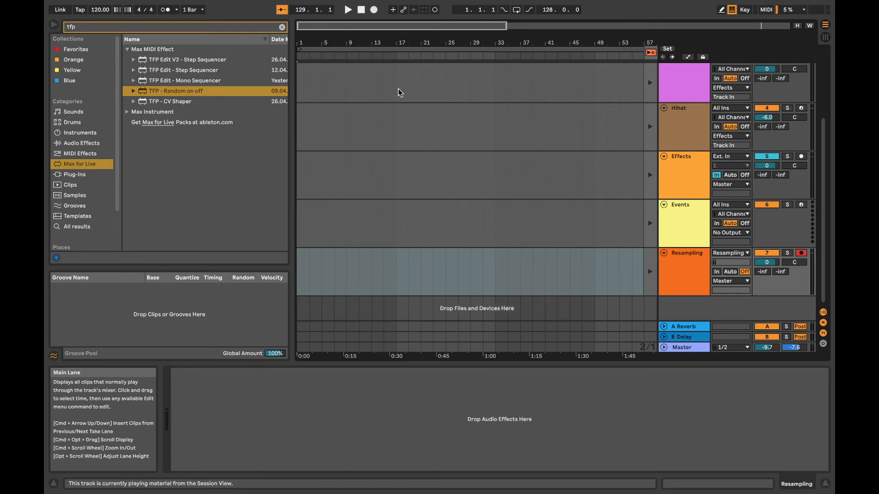
# - Record a brief take of the set into the Arrangement and stop it after a few bars
pyautogui.click(374, 10)
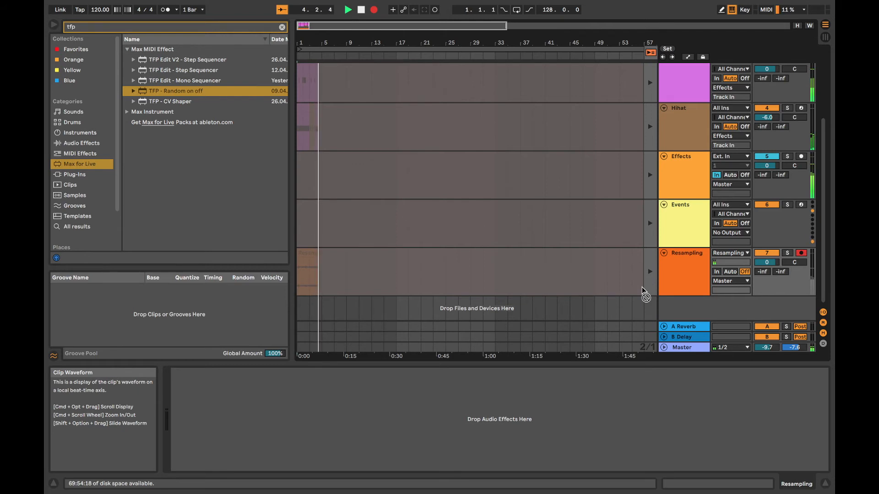
pyautogui.press('space')
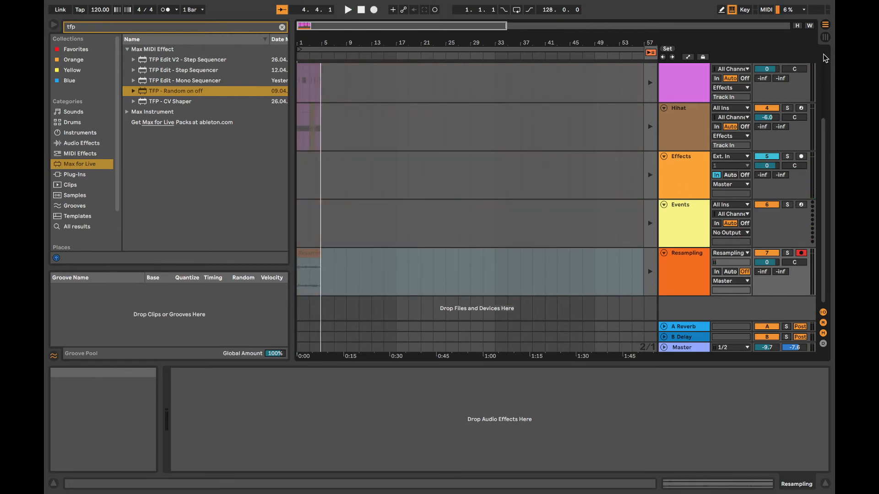
# - Set the Master Limiter's ceiling to -0.30 dB and raise the Master volume to -1.0 dB, checking the level during playback
pyautogui.click(825, 37)
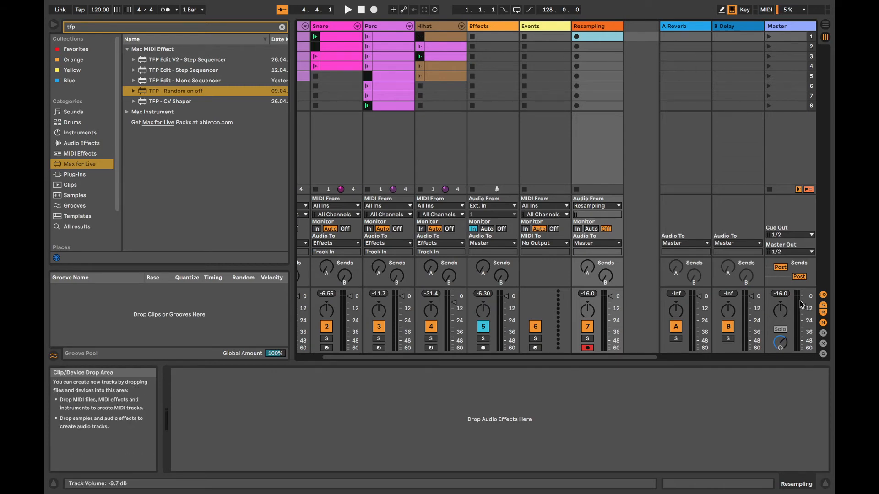
pyautogui.click(789, 26)
pyautogui.doubleClick(213, 391)
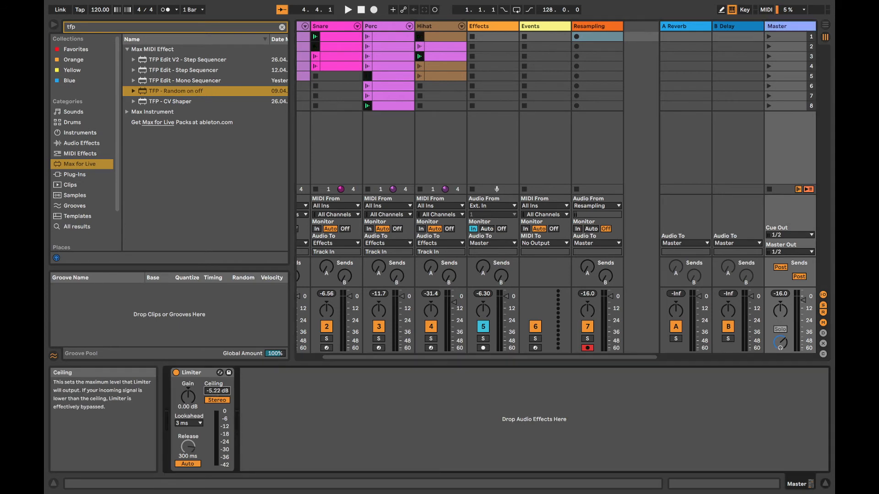
pyautogui.click(806, 308)
pyautogui.press('space')
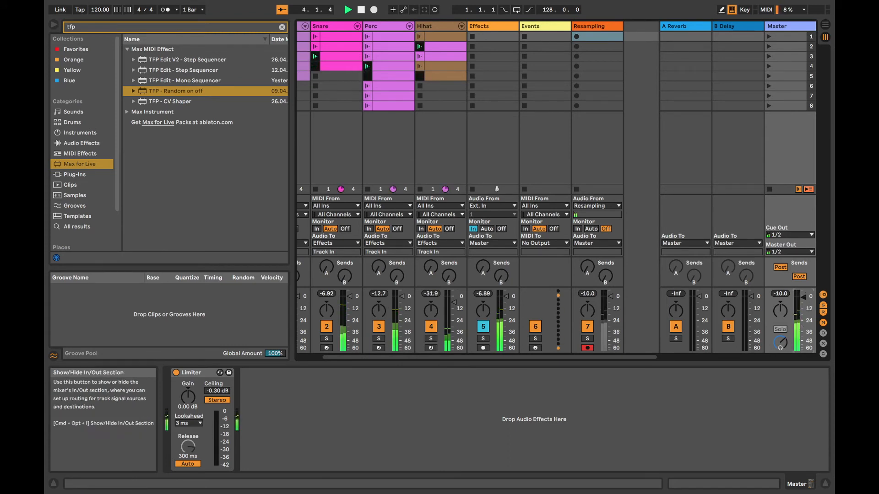
pyautogui.click(437, 95)
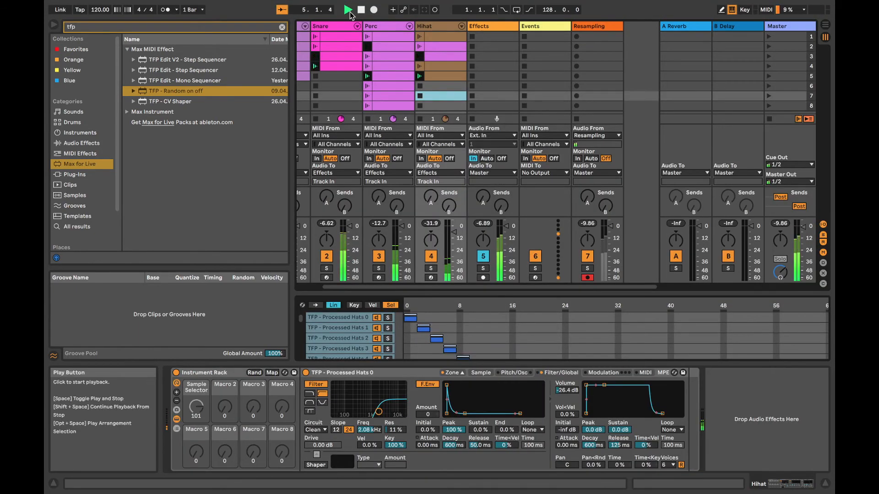
pyautogui.press('space')
# - Record another short take from the start of the Arrangement, and move the Resampling track between Effects and Events
pyautogui.click(824, 24)
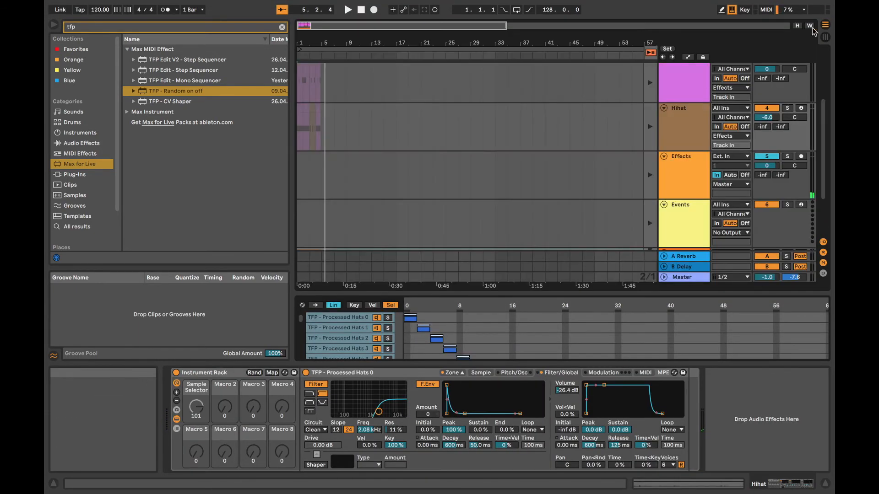
pyautogui.click(373, 10)
pyautogui.press('Tab')
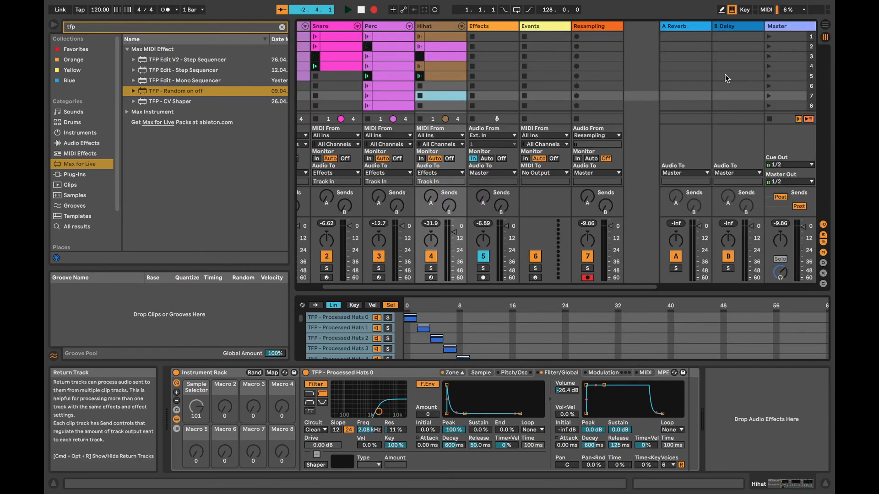
pyautogui.hscroll(-3, 522, 99)
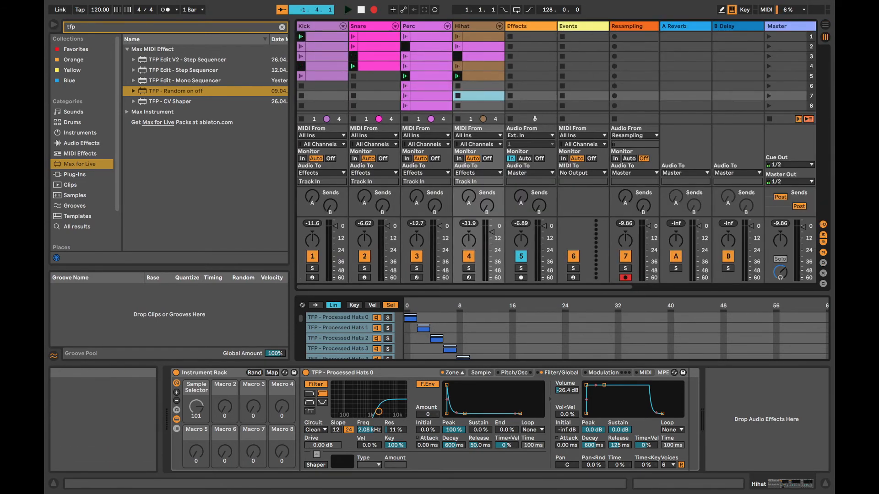
pyautogui.click(825, 25)
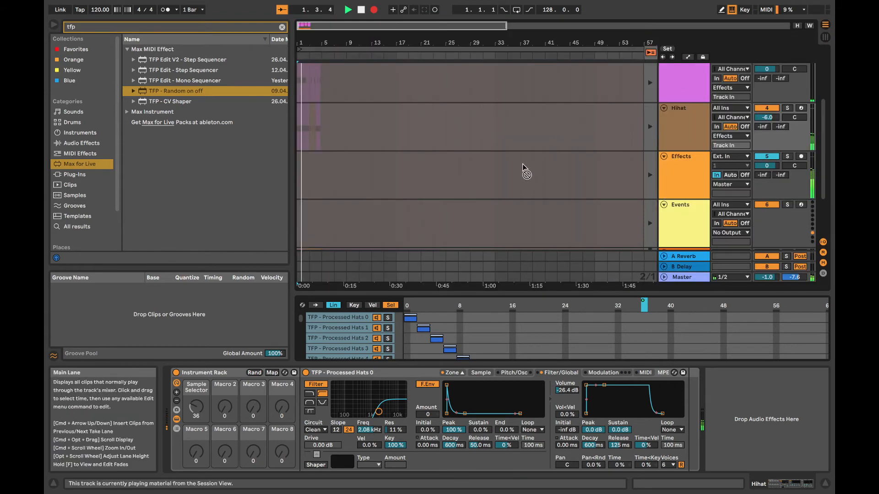
pyautogui.scroll(-3, 495, 187)
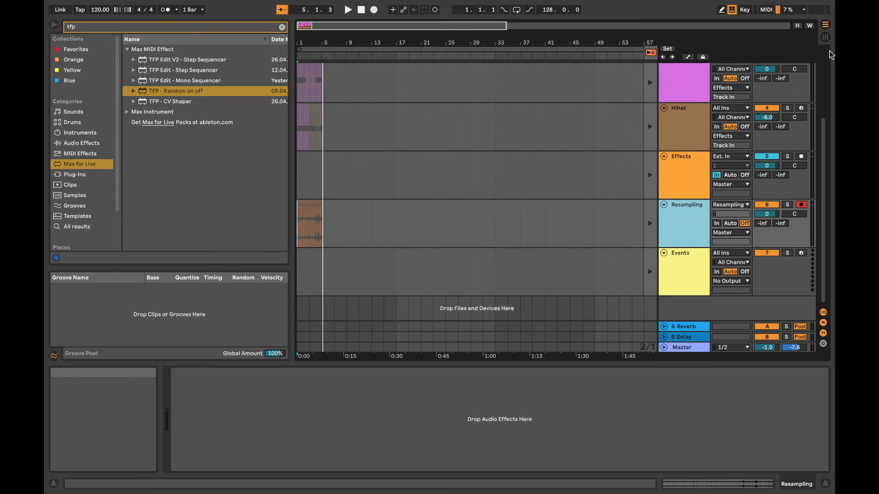
# - Lower the Master track's volume to -11.0 dB
pyautogui.press('Tab')
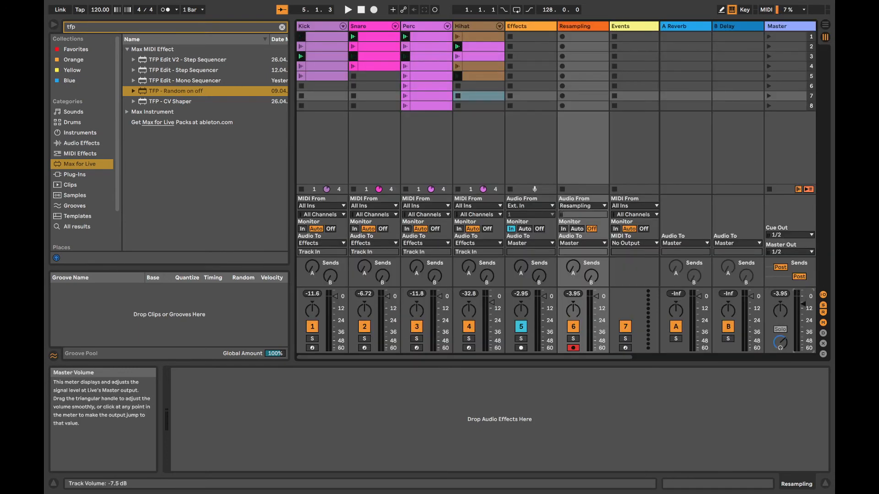
pyautogui.click(823, 26)
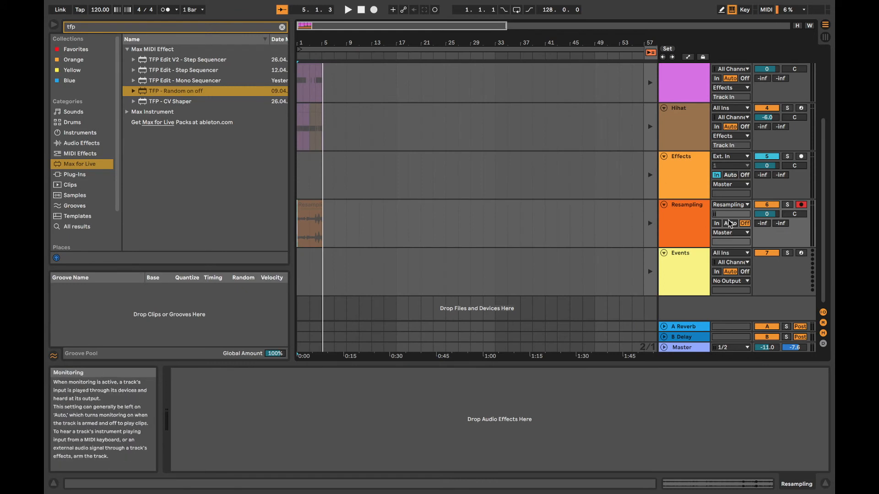
# - Switch the Resampling track's audio input to the Effects track, leaving its output routed to Master
pyautogui.click(728, 233)
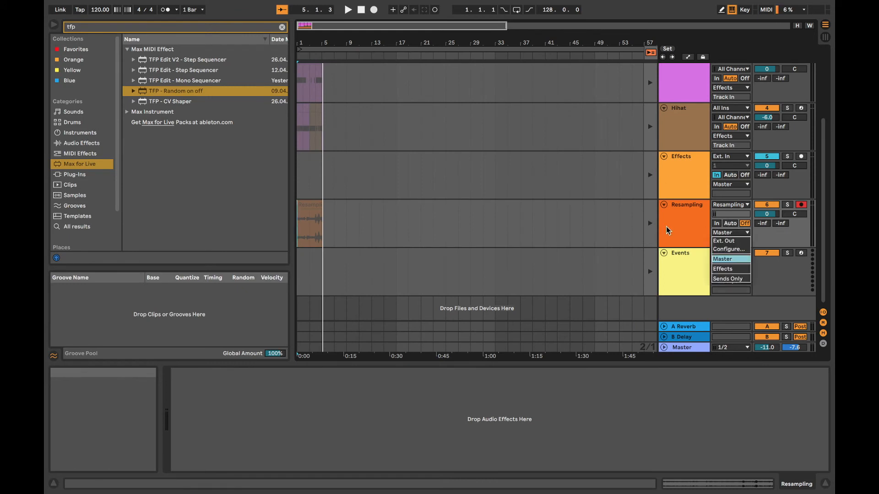
pyautogui.click(668, 226)
pyautogui.click(728, 205)
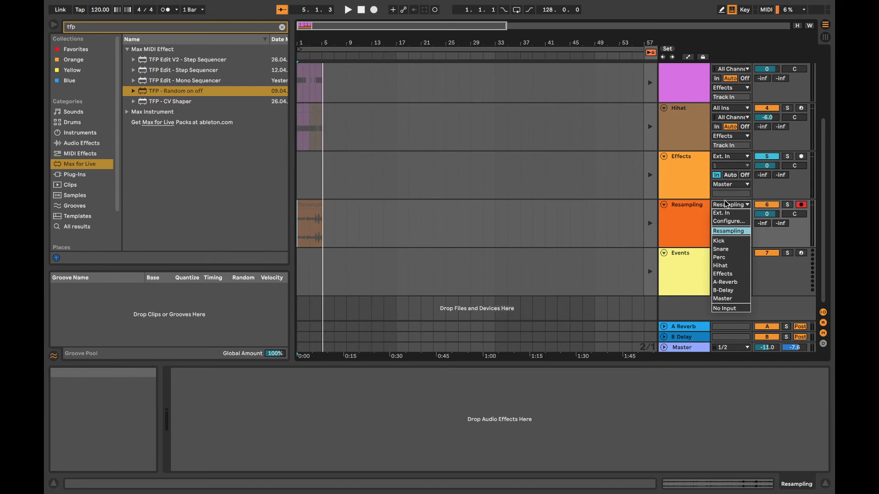
pyautogui.click(738, 274)
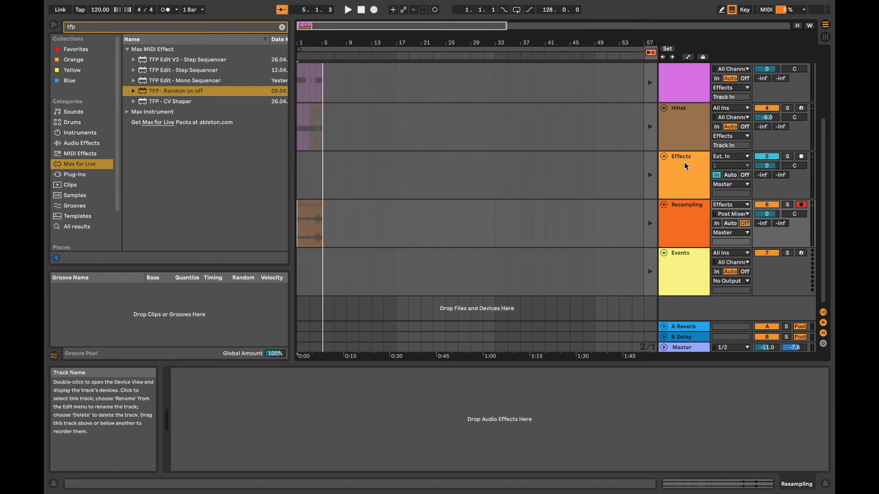
# - Add a Limiter from the Dynamics audio effects to the end of the Effects track's device chain
pyautogui.click(715, 200)
pyautogui.hscroll(2, 458, 174)
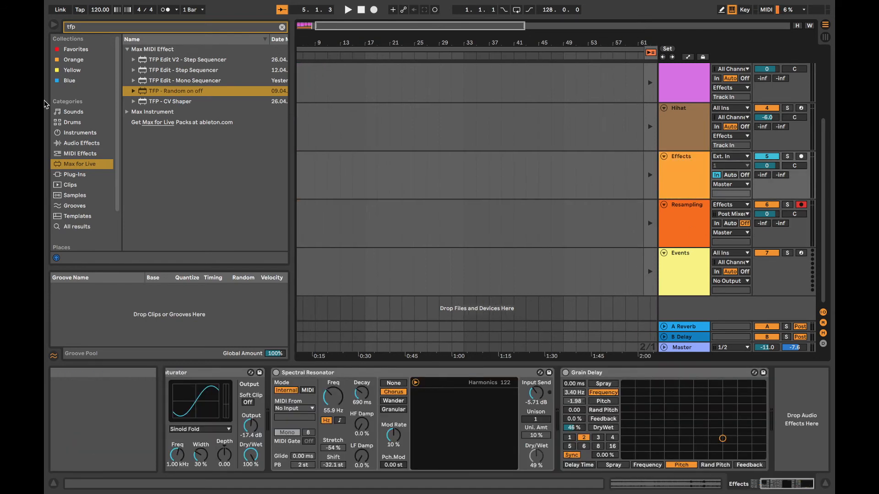
pyautogui.click(85, 143)
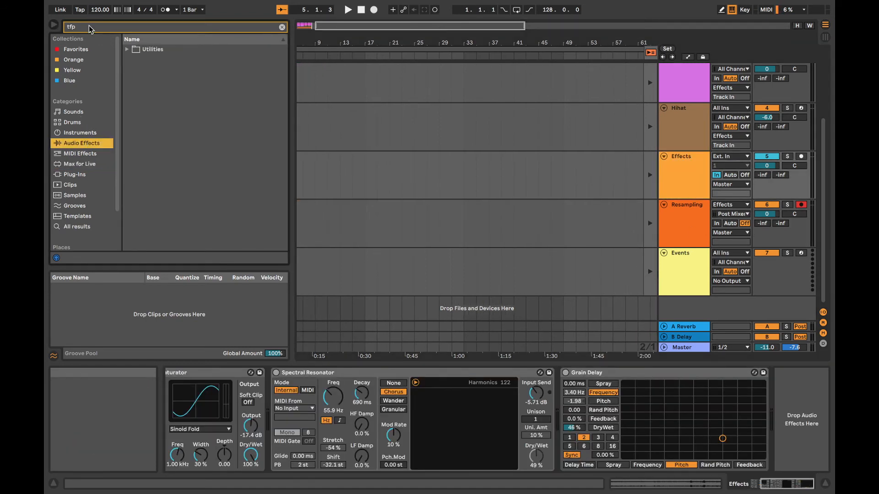
pyautogui.press('BackSpace')
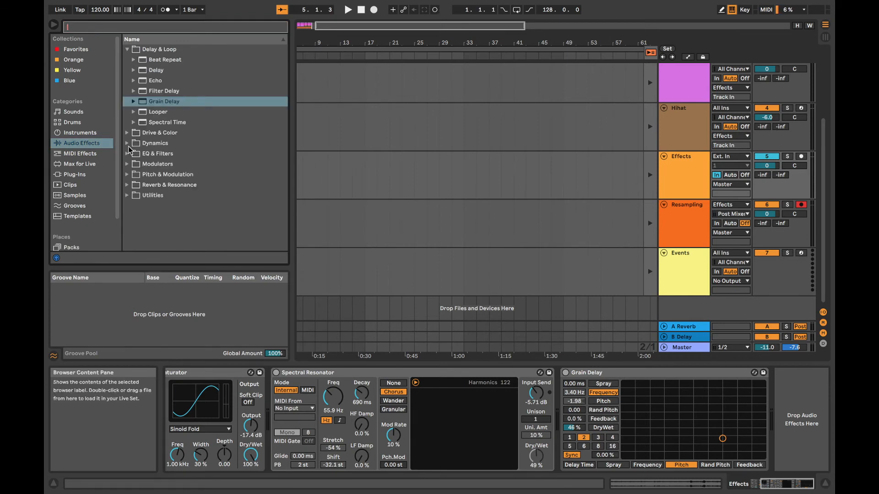
pyautogui.click(128, 143)
pyautogui.doubleClick(157, 114)
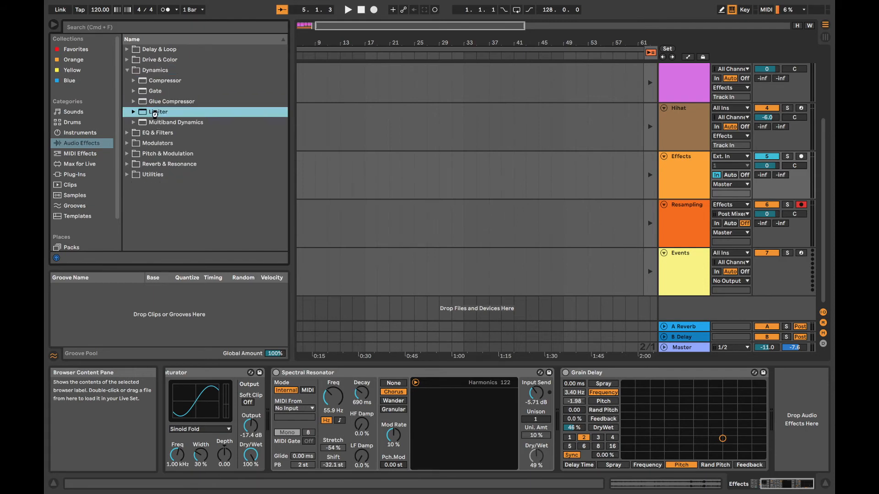
# - Raise the gain of the Limiter on the Effects track to 10.2 dB while listening to the set play
pyautogui.click(782, 402)
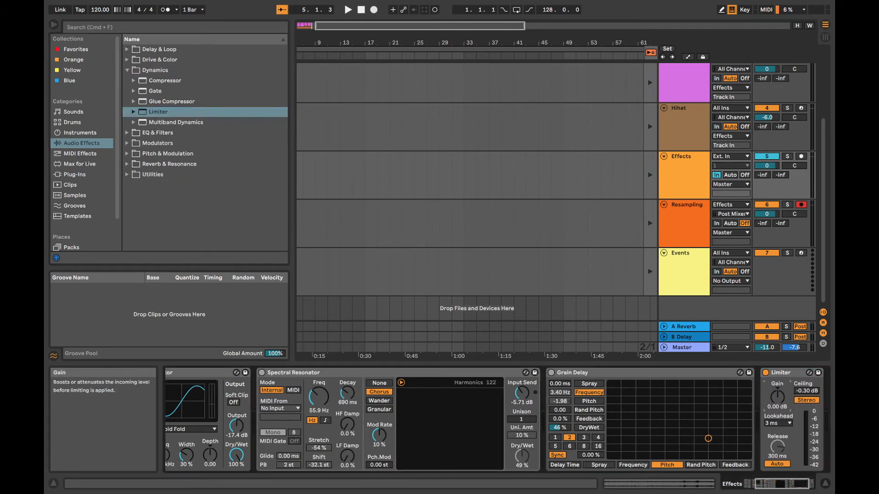
pyautogui.moveTo(780, 397); pyautogui.dragTo(780, 391)
pyautogui.press('space')
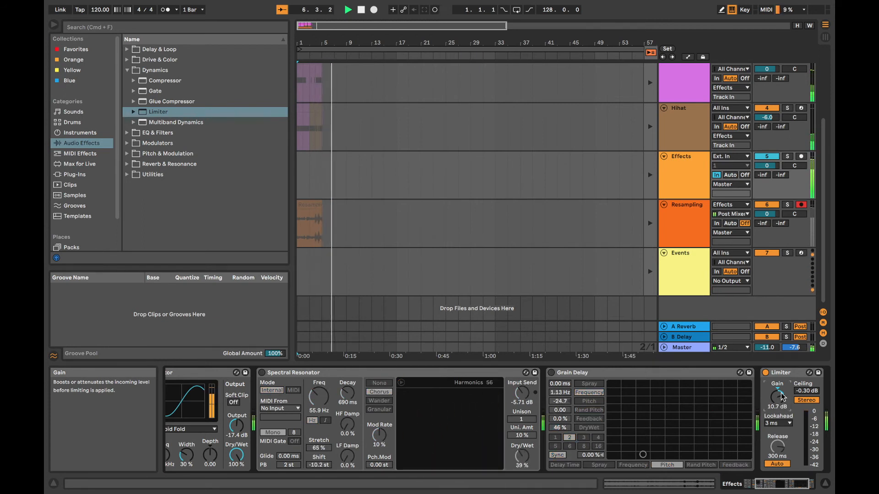
pyautogui.click(361, 10)
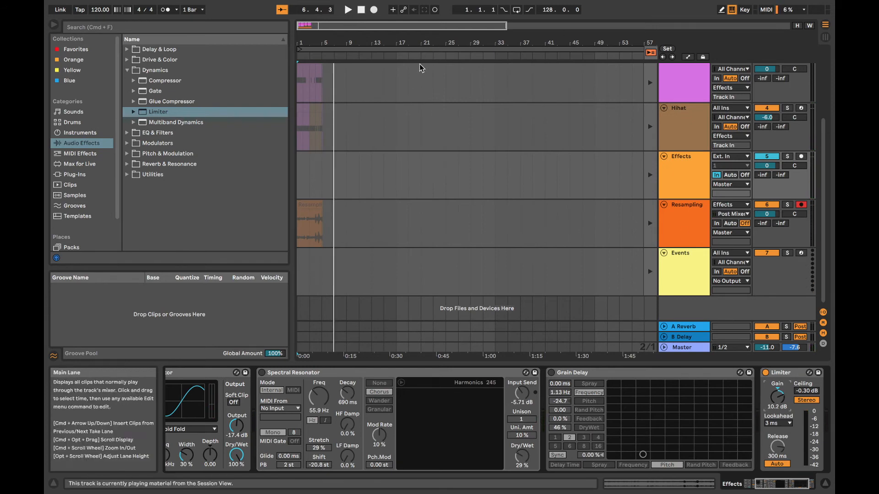
# - Record the randomized set from the start of the Arrangement for about 33 bars, capturing the Effects output on the Resampling track
pyautogui.click(362, 11)
pyautogui.click(374, 9)
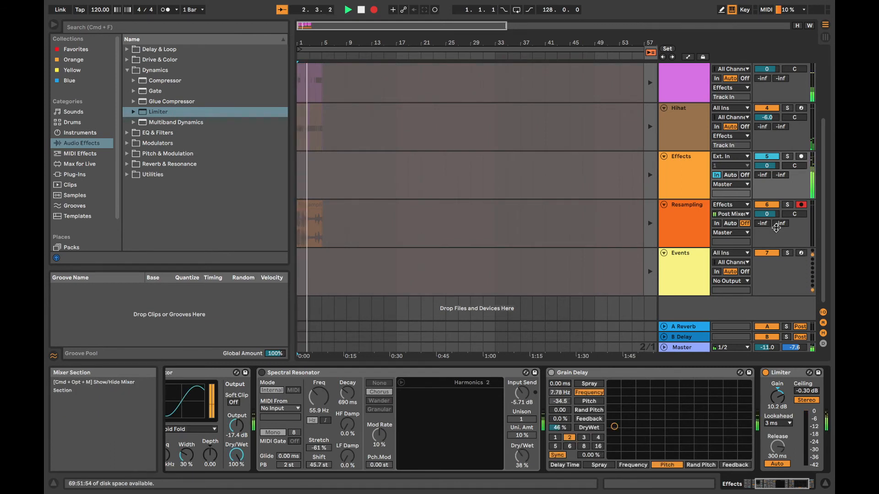
pyautogui.press('XF86AudioRaiseVolume')
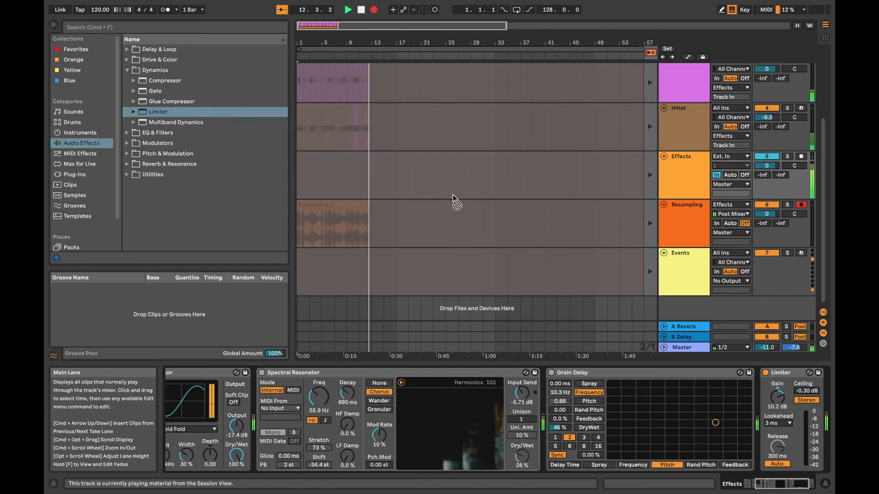
pyautogui.hscroll(-5, 298, 432)
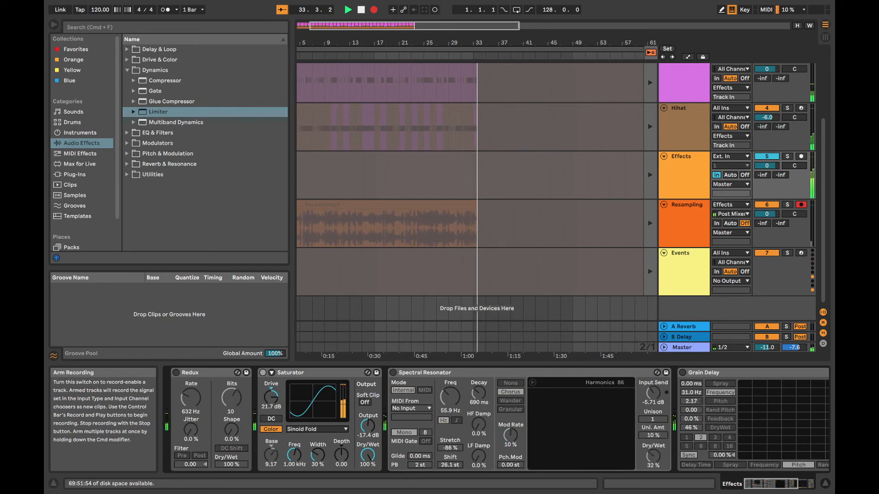
pyautogui.press('space')
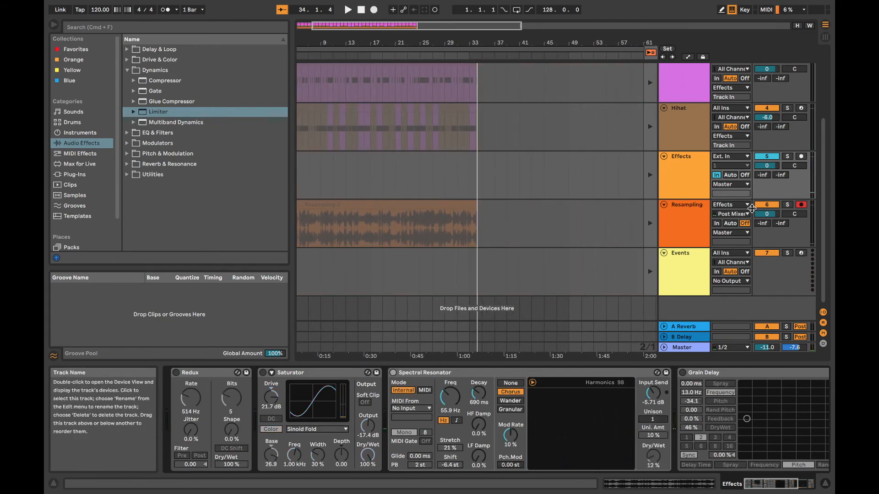
# - Disarm the Resampling track and trim the end of its recorded clip to bar 33, making it 32 bars long
pyautogui.click(801, 205)
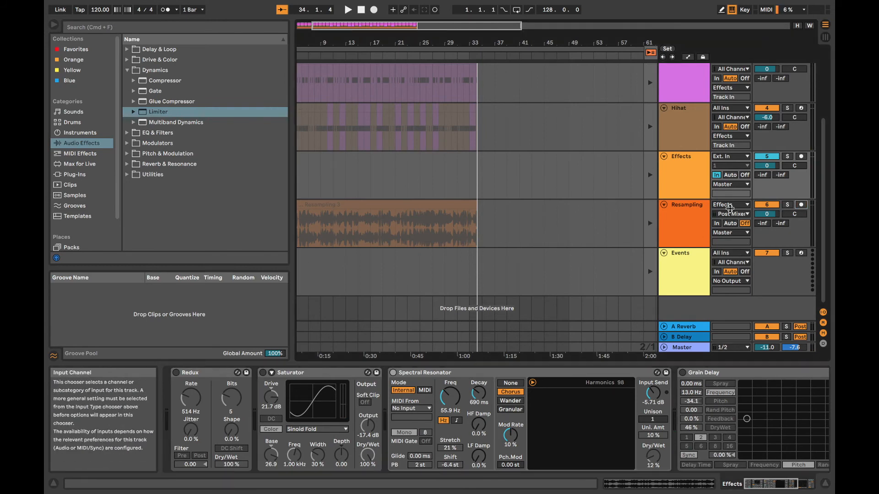
pyautogui.click(730, 206)
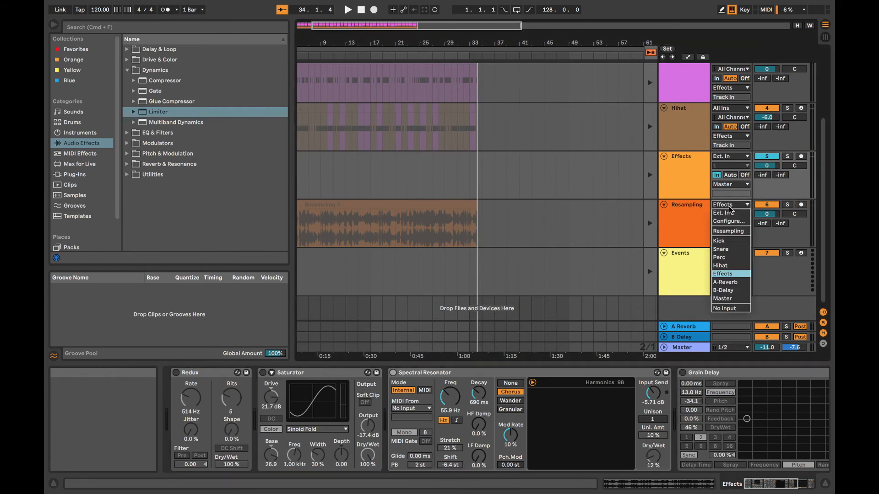
pyautogui.click(618, 237)
pyautogui.moveTo(476, 202); pyautogui.dragTo(468, 202)
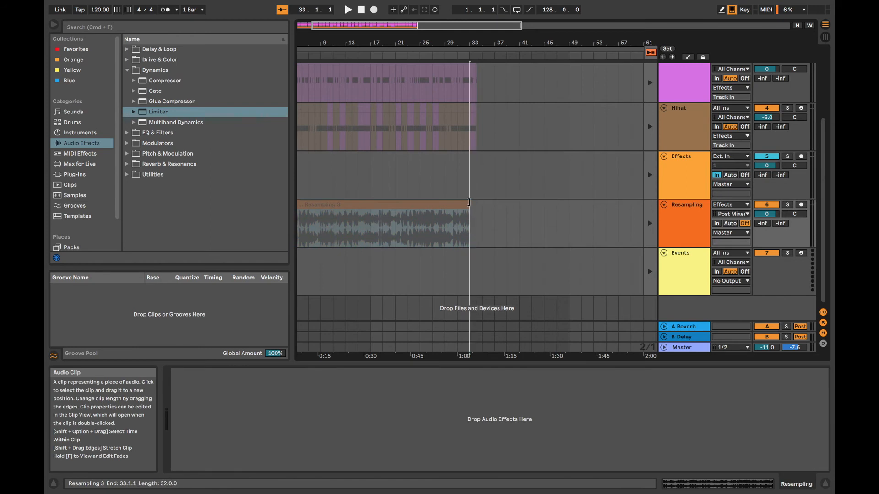
pyautogui.hscroll(-3, 449, 200)
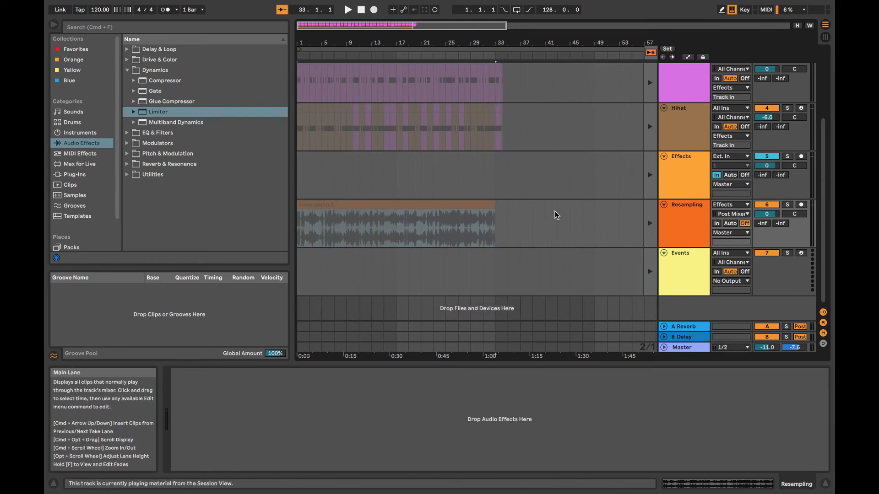
# - Set Resampling monitoring to Auto, return the track to Arrangement playback, and audition the recording in solo
pyautogui.click(730, 224)
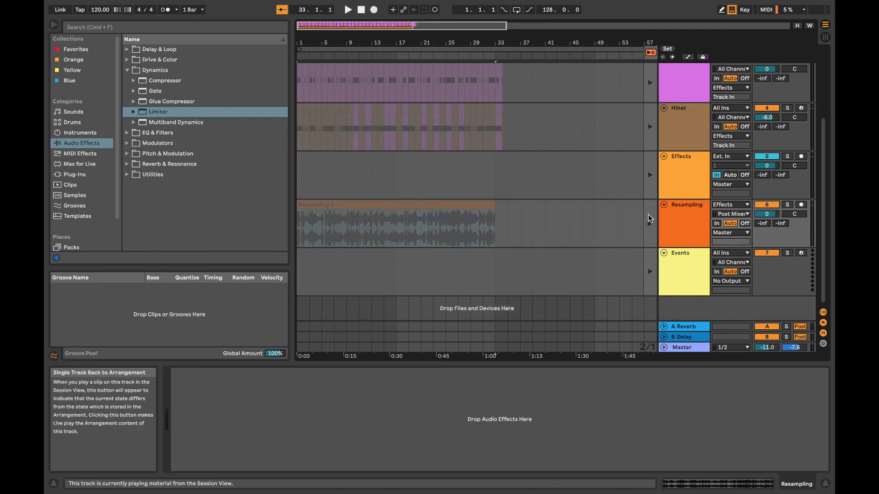
pyautogui.click(648, 218)
pyautogui.click(493, 205)
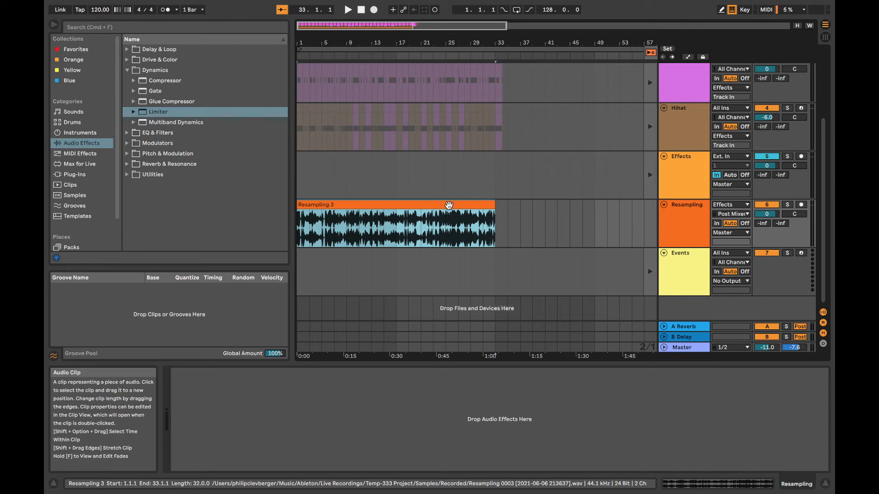
pyautogui.click(787, 204)
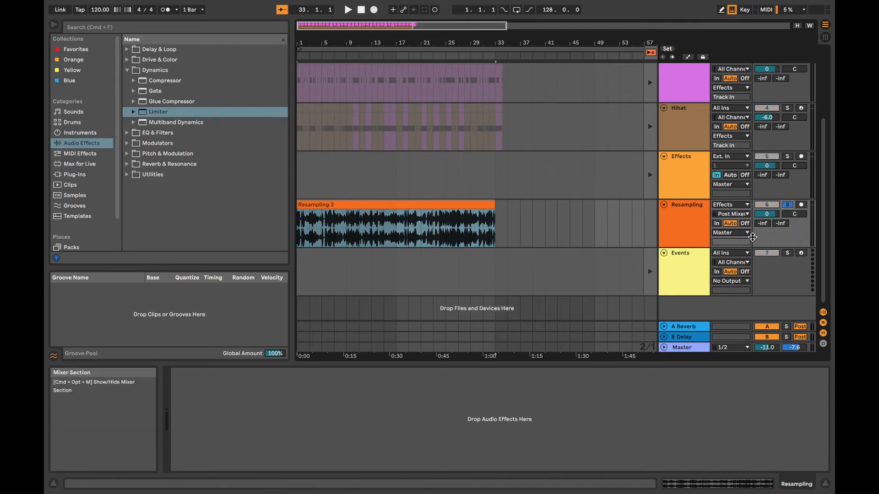
pyautogui.press('space')
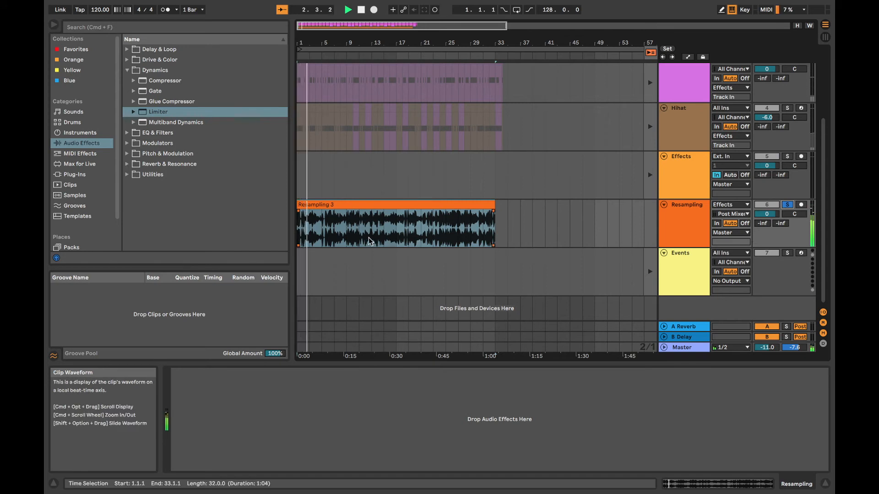
pyautogui.press('space')
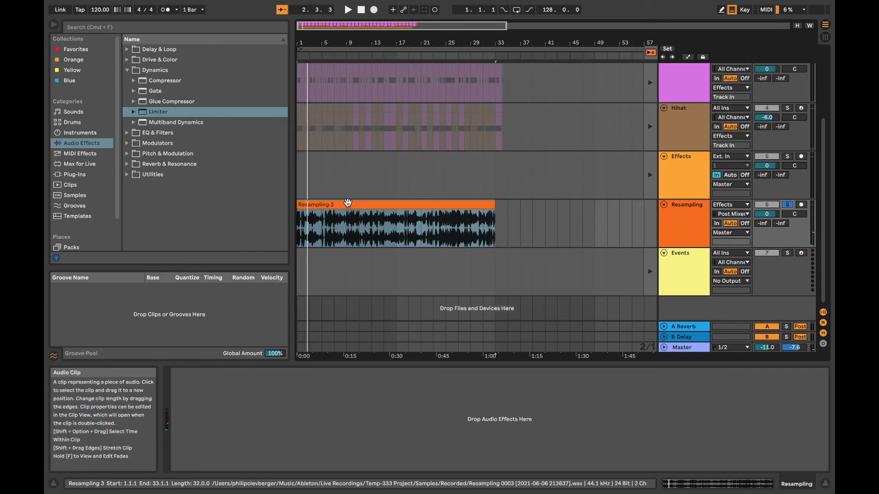
# - Slice the recorded Resampling clip to a new MIDI track with one slice per bar and the Korven slicing preset
pyautogui.click(348, 203)
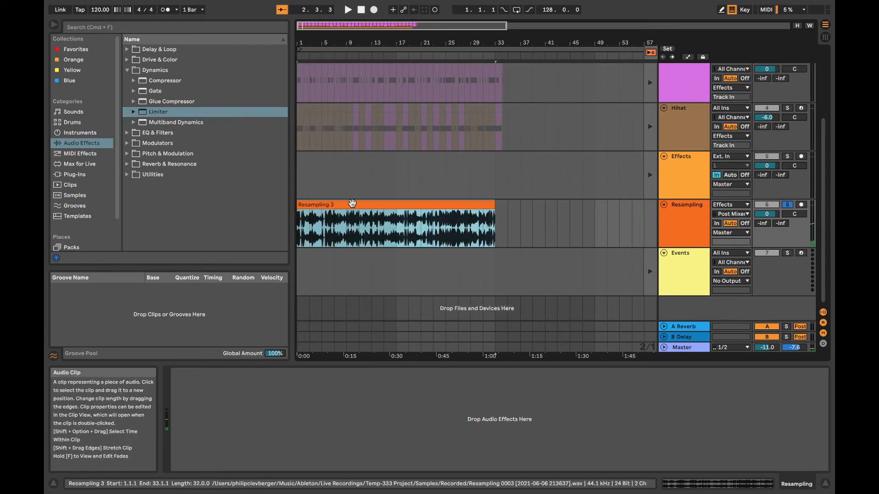
pyautogui.rightClick(352, 203)
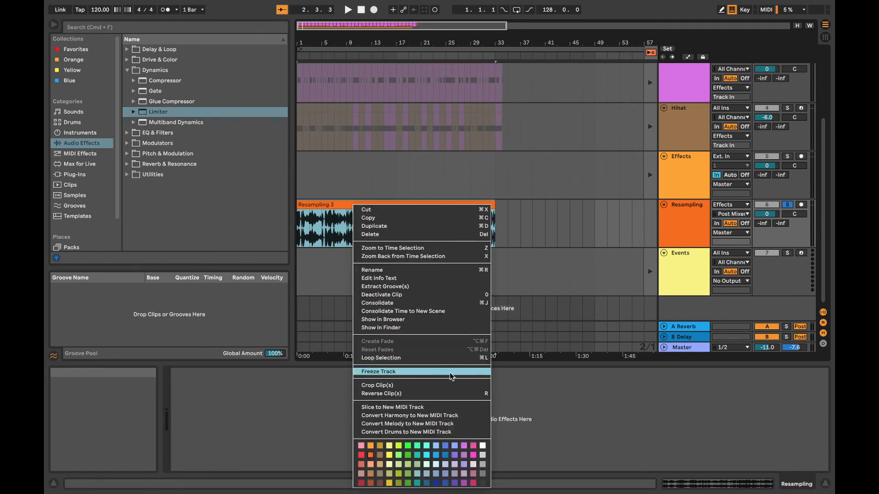
pyautogui.click(455, 407)
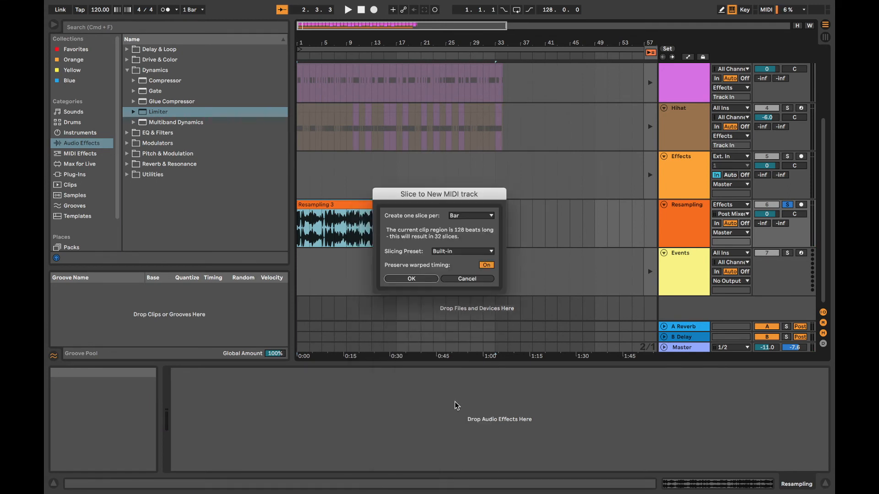
pyautogui.click(452, 257)
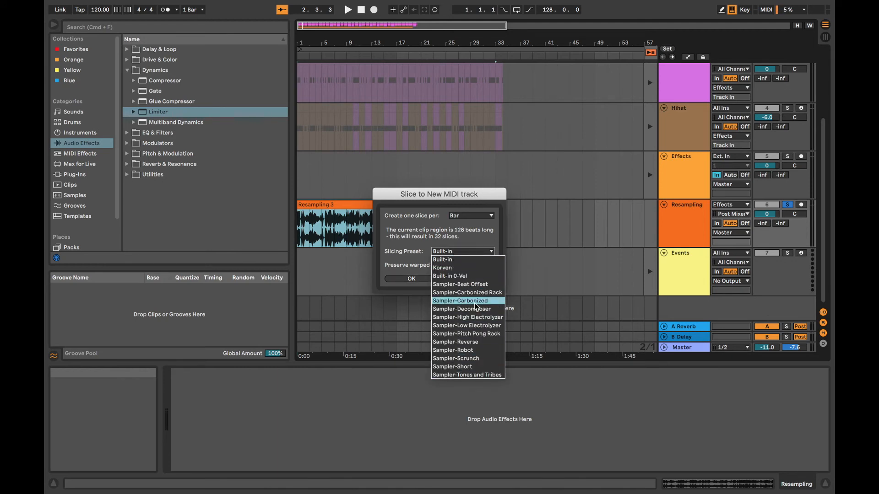
pyautogui.click(459, 268)
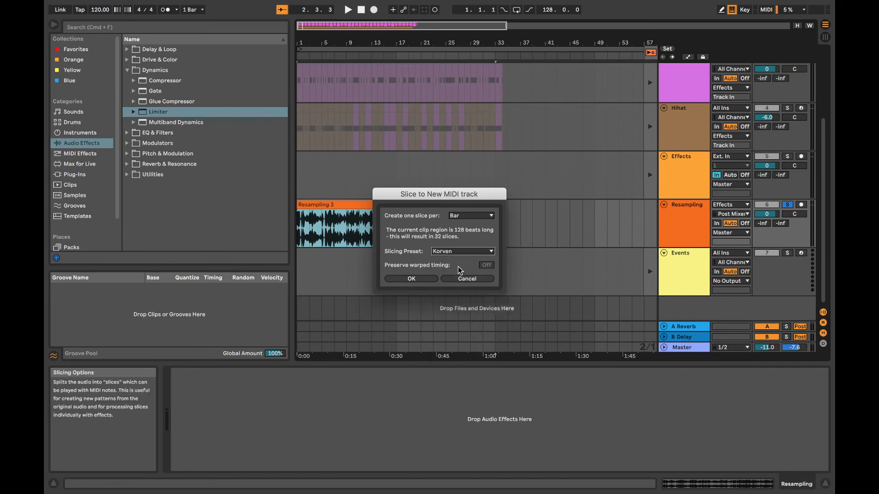
pyautogui.click(411, 279)
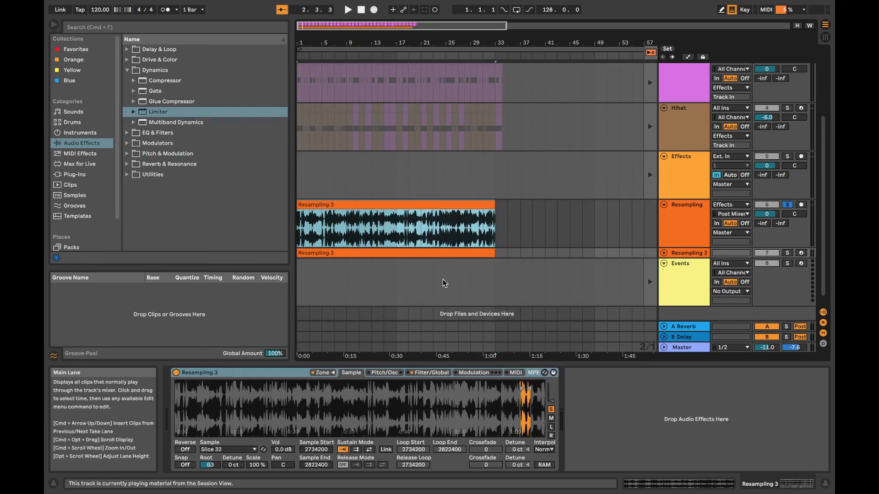
# - Show the zone editor of the Sampler on the new sliced track
pyautogui.click(326, 373)
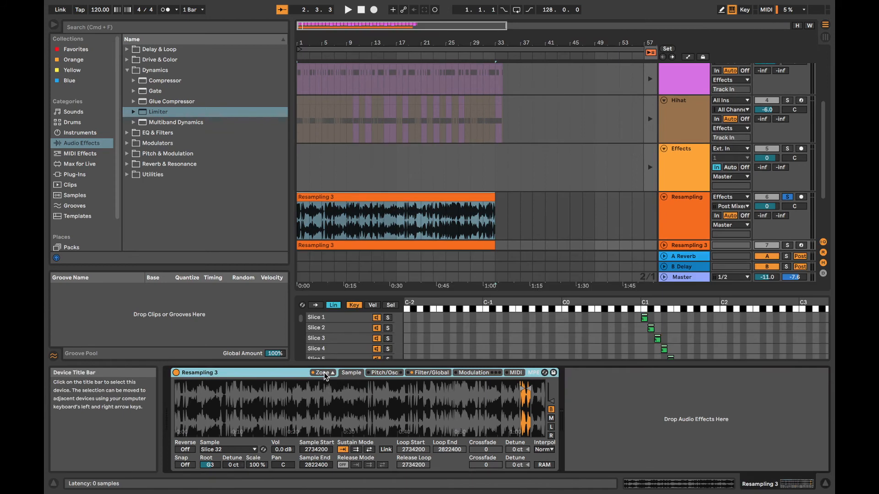
pyautogui.click(326, 374)
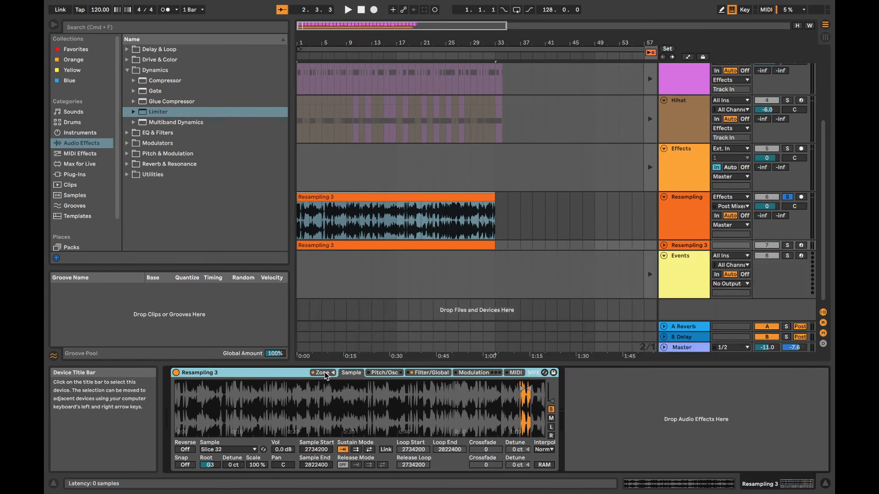
pyautogui.click(326, 373)
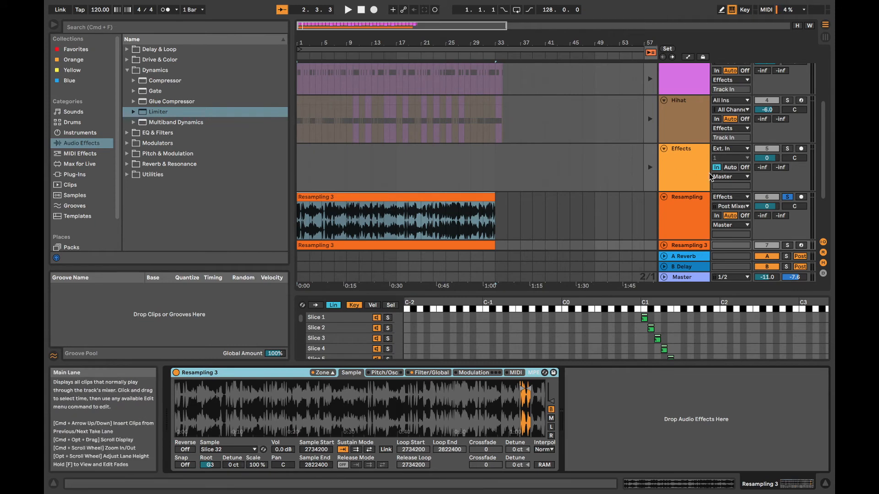
# - Arm and solo the sliced Resampling 3 MIDI track, and unfold it to show its note clip
pyautogui.click(801, 246)
pyautogui.click(788, 246)
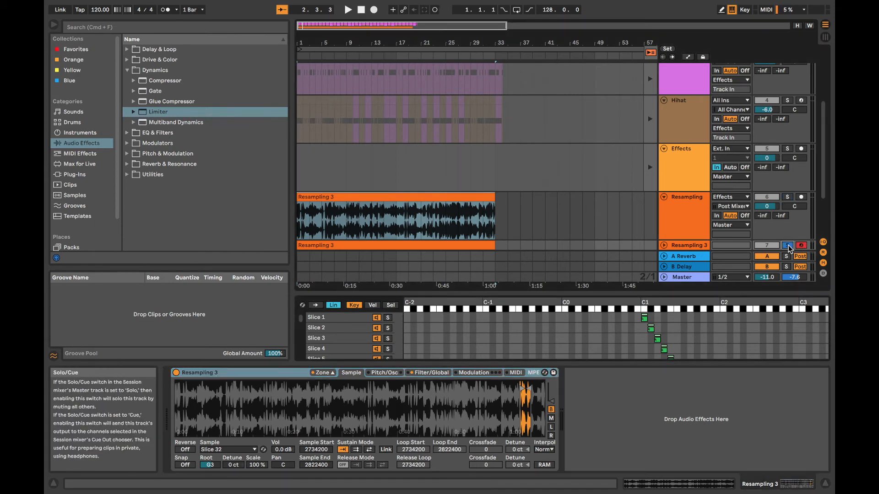
pyautogui.click(663, 245)
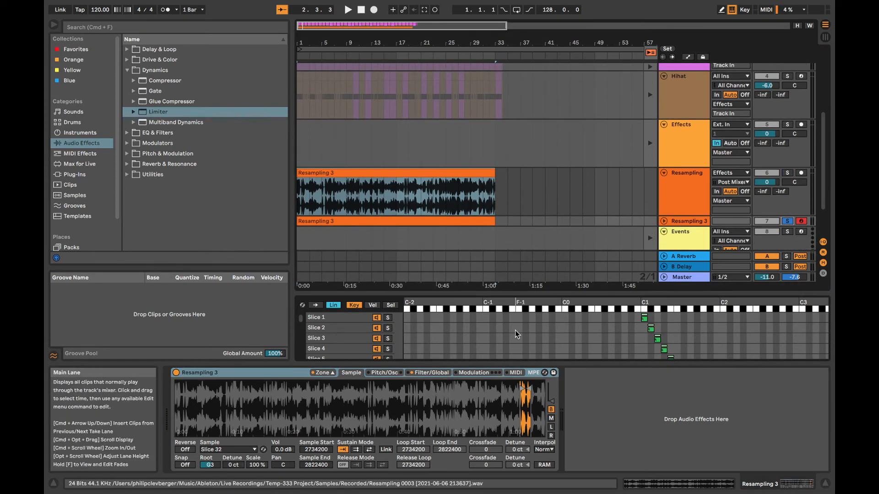
pyautogui.click(665, 223)
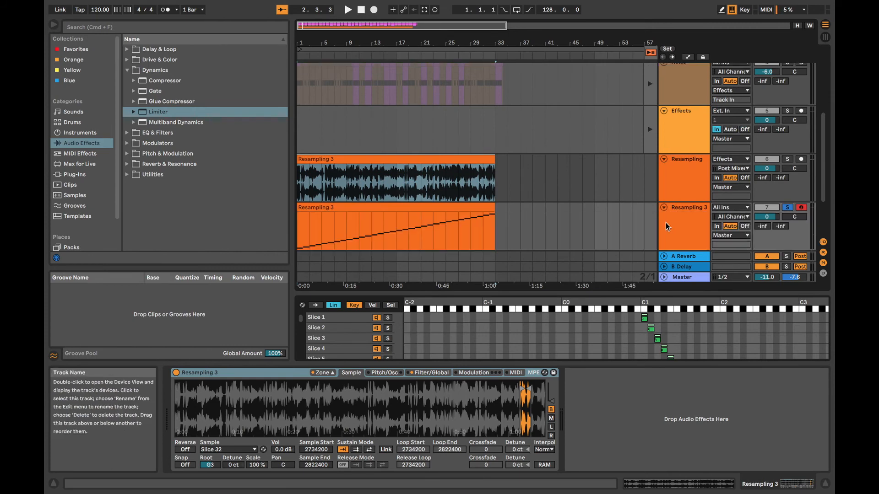
pyautogui.click(685, 208)
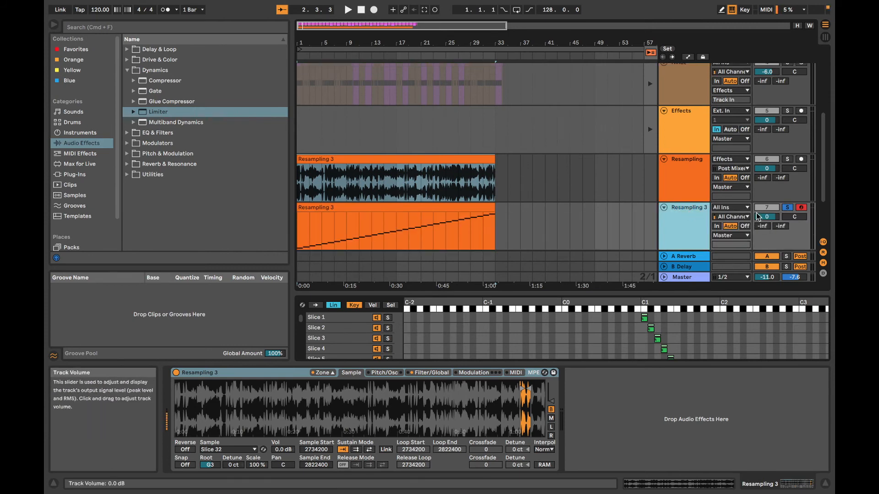
# - Toggle solo off and on for the sliced track and play its slices from the start of the Arrangement
pyautogui.click(786, 208)
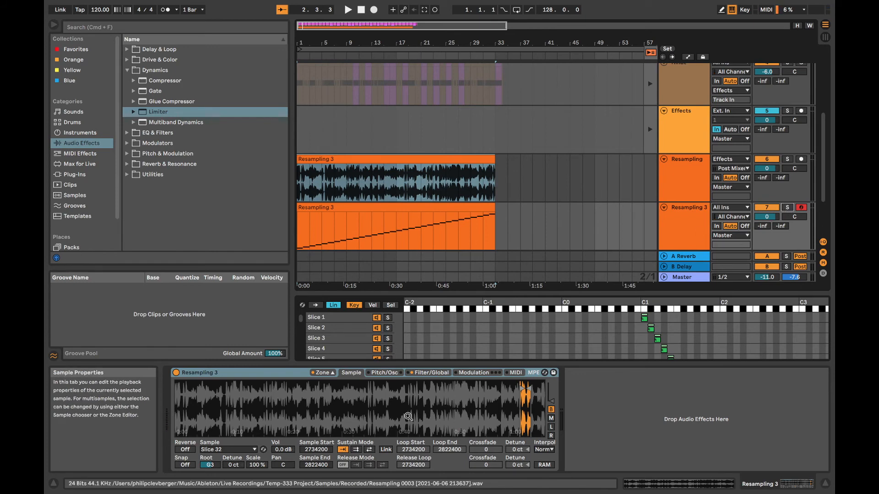
pyautogui.click(787, 208)
pyautogui.press('space')
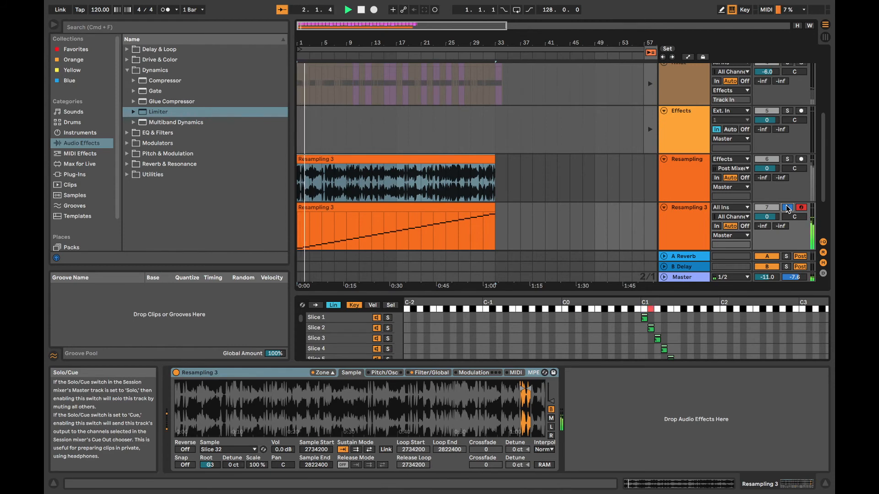
pyautogui.press('space')
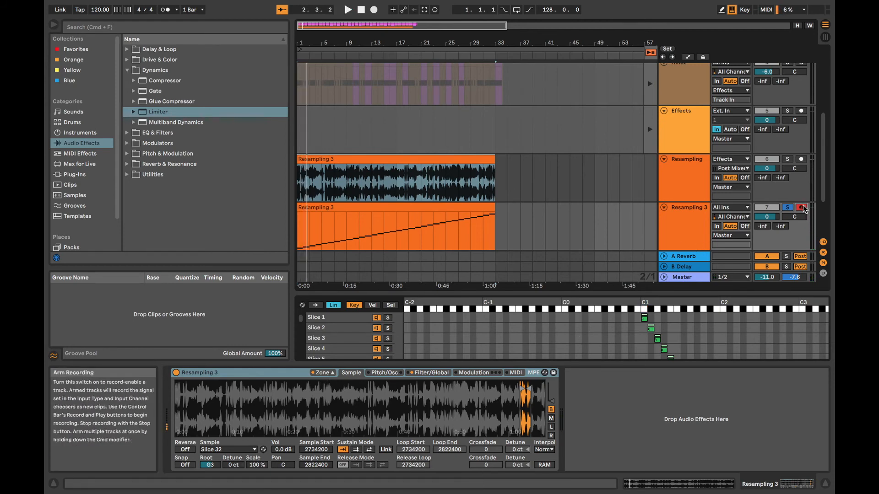
# - Try routing the sliced track's output to Effects, and return it to Master
pyautogui.click(682, 214)
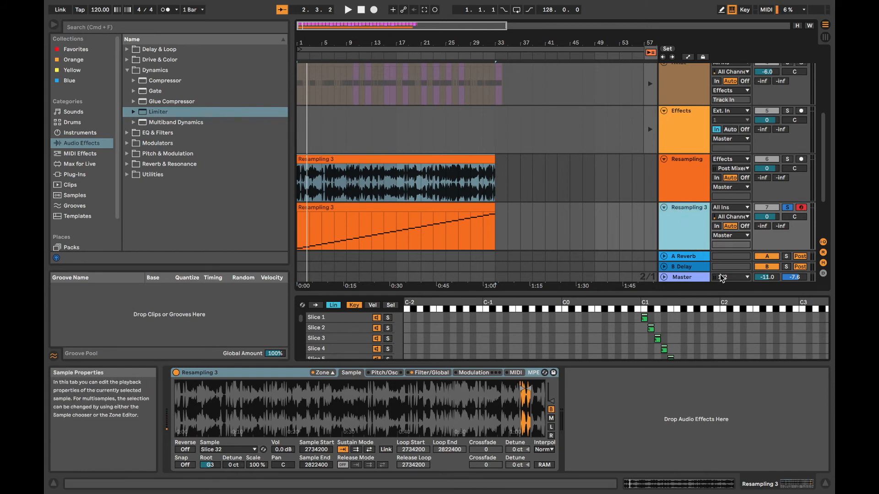
pyautogui.click(730, 235)
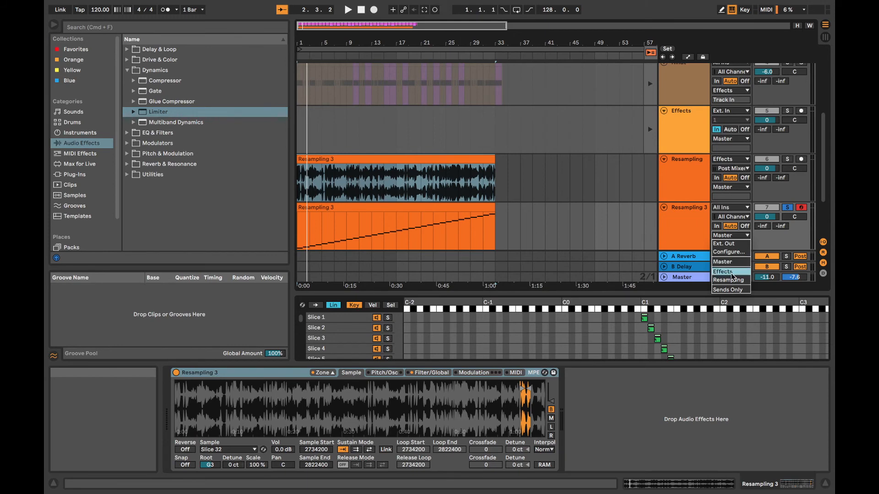
pyautogui.click(730, 273)
pyautogui.click(730, 236)
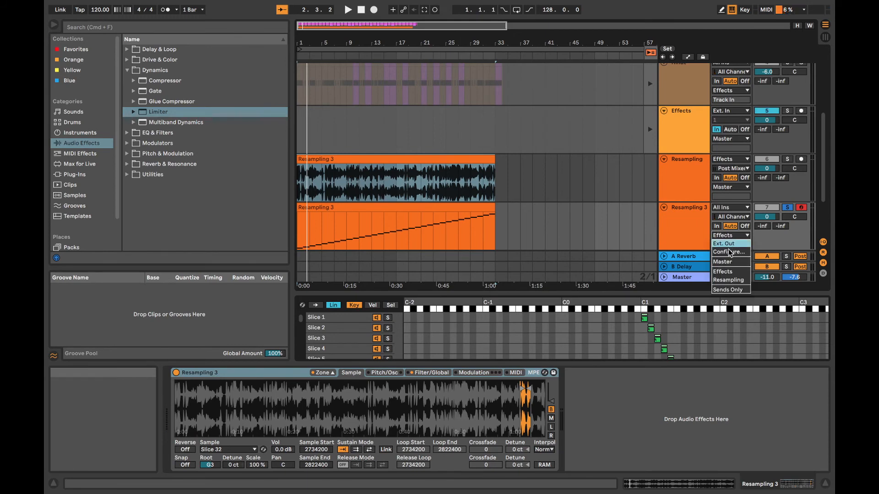
pyautogui.click(731, 261)
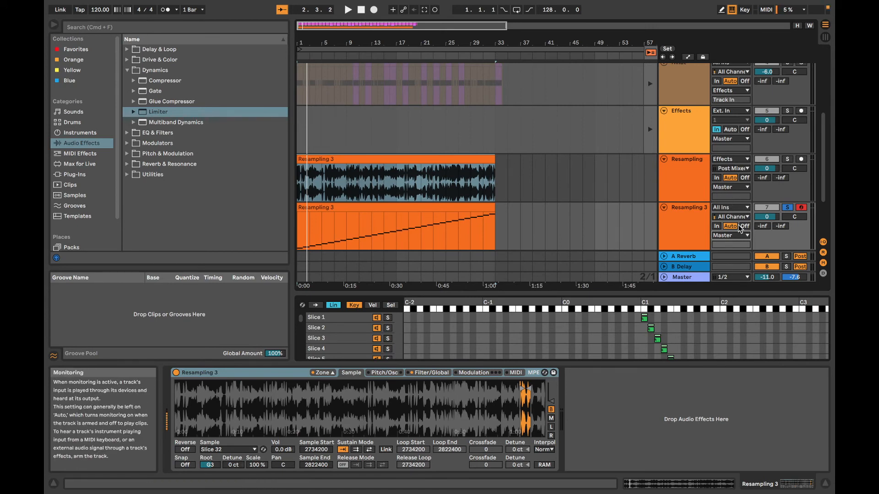
# - Turn off solo on the sliced track and browse the Sampler's slice zones, selecting Slice 1
pyautogui.click(788, 208)
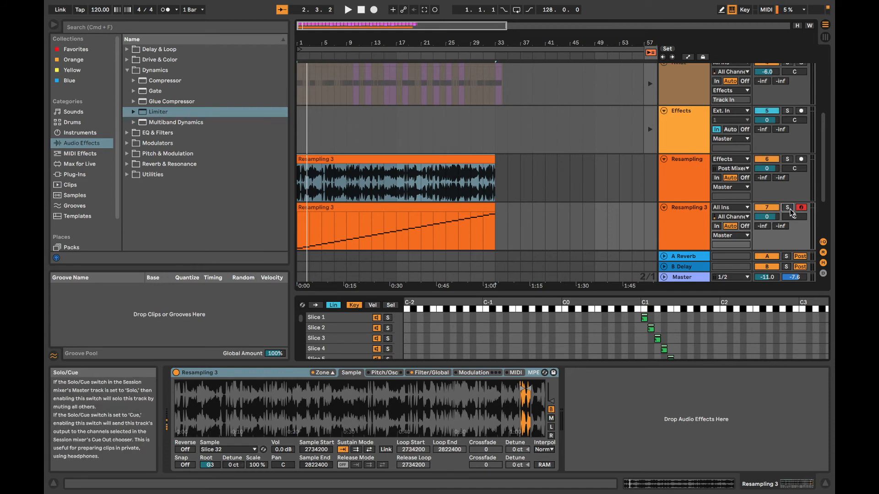
pyautogui.hscroll(1, 599, 357)
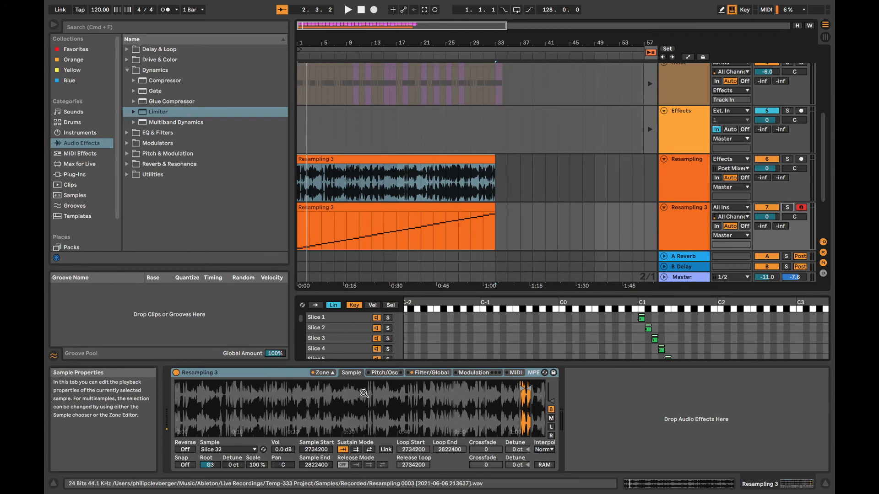
pyautogui.click(328, 373)
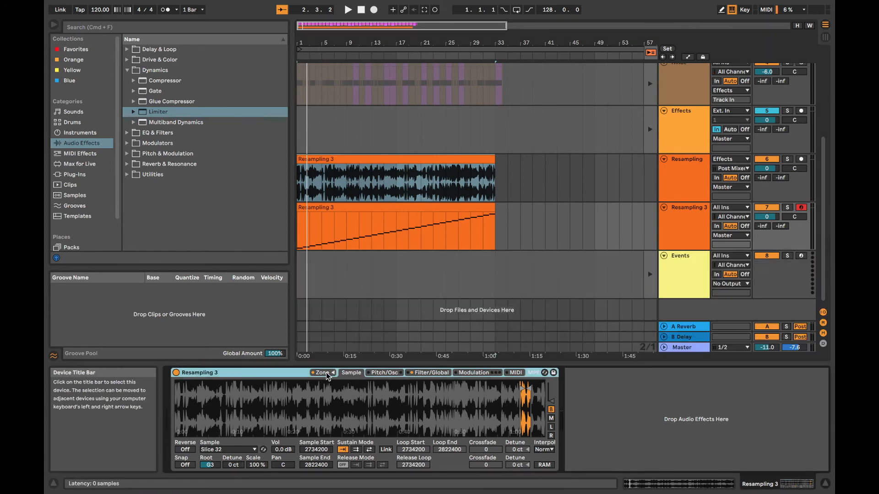
pyautogui.click(330, 373)
pyautogui.click(344, 327)
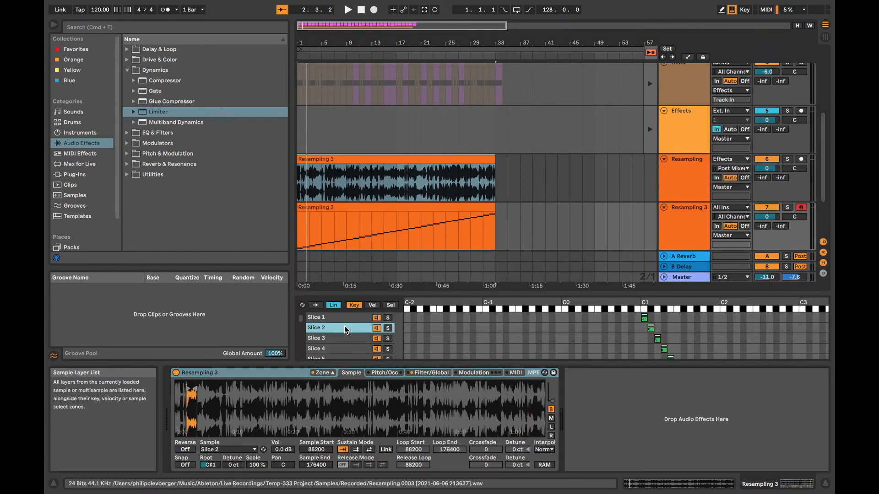
pyautogui.press('Up')
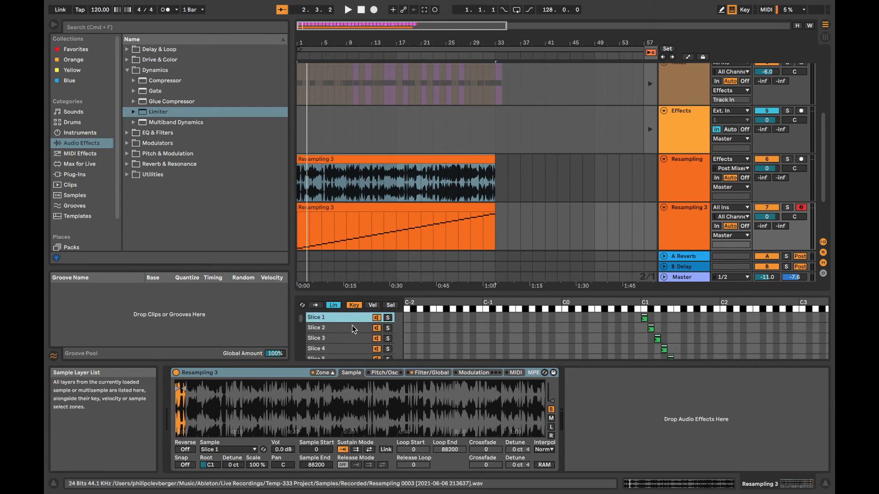
pyautogui.scroll(-10, 350, 327)
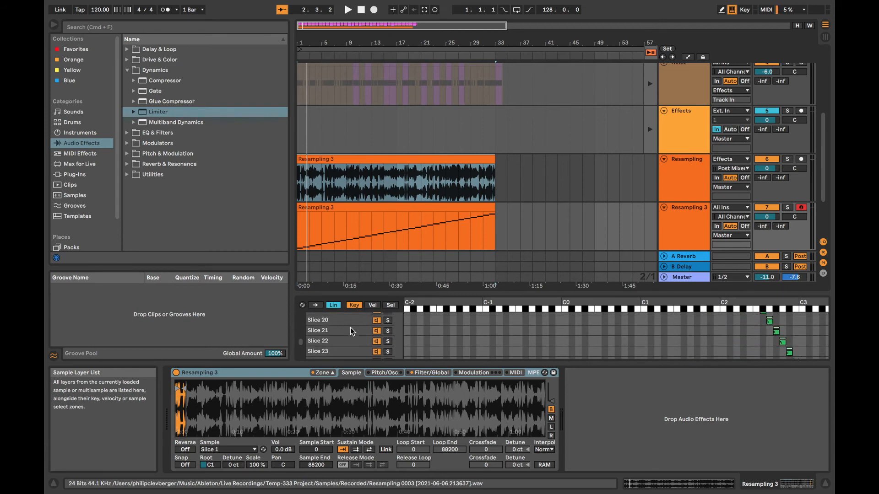
pyautogui.scroll(-5, 350, 327)
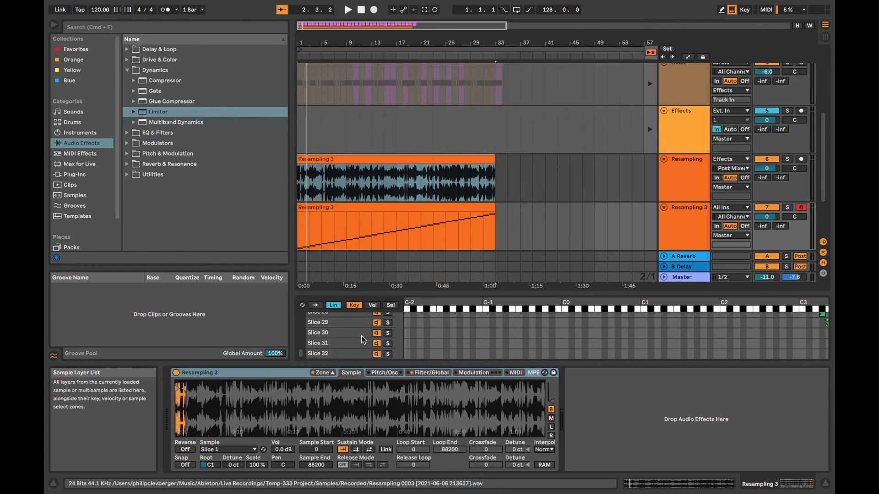
pyautogui.keyDown('shift'); pyautogui.click(342, 353); pyautogui.keyUp('shift')
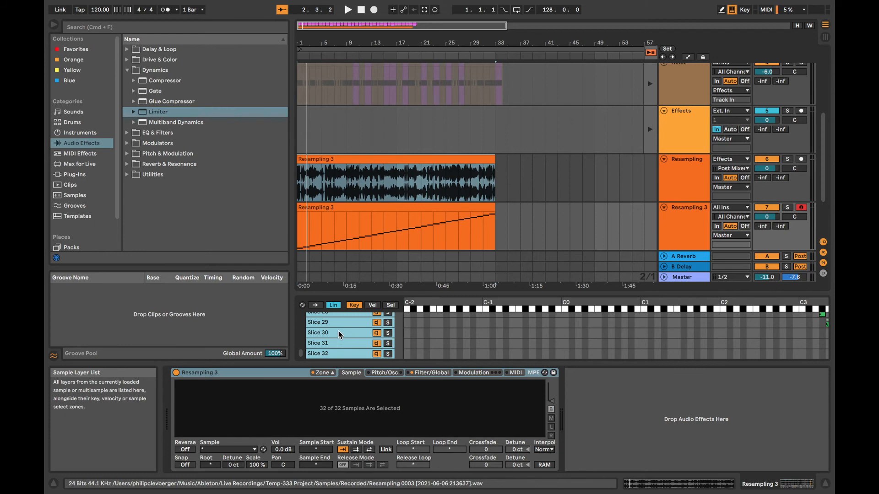
pyautogui.rightClick(340, 334)
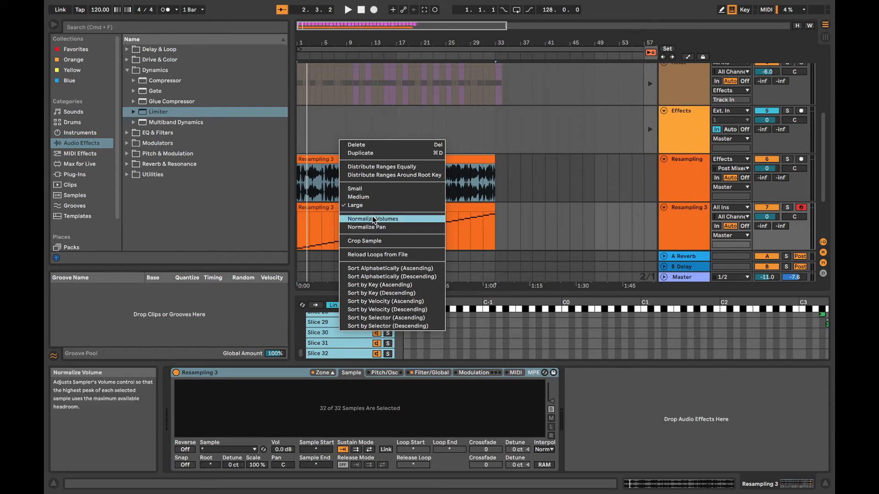
pyautogui.click(385, 241)
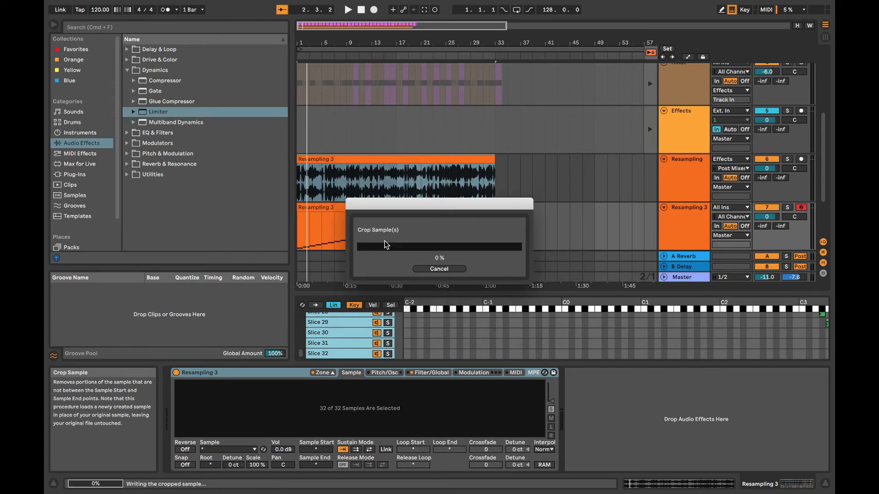
pyautogui.click(428, 269)
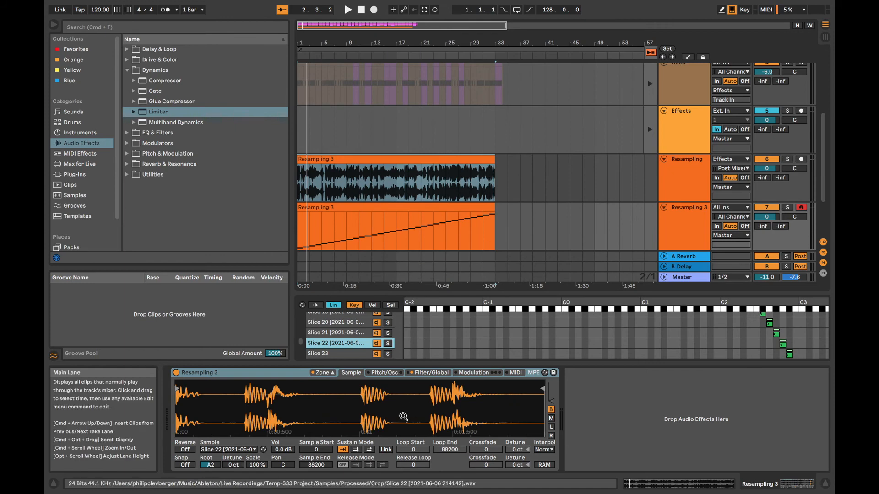
# - Select all 32 slices in the Sampler's sample layer list and crop their samples
pyautogui.click(339, 323)
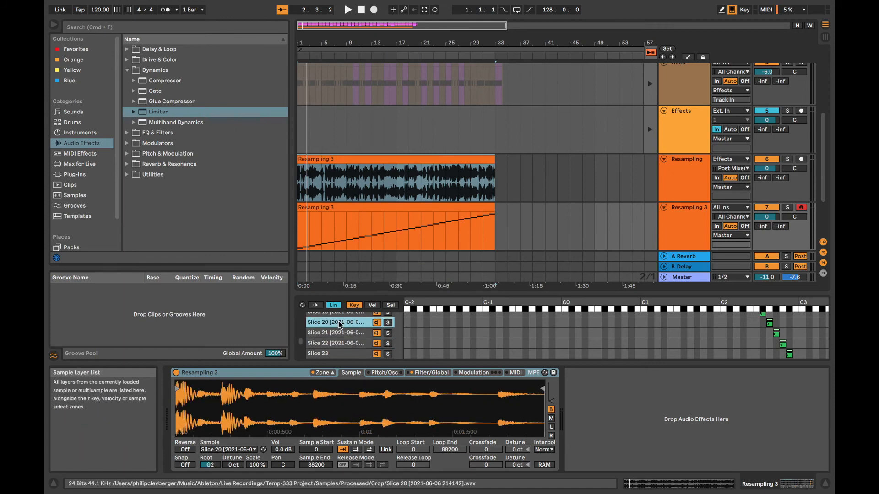
pyautogui.scroll(5, 340, 332)
pyautogui.press('super+a')
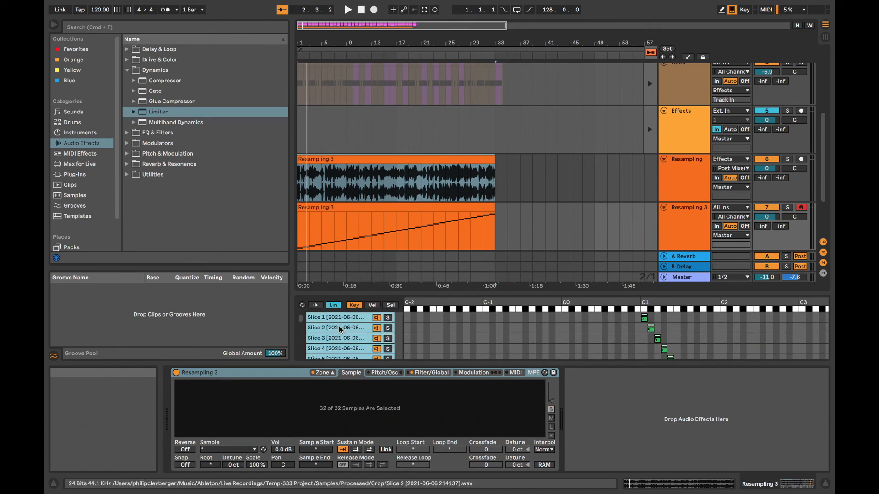
pyautogui.rightClick(344, 326)
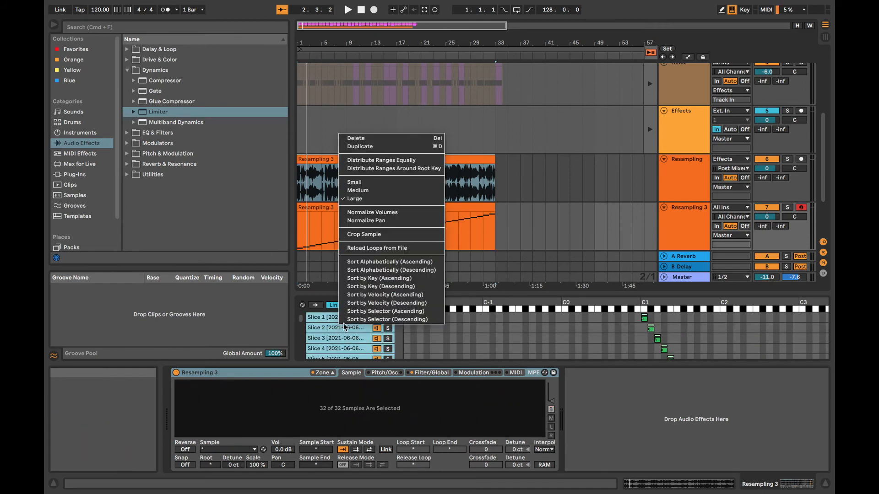
pyautogui.click(390, 234)
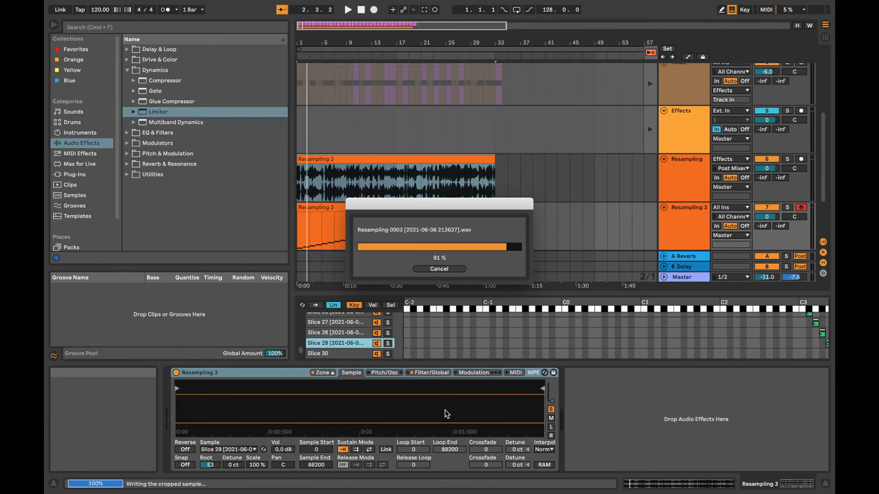
# - Inspect the cropped waveforms of individual slices, from Slice 29 back up to the start of the list
pyautogui.click(350, 335)
pyautogui.click(345, 324)
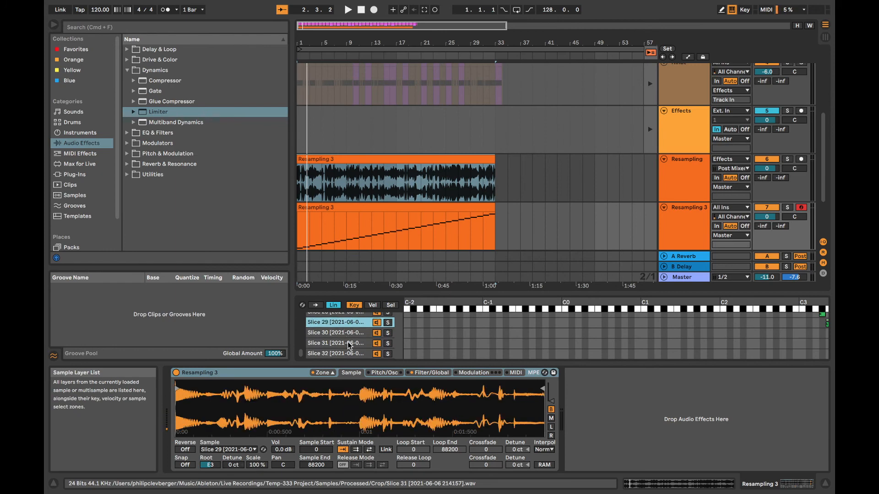
pyautogui.scroll(10, 348, 341)
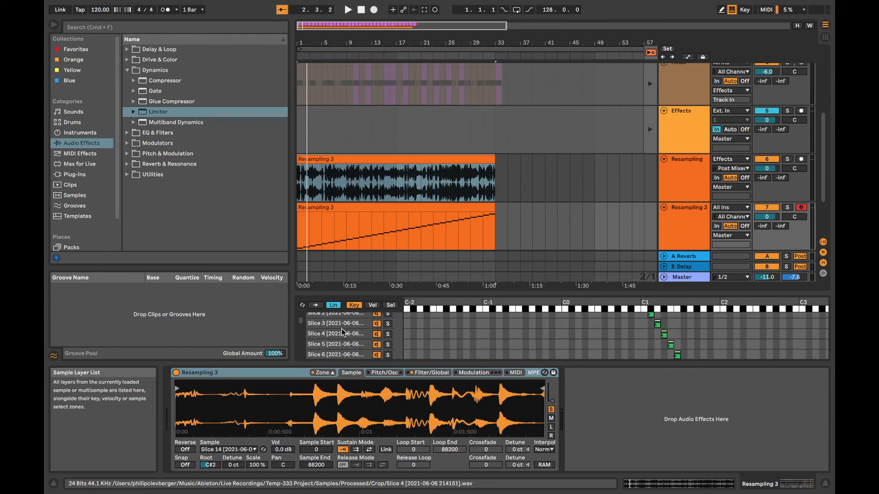
pyautogui.scroll(2, 341, 328)
# - Reveal the cropped Slice 1 sample in Finder, taking Live out of full screen to reach the Crop folder window
pyautogui.click(336, 318)
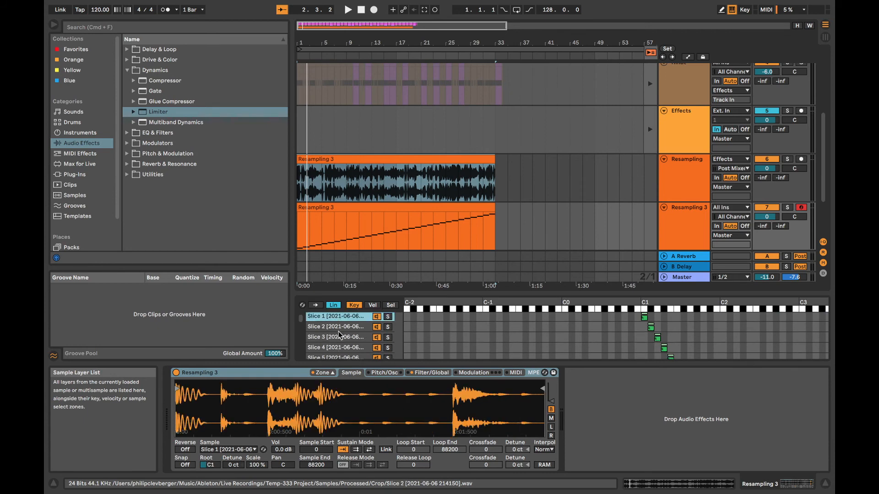
pyautogui.rightClick(334, 319)
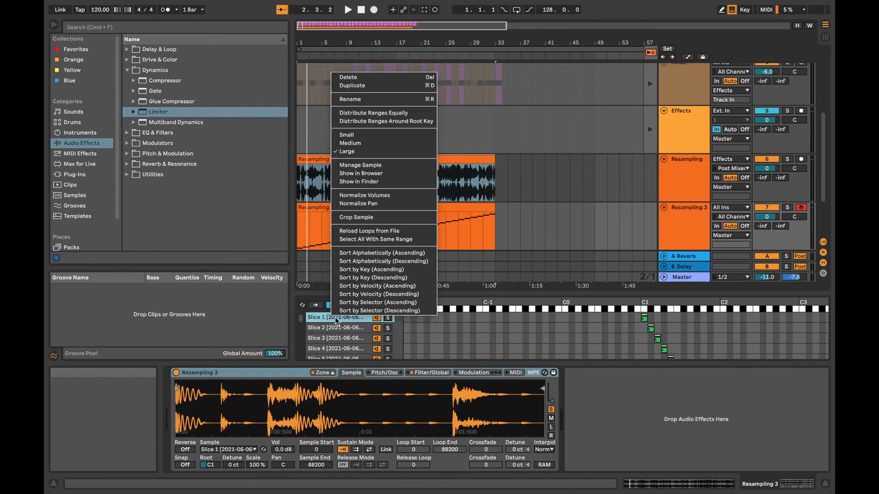
pyautogui.click(356, 182)
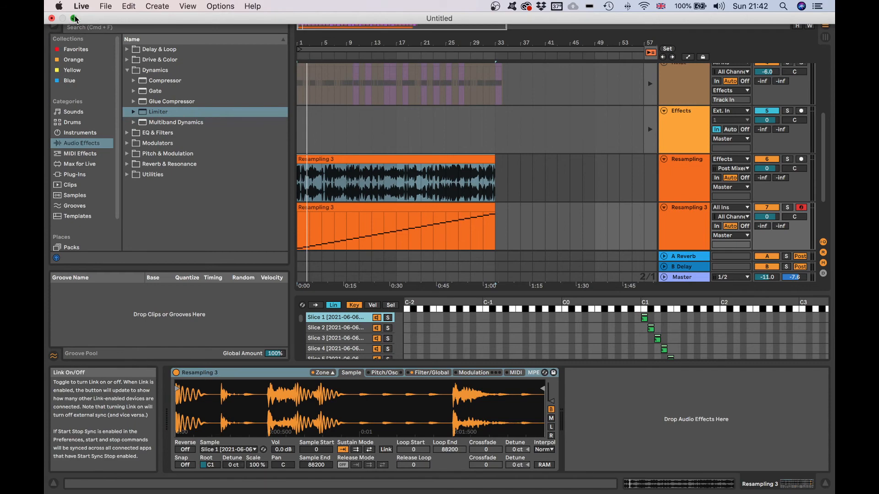
pyautogui.click(75, 19)
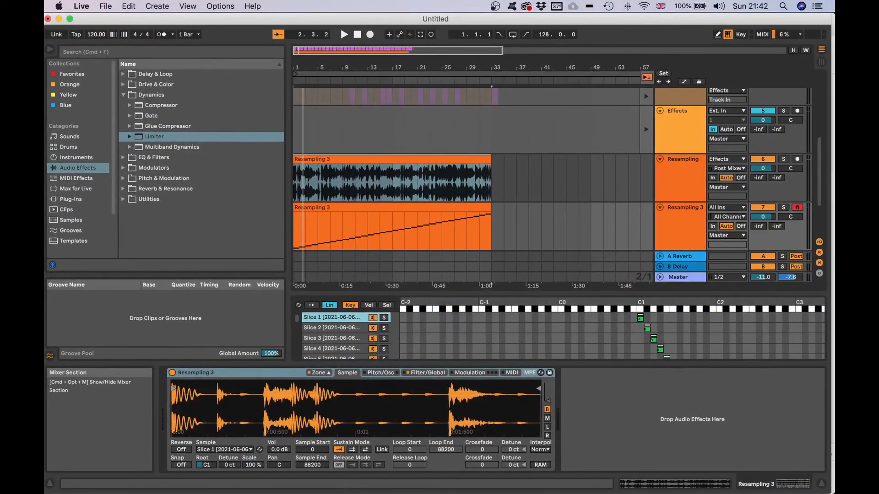
pyautogui.moveTo(834, 97); pyautogui.dragTo(287, 106)
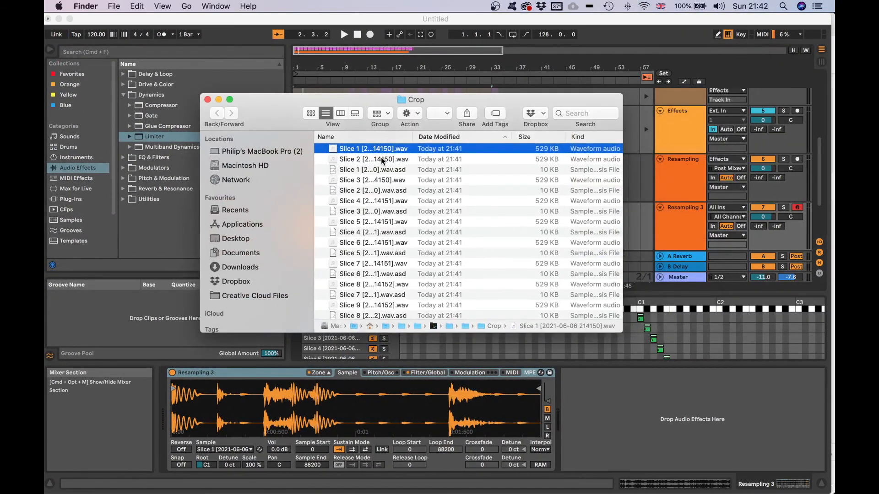
# - Preview the cropped audio files in the Crop folder with Quick Look, from Slice 2 through Slice 5
pyautogui.click(381, 158)
pyautogui.press('space')
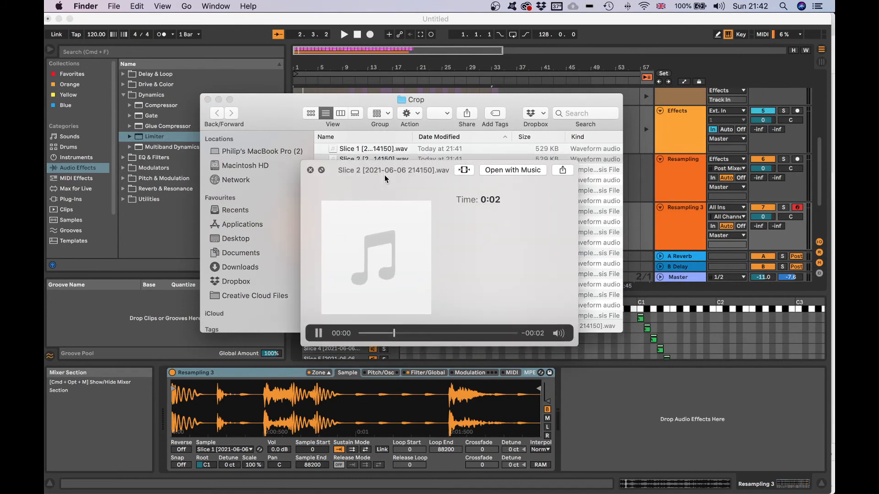
pyautogui.press('Down')
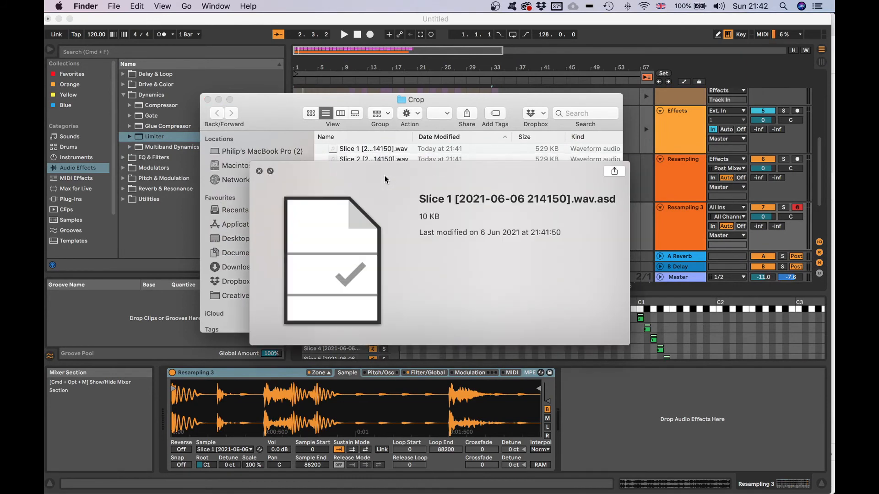
pyautogui.press('Down')
pyautogui.press('Down')
pyautogui.press('Down')
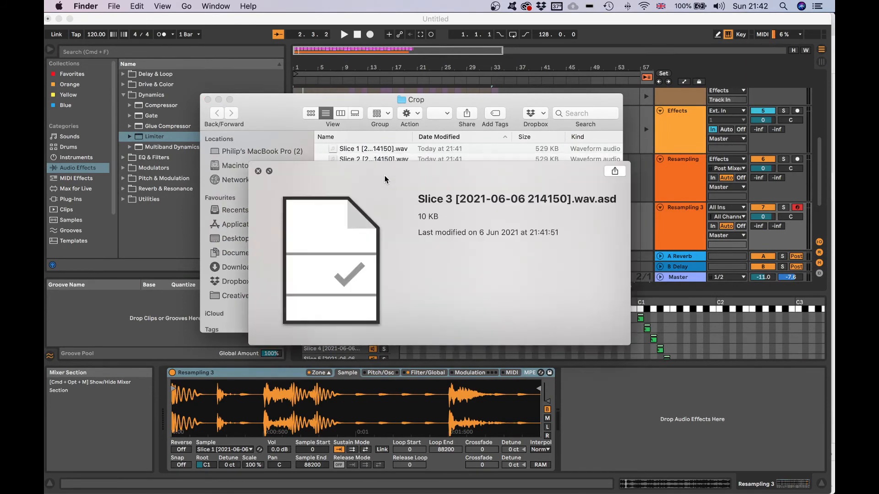
pyautogui.press('Down')
pyautogui.press('Down')
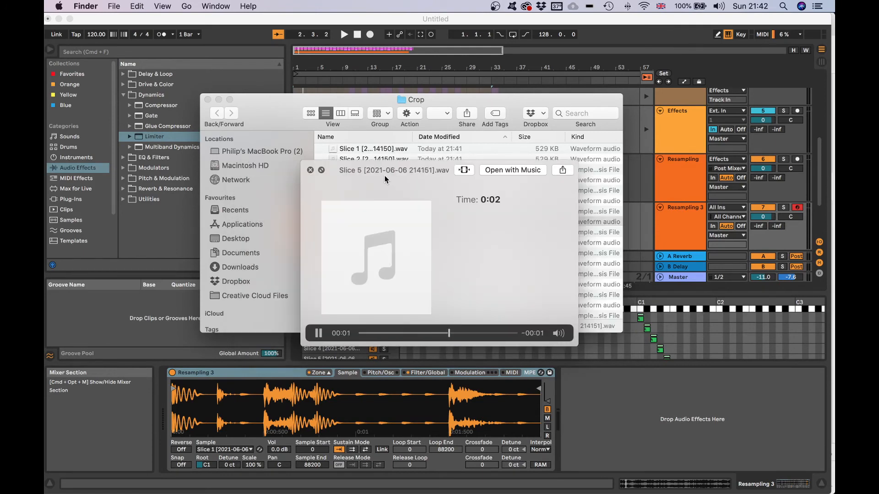
pyautogui.press('space')
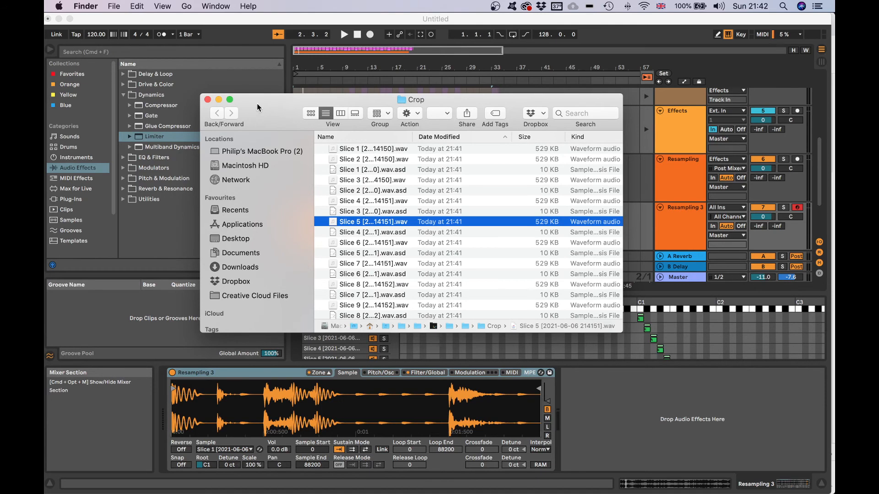
# - Reposition the Crop folder window and sort its files by kind
pyautogui.moveTo(257, 103); pyautogui.dragTo(370, 99)
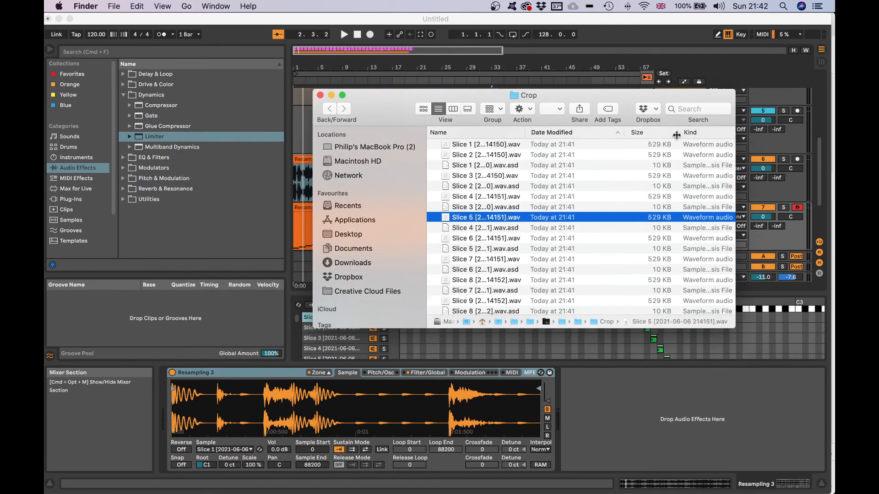
pyautogui.hscroll(5, 692, 134)
pyautogui.moveTo(589, 133); pyautogui.dragTo(678, 134)
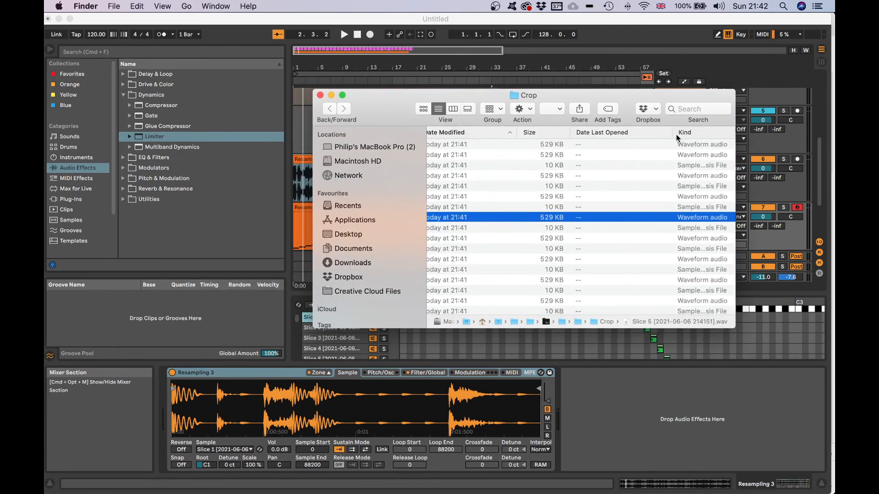
pyautogui.hscroll(-5, 532, 135)
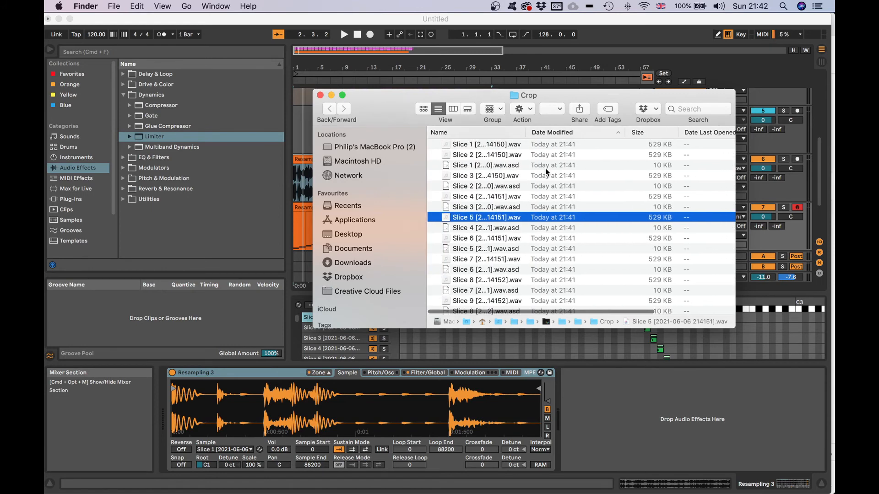
pyautogui.hscroll(5, 693, 128)
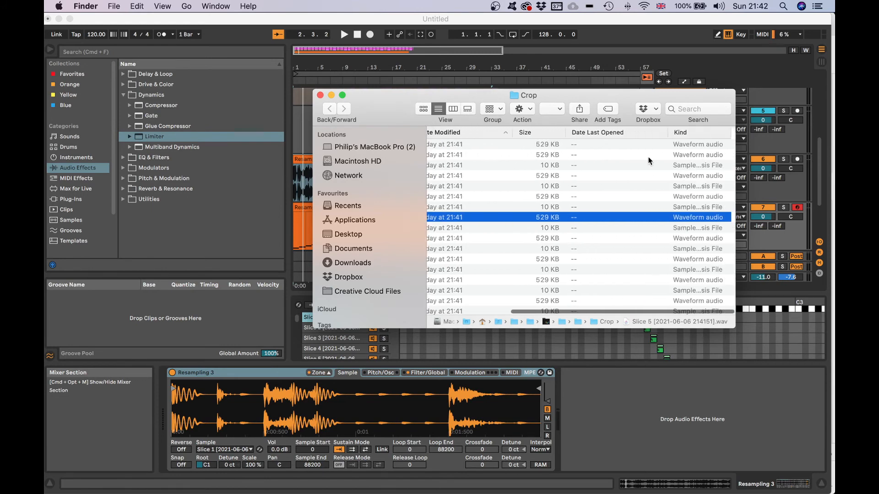
pyautogui.click(693, 132)
pyautogui.hscroll(-5, 503, 172)
pyautogui.scroll(5, 492, 173)
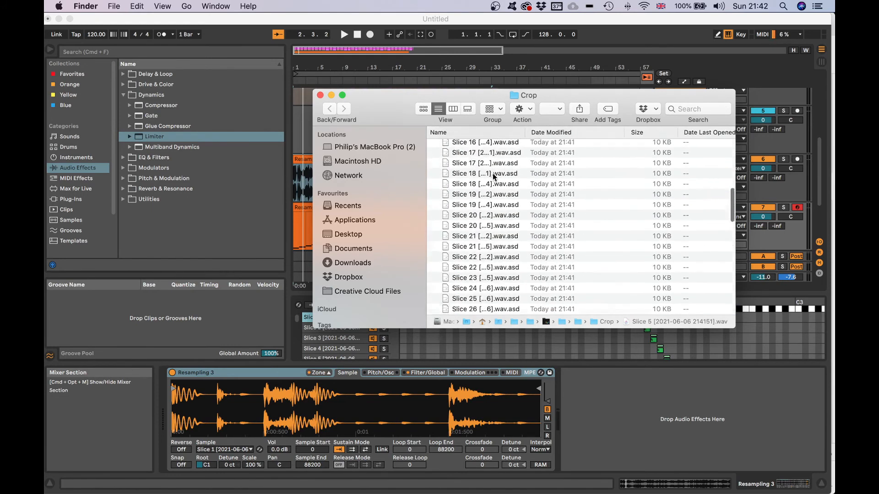
# - Select all the .asd analysis files in the Crop folder and delete them, keeping only the WAV files
pyautogui.click(509, 149)
pyautogui.scroll(-10, 505, 220)
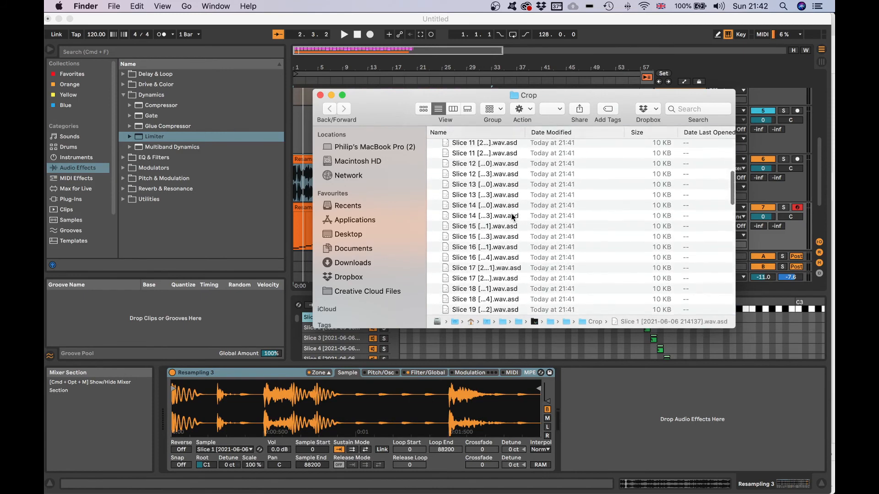
pyautogui.scroll(-5, 507, 250)
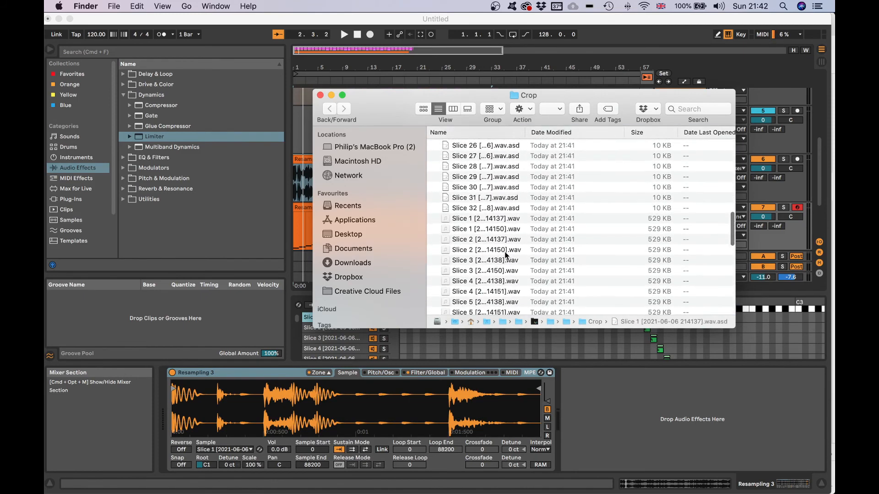
pyautogui.keyDown('shift'); pyautogui.click(518, 205); pyautogui.keyUp('shift')
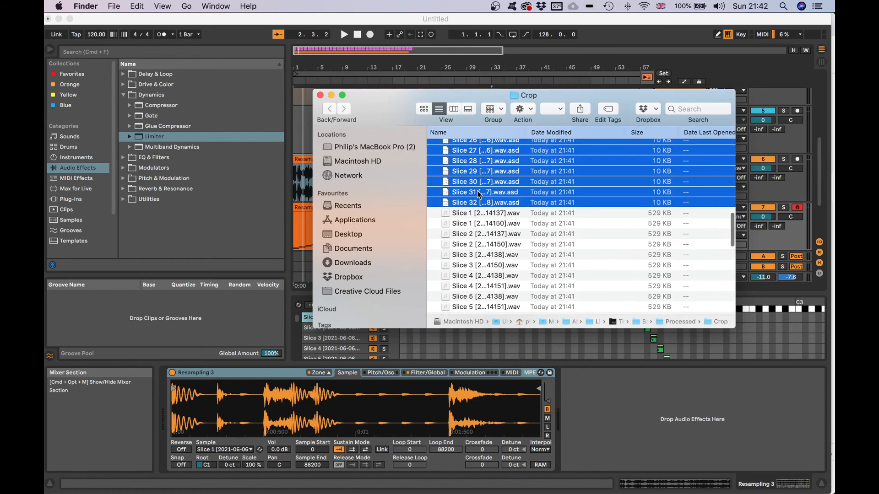
pyautogui.moveTo(517, 204); pyautogui.dragTo(734, 471)
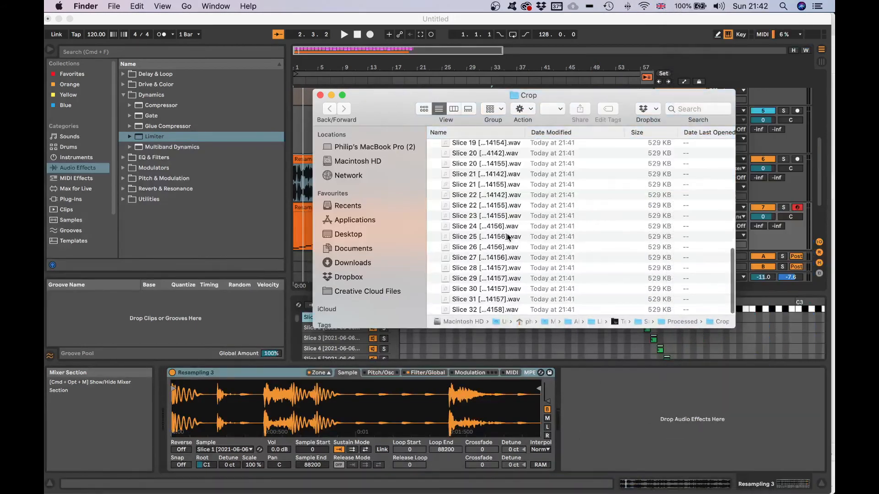
# - Batch-rename all the WAV files in the Crop folder as "TFP - Generated Beats Demo Loops" with an index after the name starting at 0
pyautogui.click(483, 184)
pyautogui.scroll(3, 484, 184)
pyautogui.press('super+a')
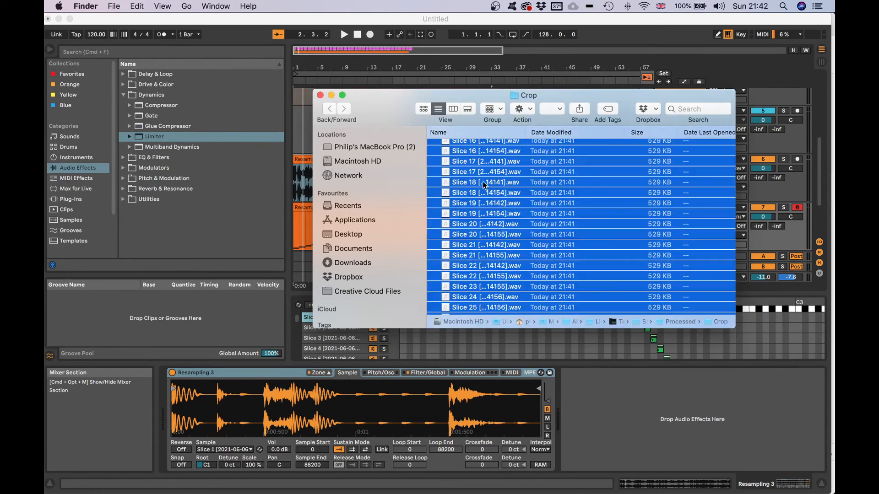
pyautogui.rightClick(482, 180)
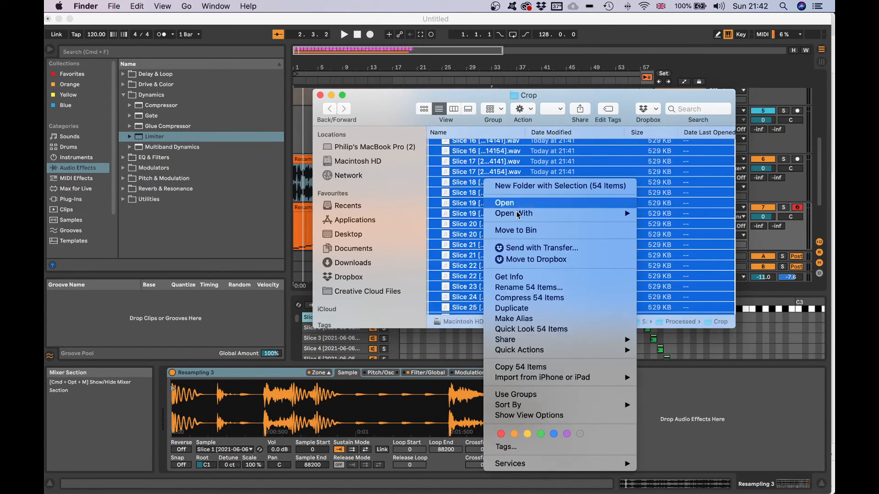
pyautogui.click(549, 287)
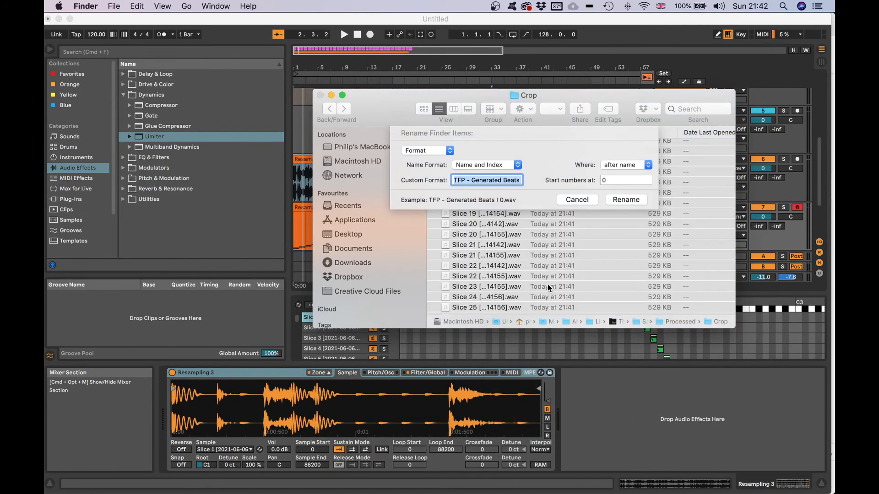
pyautogui.press('Right')
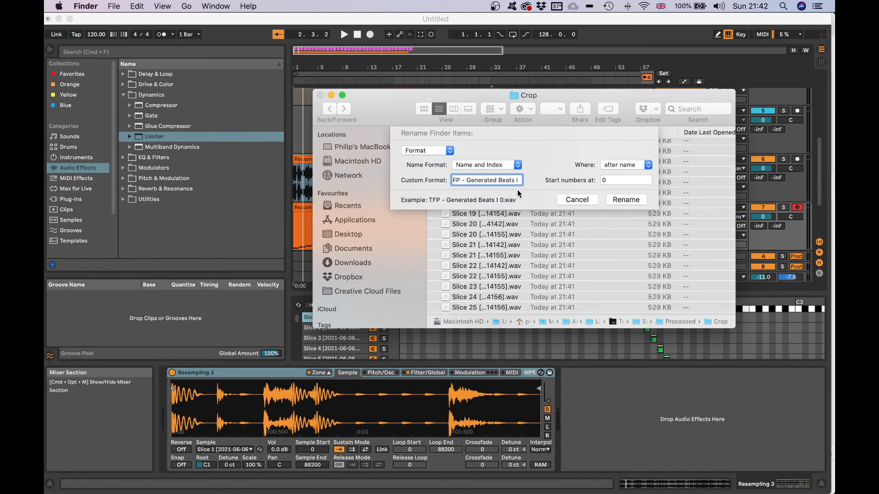
pyautogui.press('BackSpace')
pyautogui.press('BackSpace')
pyautogui.write('Demo Loops')
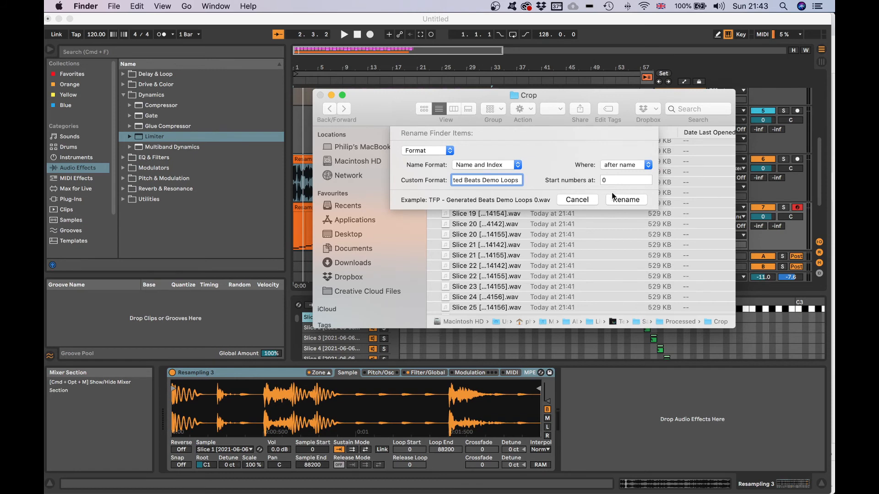
pyautogui.click(625, 199)
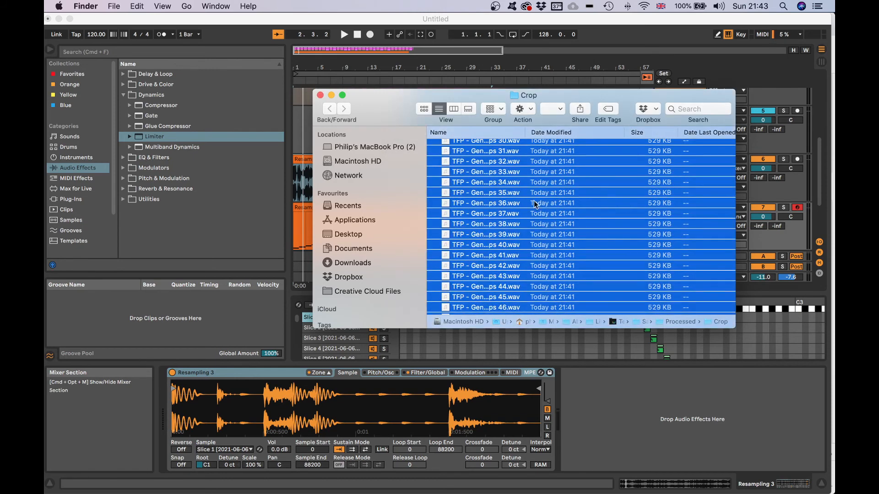
# - Switch back to Live and expand the TFP - Loops folder in the User Library, collapsing the TFP - Processed Hats folder
pyautogui.click(163, 164)
pyautogui.click(71, 220)
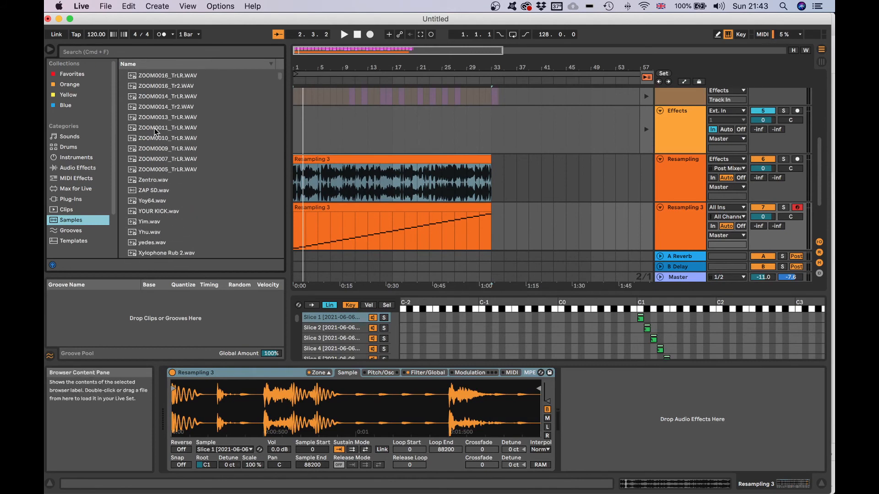
pyautogui.scroll(-15, 155, 137)
pyautogui.scroll(-3, 85, 199)
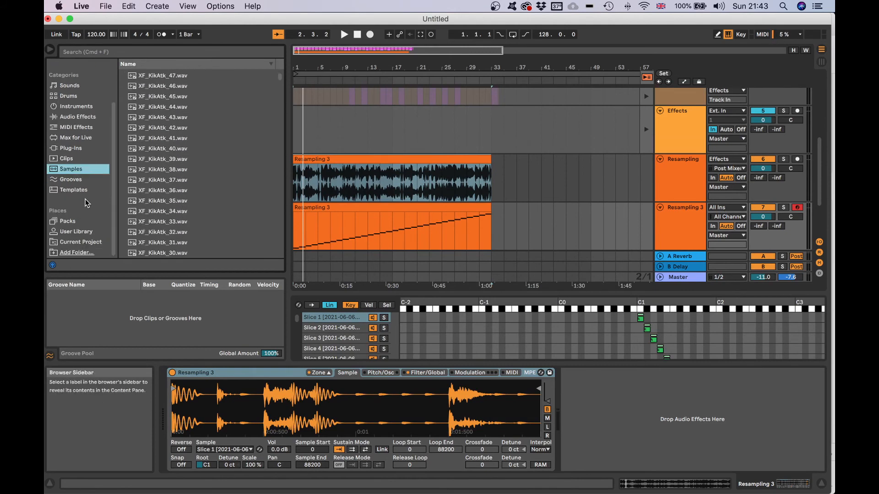
pyautogui.click(76, 232)
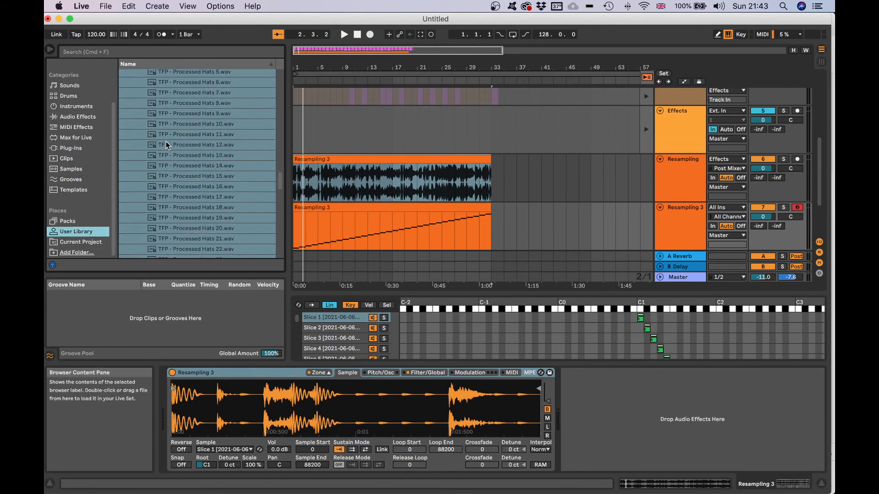
pyautogui.scroll(3, 166, 144)
pyautogui.click(136, 122)
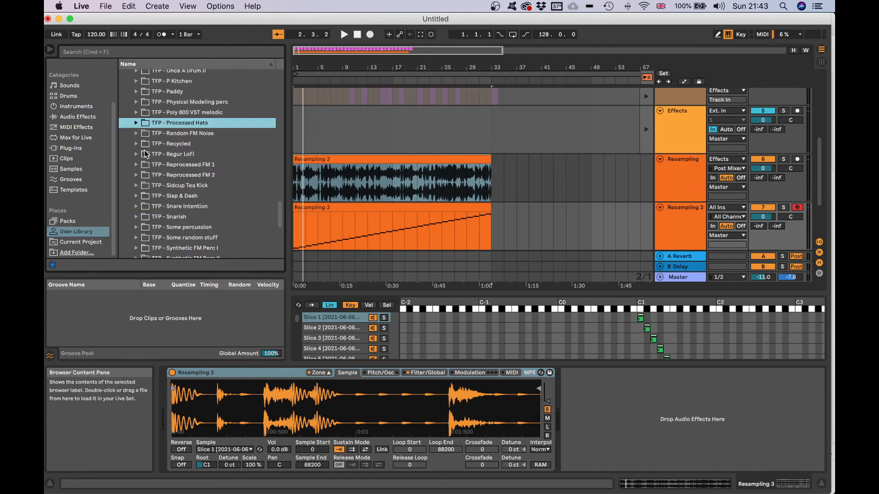
pyautogui.scroll(-8, 151, 162)
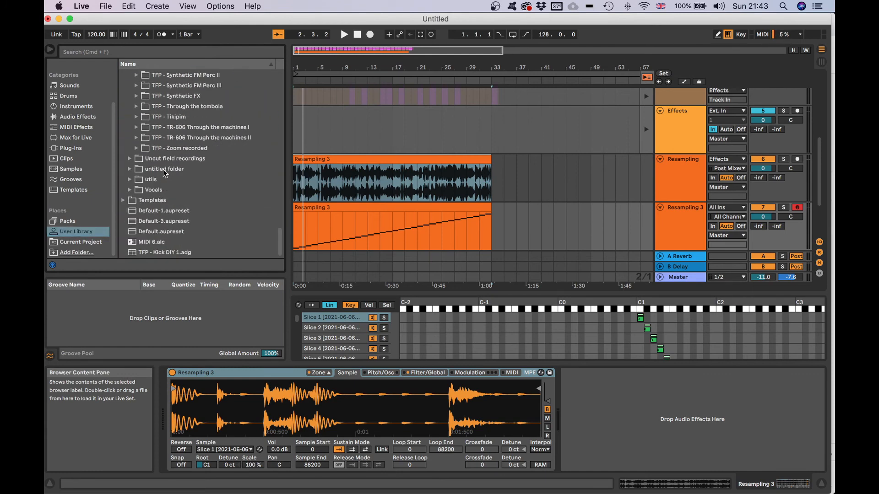
pyautogui.scroll(8, 163, 169)
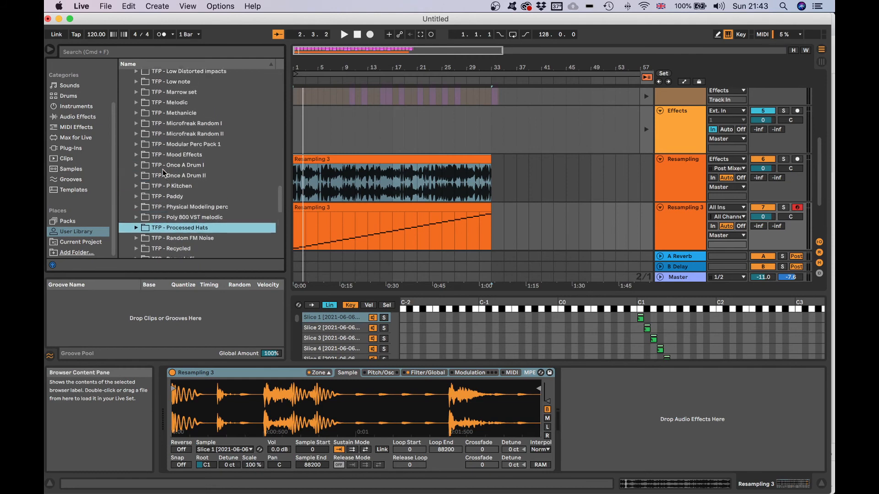
pyautogui.scroll(5, 147, 104)
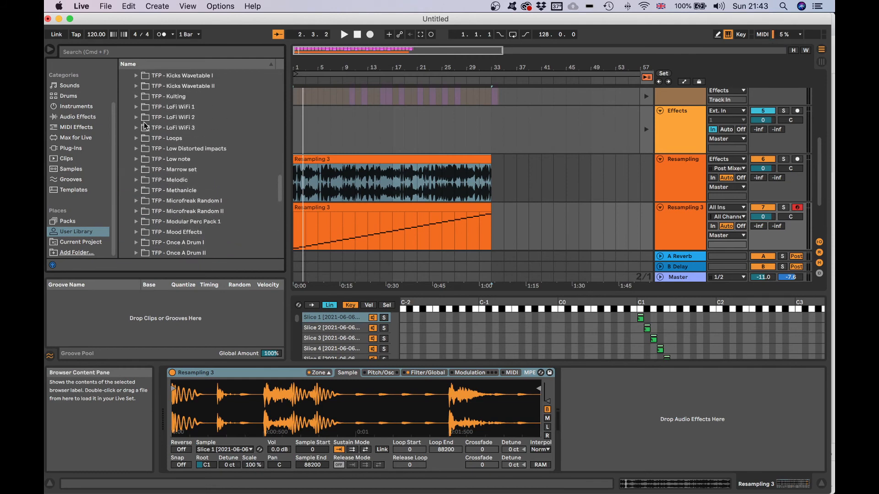
pyautogui.click(136, 138)
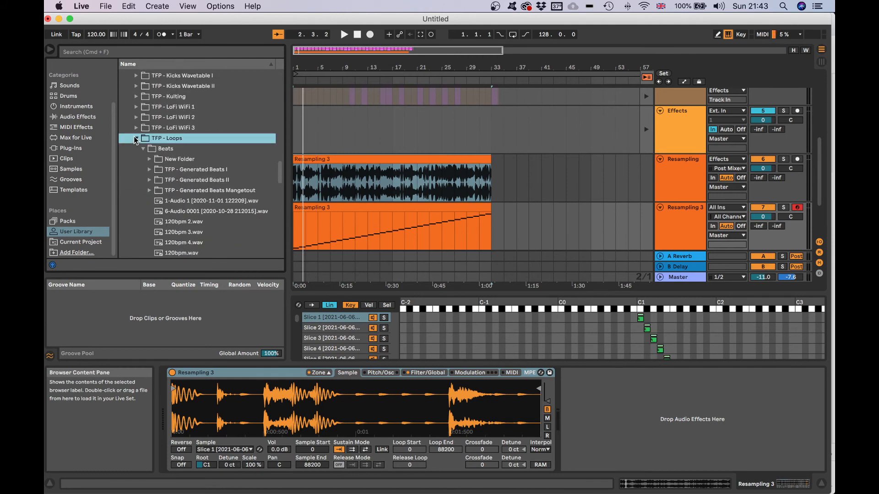
# - Try to rename New Folder inside Beats as "TFP - Generated Beats Demo Files"
pyautogui.click(173, 158)
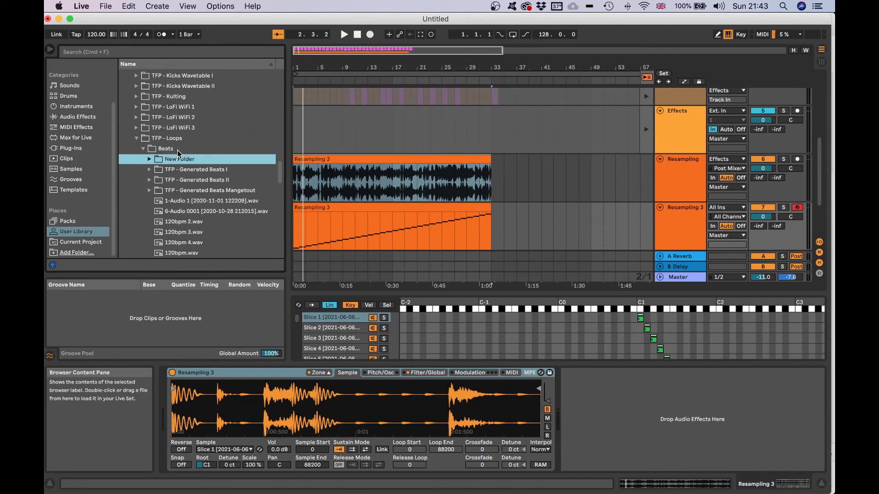
pyautogui.click(181, 149)
pyautogui.click(157, 159)
pyautogui.rightClick(188, 161)
pyautogui.click(212, 172)
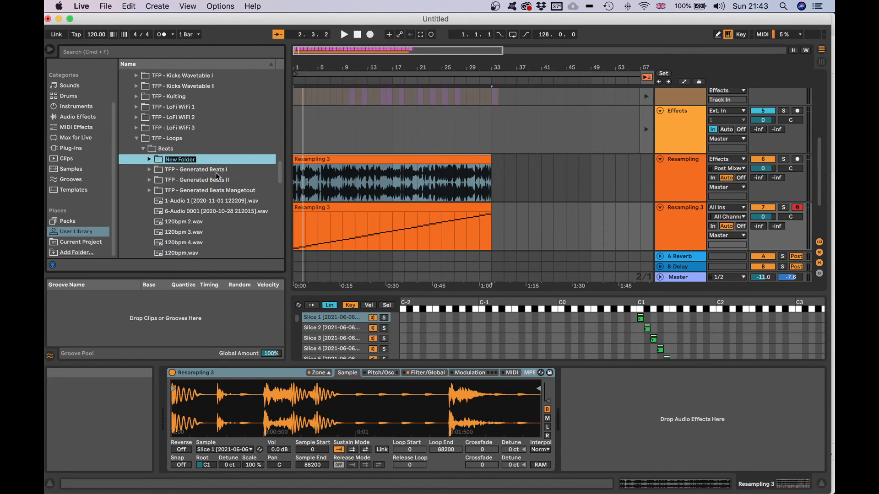
pyautogui.write('TFP')
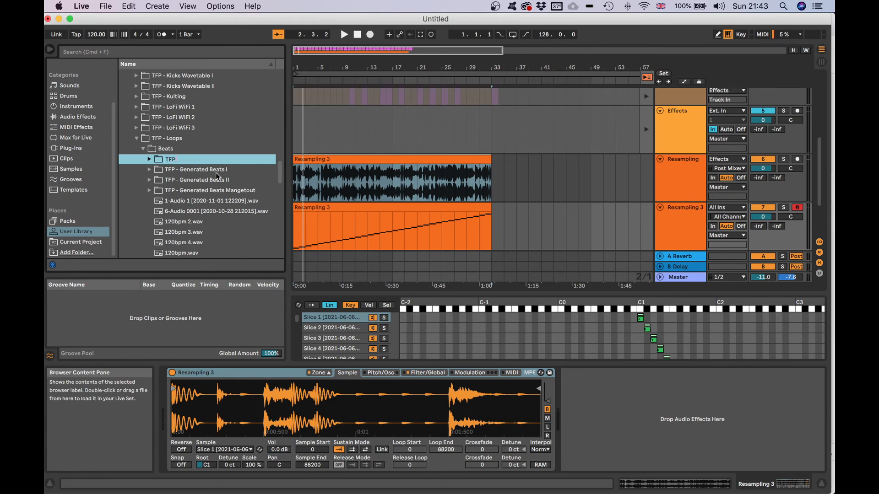
pyautogui.write(' - Generated Beats Demo Files')
pyautogui.press('Return')
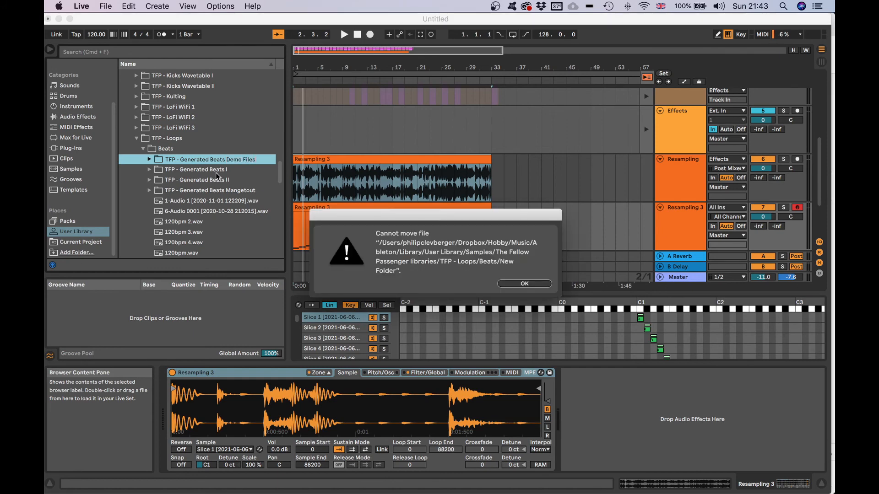
pyautogui.click(524, 284)
# - Create a folder named "TFP - Generated Beats Demo" inside the Beats folder of the User Library
pyautogui.click(210, 173)
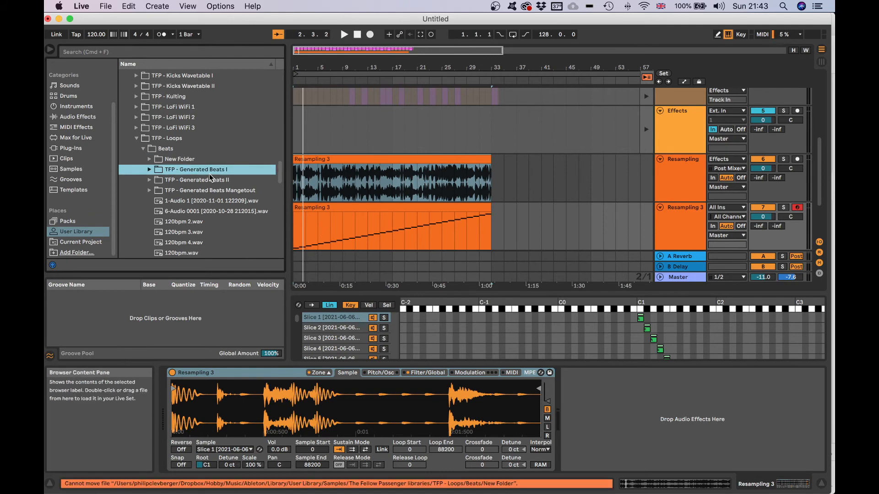
pyautogui.click(201, 160)
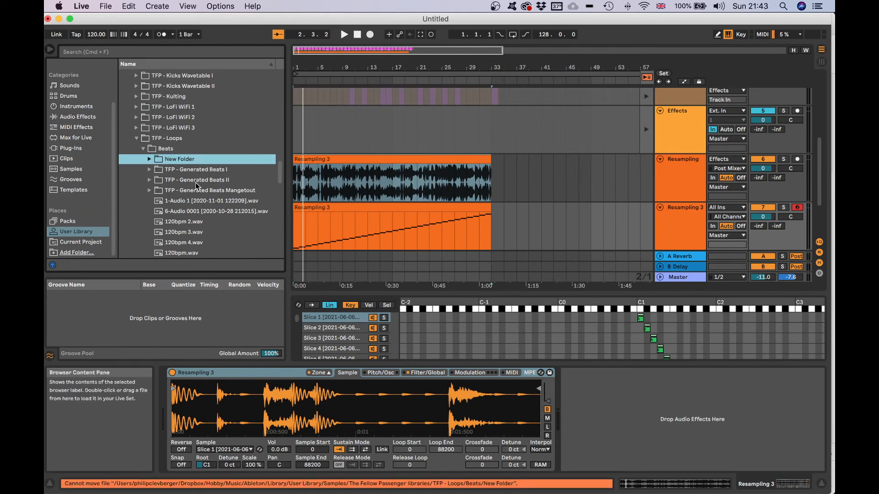
pyautogui.click(182, 151)
pyautogui.rightClick(174, 150)
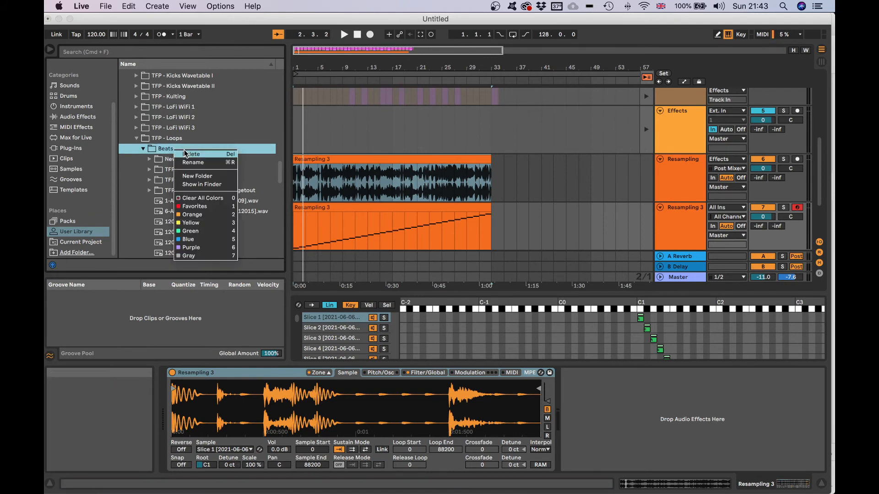
pyautogui.click(210, 175)
pyautogui.write('TF')
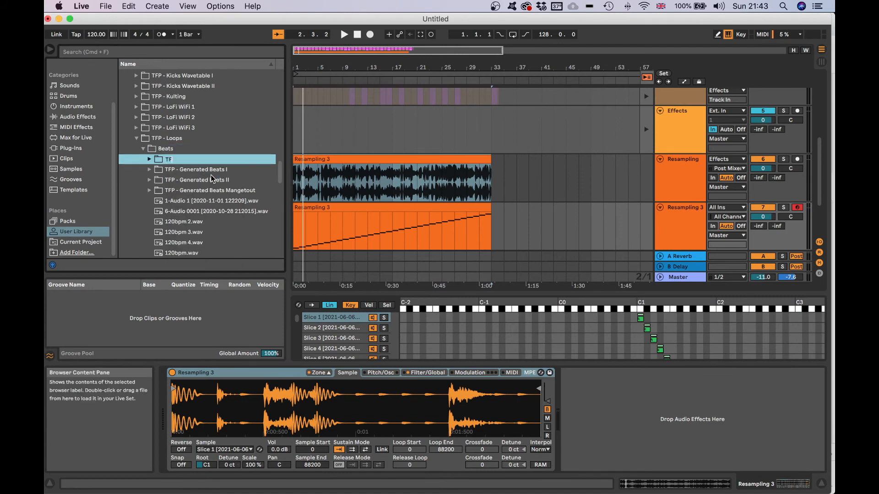
pyautogui.write('P - Generated Beats Demo')
pyautogui.press('Return')
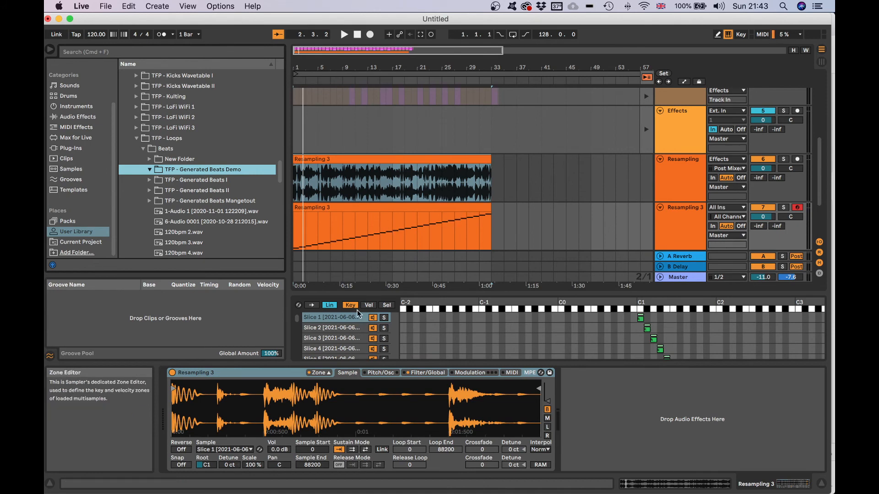
pyautogui.rightClick(326, 317)
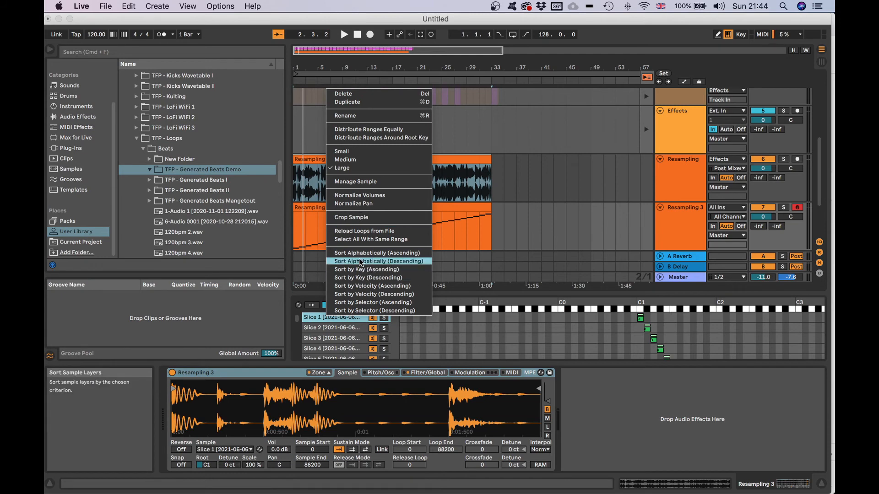
pyautogui.click(275, 400)
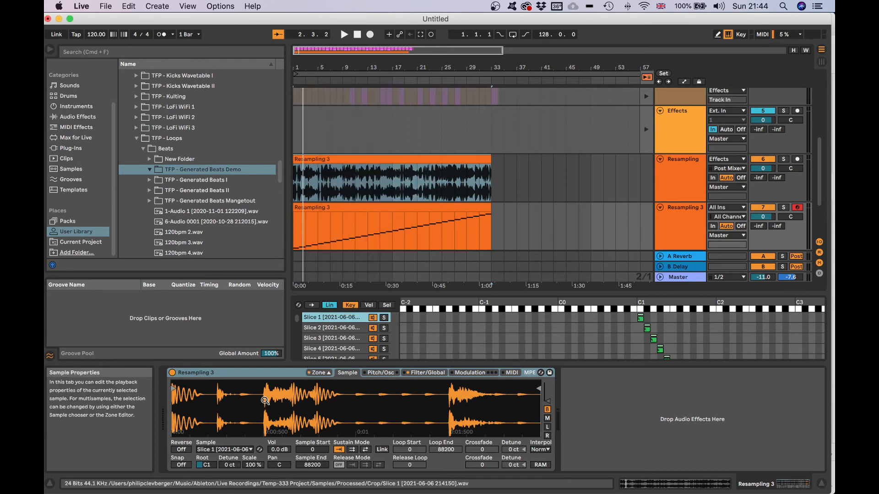
pyautogui.rightClick(353, 329)
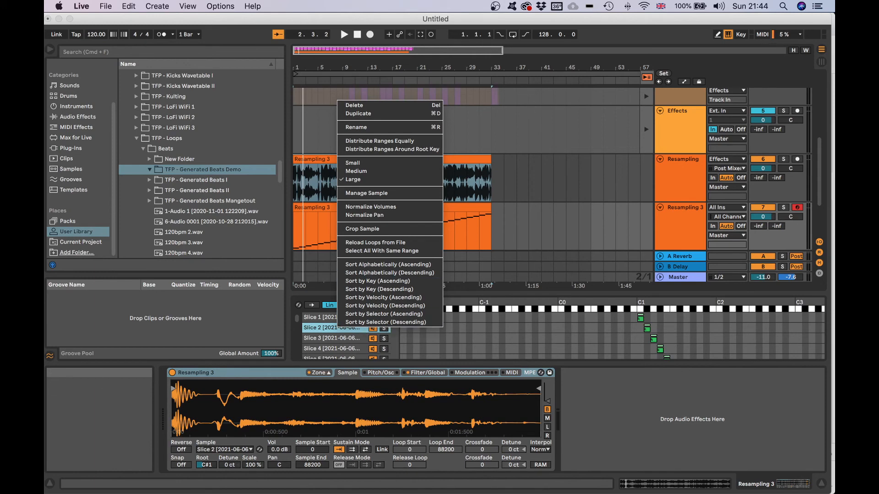
pyautogui.press('Escape')
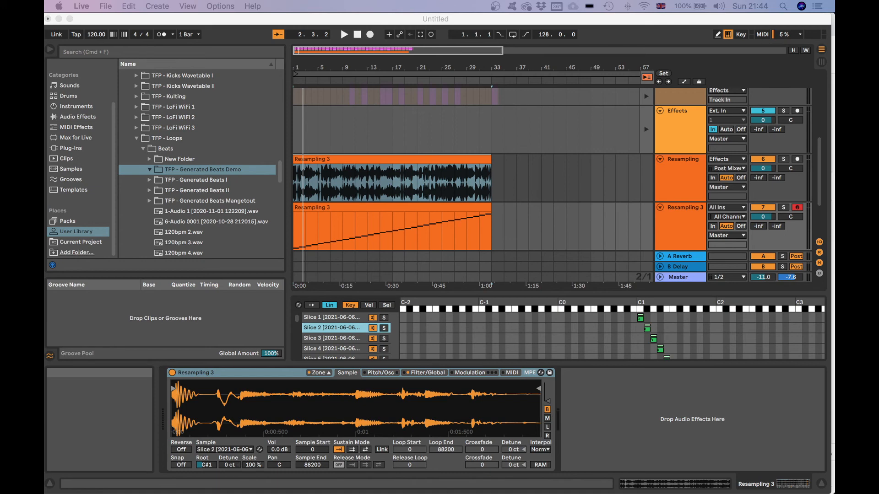
# - Show the source file of the Resampling 3 audio clip in Finder
pyautogui.click(372, 157)
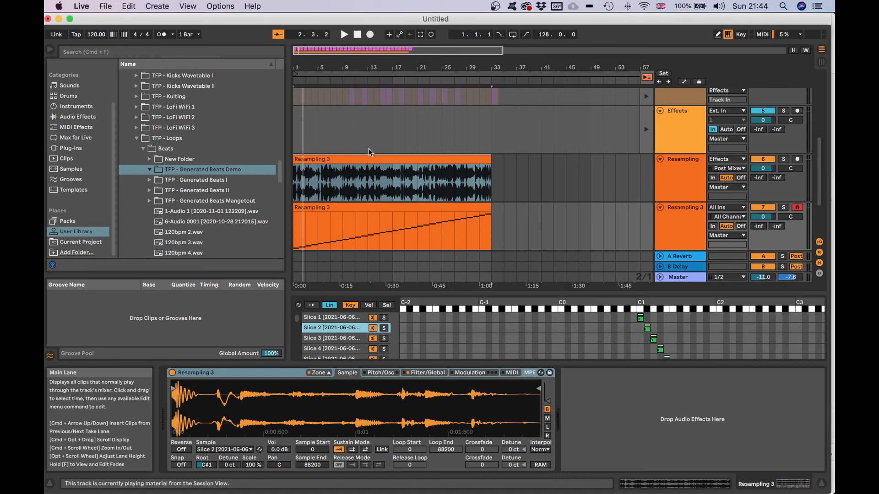
pyautogui.rightClick(373, 153)
pyautogui.rightClick(364, 157)
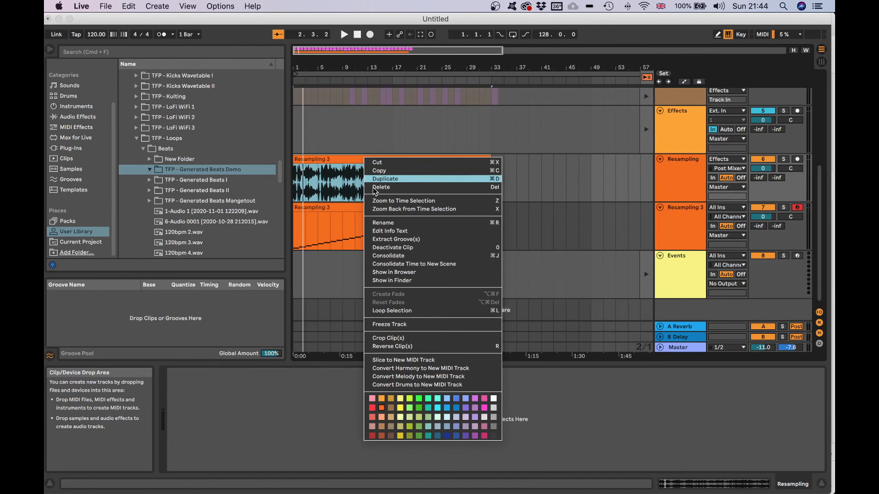
pyautogui.click(423, 280)
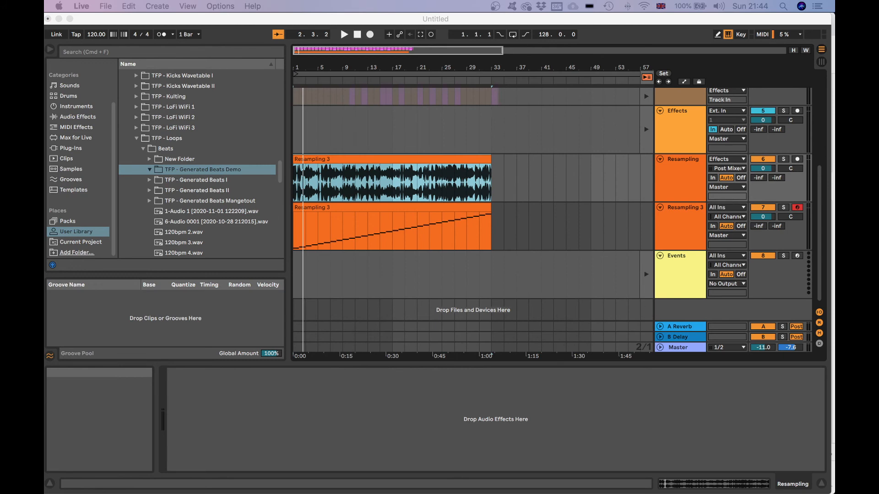
# - Try to crop the Slice 2 sample in the Sampler of the Resampling 3 MIDI track
pyautogui.click(396, 208)
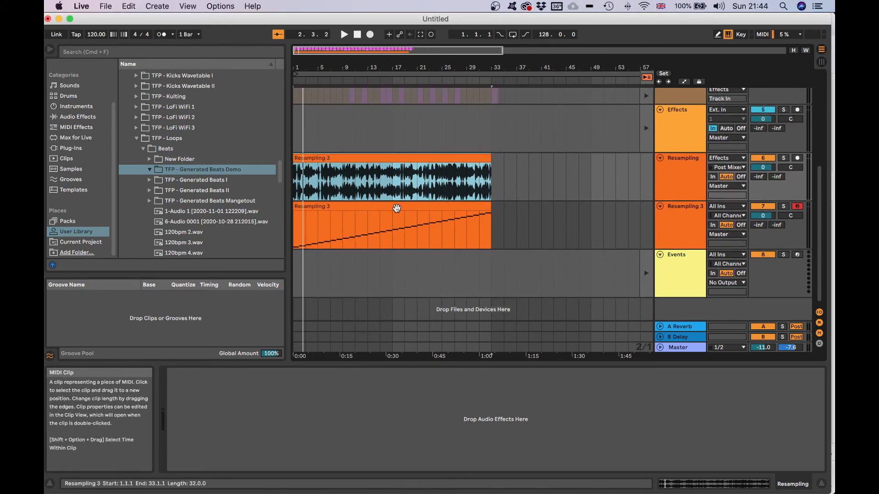
pyautogui.doubleClick(396, 208)
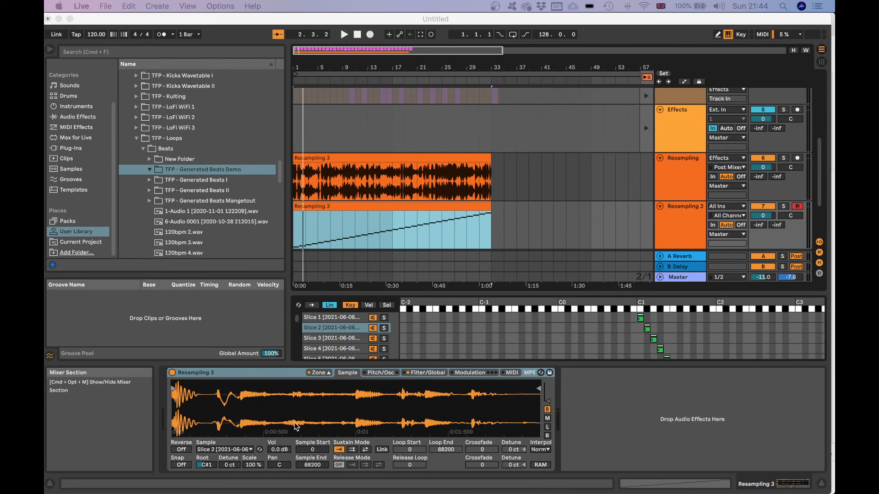
pyautogui.rightClick(318, 329)
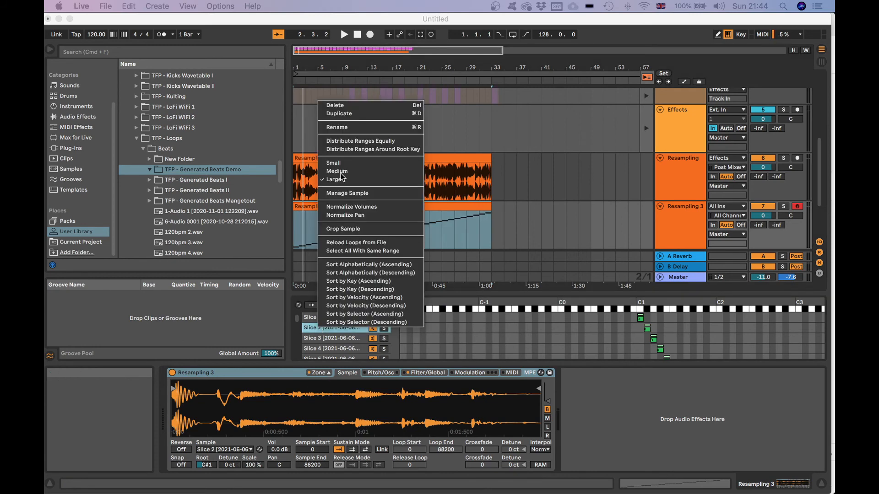
pyautogui.click(365, 230)
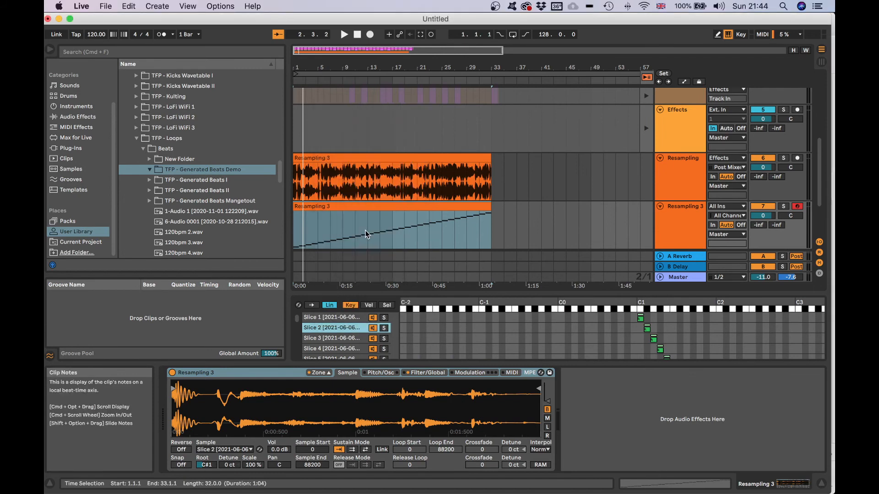
pyautogui.rightClick(333, 328)
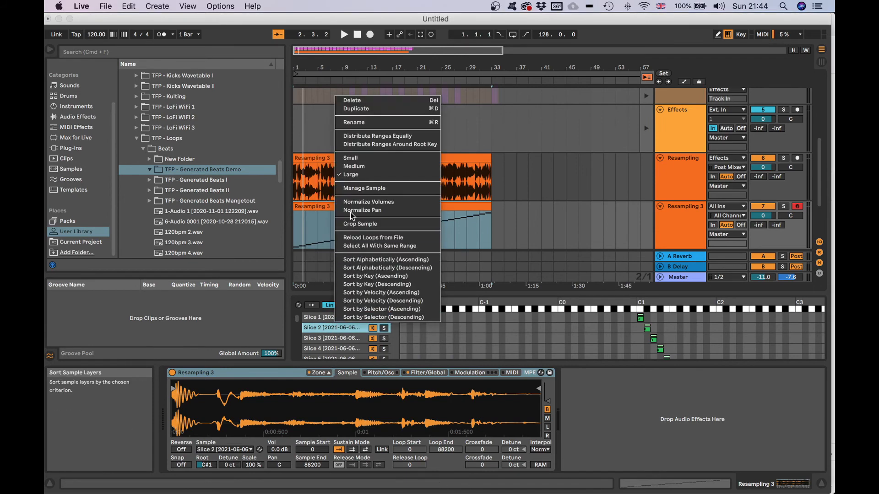
pyautogui.click(360, 224)
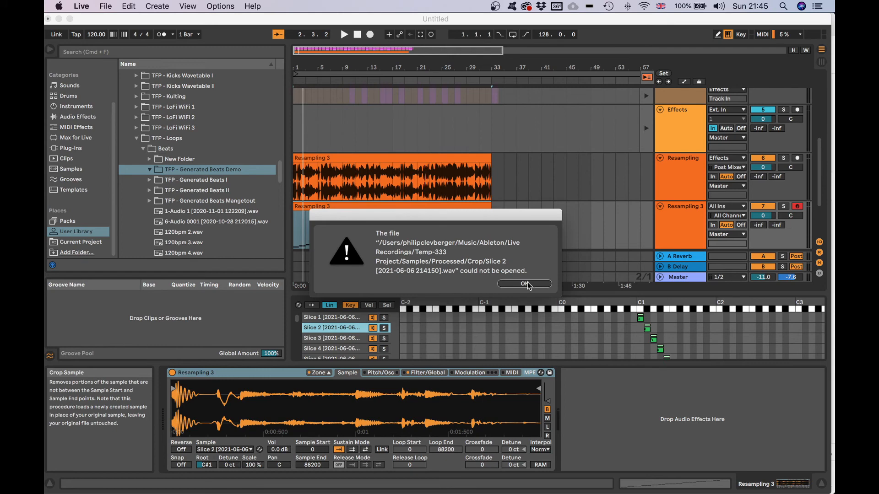
pyautogui.click(527, 282)
pyautogui.rightClick(328, 324)
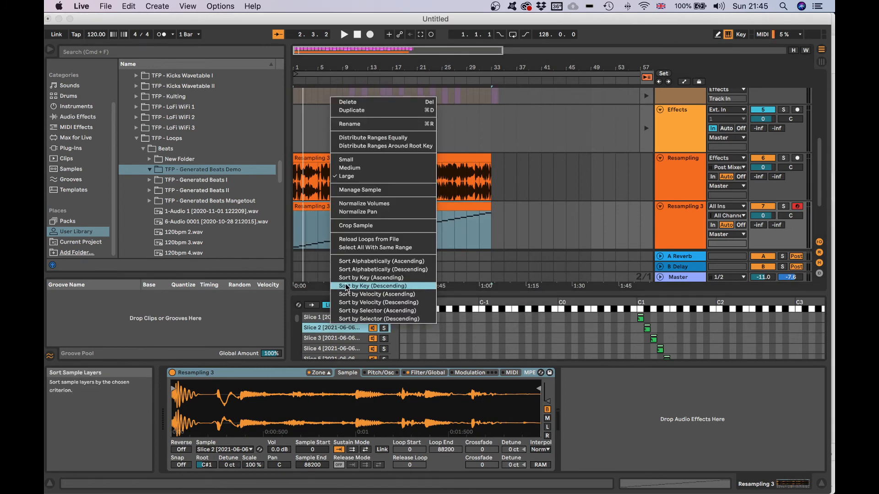
pyautogui.click(364, 226)
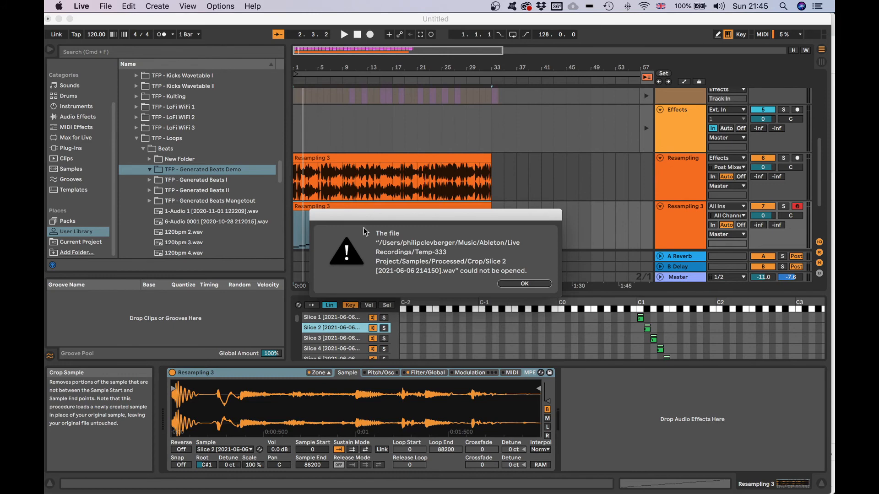
pyautogui.click(525, 285)
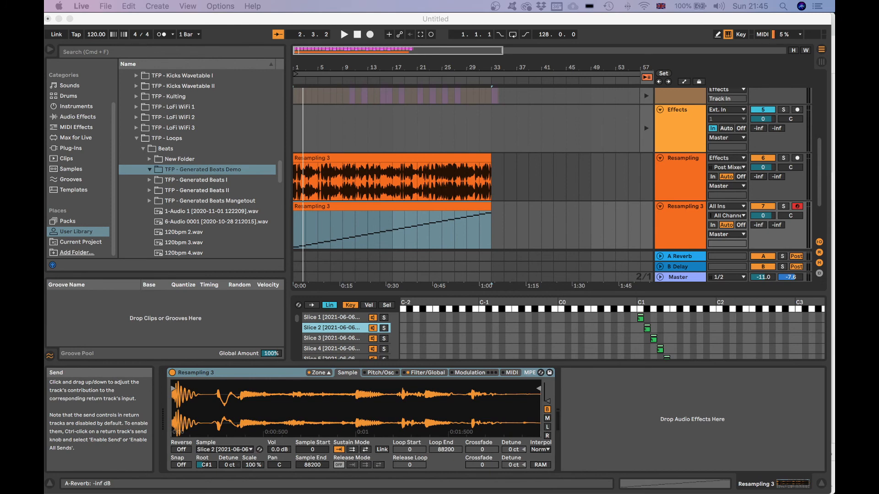
# - Move the renamed loop files from Finder into the TFP - Generated Beats Demo folder of the User Library
pyautogui.moveTo(772, 104); pyautogui.dragTo(229, 171)
pyautogui.click(230, 169)
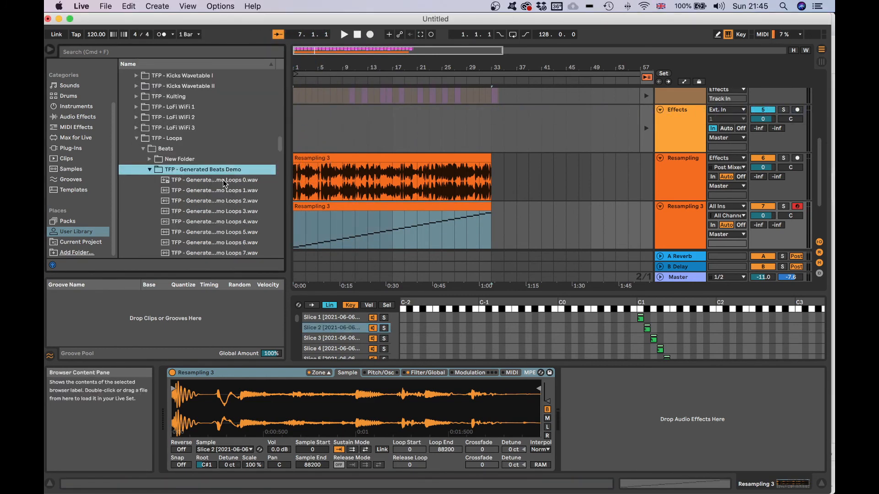
# - Preview loops 0 through 5 in order in the TFP - Generated Beats Demo folder
pyautogui.click(224, 181)
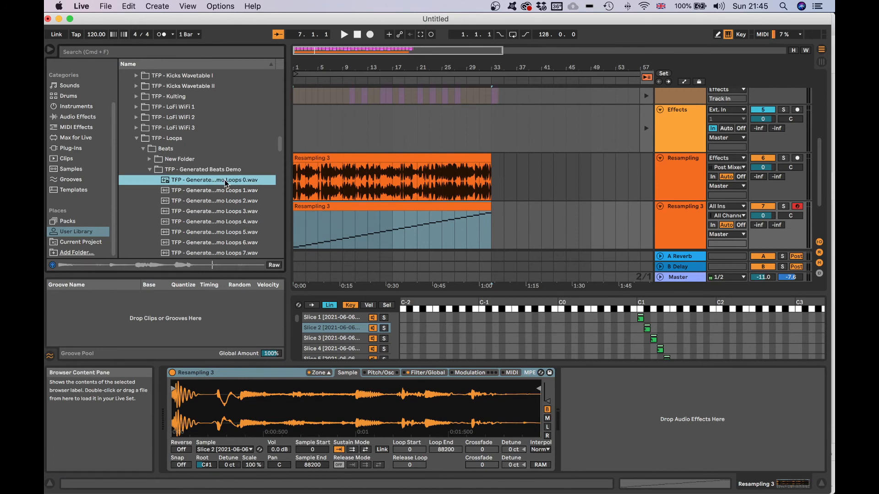
pyautogui.press('Down')
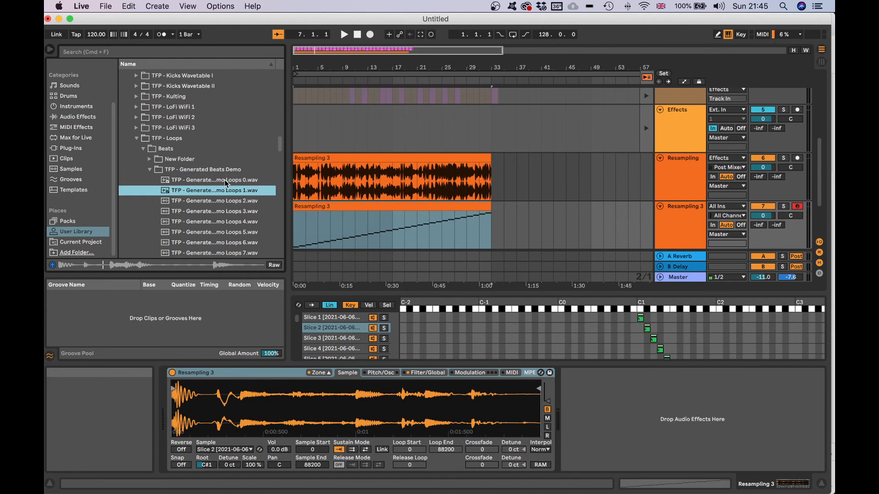
pyautogui.press('Down')
pyautogui.press('Down')
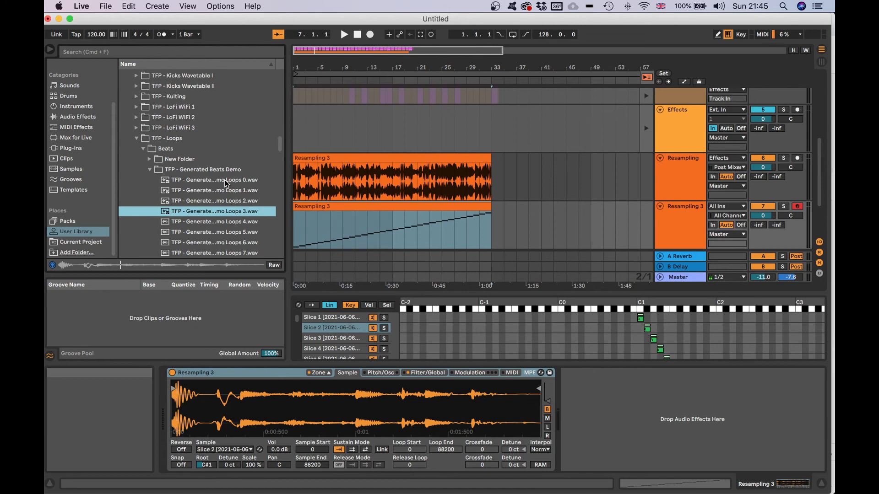
pyautogui.press('Down')
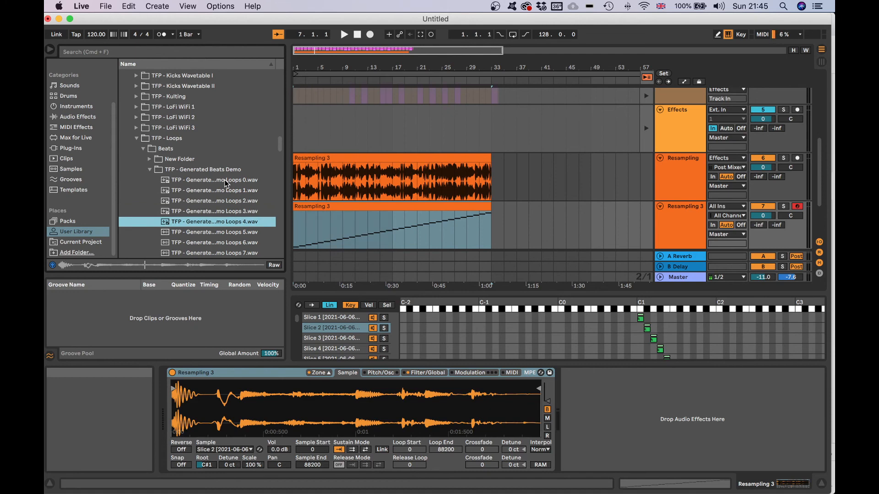
pyautogui.press('Down')
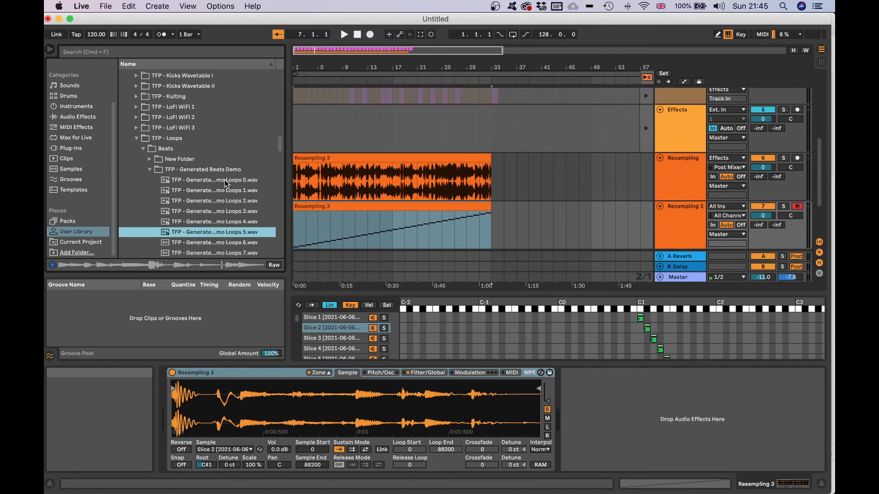
# - Preview loop 0 of the demo folder, return from Finder to Live, and preview loops 1 to 3
pyautogui.click(225, 183)
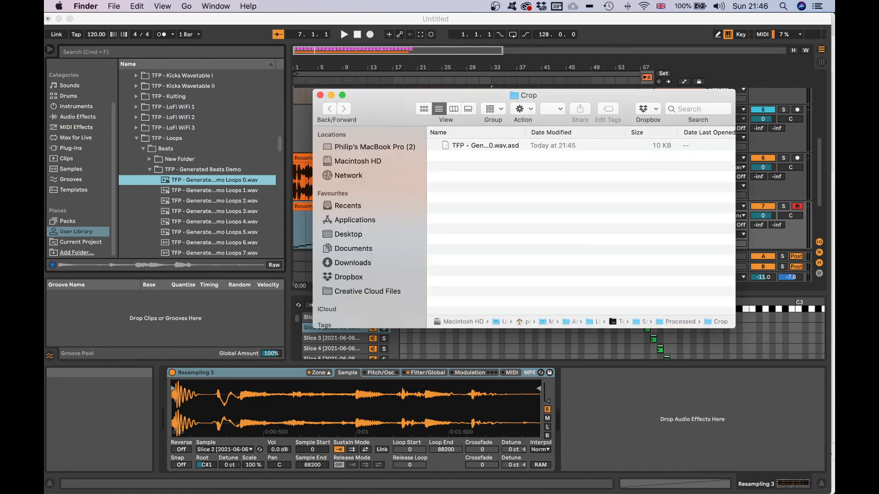
pyautogui.click(280, 227)
pyautogui.click(238, 191)
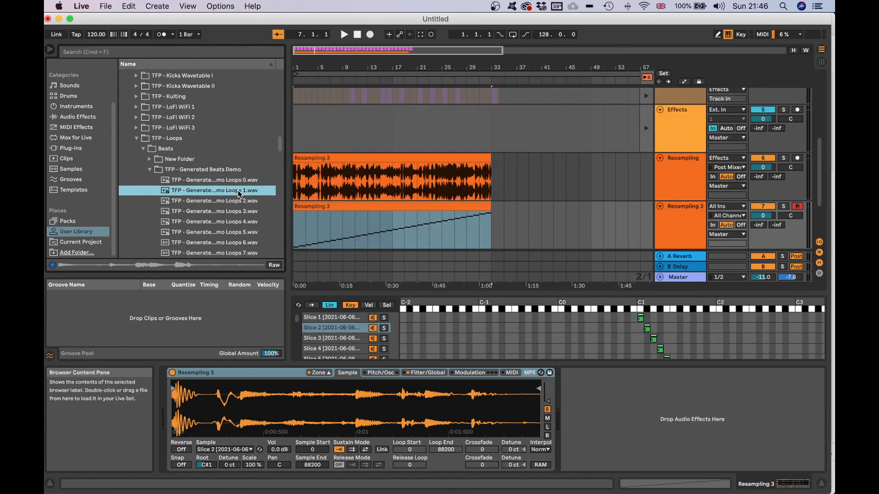
pyautogui.click(262, 202)
pyautogui.click(259, 212)
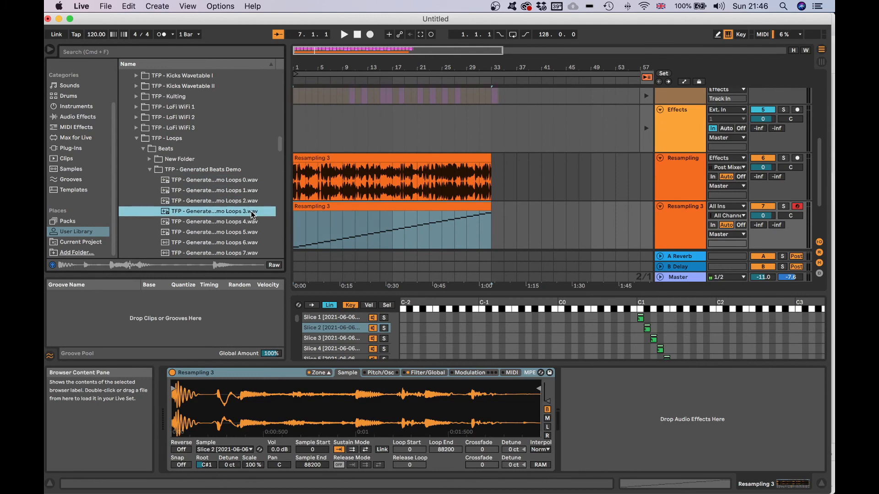
# - Select the TFP - Generated Beats Demo folder and compare its loops 0 to 3 by previewing them again
pyautogui.click(151, 170)
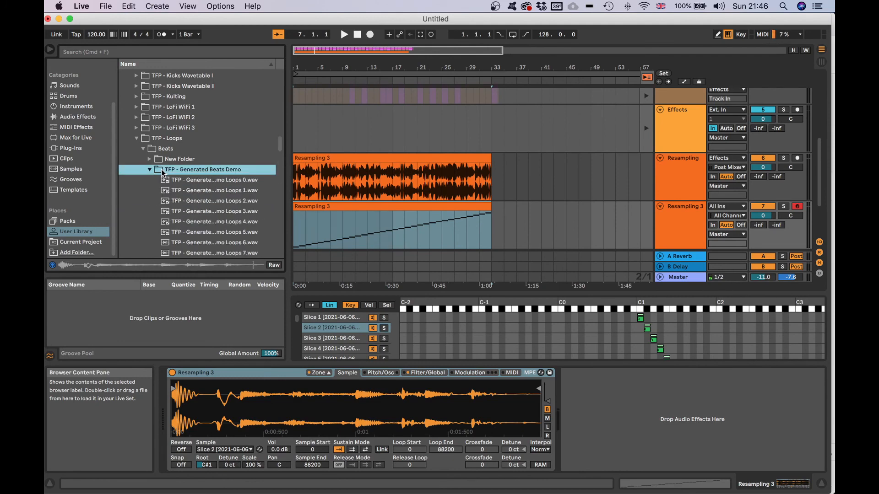
pyautogui.click(200, 181)
pyautogui.click(209, 191)
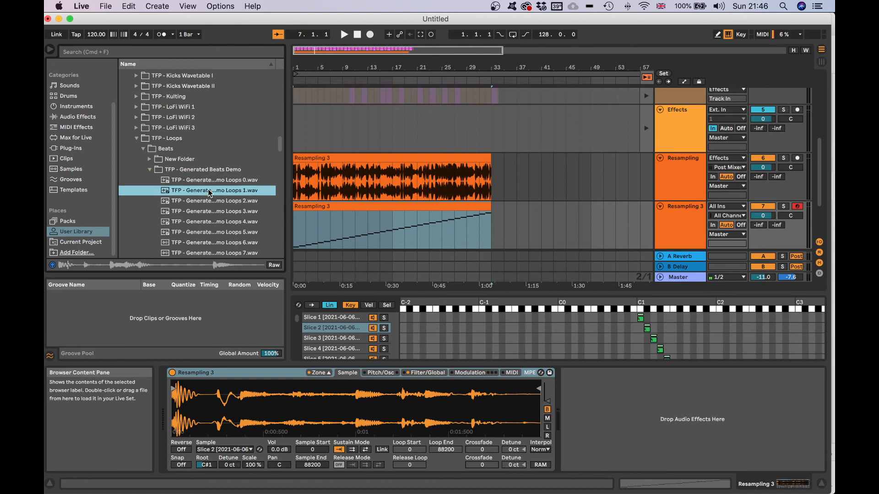
pyautogui.click(210, 198)
pyautogui.click(212, 211)
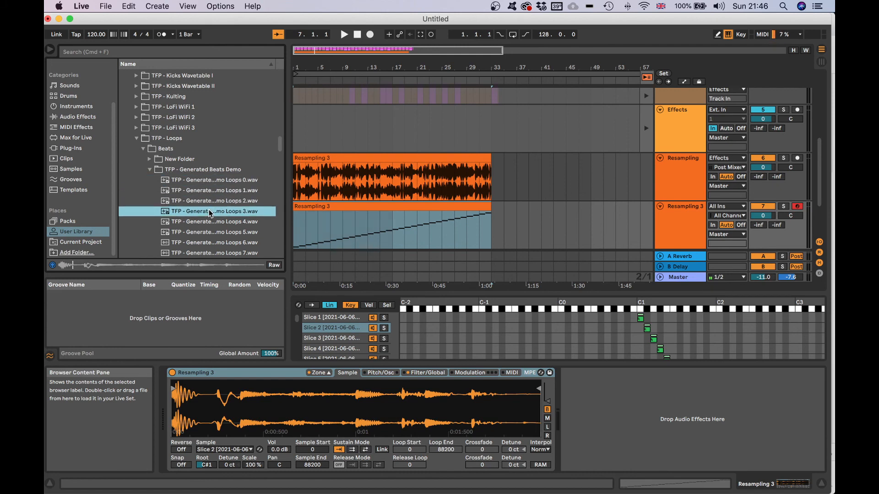
pyautogui.click(212, 204)
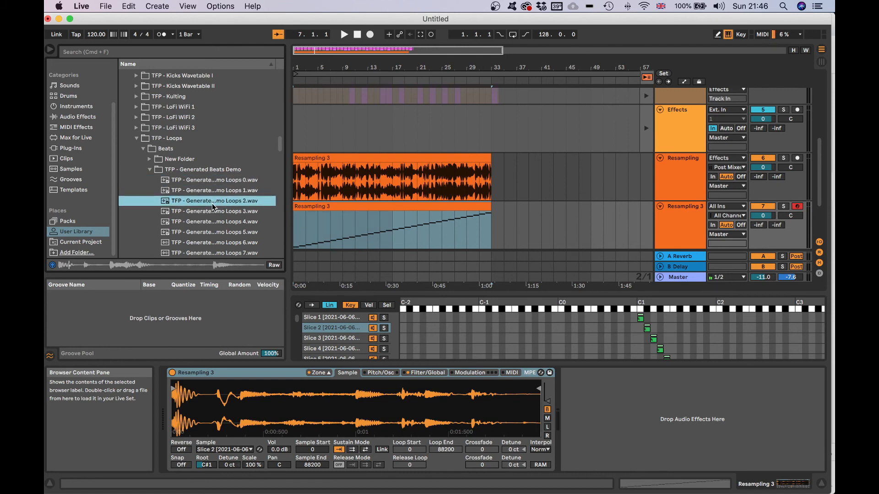
pyautogui.click(204, 181)
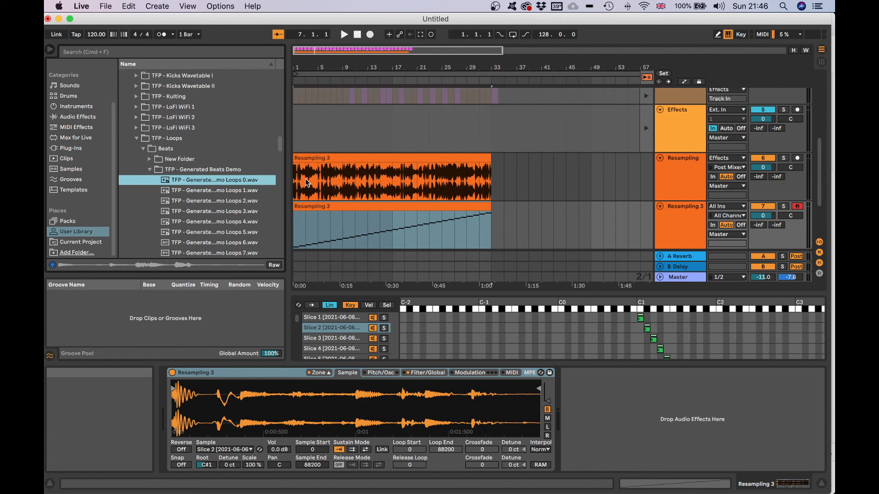
# - Preview loops 31, 35, 37 and 45 further down in the TFP - Generated Beats Demo folder
pyautogui.scroll(-3, 238, 206)
pyautogui.scroll(-10, 238, 203)
pyautogui.click(233, 199)
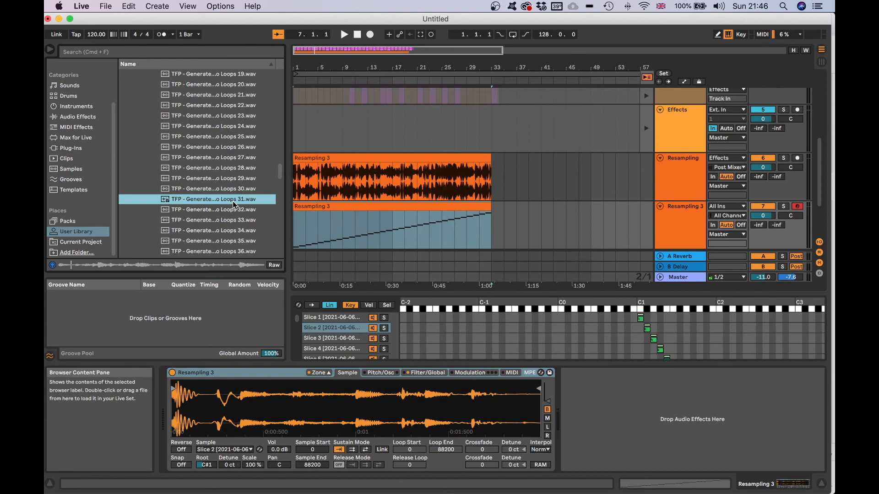
pyautogui.click(234, 241)
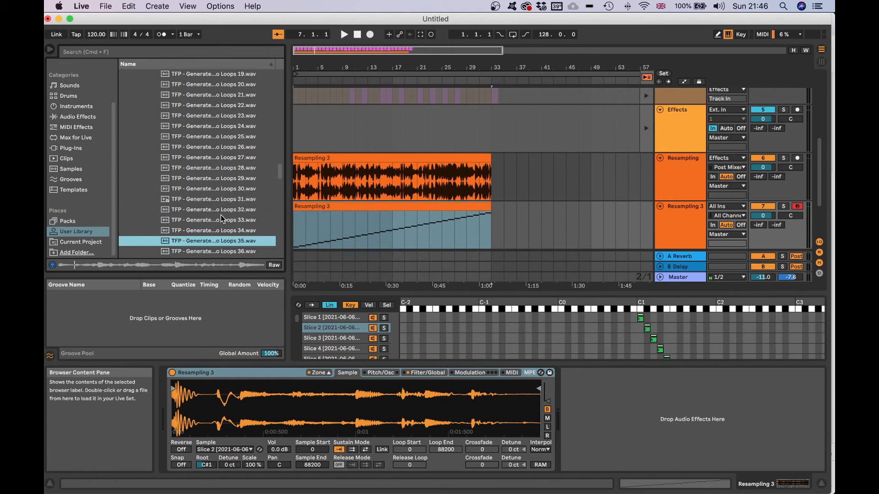
pyautogui.scroll(-4, 221, 219)
pyautogui.scroll(-1, 221, 215)
pyautogui.click(221, 216)
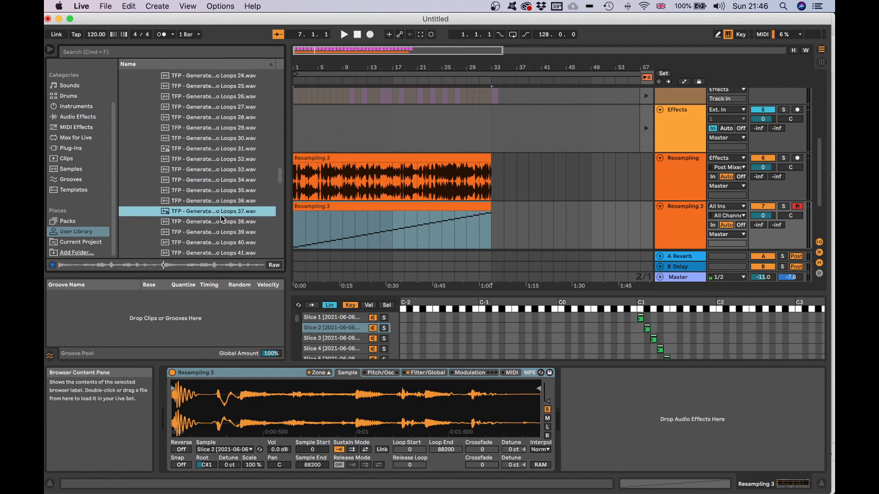
pyautogui.scroll(-6, 221, 219)
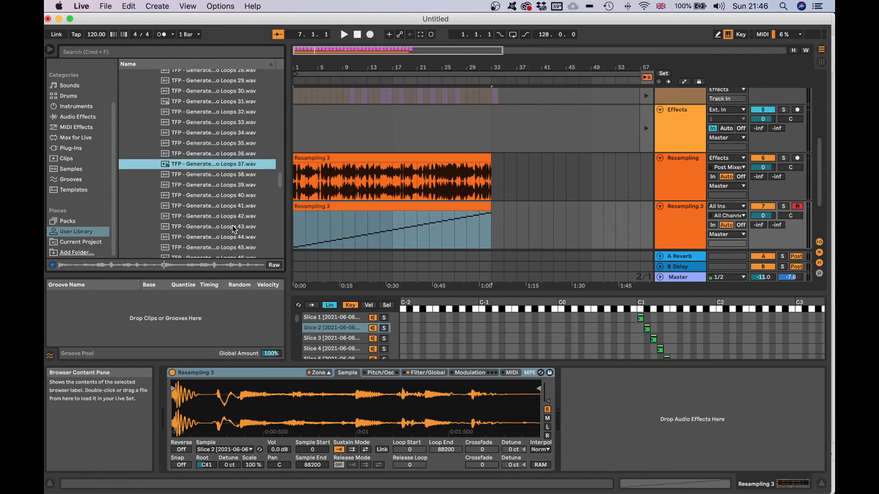
pyautogui.click(235, 229)
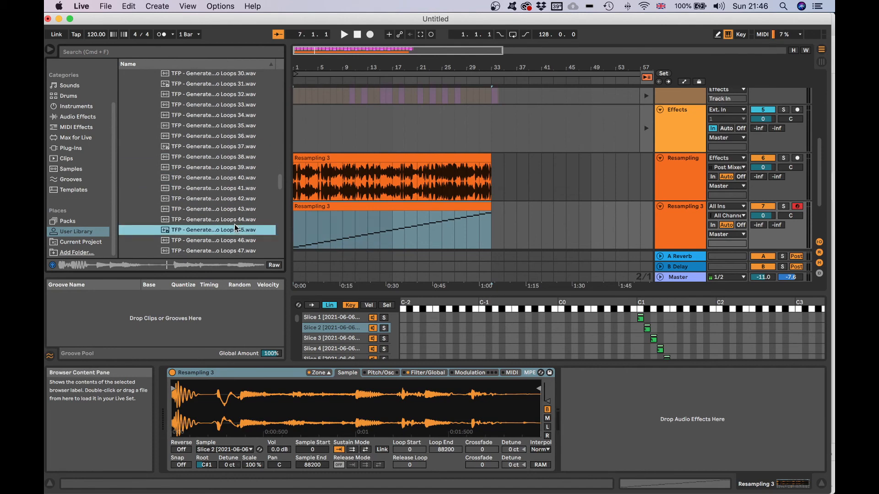
# - Expand the TFP - Generated Beats II folder and preview its loops 6, 13, 16, 23 and 27
pyautogui.scroll(-15, 231, 220)
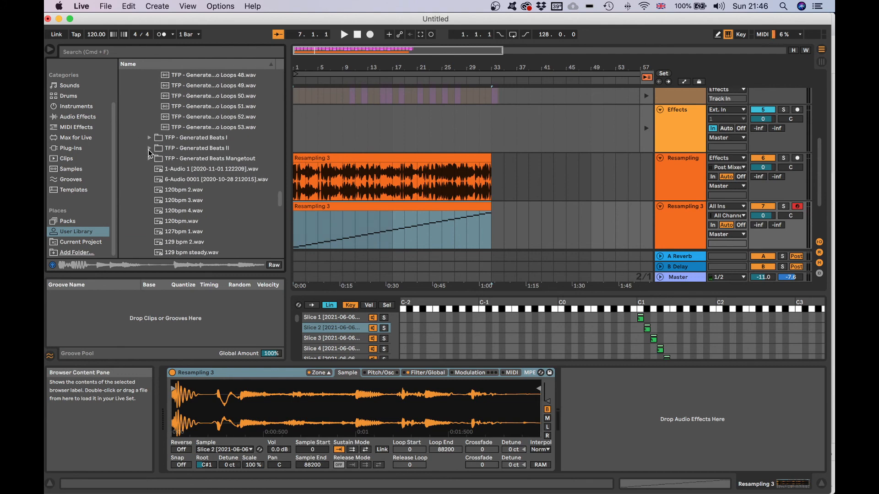
pyautogui.click(149, 148)
pyautogui.click(194, 146)
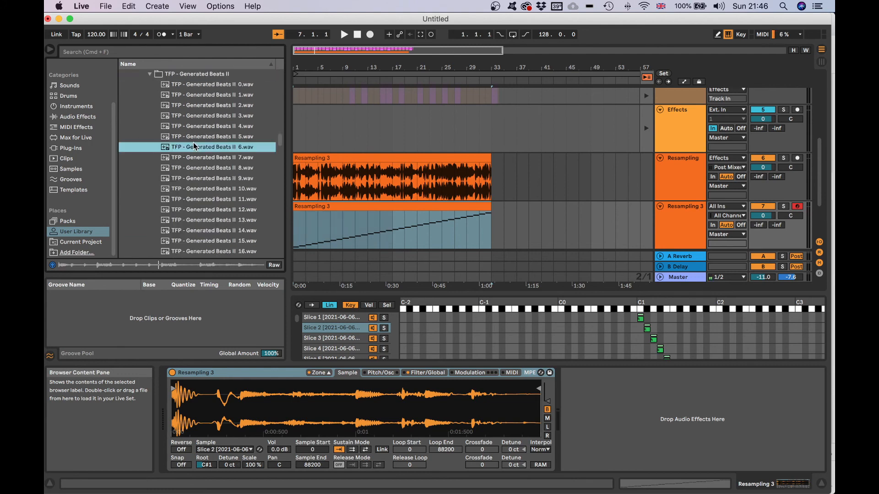
pyautogui.scroll(3, 204, 144)
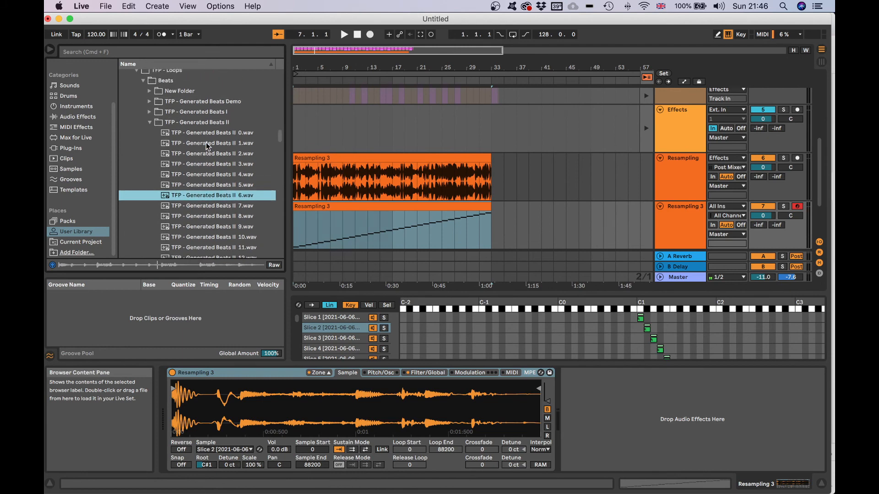
pyautogui.scroll(-8, 207, 169)
pyautogui.click(210, 173)
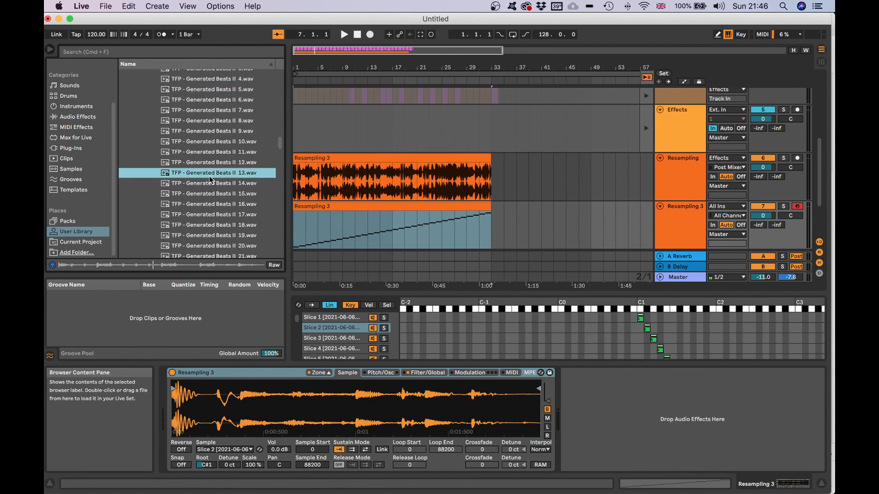
pyautogui.click(225, 206)
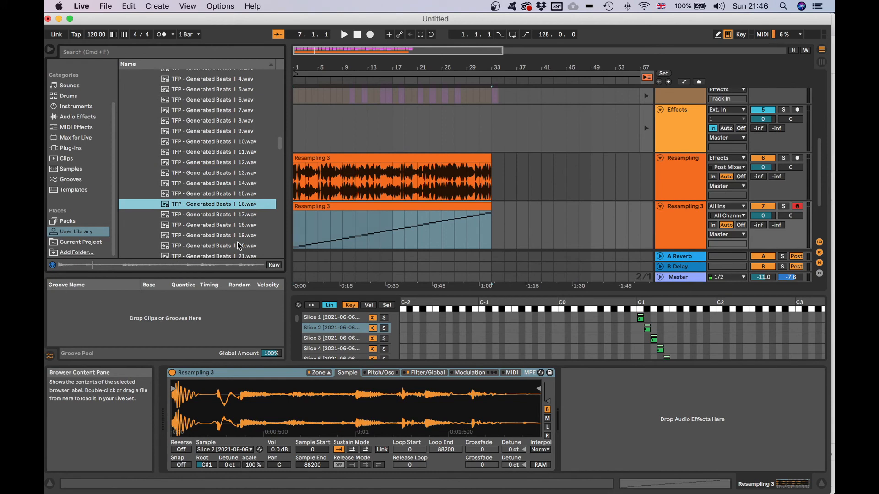
pyautogui.scroll(-7, 225, 209)
pyautogui.click(224, 197)
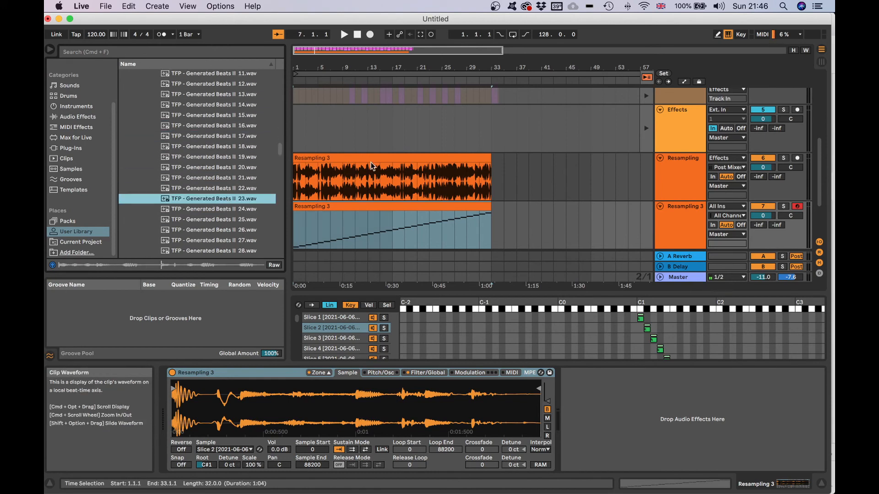
pyautogui.click(217, 238)
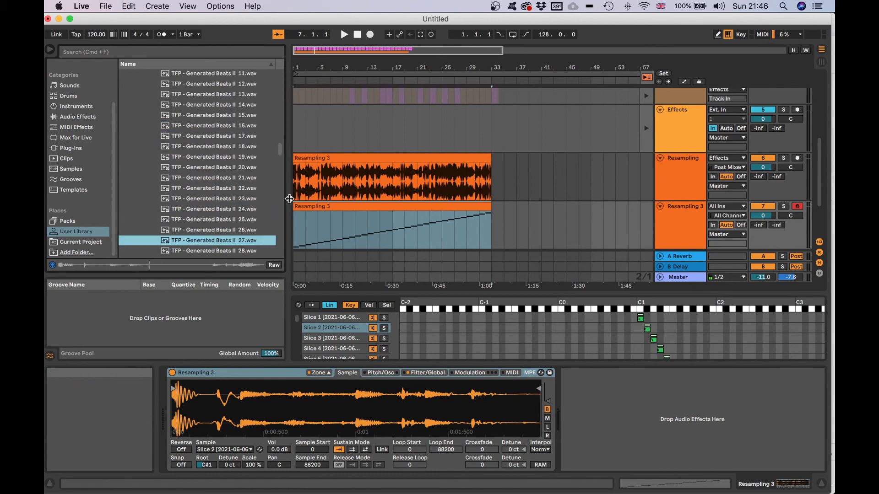
# - Inspect the sample lists loaded in the Samplers of the Kick and Snare tracks
pyautogui.scroll(5, 412, 206)
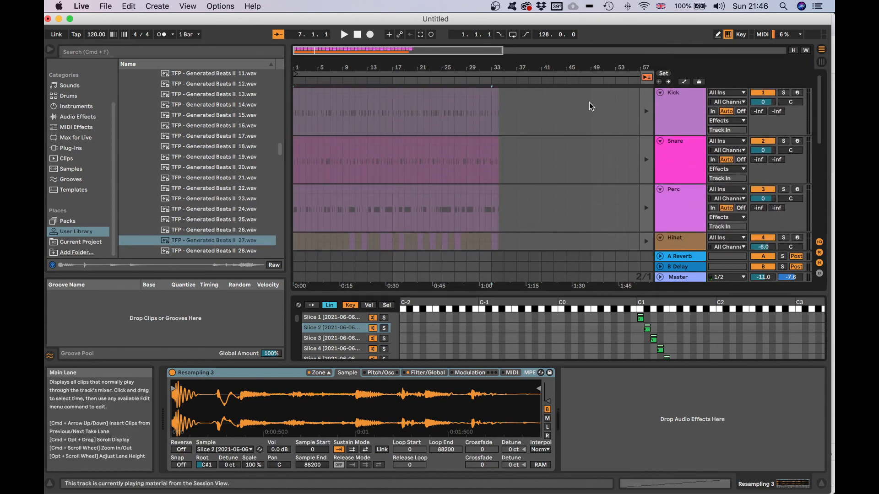
pyautogui.click(686, 107)
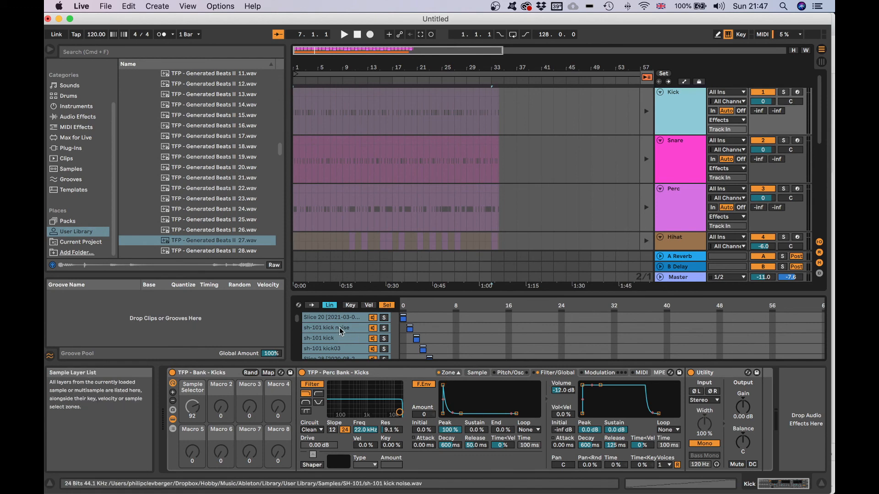
pyautogui.click(682, 146)
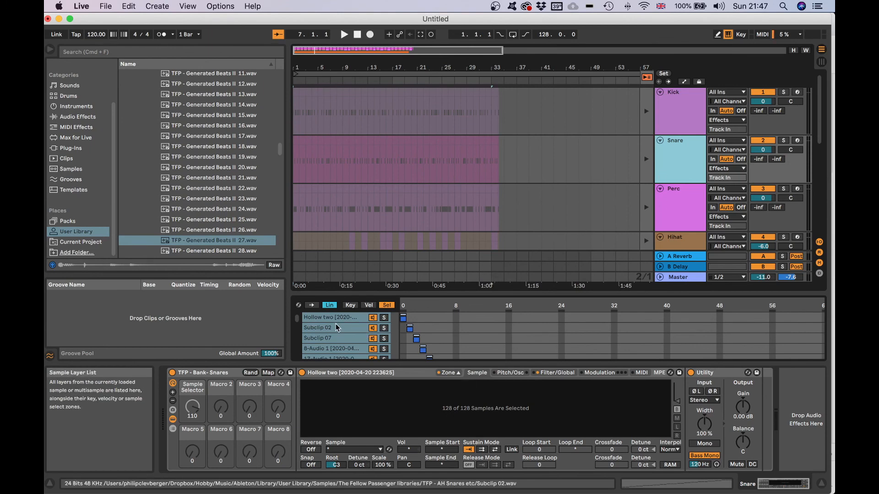
# - Enlarge the zone editor of the Snare track's Sampler and delete all samples from its layer list
pyautogui.moveTo(339, 295); pyautogui.dragTo(343, 234)
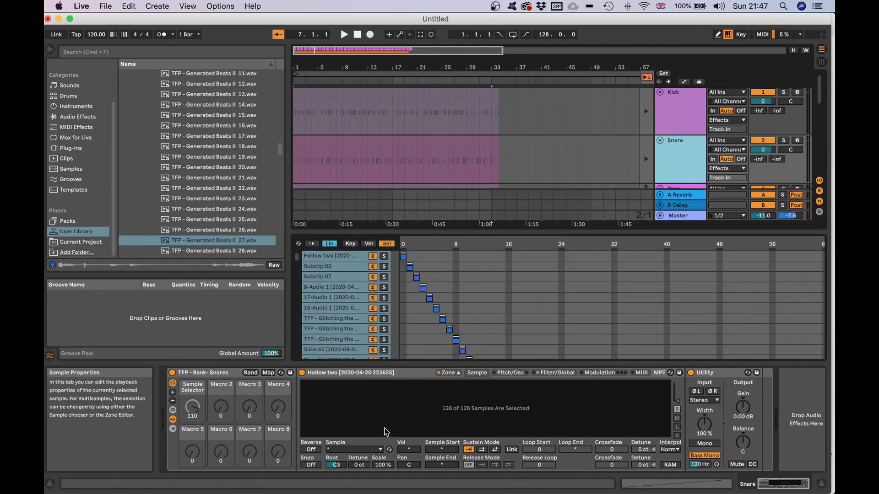
pyautogui.click(348, 298)
pyautogui.press('super+a')
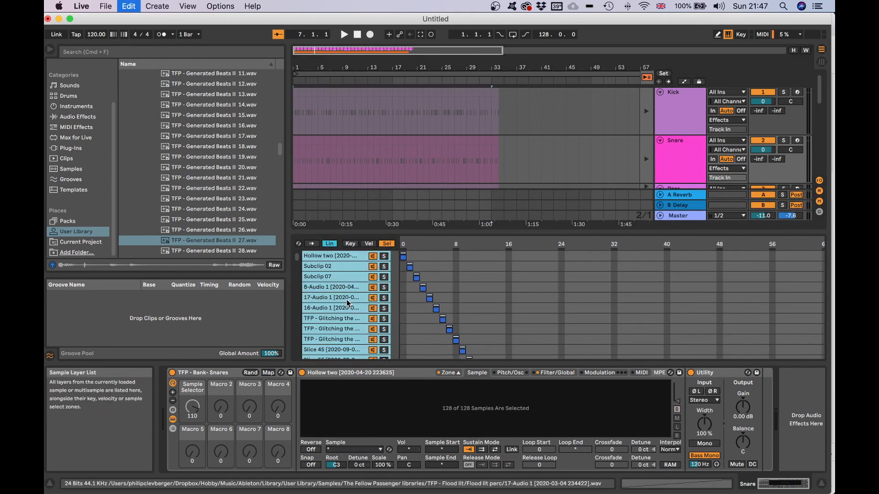
pyautogui.press('Delete')
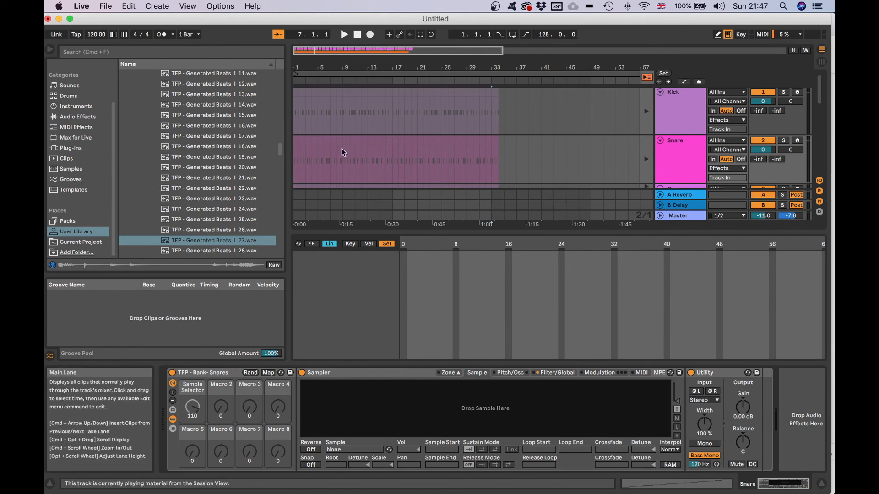
# - Open the recent set TFP - Loop pack.als, discarding the changes to the untitled set and deleting its temporary files
pyautogui.click(105, 6)
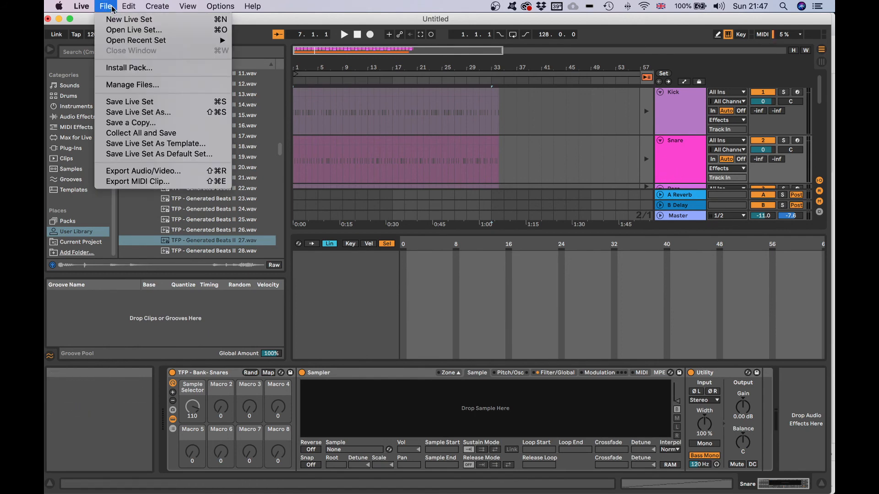
pyautogui.moveTo(134, 42)
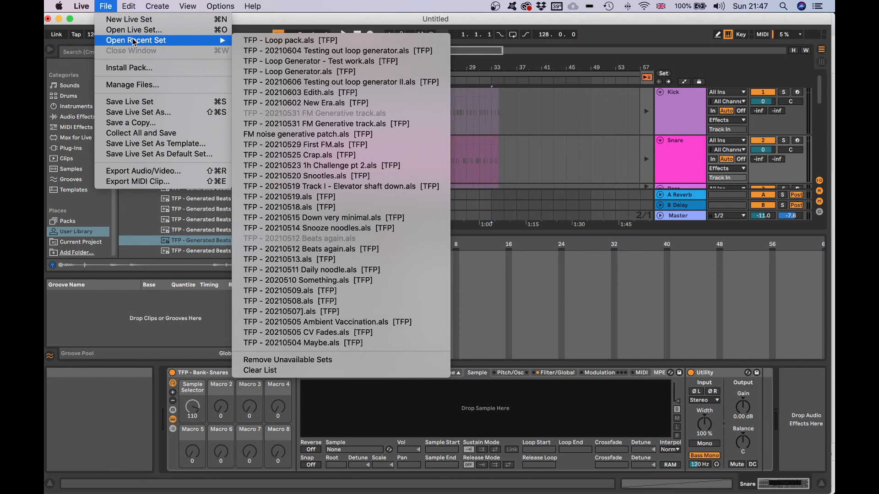
pyautogui.click(296, 42)
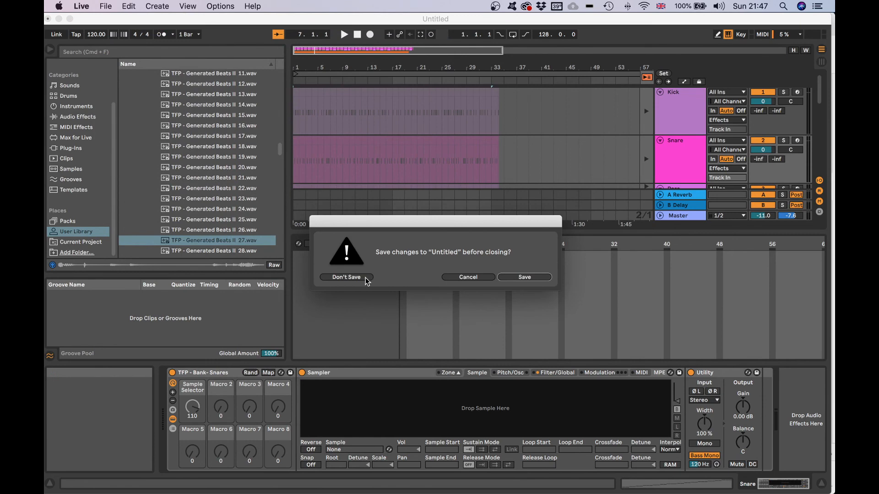
pyautogui.click(366, 278)
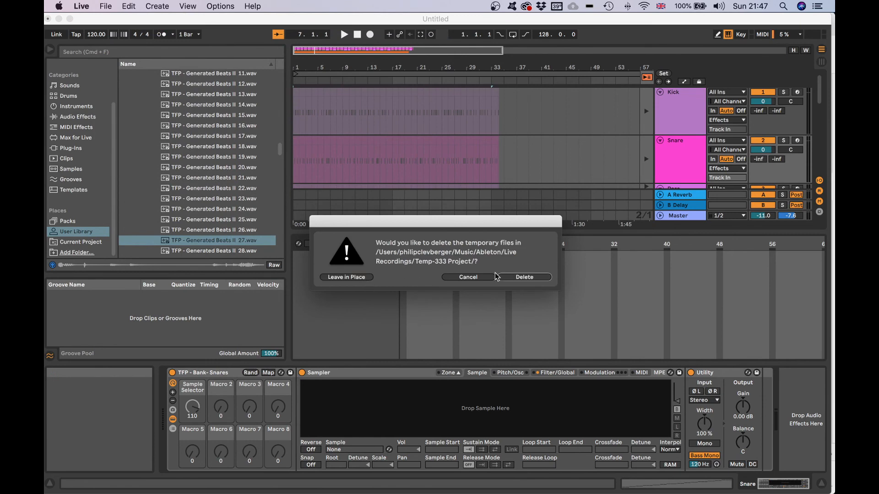
pyautogui.click(517, 278)
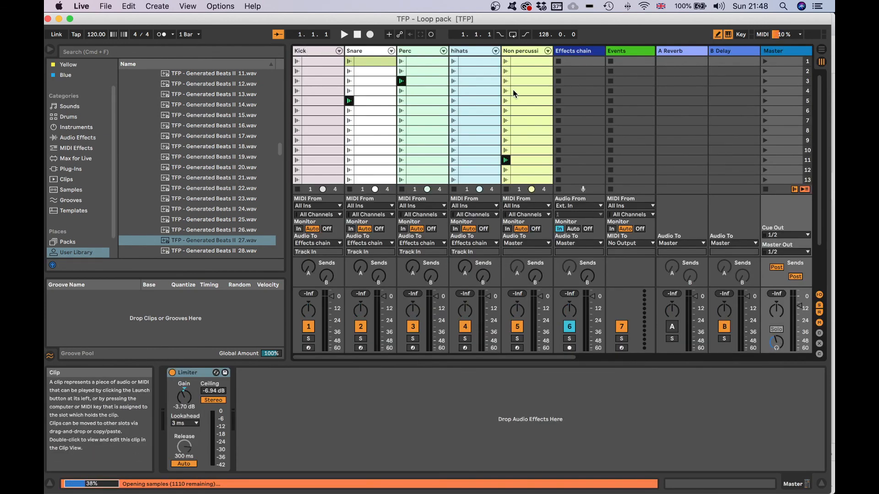
# - Select the Effects chain track and examine its devices from Spectral Resonator through Echo to Grain Delay
pyautogui.scroll(-4, 348, 107)
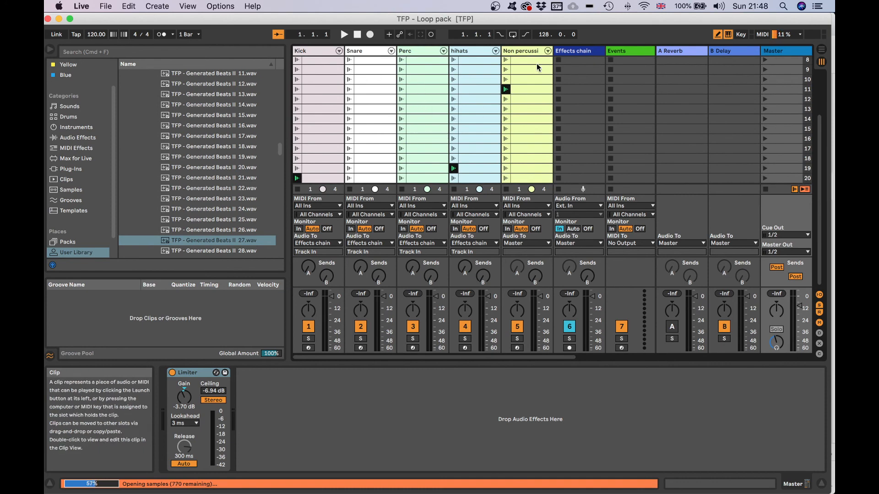
pyautogui.click(571, 50)
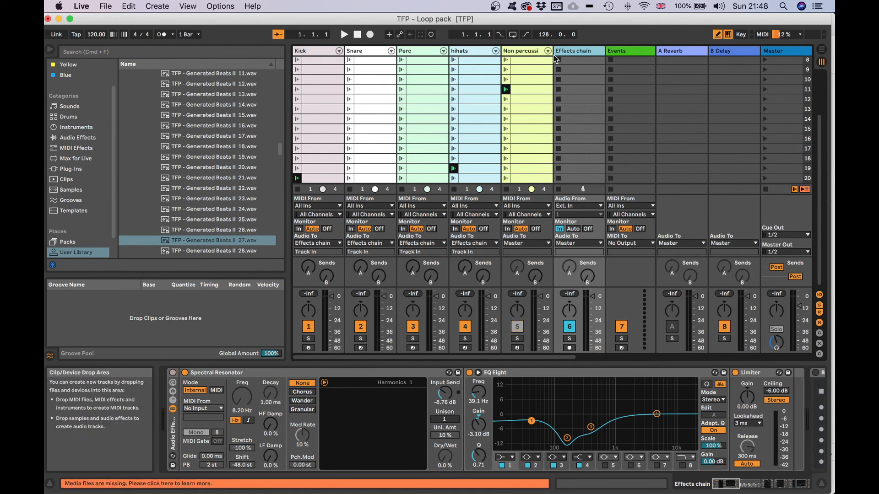
pyautogui.hscroll(10, 224, 437)
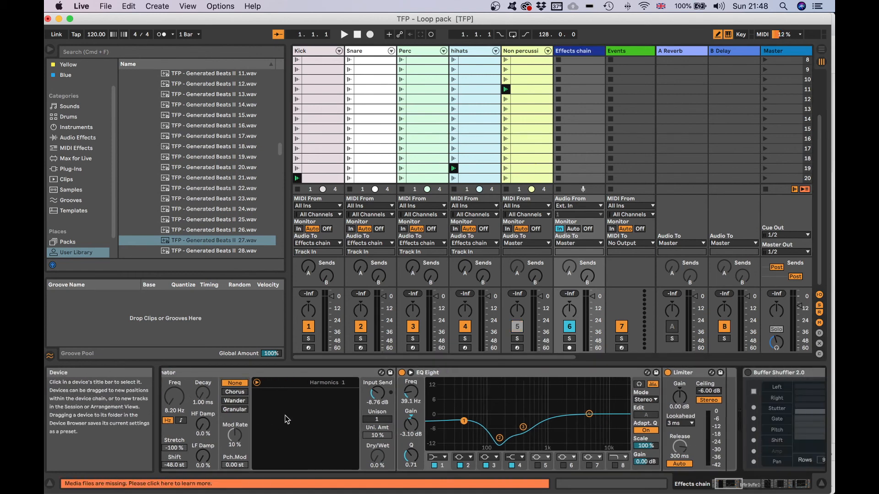
pyautogui.hscroll(10, 419, 408)
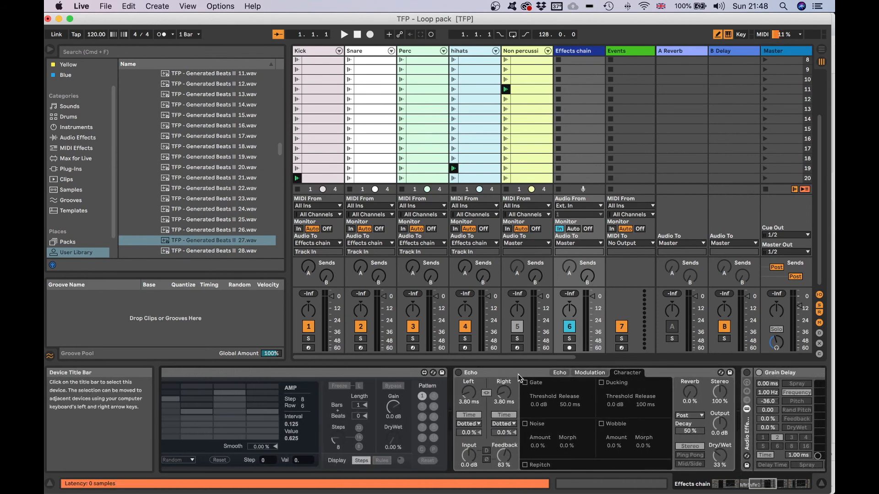
pyautogui.hscroll(5, 518, 374)
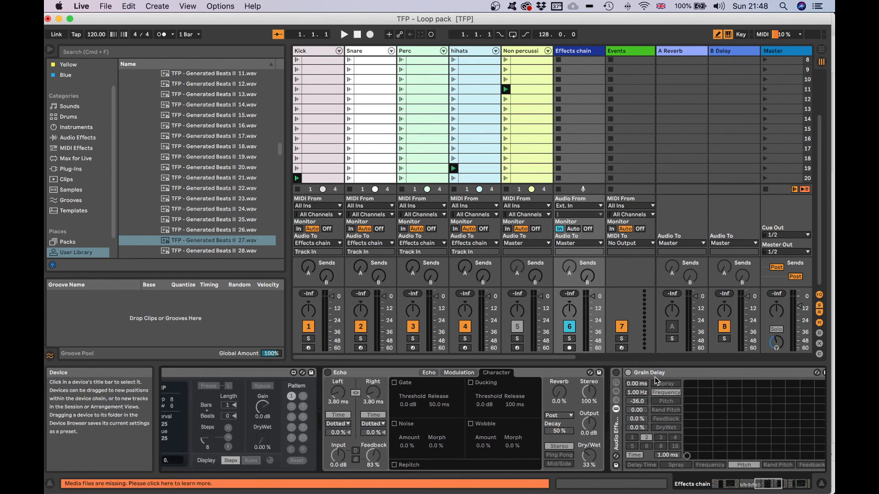
pyautogui.hscroll(-15, 469, 435)
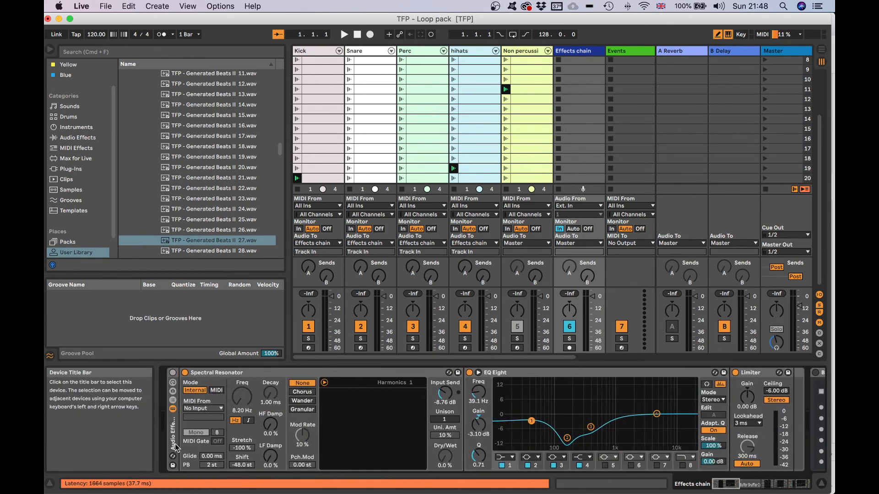
# - Browse the MIDI Effects category and collapse its Scale folder
pyautogui.click(74, 148)
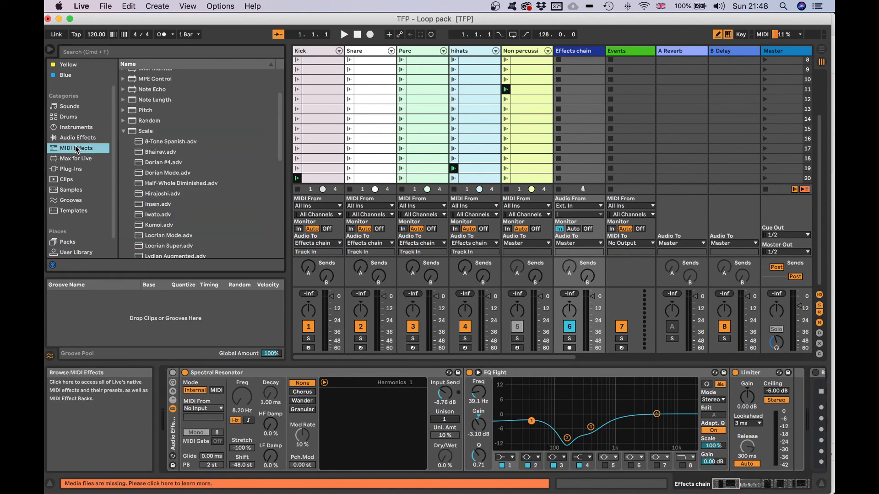
pyautogui.click(123, 131)
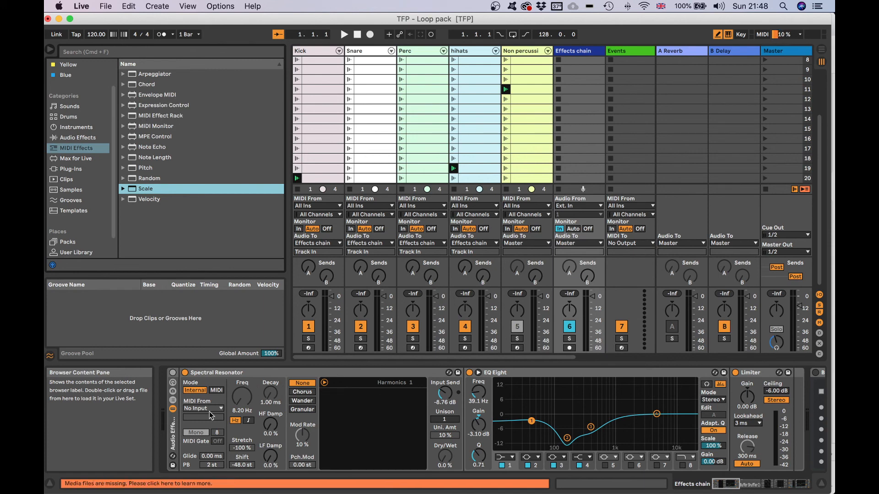
# - Group Buffer Shuffler 2.0 on the Effects chain track into an Audio Effect Rack, and undo the grouping
pyautogui.hscroll(10, 334, 401)
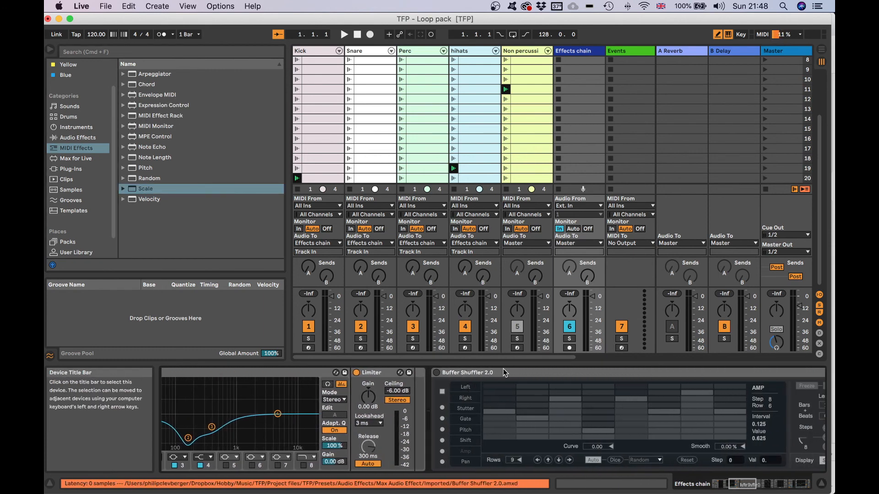
pyautogui.click(502, 375)
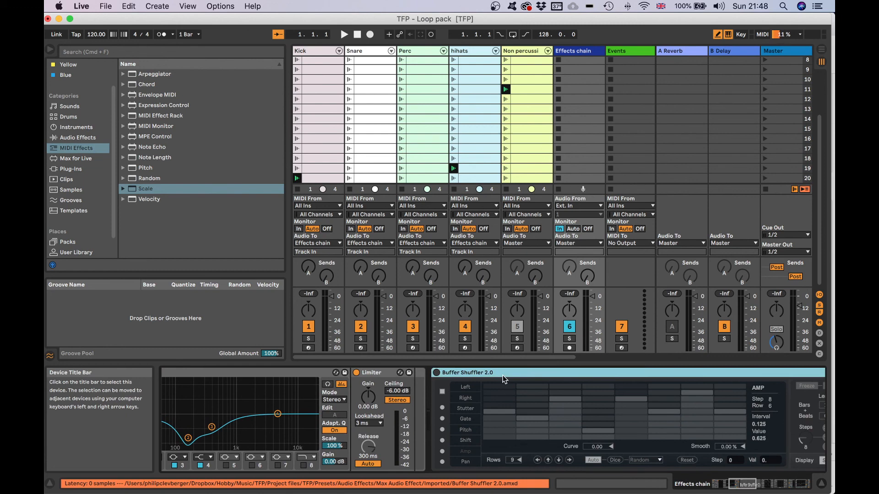
pyautogui.press('super+g')
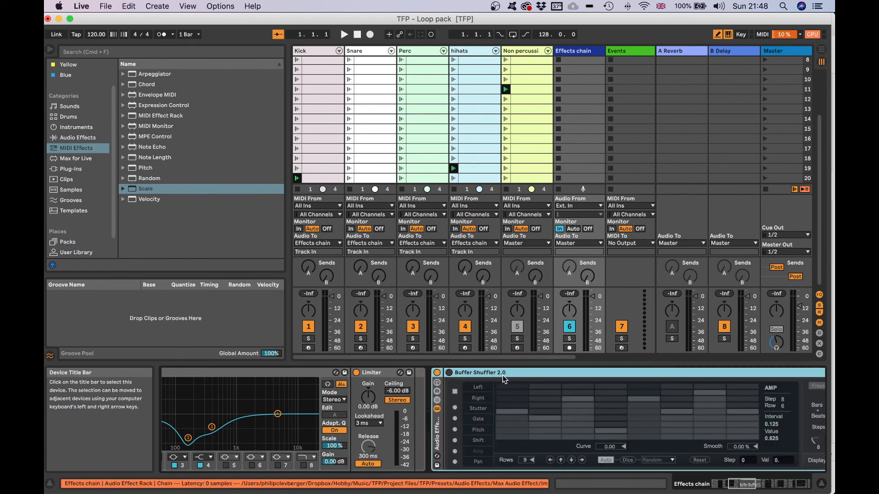
pyautogui.press('super+z')
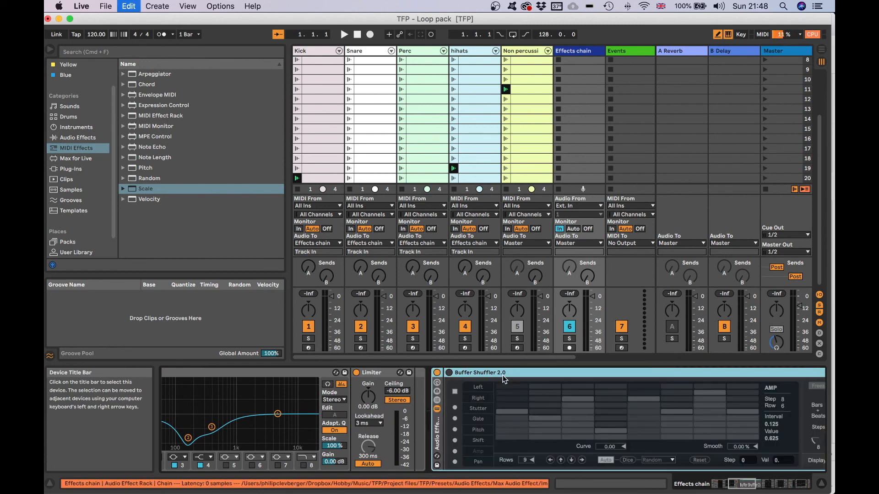
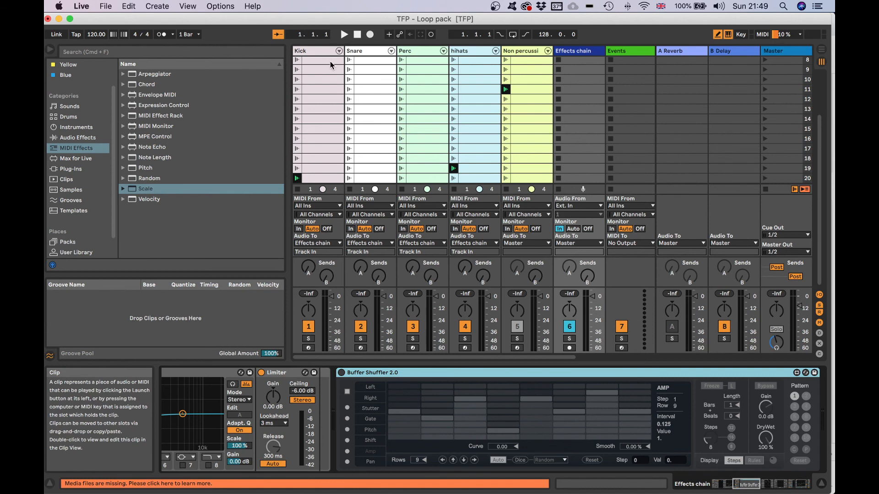
# - Select the first chain in the Perc track's Instrument Rack and show the macro controls of the TFP - Bank - Percussion rack
pyautogui.click(413, 50)
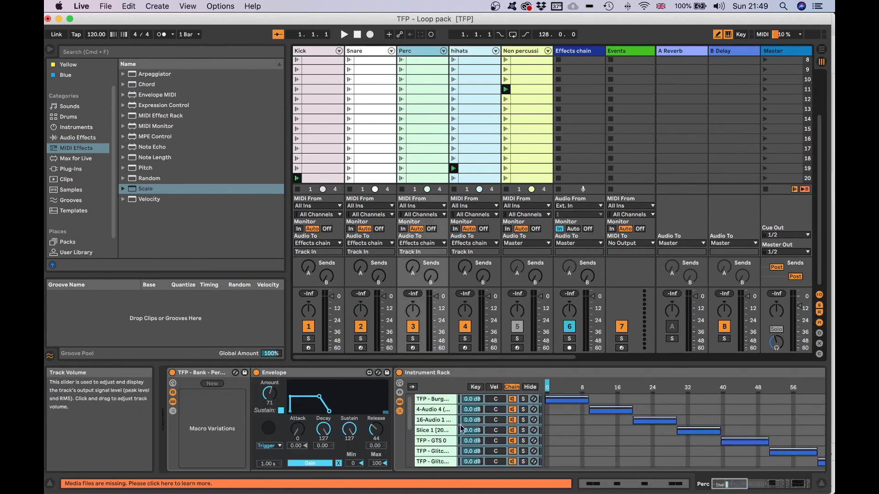
pyautogui.click(438, 402)
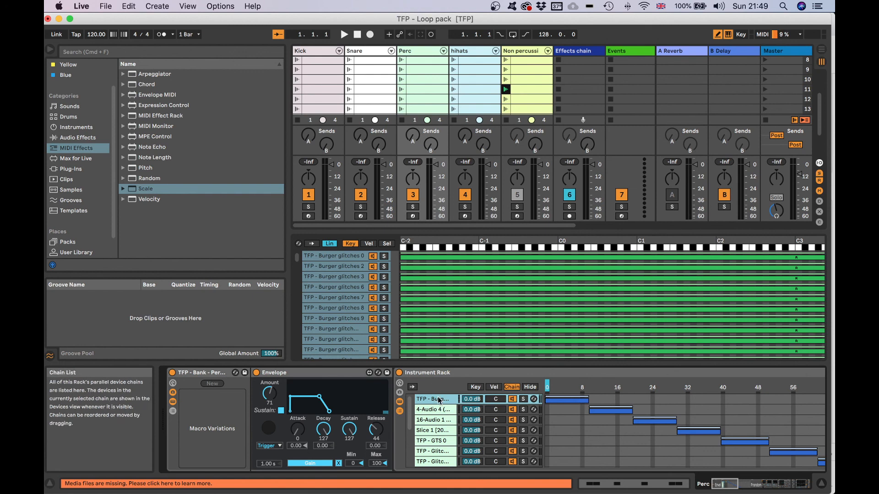
pyautogui.scroll(-1, 439, 406)
pyautogui.scroll(2, 439, 406)
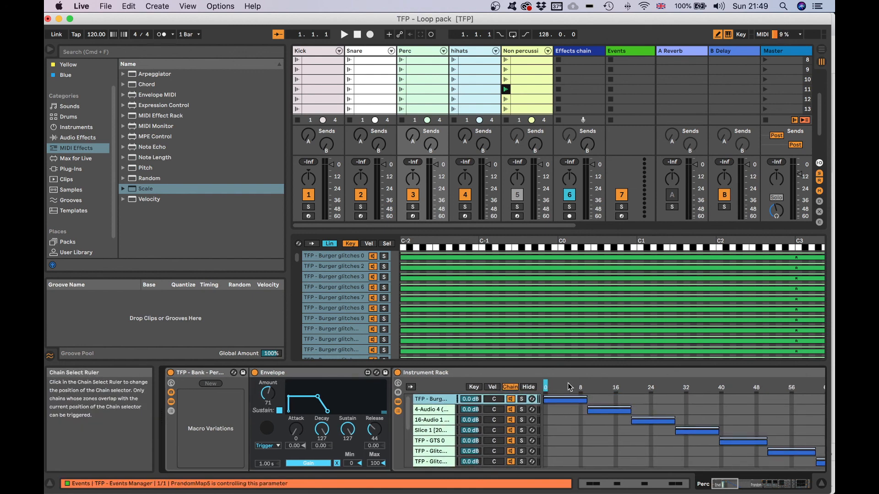
pyautogui.click(171, 383)
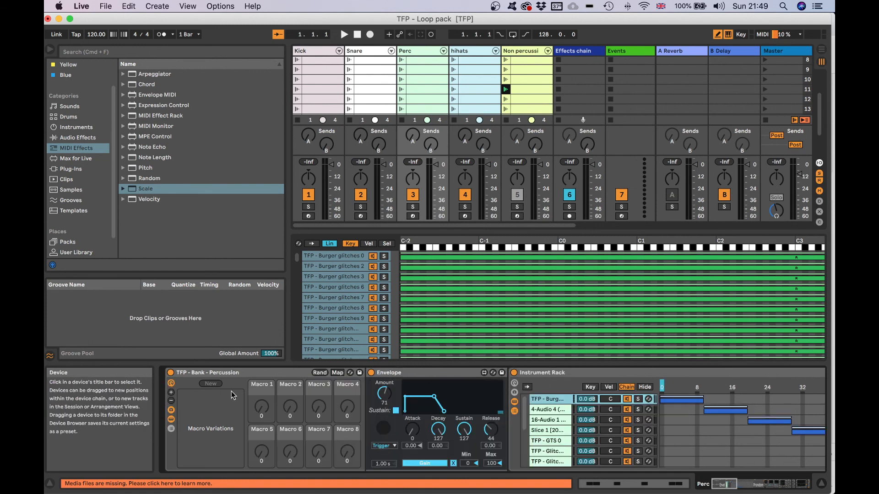
# - Examine the Perc track's device chain, including its Instrument Rack zones, PrandomMap5, the Burger glitches Sampler, Auto Filter and Utility devices
pyautogui.hscroll(3, 673, 392)
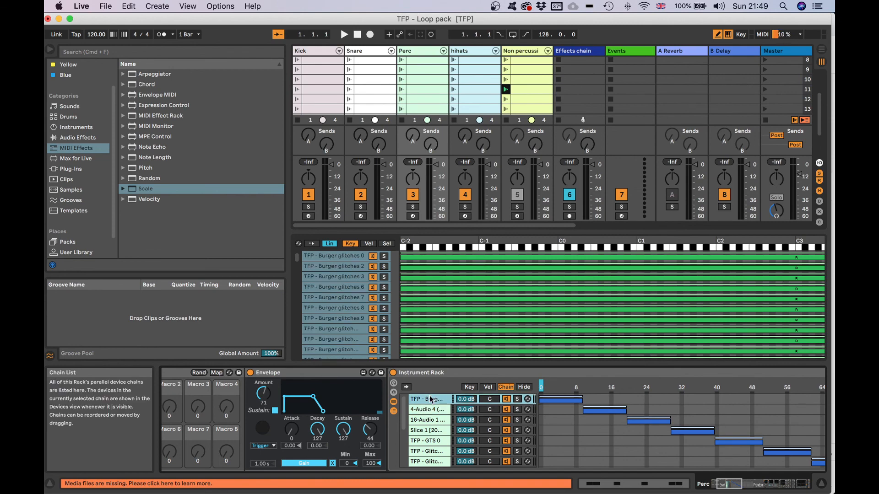
pyautogui.press('super+alt+i')
pyautogui.hscroll(5, 635, 392)
pyautogui.hscroll(10, 645, 396)
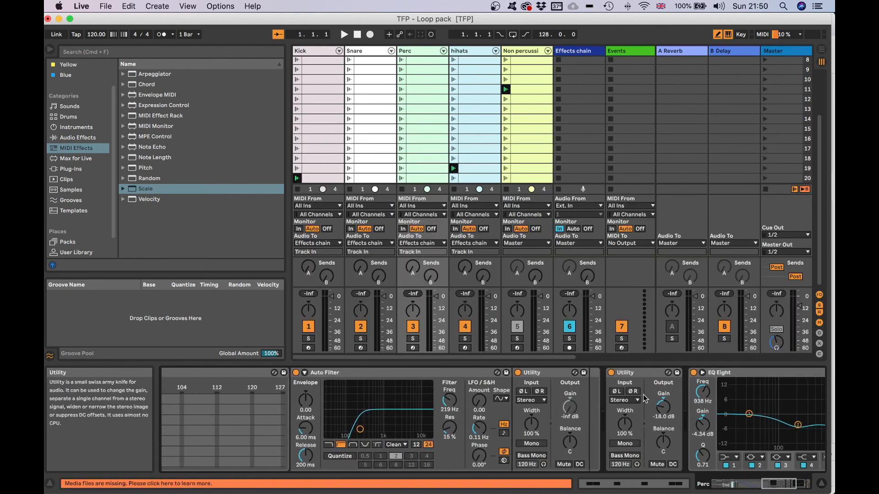
pyautogui.hscroll(-10, 320, 405)
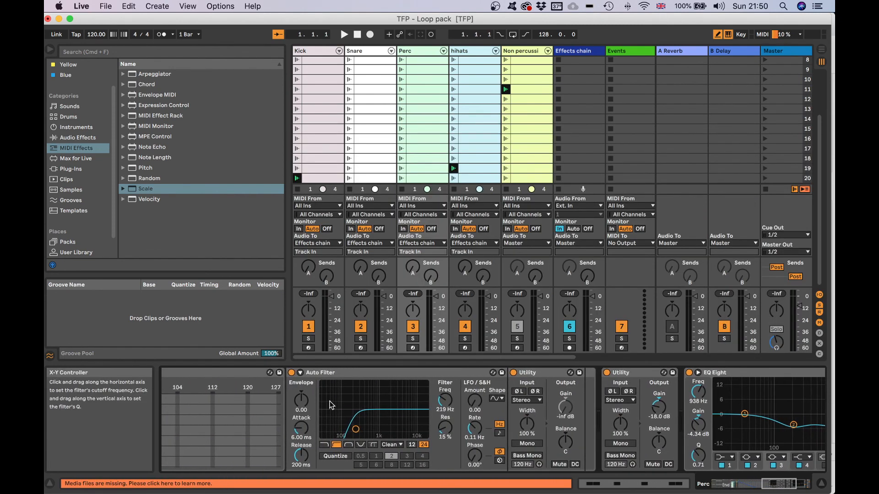
pyautogui.doubleClick(218, 400)
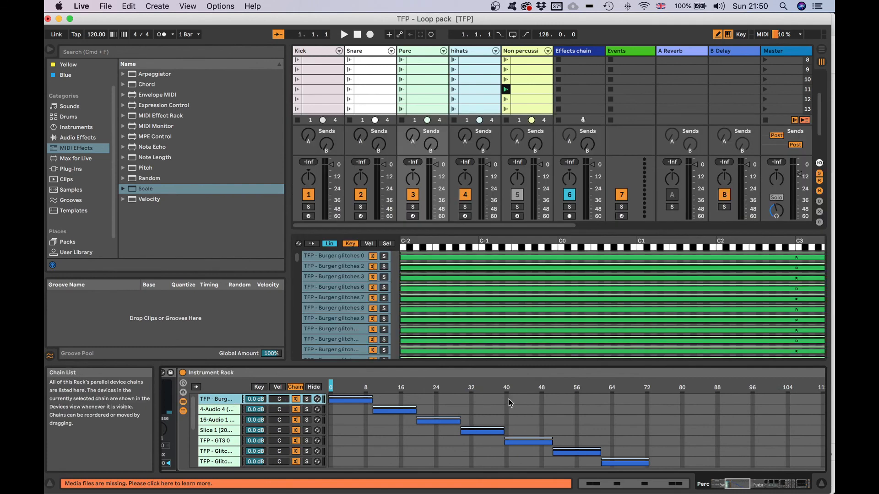
pyautogui.hscroll(7, 588, 410)
pyautogui.hscroll(8, 589, 410)
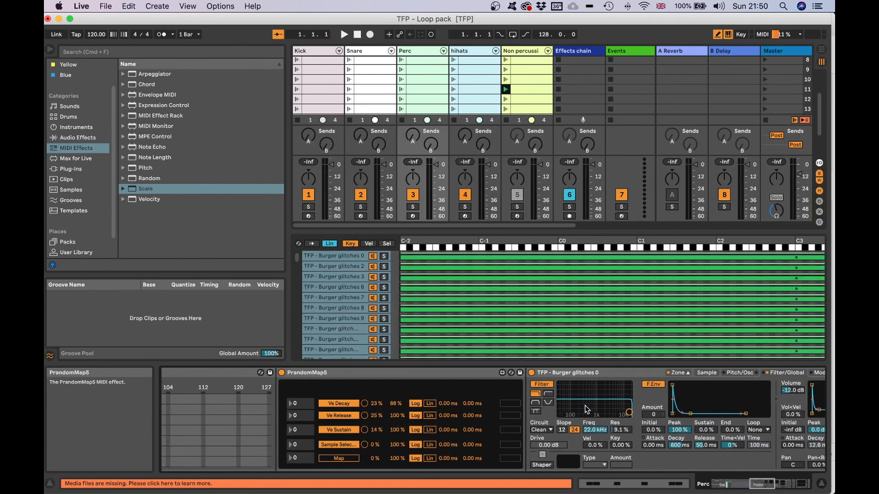
pyautogui.hscroll(2, 628, 410)
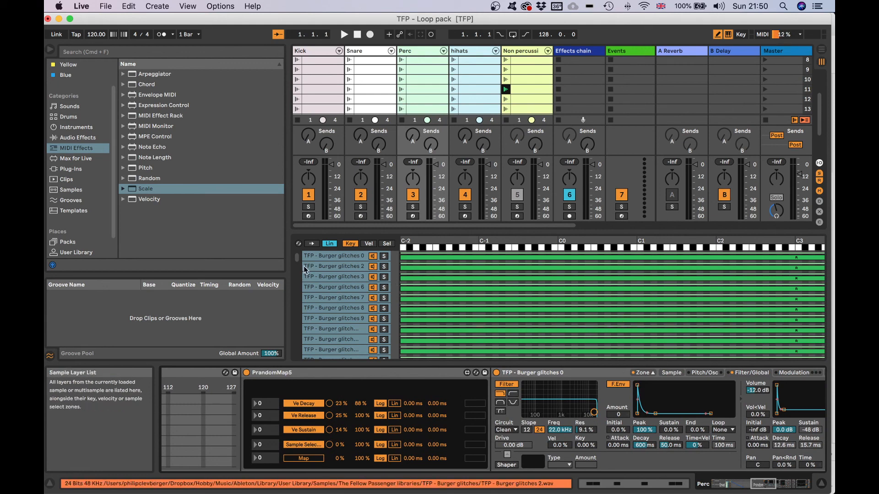
pyautogui.hscroll(-10, 411, 418)
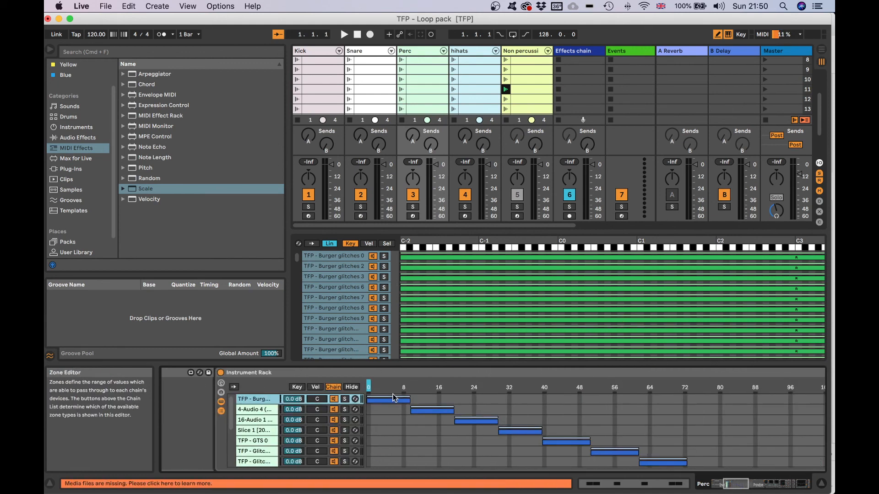
# - Review the remaining sample chains of the Perc track's Instrument Rack and the Utility, EQ Eight and Limiter devices ending its chain
pyautogui.scroll(-3, 411, 418)
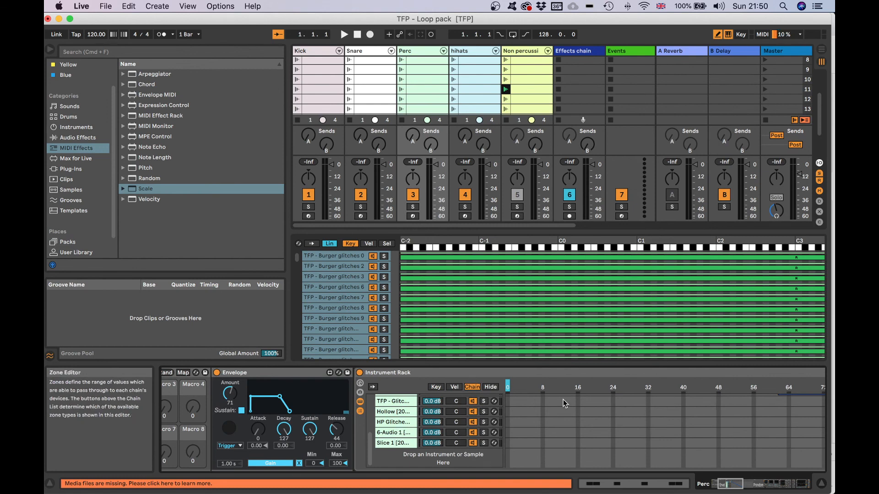
pyautogui.hscroll(10, 564, 403)
pyautogui.hscroll(10, 564, 402)
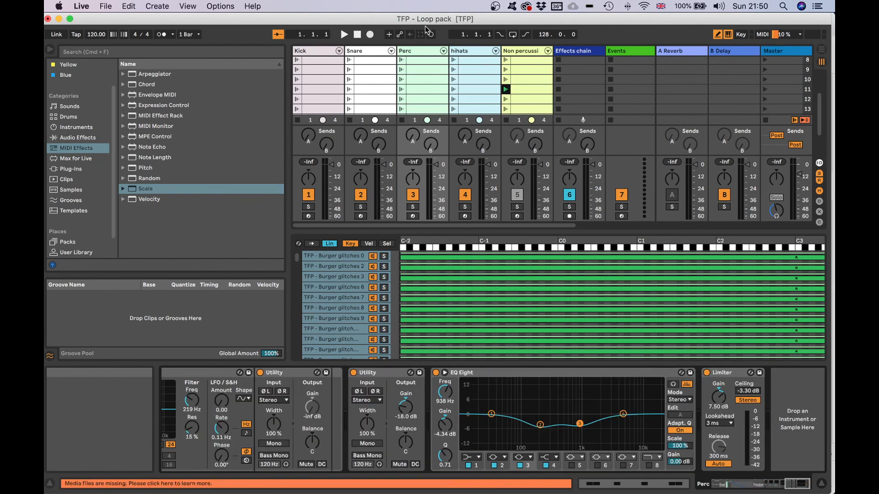
# - Compare the devices on the hihats, Non percussion and Effects chain tracks, and bring the Resample tracks into view
pyautogui.click(467, 50)
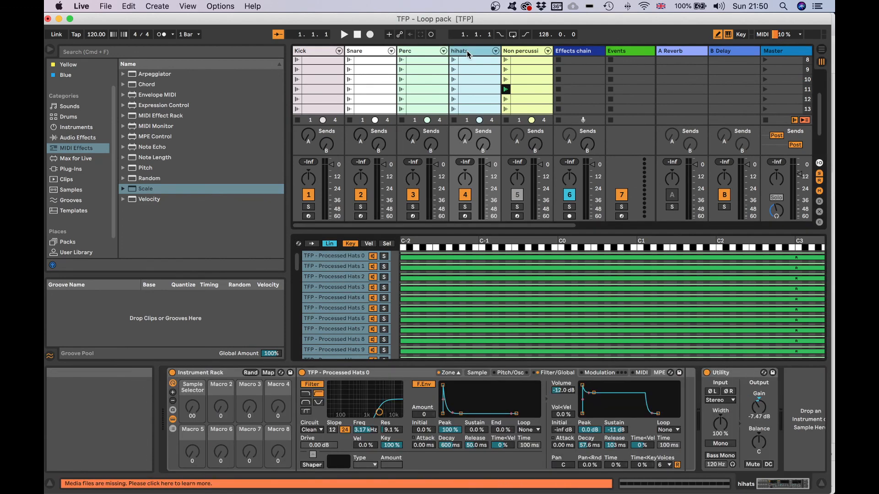
pyautogui.click(518, 51)
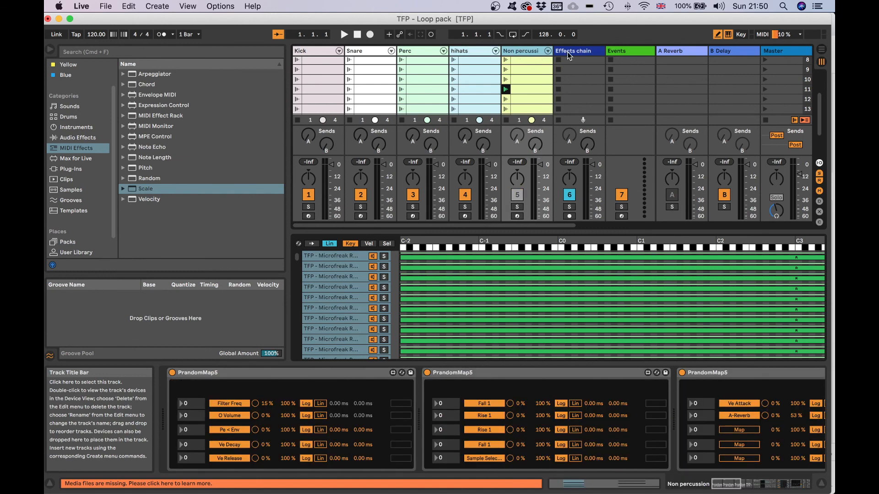
pyautogui.click(583, 52)
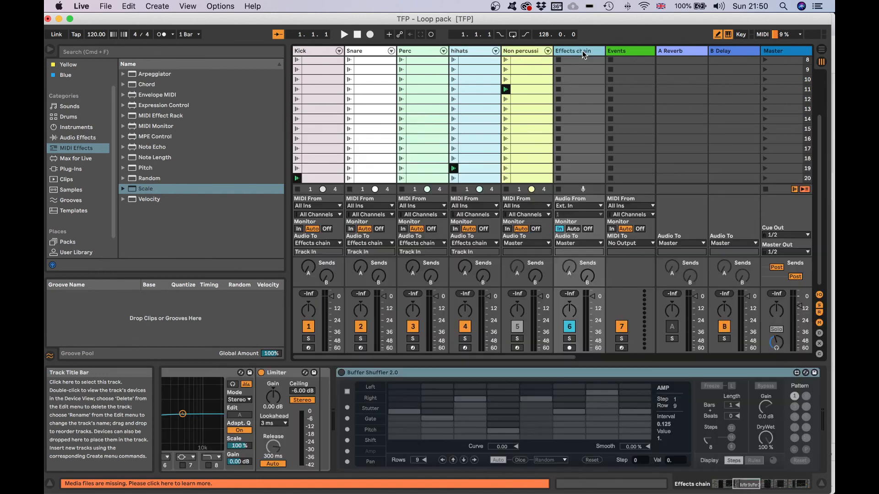
pyautogui.click(527, 53)
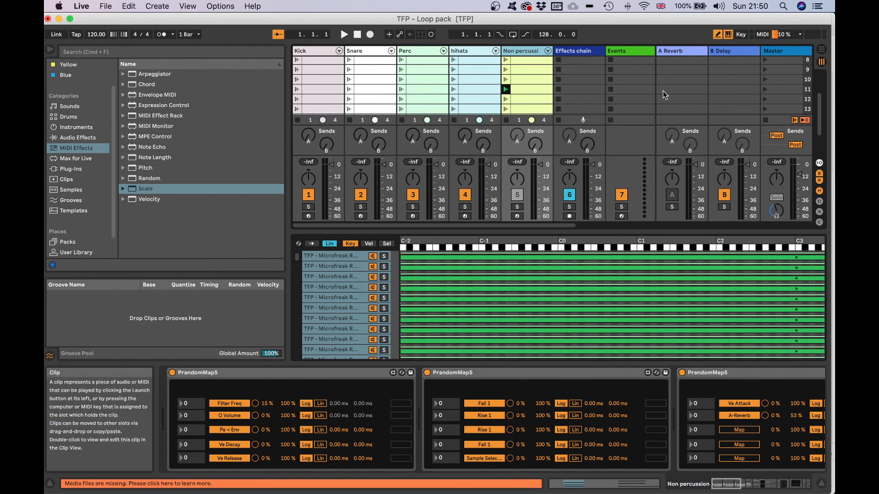
pyautogui.hscroll(5, 586, 76)
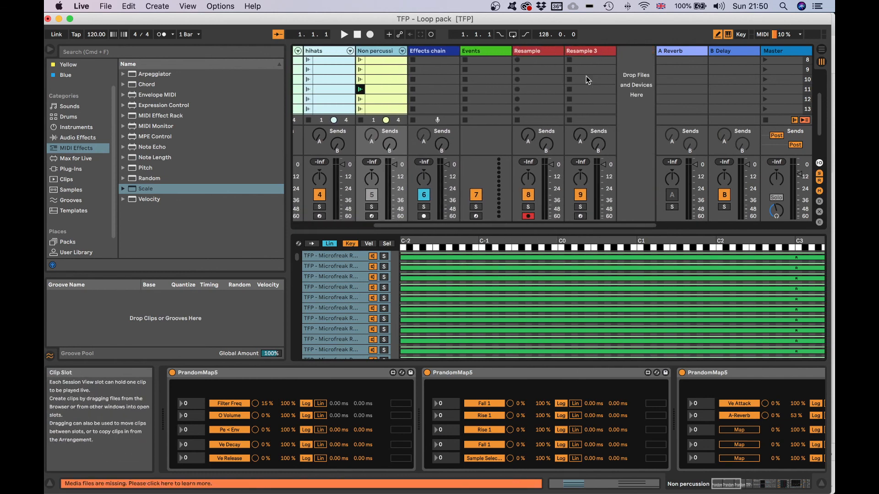
# - Inspect the Events track's TFP - Events Manager rack, viewing the Step Sequencers in its 1/16, 1/4 and 1/2 chains
pyautogui.click(472, 54)
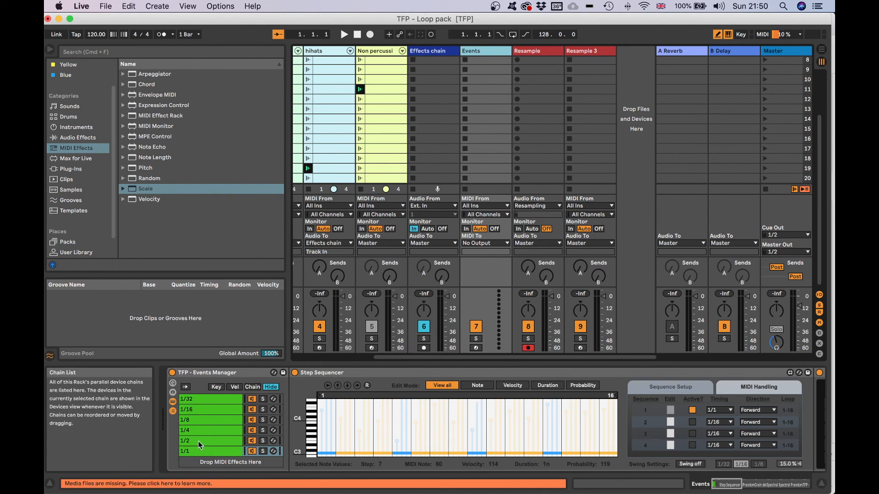
pyautogui.click(208, 409)
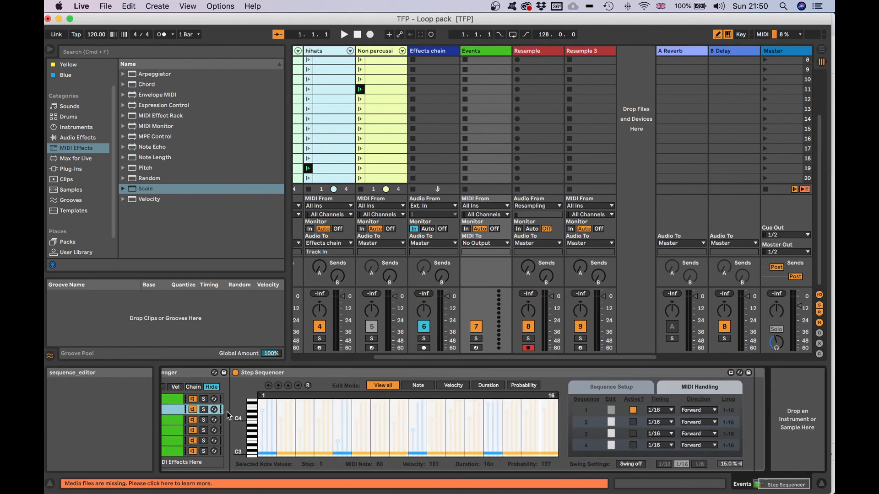
pyautogui.click(163, 432)
pyautogui.hscroll(-4, 290, 420)
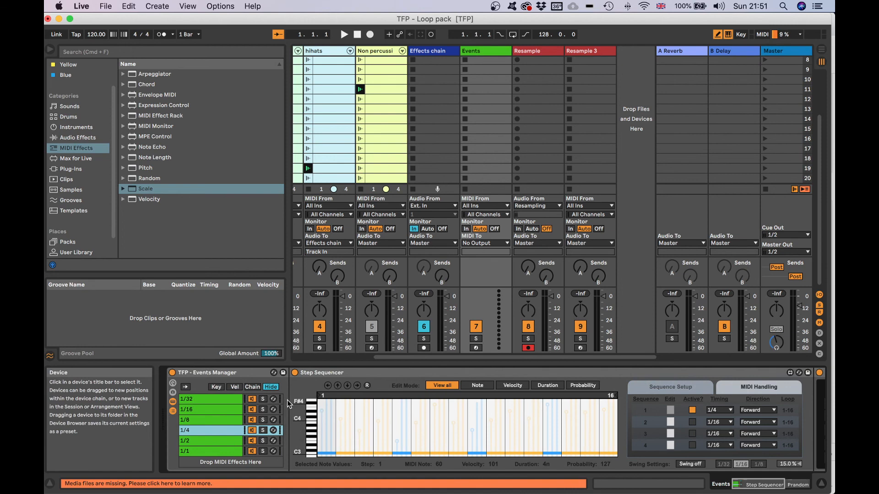
pyautogui.click(216, 437)
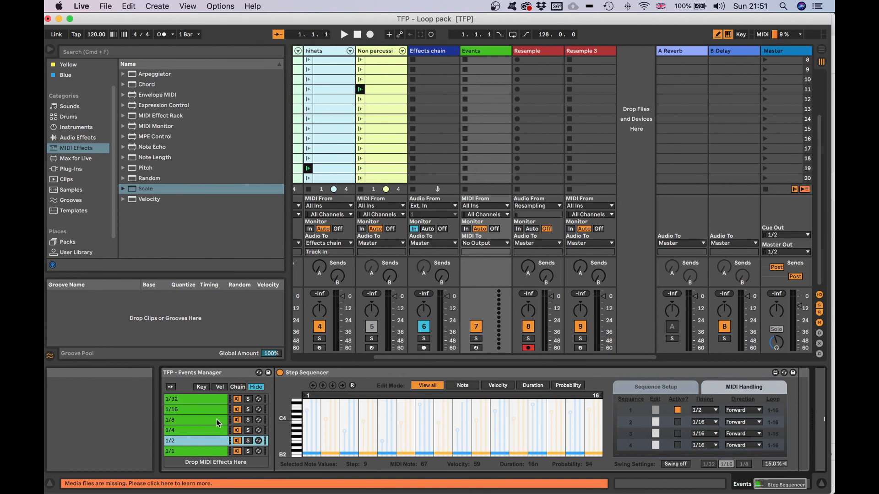
pyautogui.hscroll(-2, 216, 420)
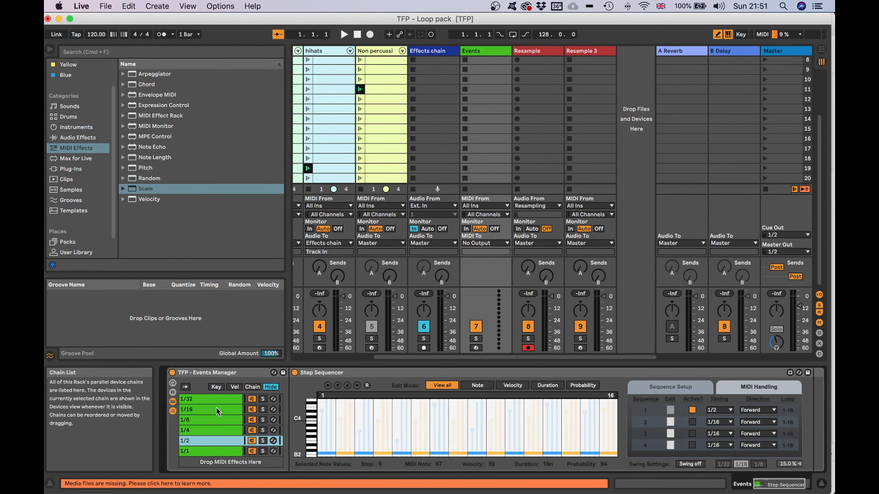